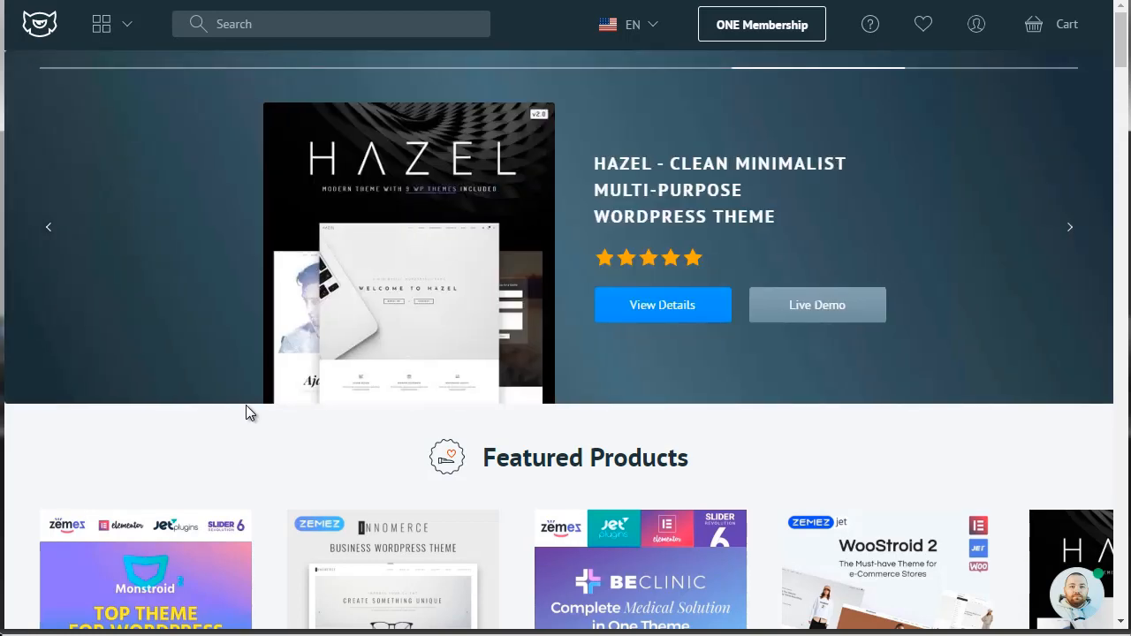
Open the WooCommerce Themes category of the WordPress store and look through the listed themes.
click(117, 37)
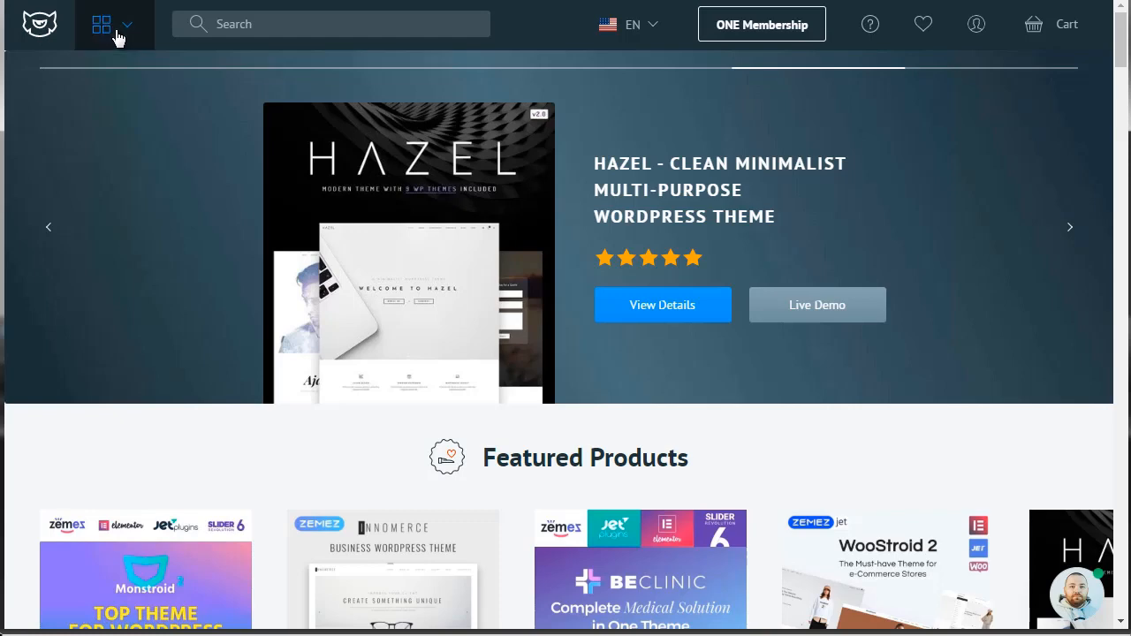
mouse_move(256, 83)
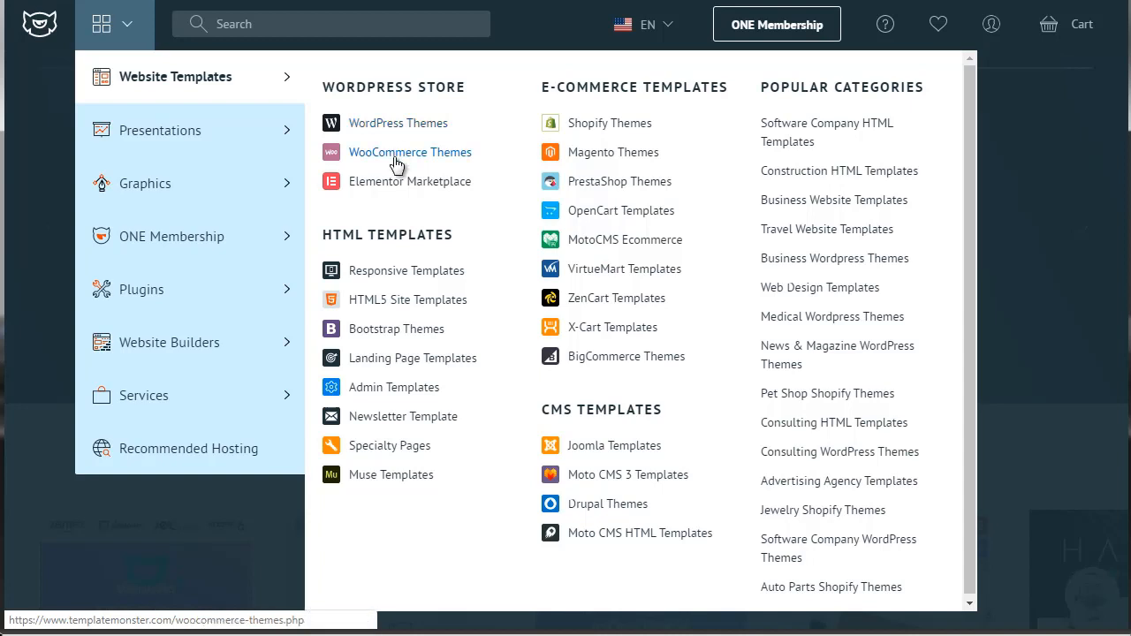
click(394, 157)
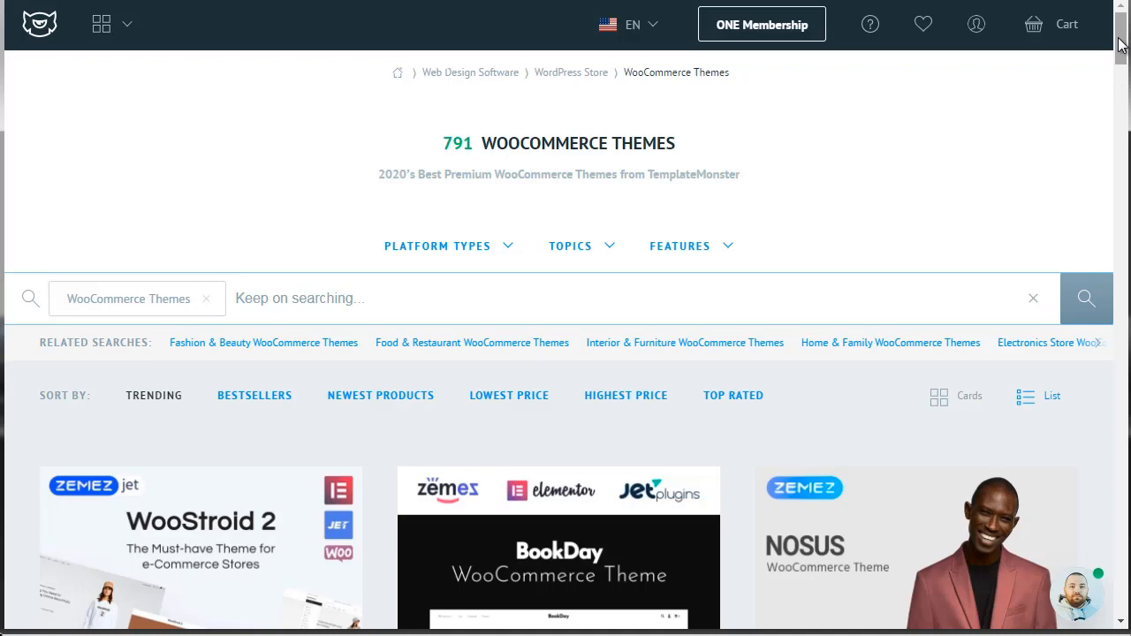
drag(1120, 46, 1120, 70)
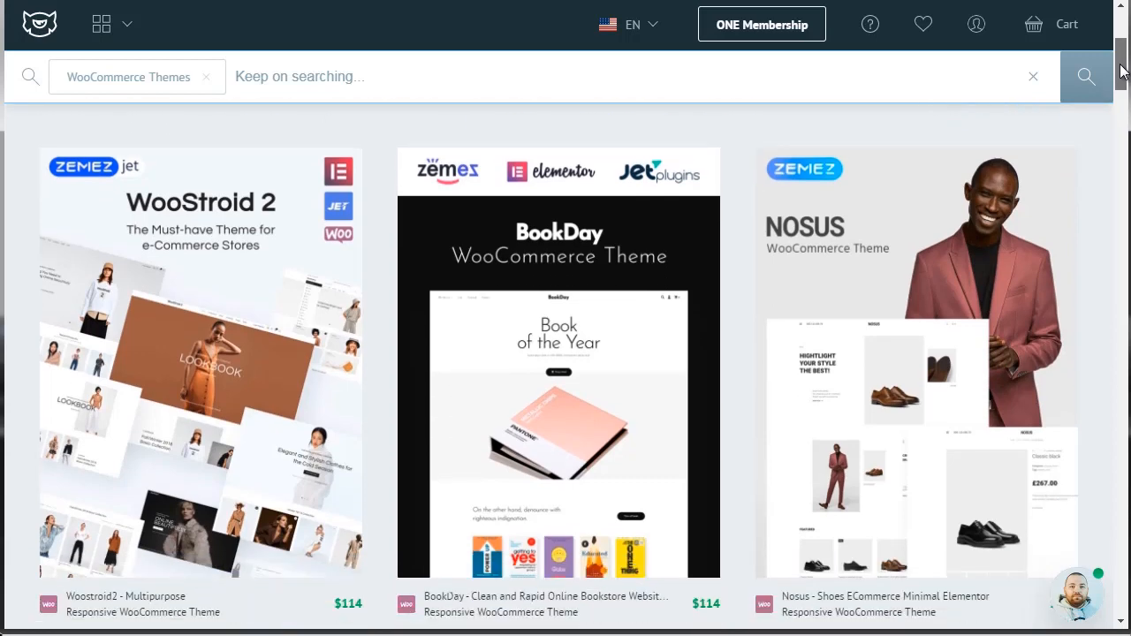
scroll(1122, 69, down, 1)
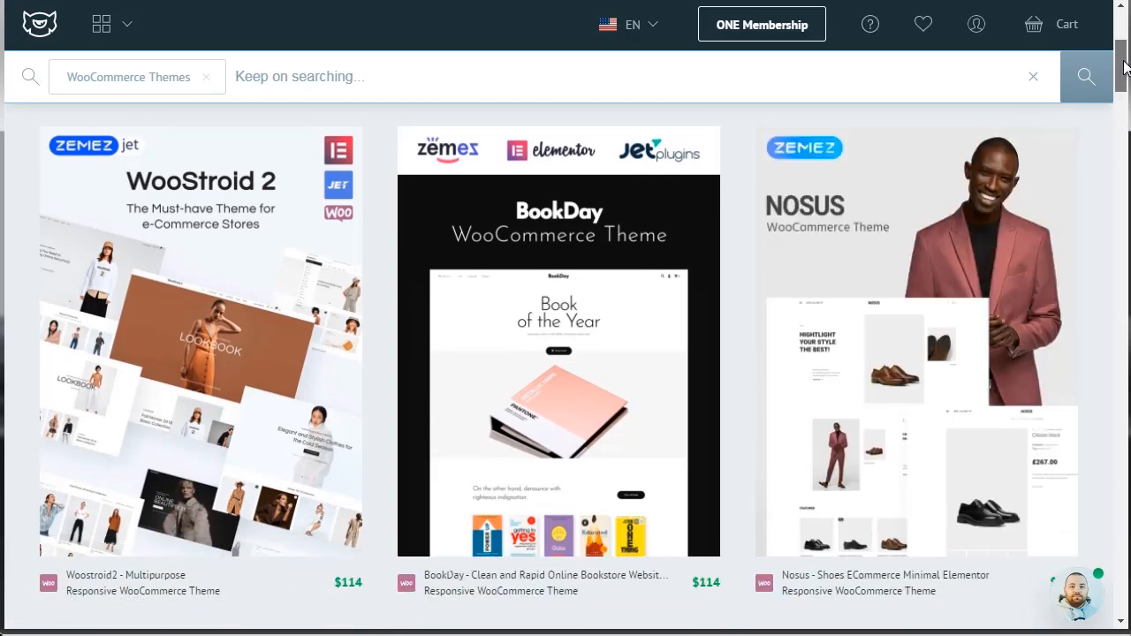
drag(1123, 62, 1124, 112)
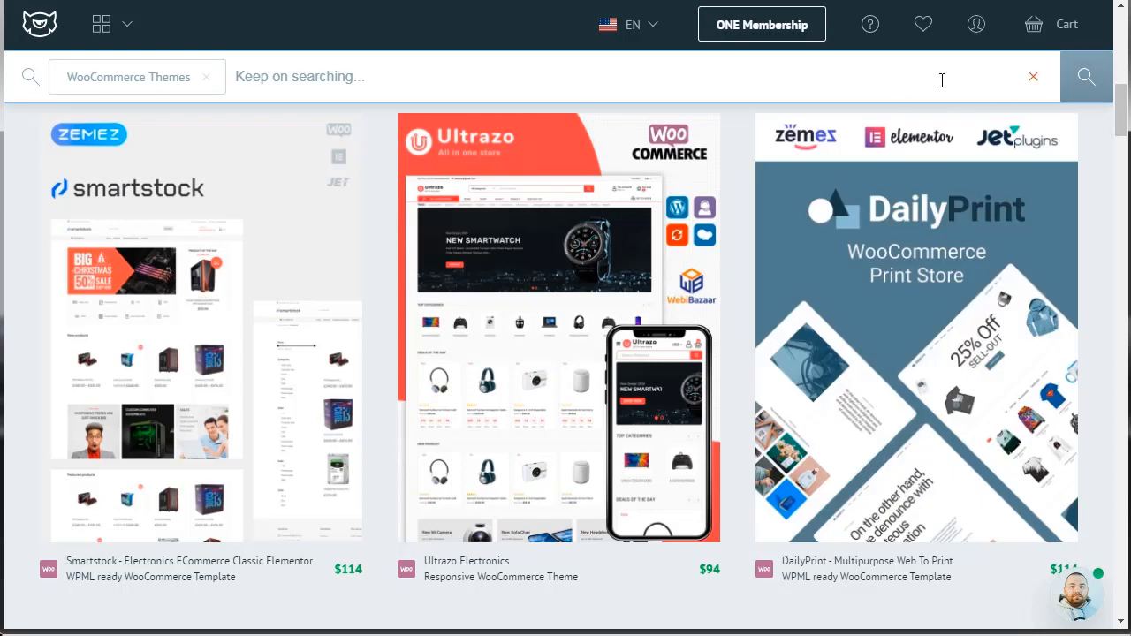
Search within the WooCommerce themes for "books" and look through the matching themes.
click(325, 75)
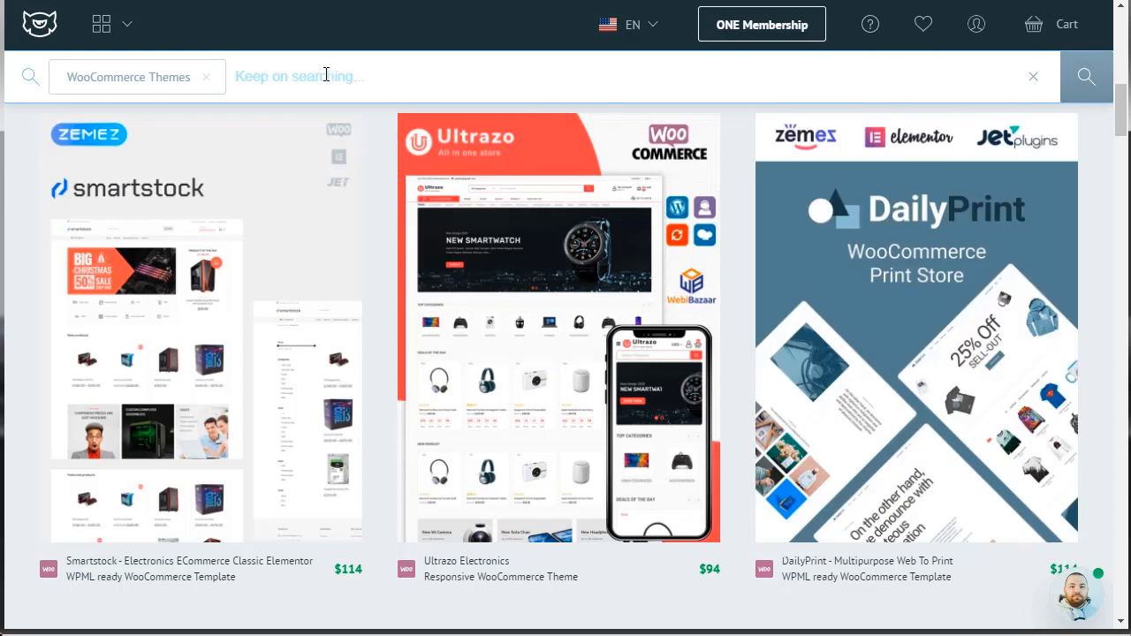
text(books)
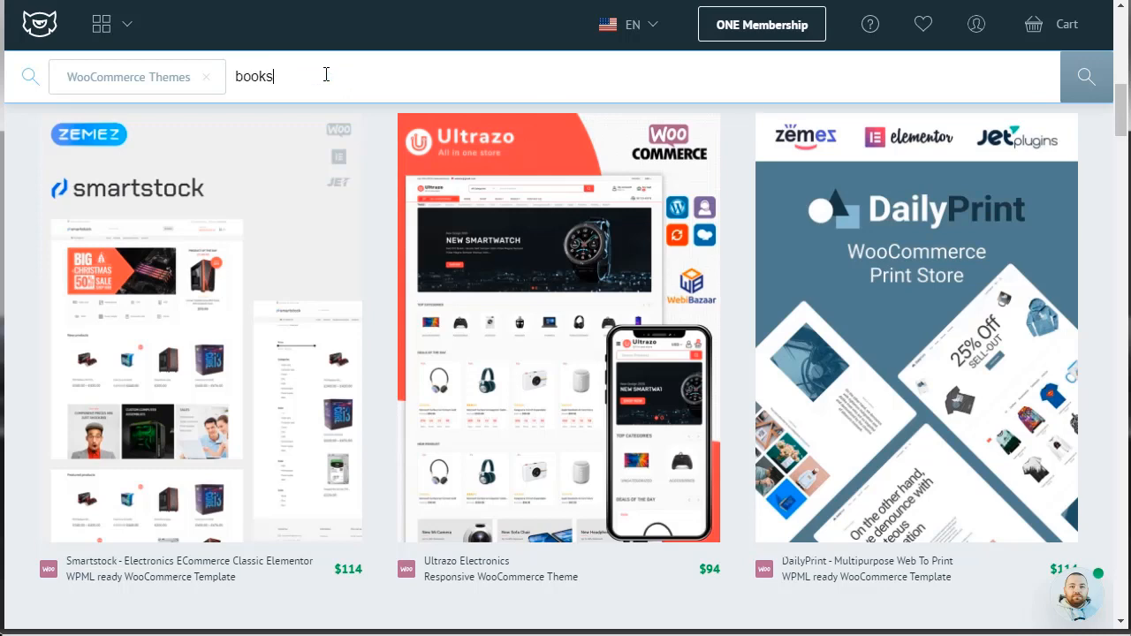
key(Return)
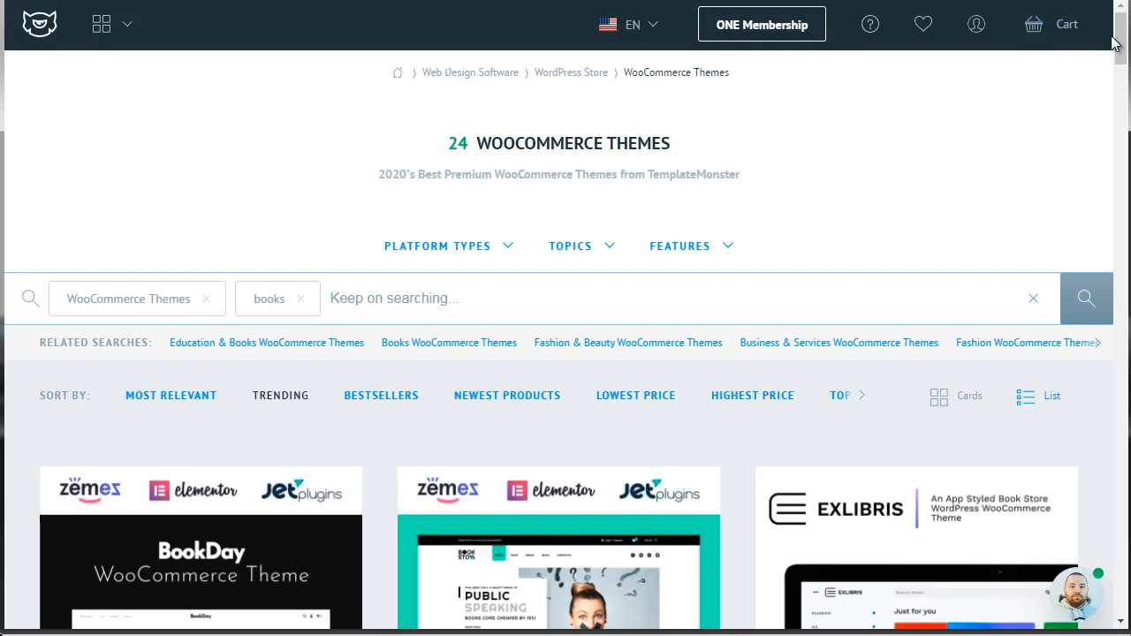
drag(1118, 49, 1121, 75)
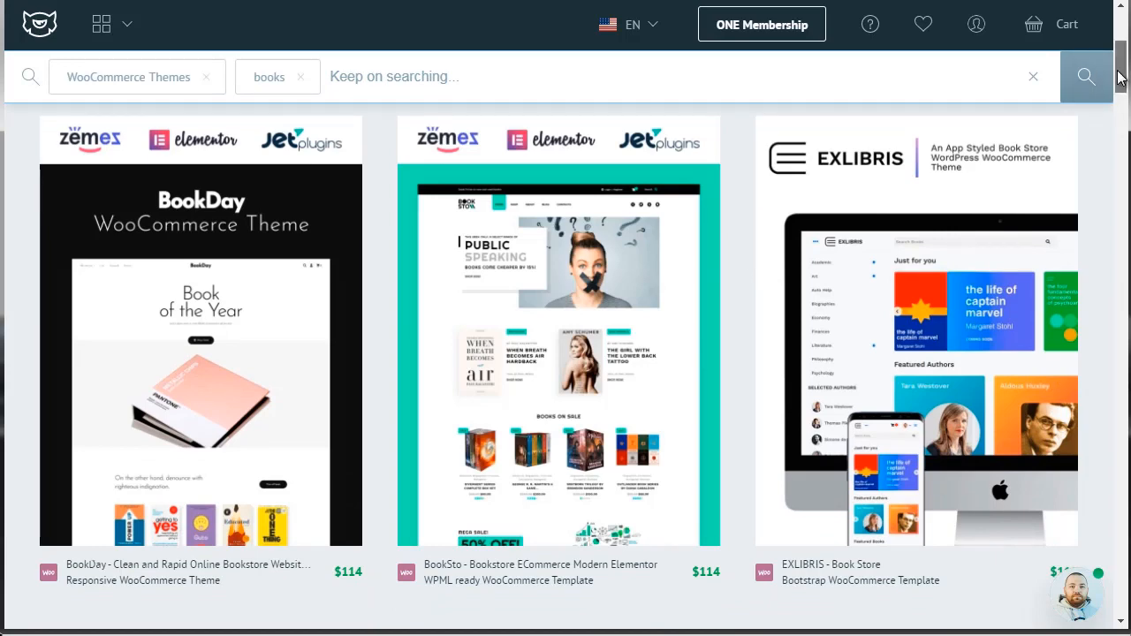
drag(1120, 82, 1123, 164)
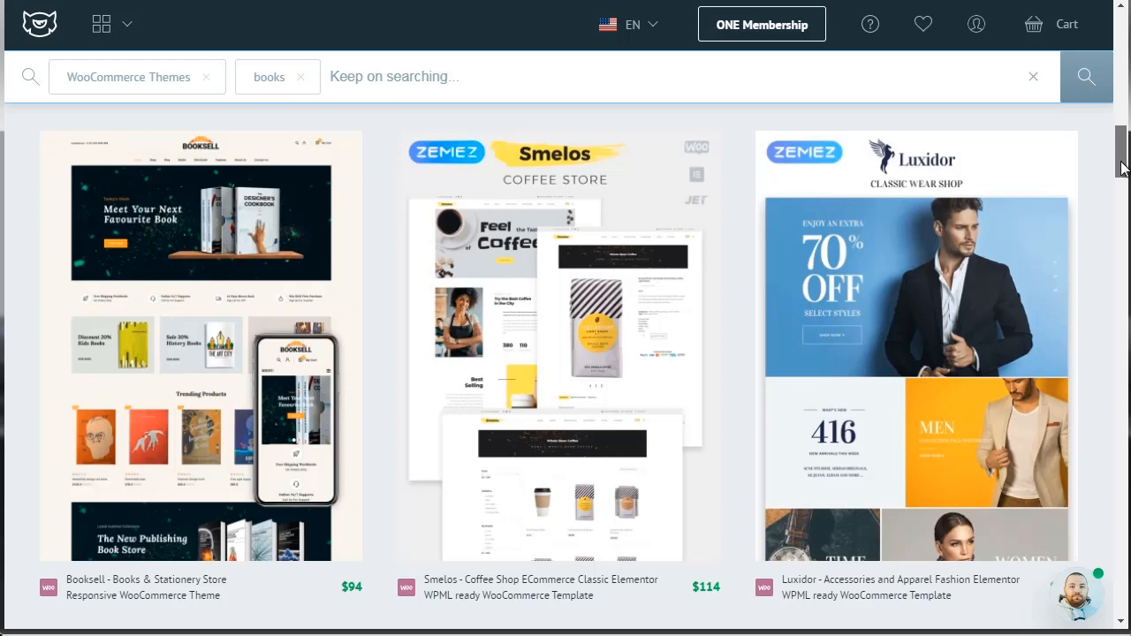
drag(1122, 167, 1120, 202)
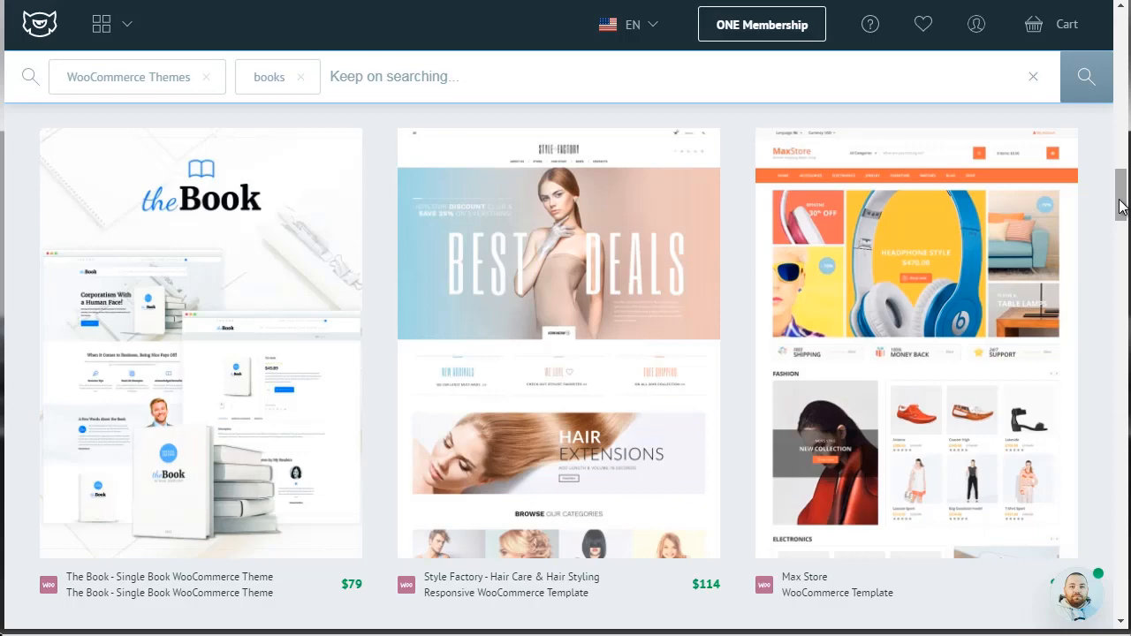
drag(1120, 205, 1122, 157)
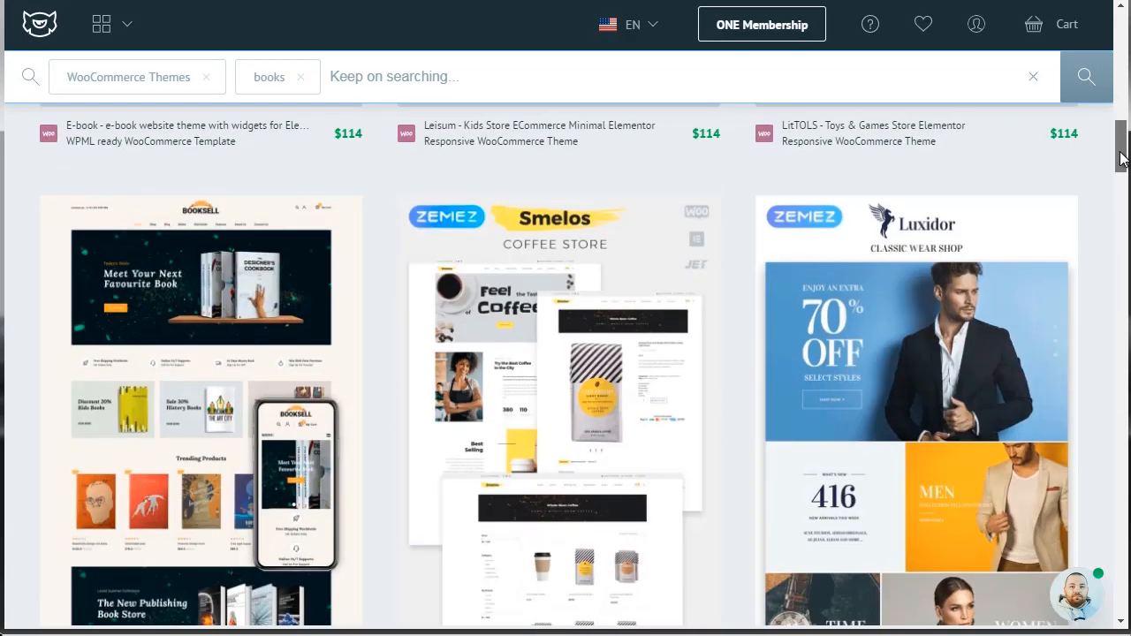
Open the details of the Booksell books and stationery theme and review its offers, preview and description.
mouse_move(217, 256)
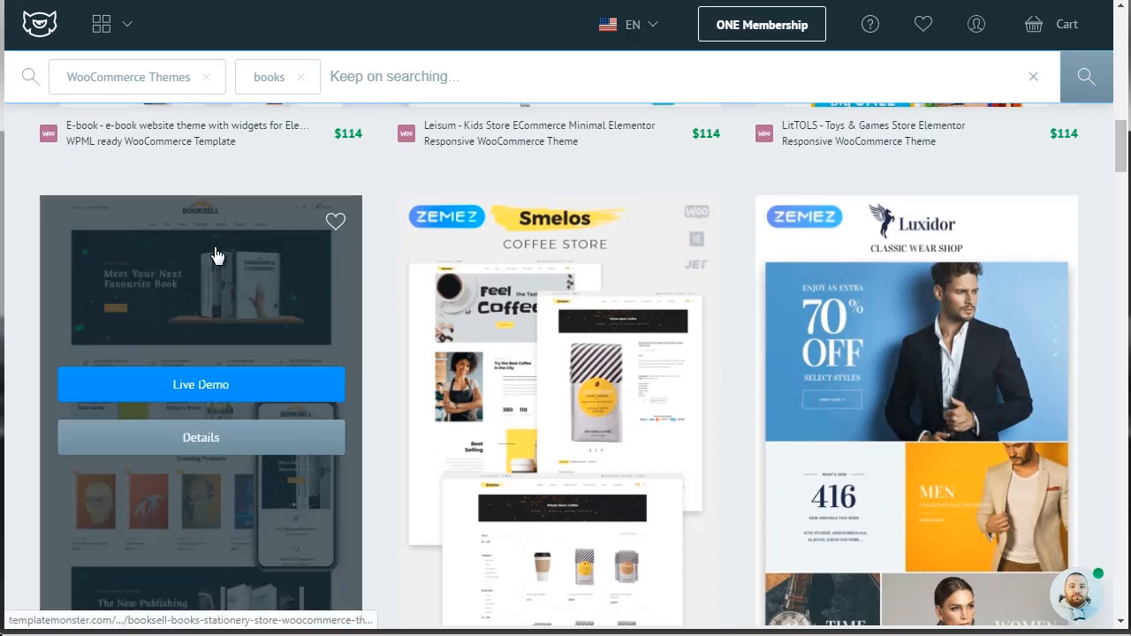
click(215, 441)
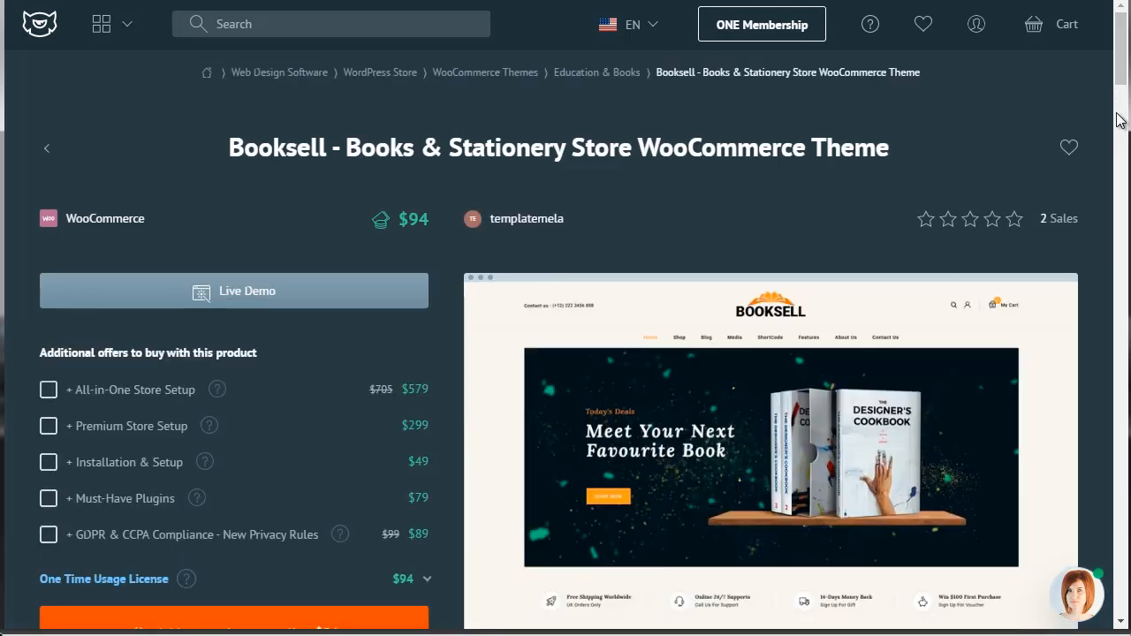
scroll(1120, 84, down, 1)
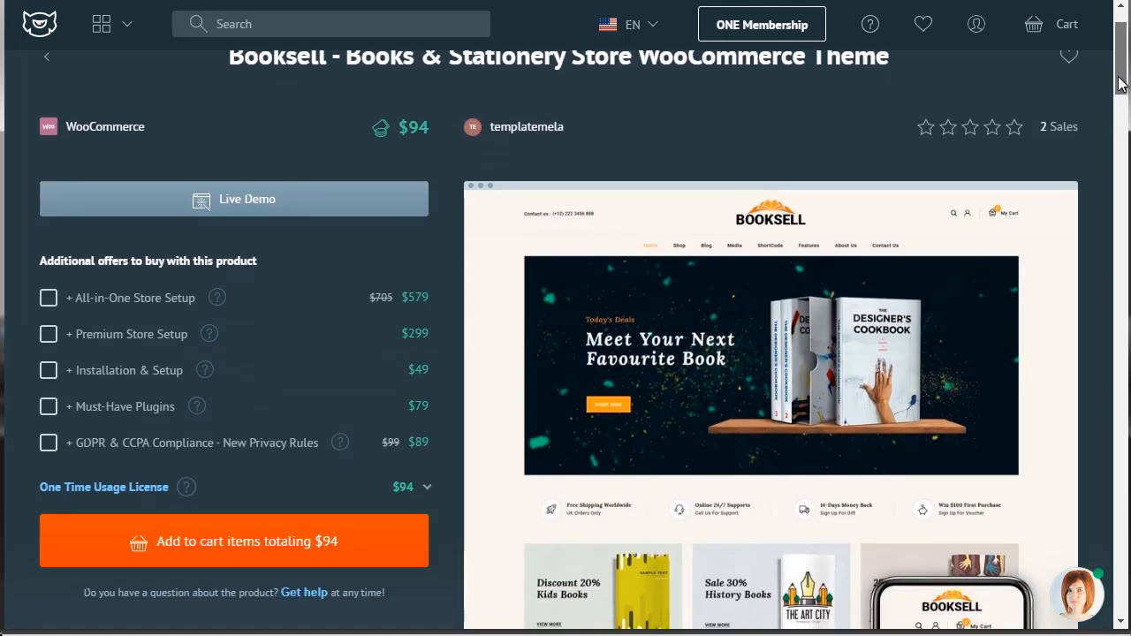
drag(1118, 78, 1118, 81)
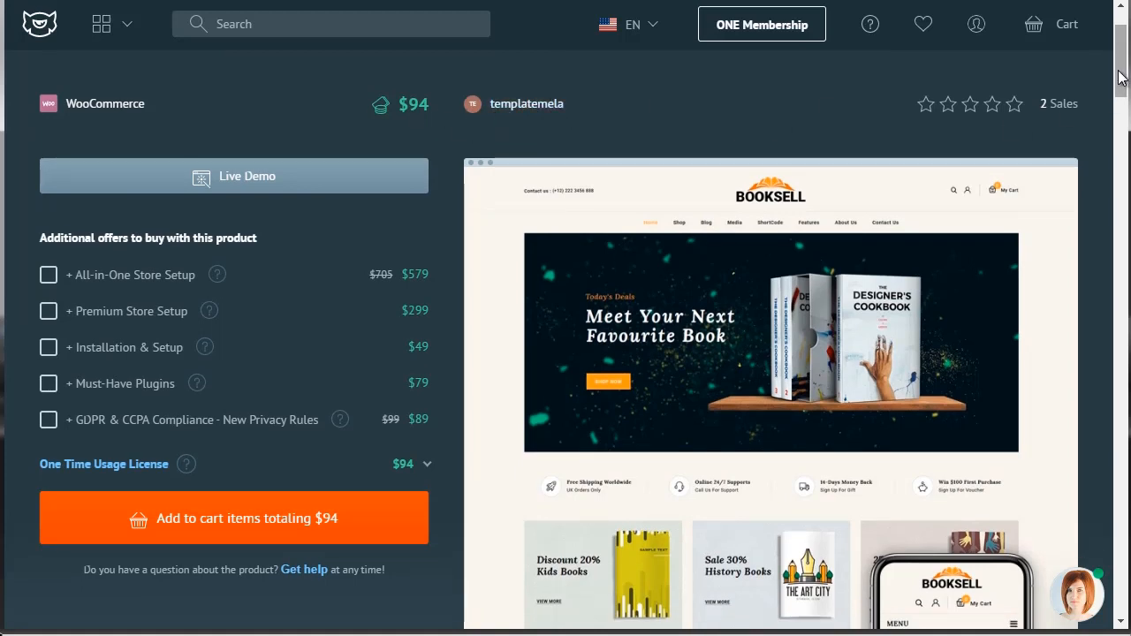
drag(1119, 78, 1124, 199)
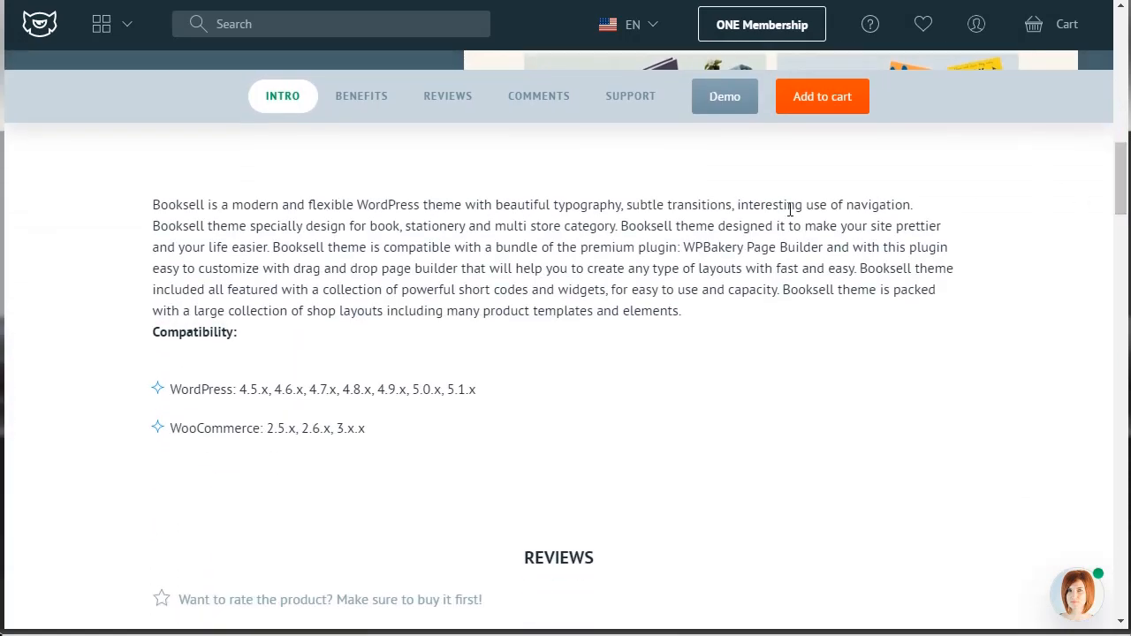
Check the reviews and the questions and answers sections of the Booksell theme.
click(462, 101)
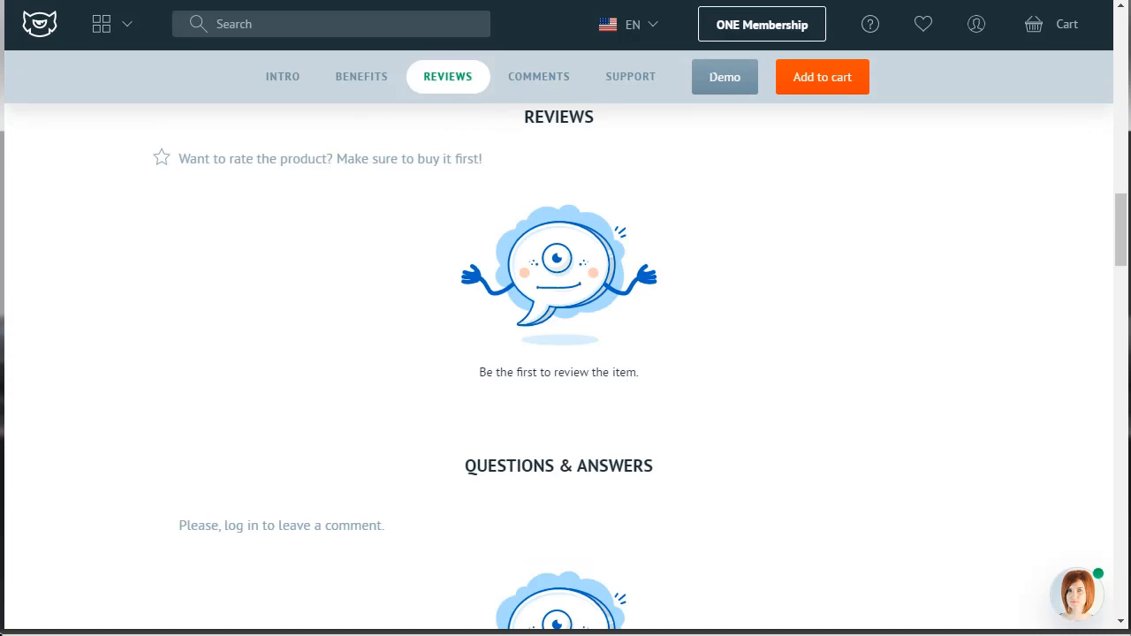
drag(1124, 225, 1126, 180)
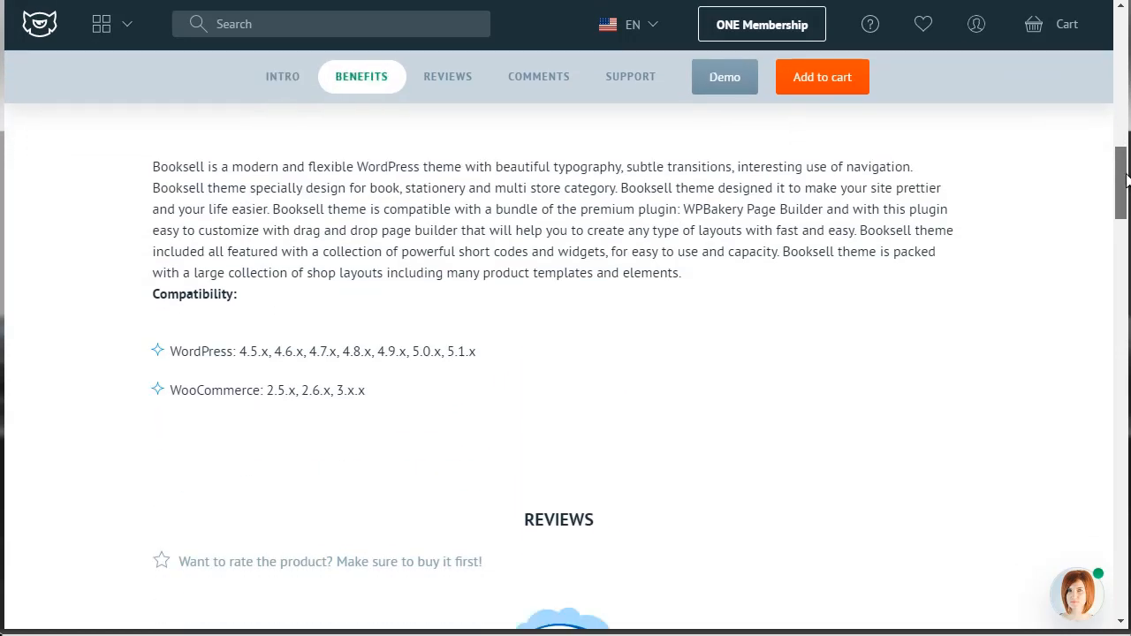
click(523, 79)
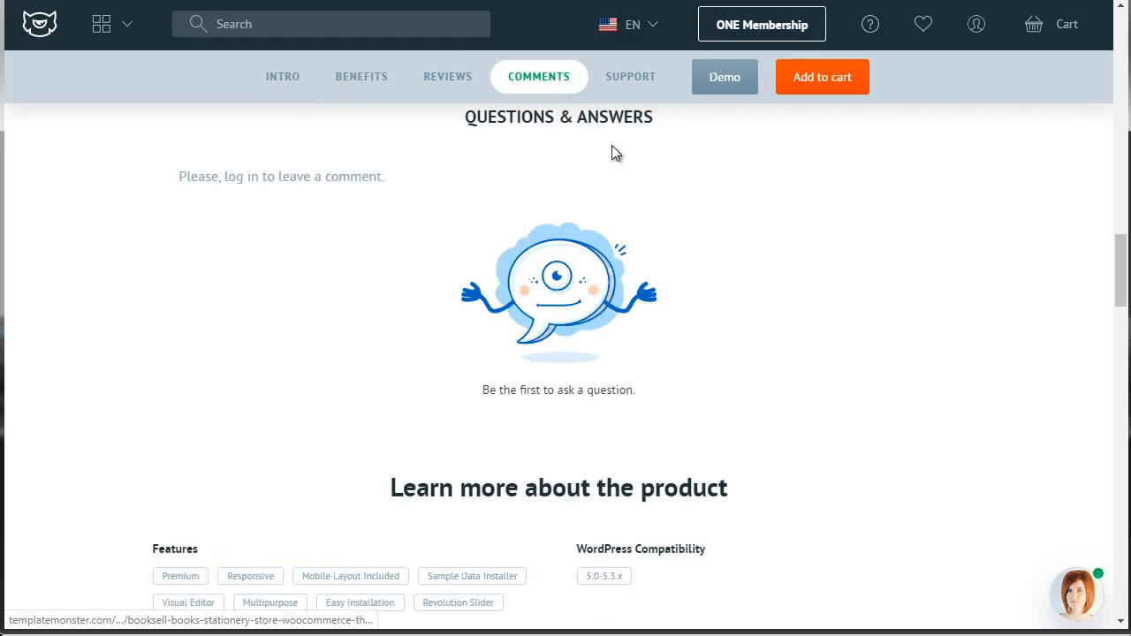
drag(1119, 273, 1119, 266)
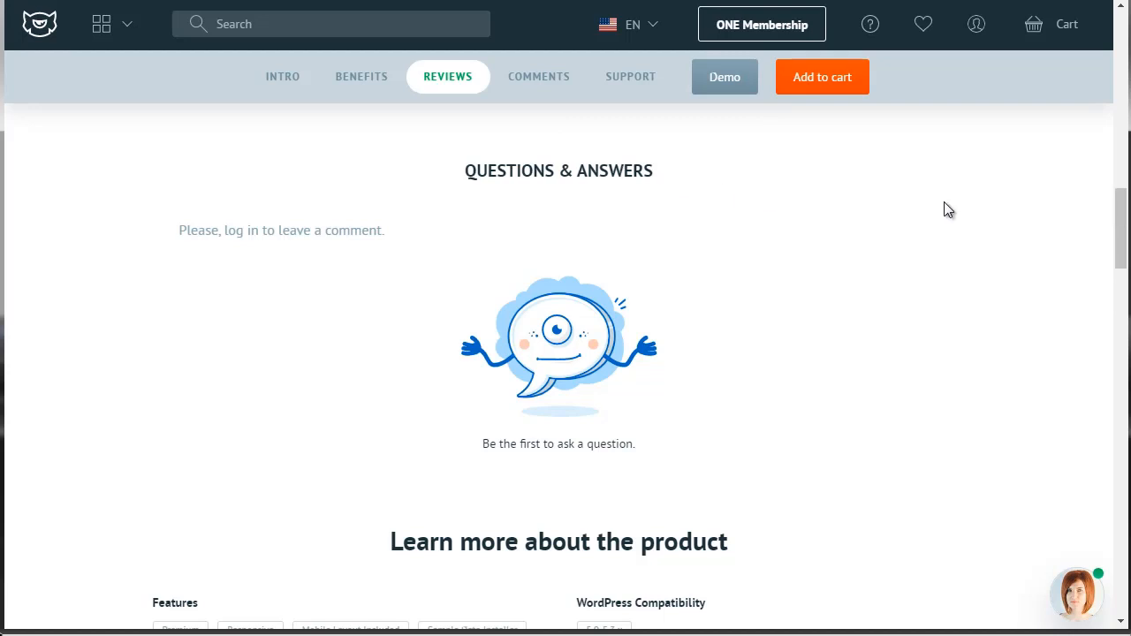
drag(1116, 235, 1117, 205)
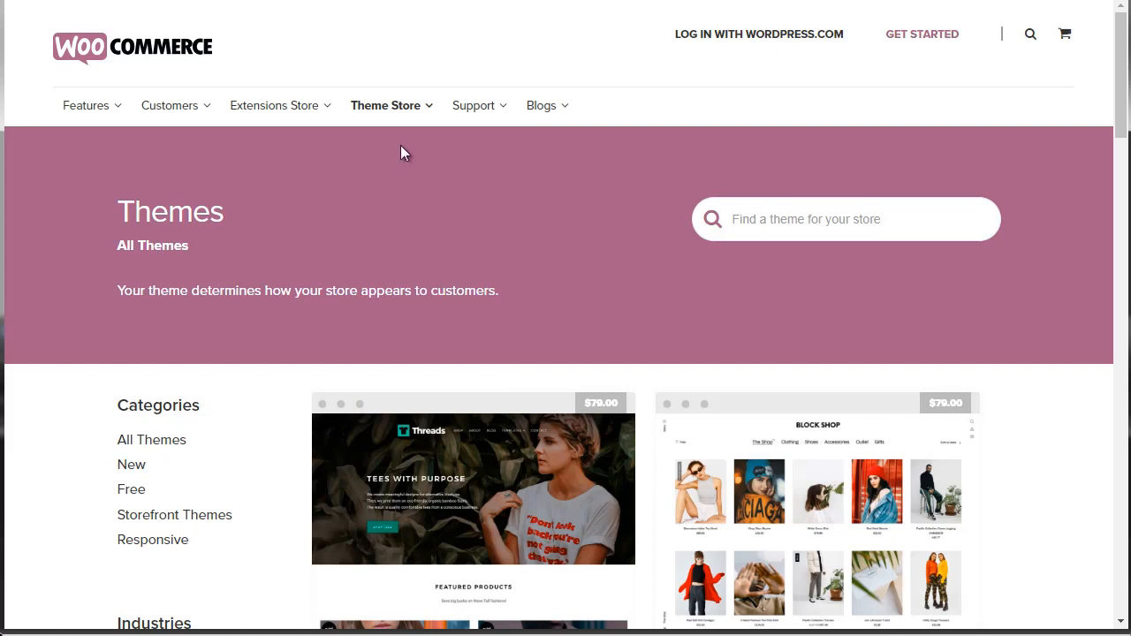
Look over all themes in the WooCommerce Theme Store and its theme categories.
mouse_move(386, 116)
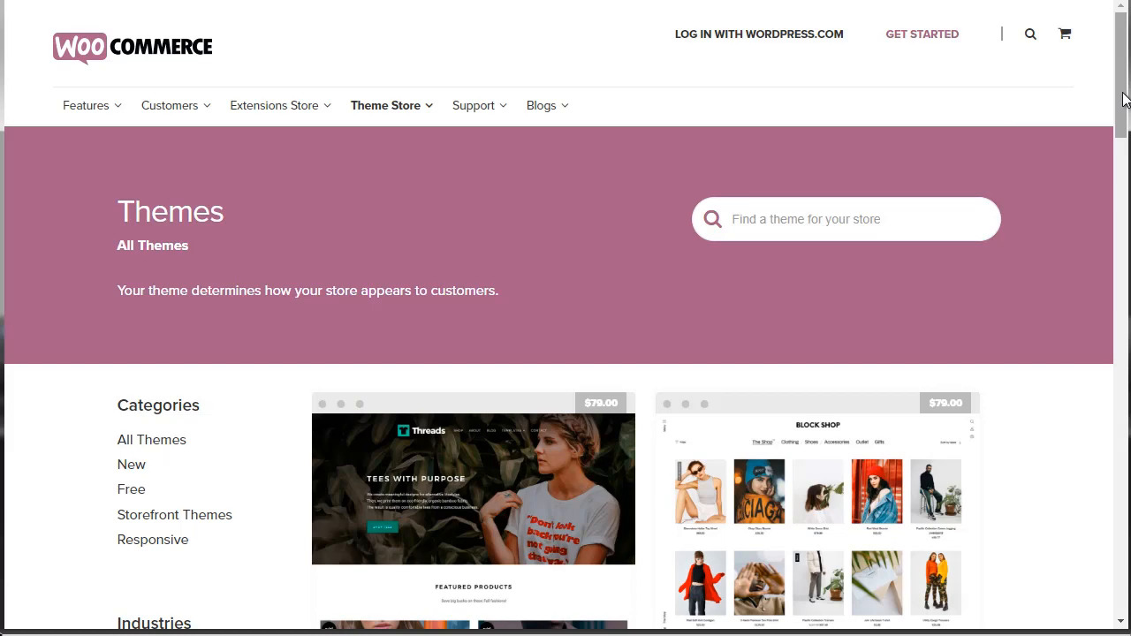
drag(1121, 107, 1120, 155)
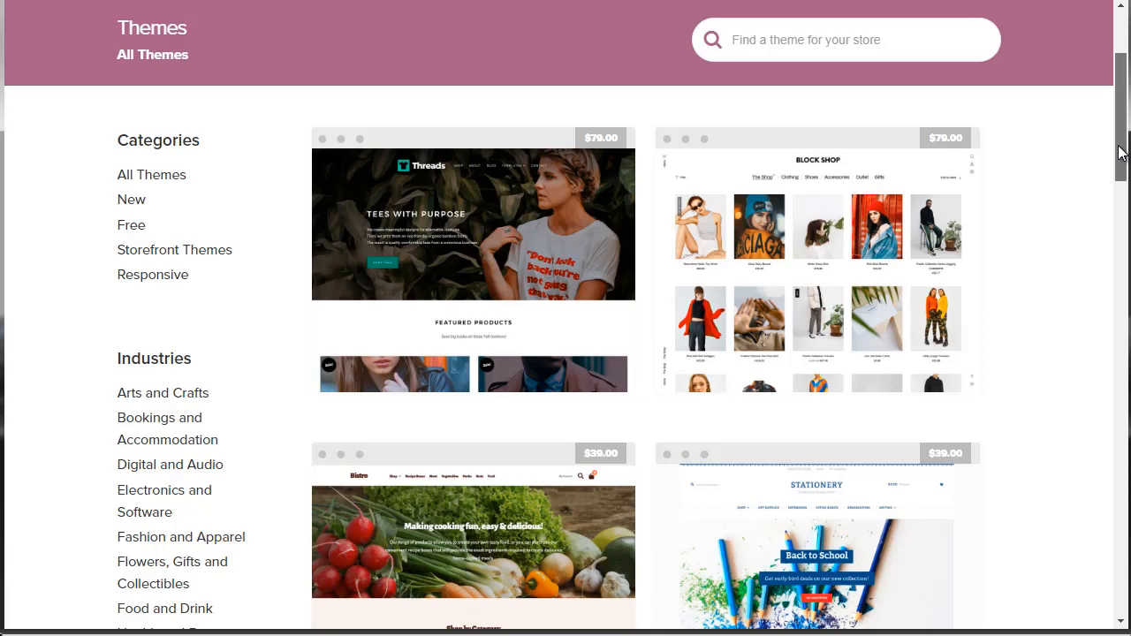
drag(1118, 152, 1119, 101)
mouse_move(390, 122)
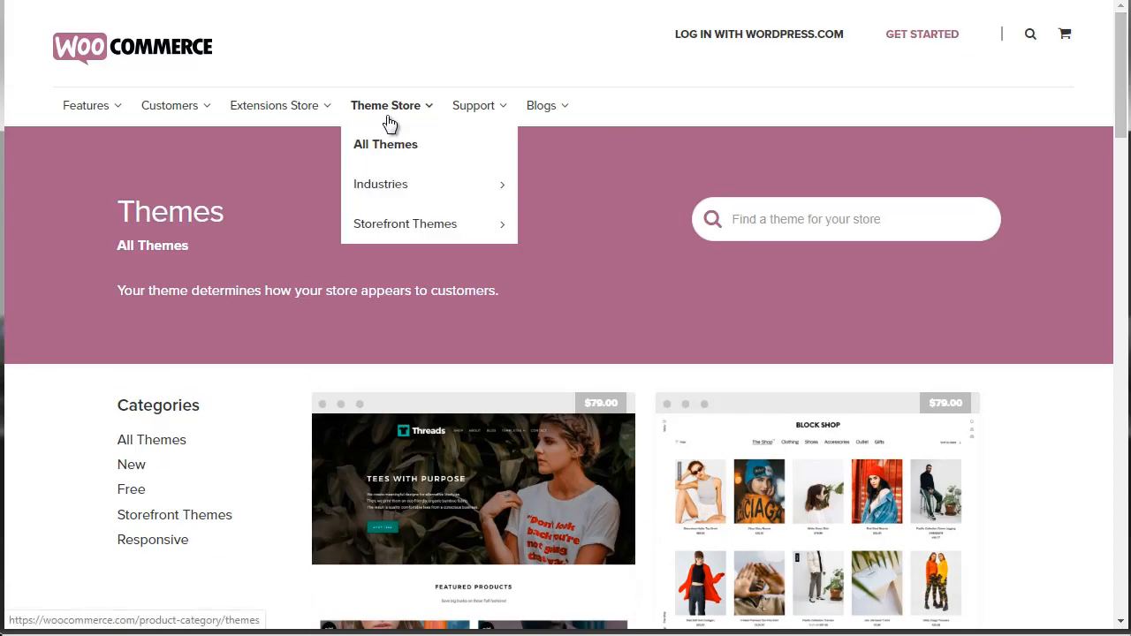
mouse_move(416, 182)
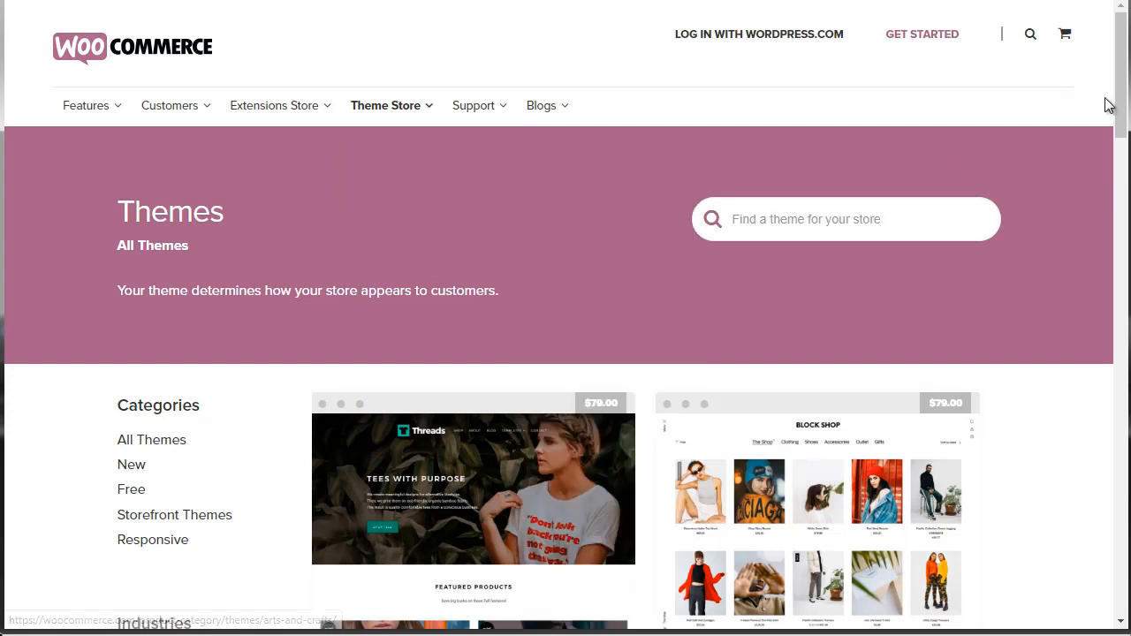
Filter the WooCommerce themes by the Electronics and Software industry and view the listed theme.
drag(1119, 134, 1119, 223)
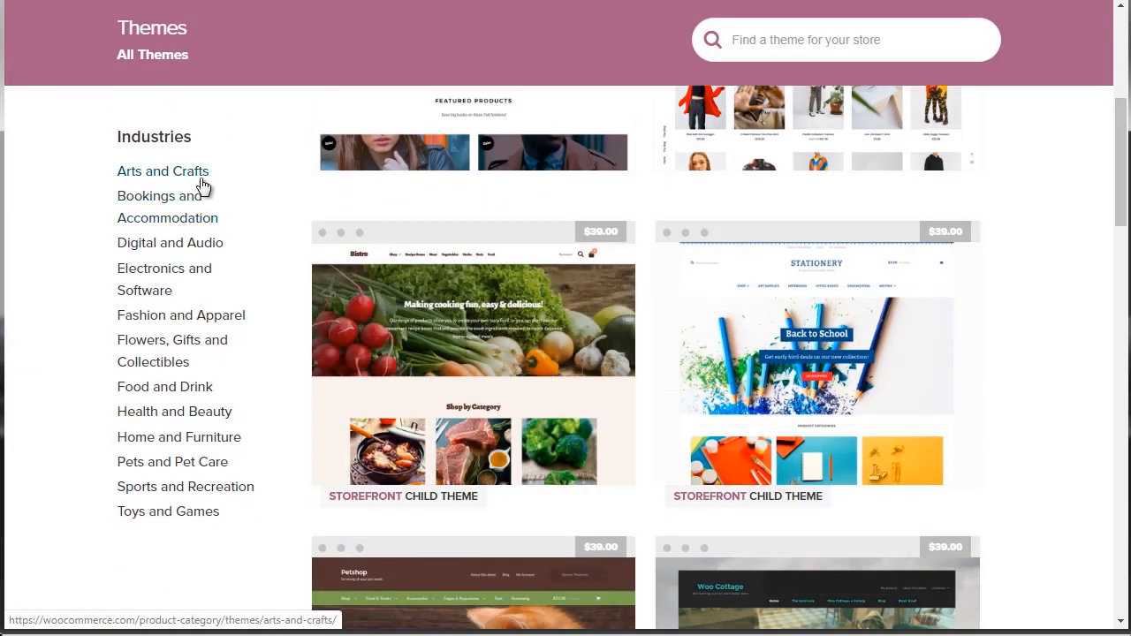
click(149, 295)
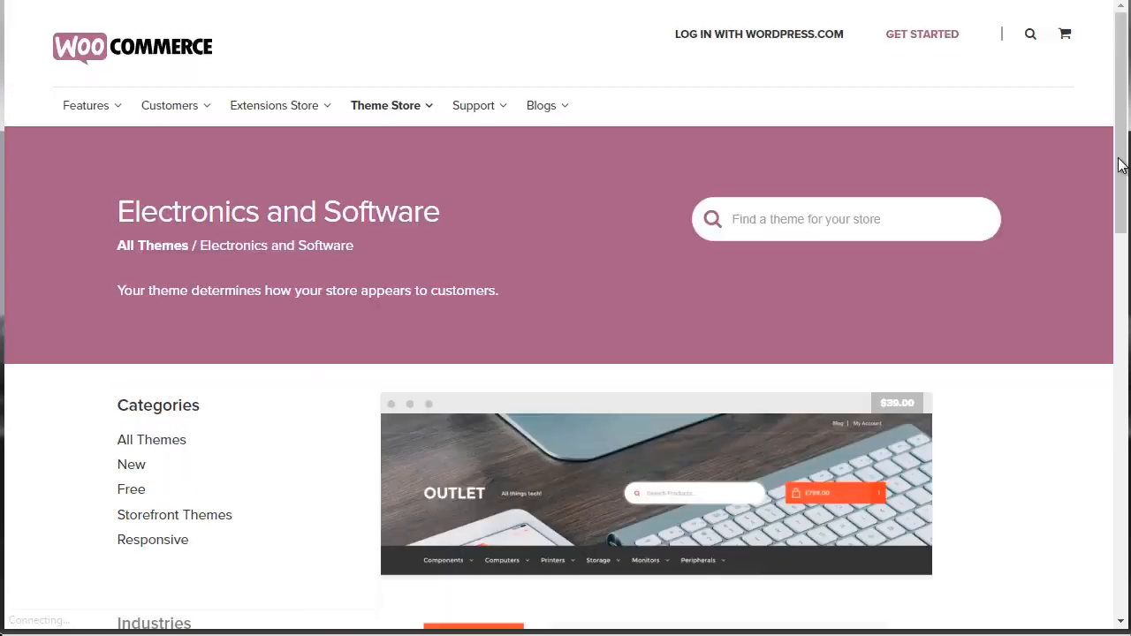
drag(1119, 162, 1126, 242)
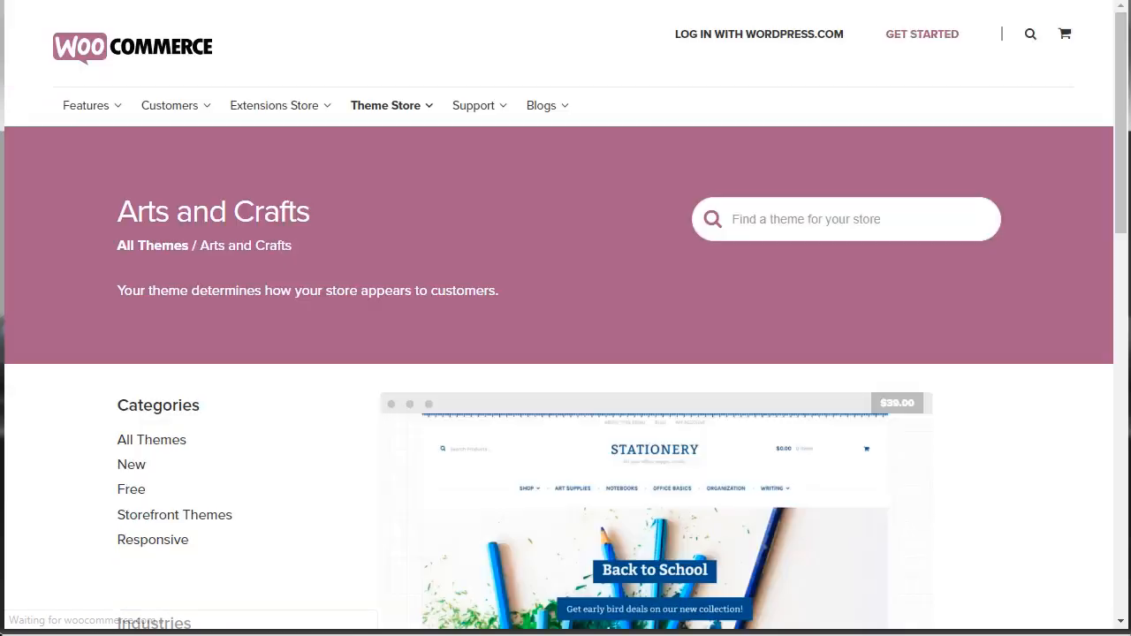
Show the Arts and Crafts industry themes and open the Stationery theme's product page to review it.
drag(1120, 162, 1104, 233)
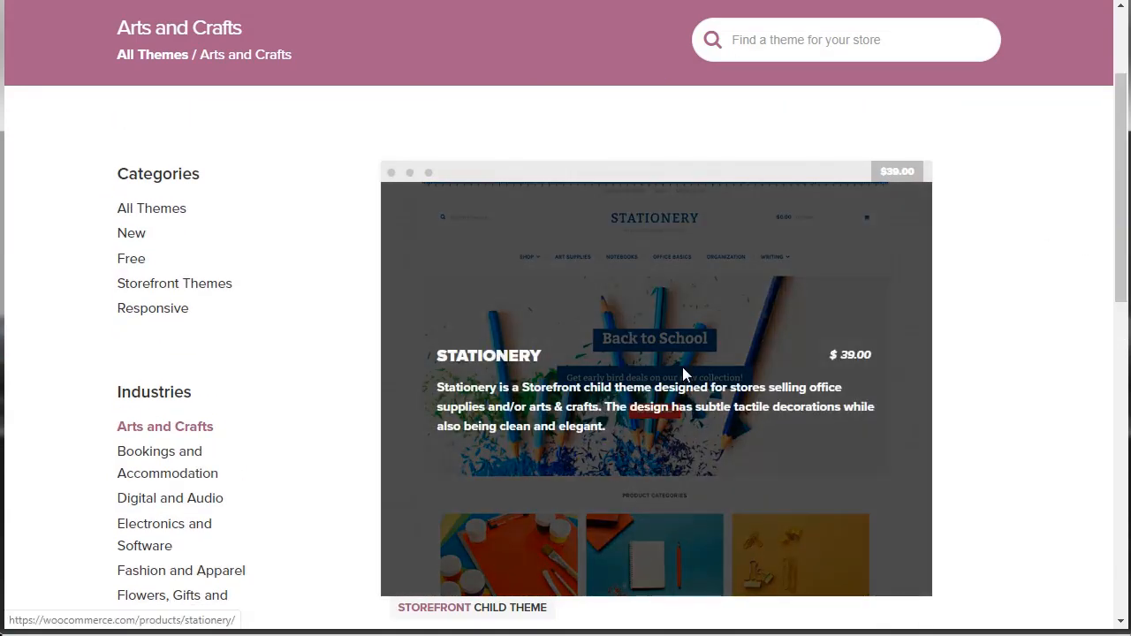
click(682, 373)
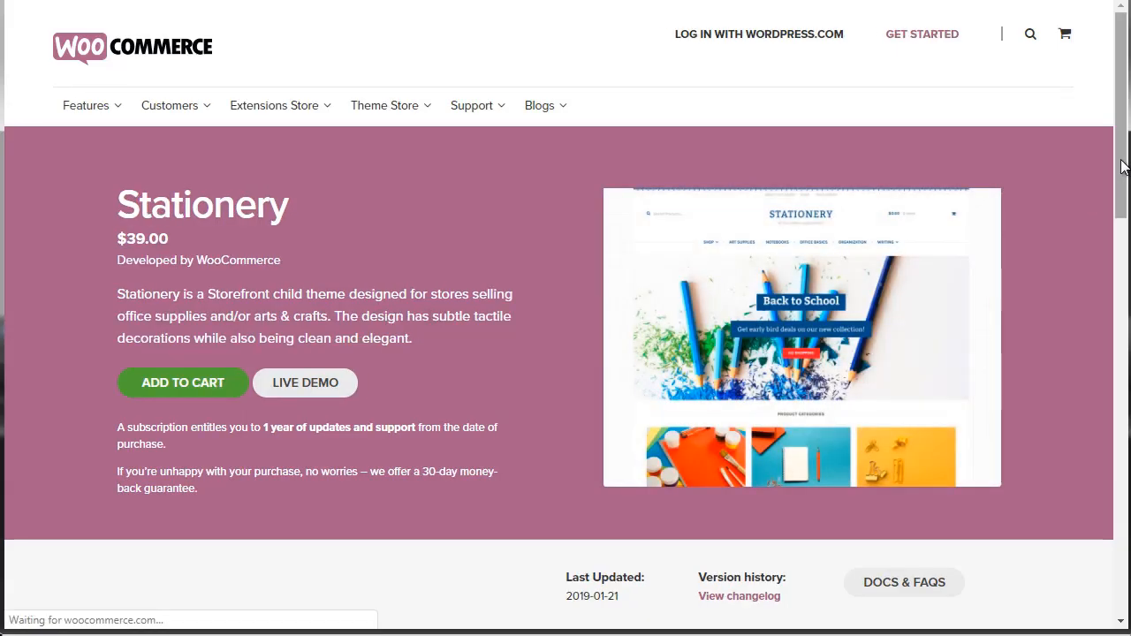
drag(1120, 168, 1087, 195)
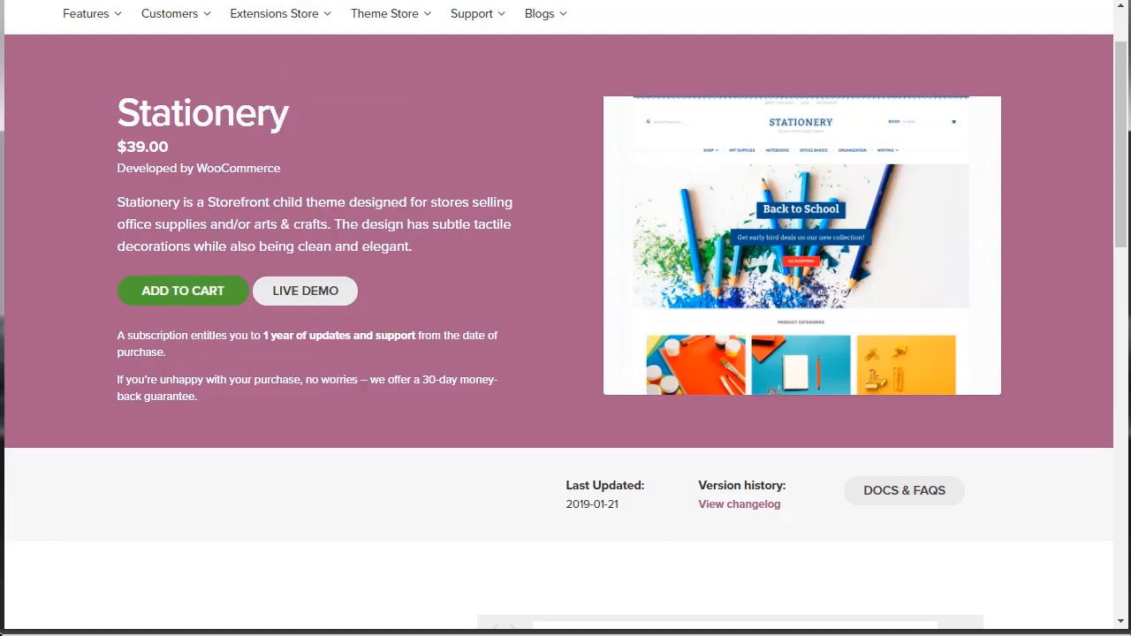
Switch to ThemeForest's WordPress eCommerce themes page and look through the weekly bestsellers.
click(316, 1)
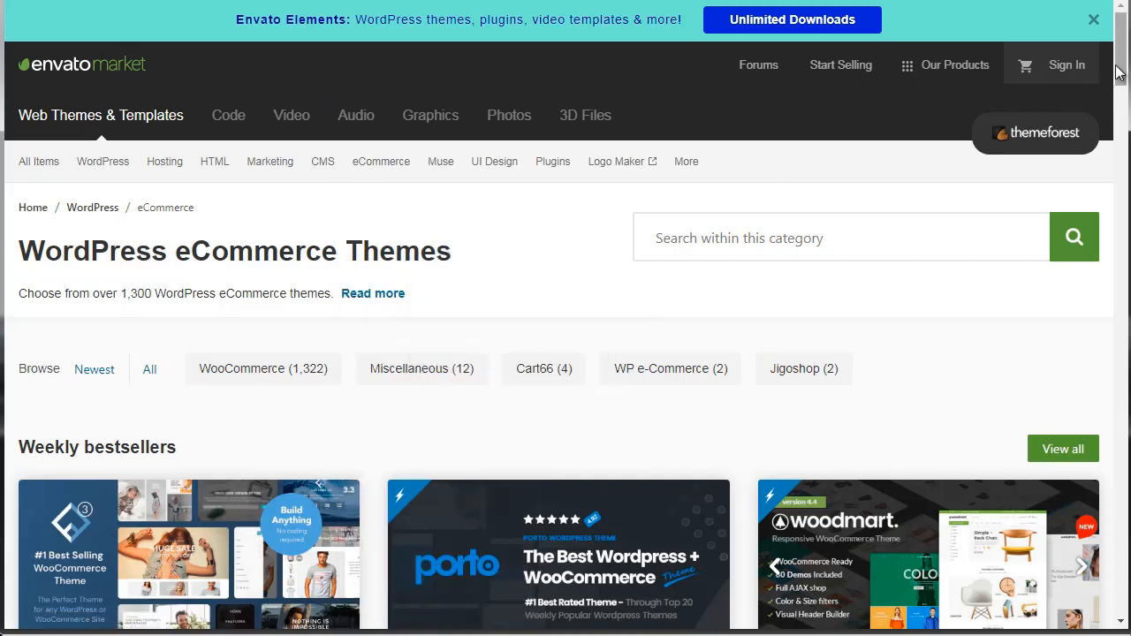
drag(1118, 74, 1125, 120)
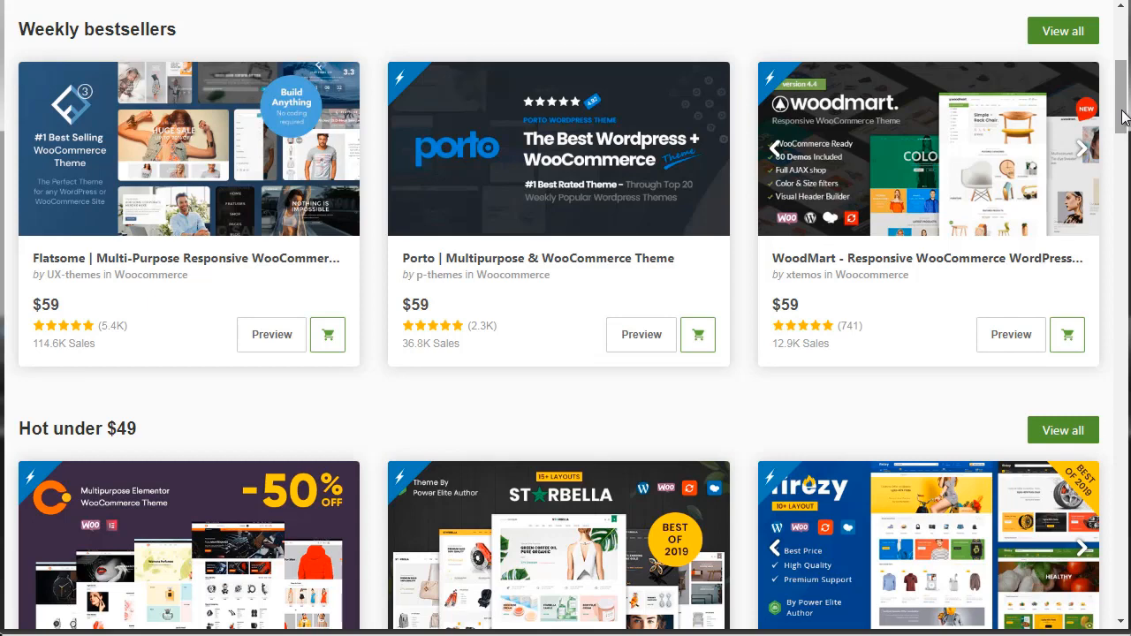
Look over the weekly bestsellers and the subcategories on ThemeForest's WordPress eCommerce themes page.
drag(1122, 118, 1122, 122)
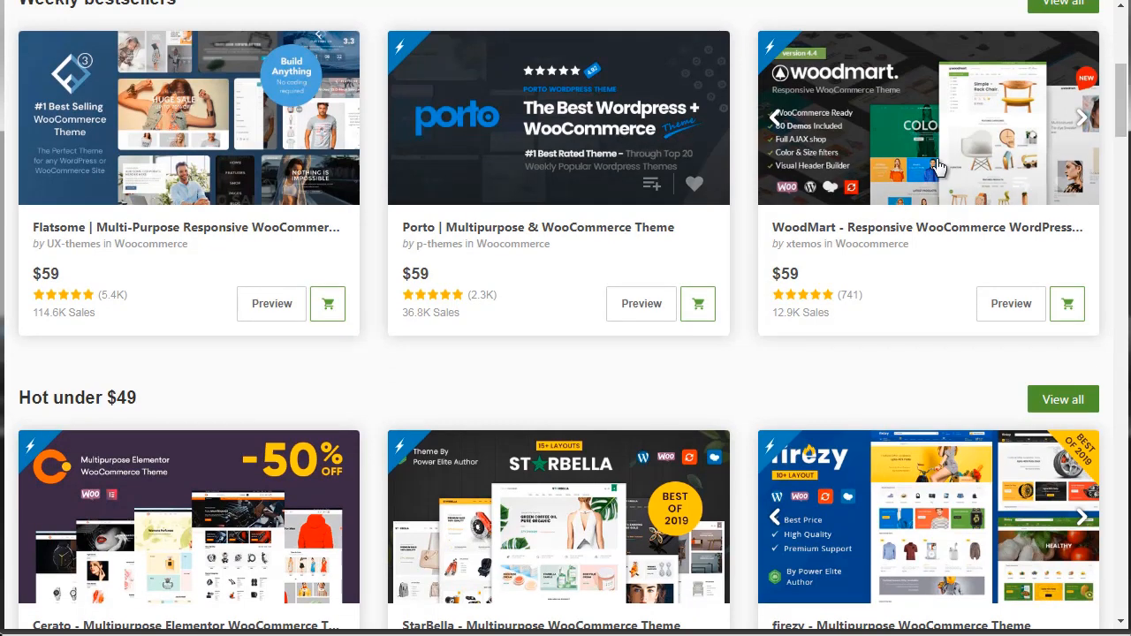
drag(1123, 102, 1125, 62)
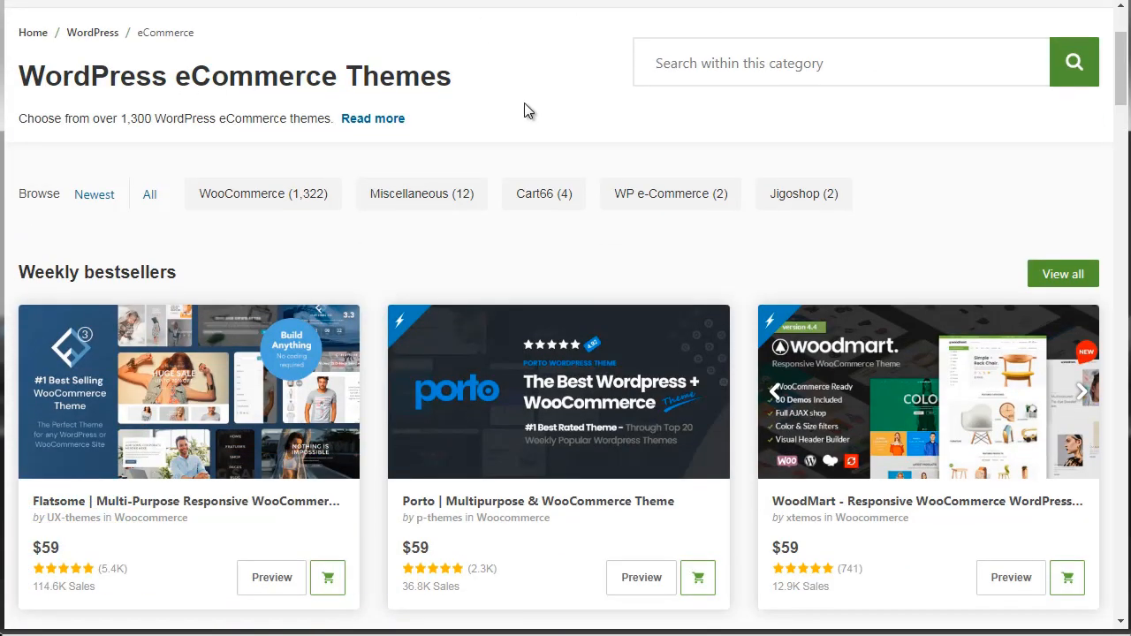
drag(1118, 51, 1118, 32)
mouse_move(106, 166)
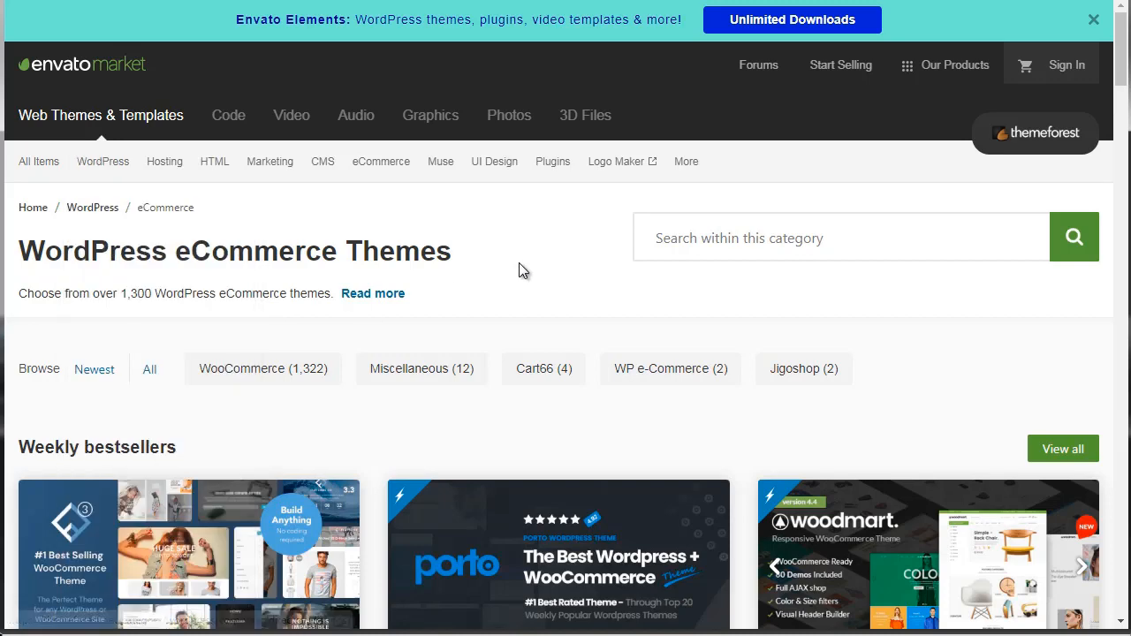
drag(1120, 76, 1120, 99)
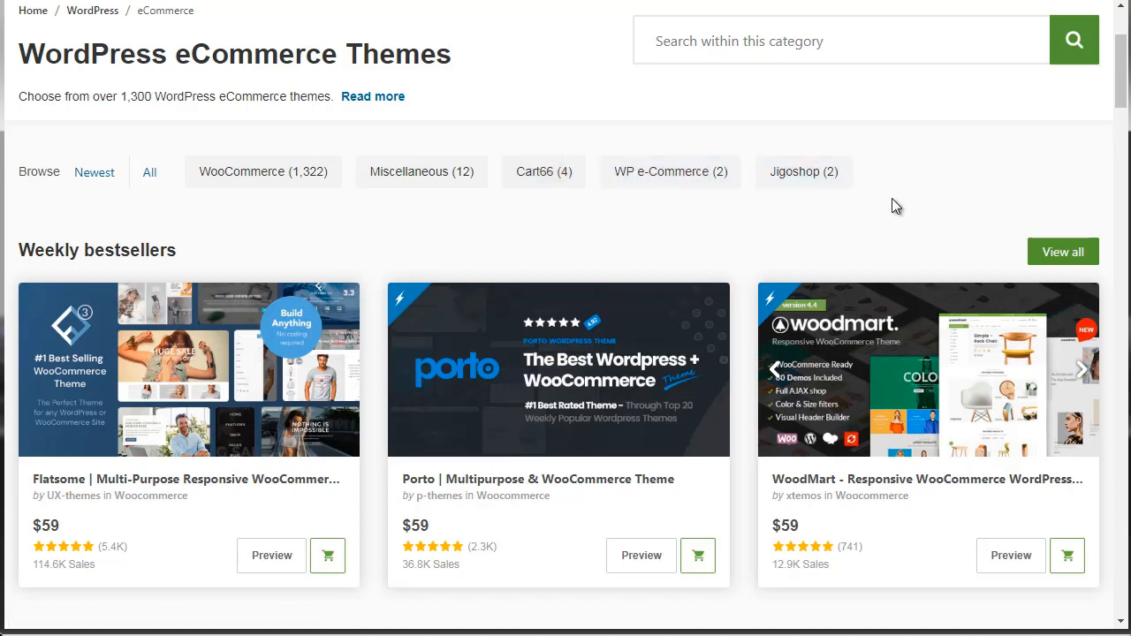
mouse_move(1123, 67)
mouse_down()
mouse_move(1124, 192)
mouse_move(1124, 89)
mouse_up()
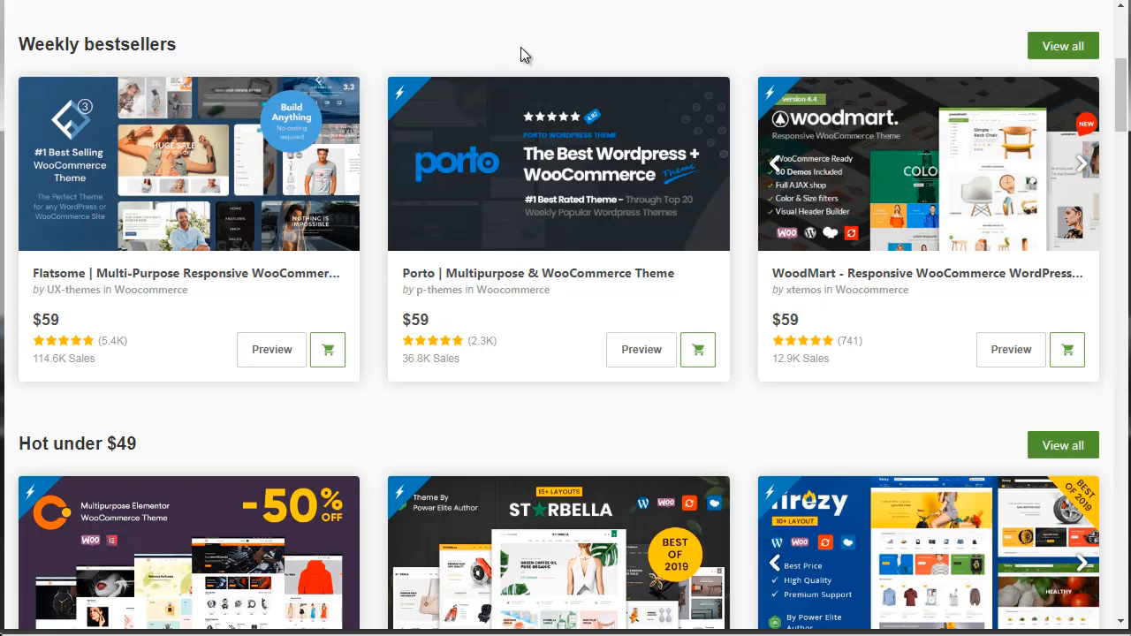
Open the WoodMart theme's product page, accept the cookie notice, and review its licence details and feature descriptions.
click(835, 190)
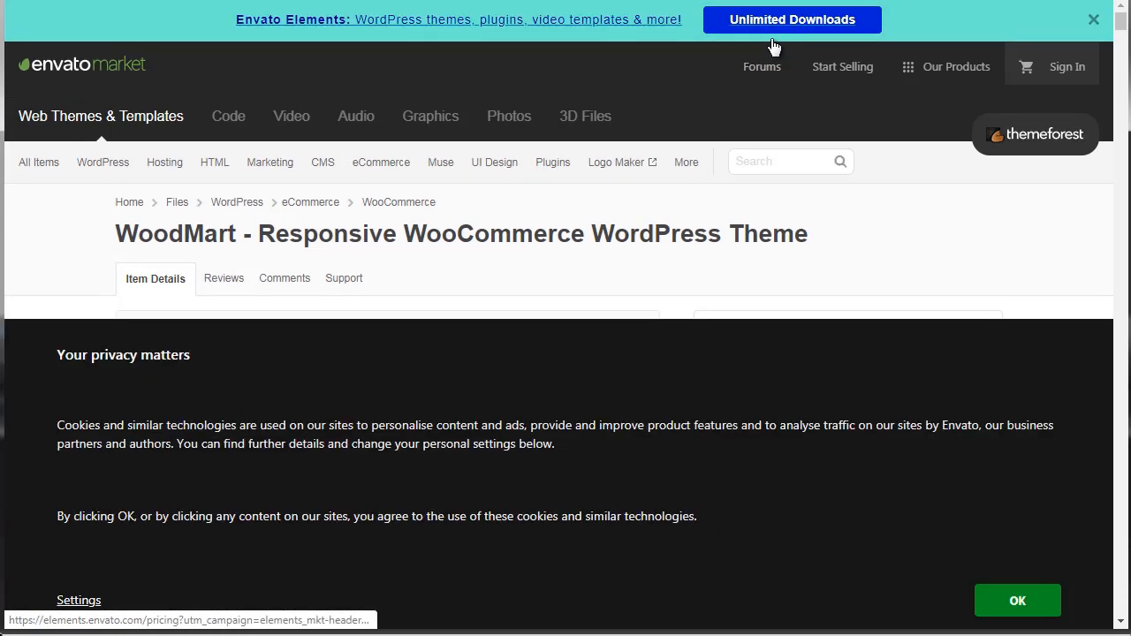
click(1016, 601)
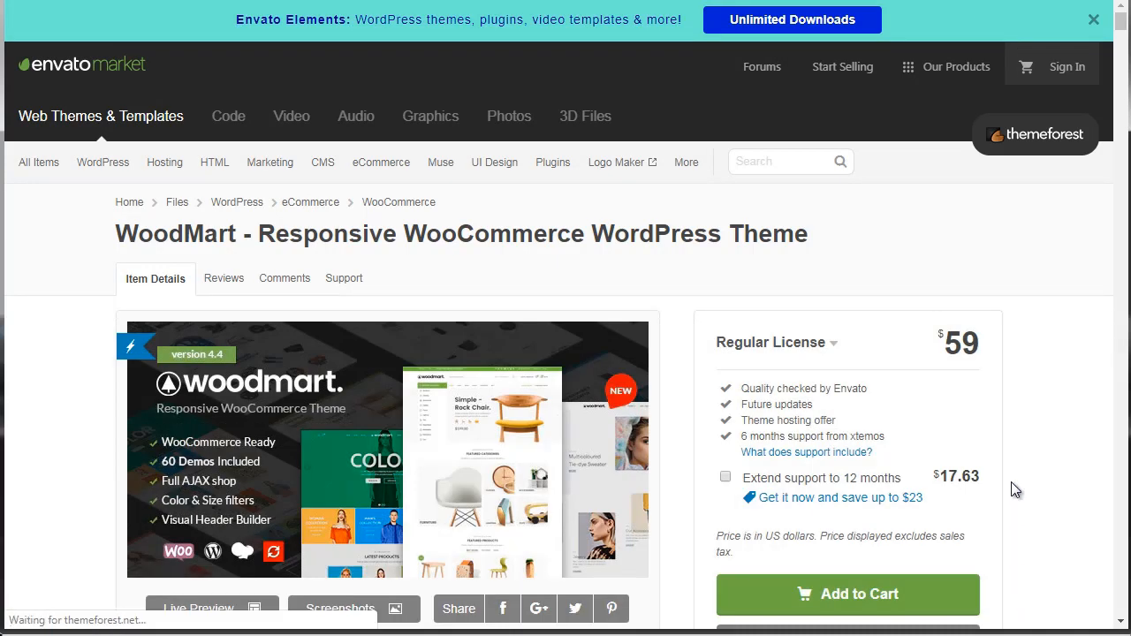
drag(1120, 23, 1120, 32)
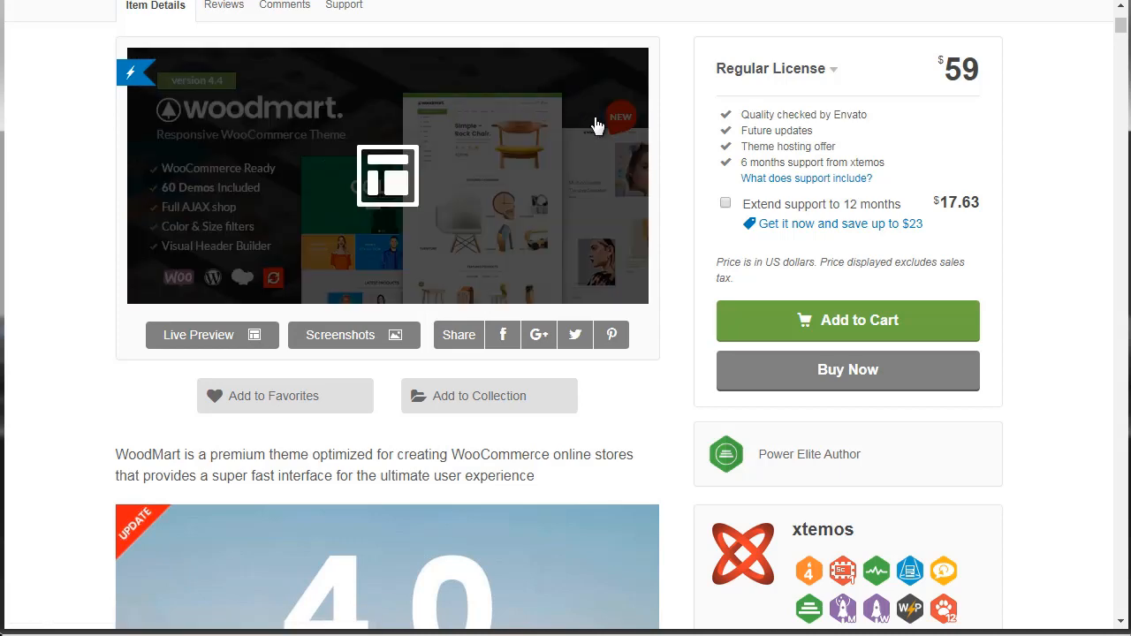
scroll(1122, 51, down, 1)
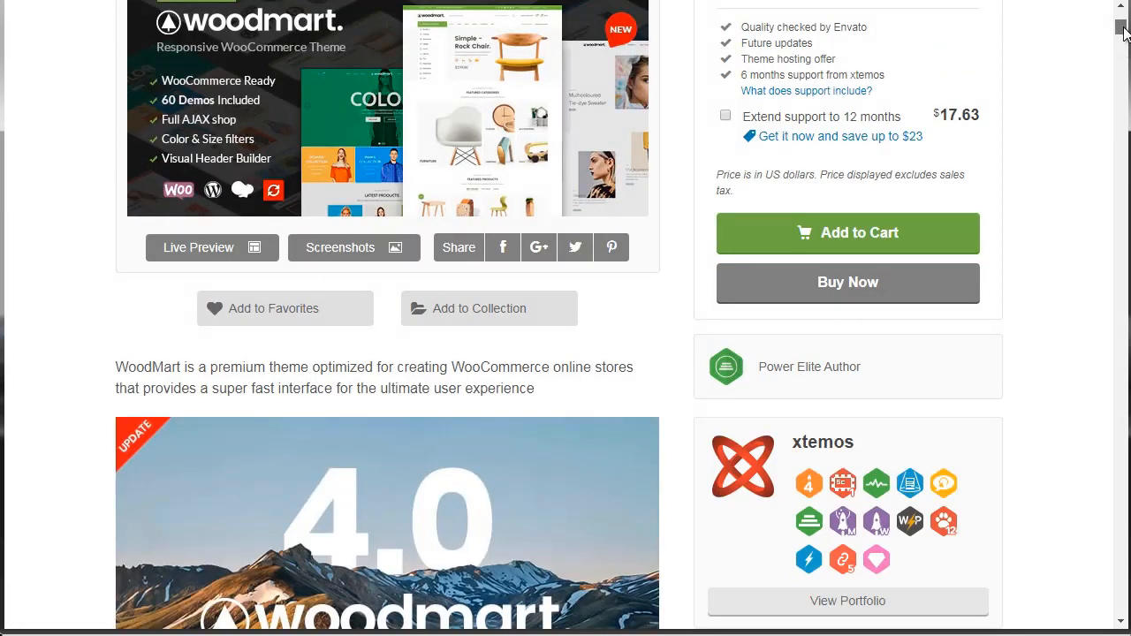
scroll(1123, 40, up, 2)
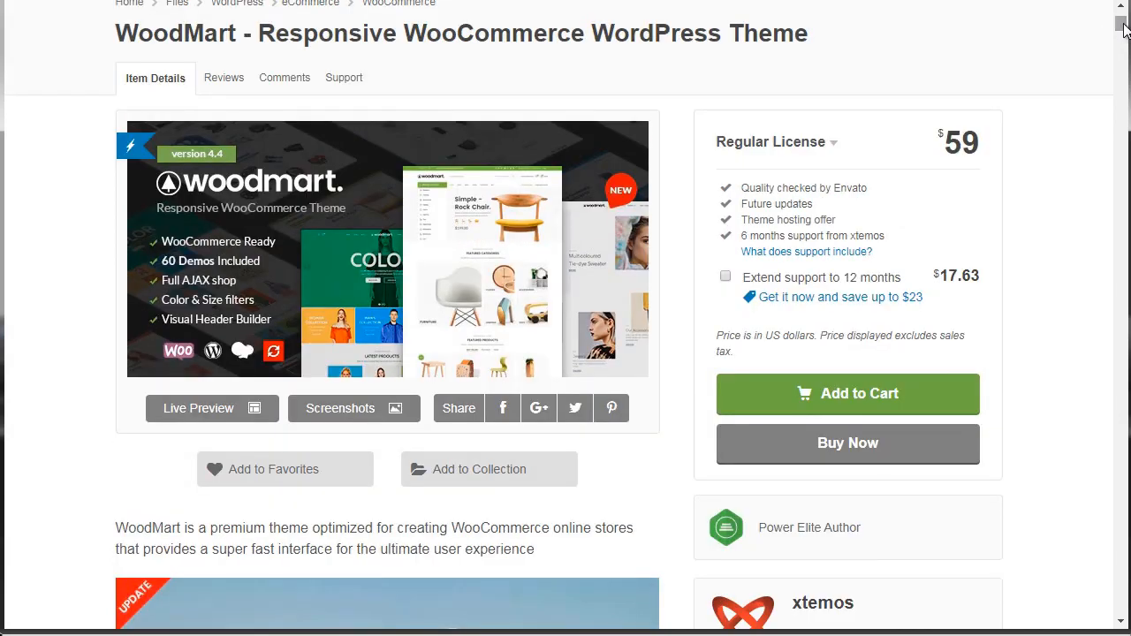
scroll(1123, 28, down, 2)
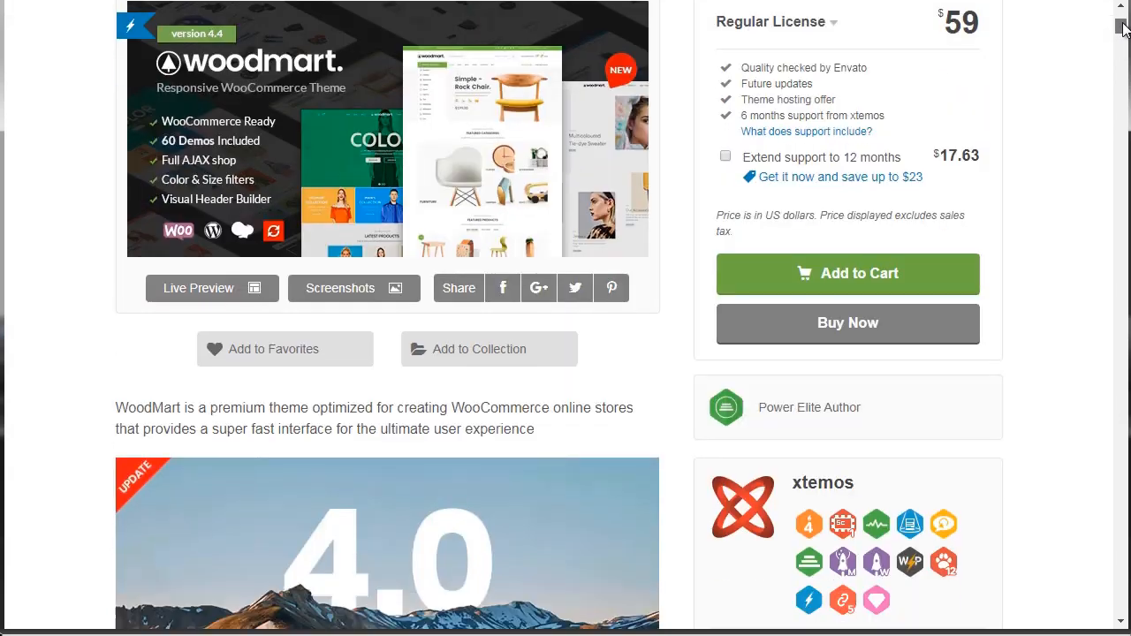
drag(1122, 28, 1119, 133)
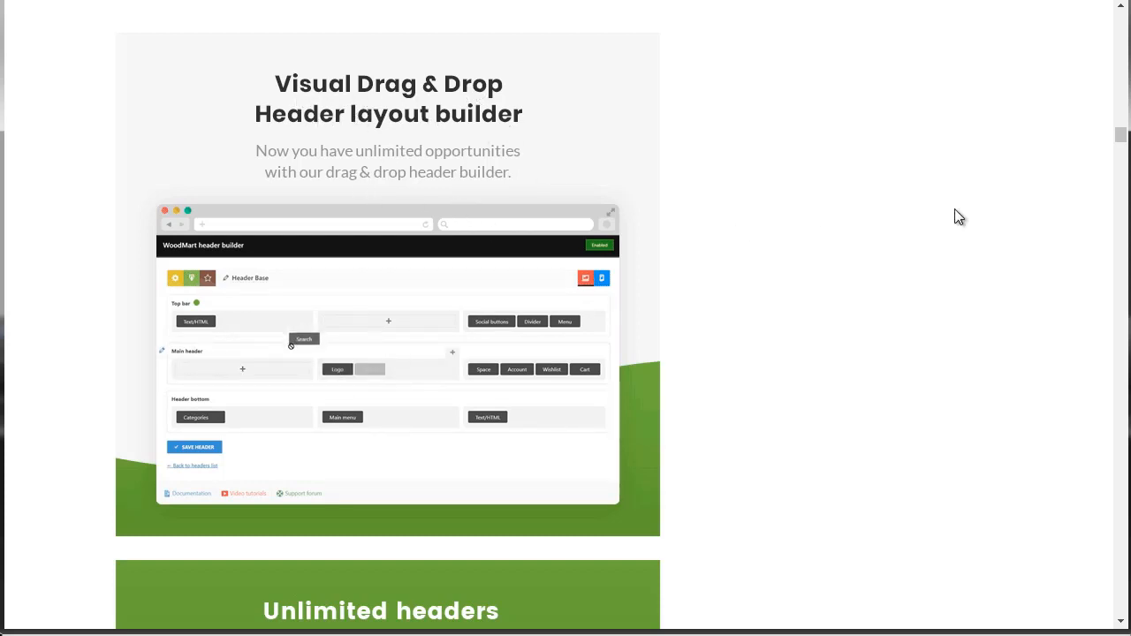
Find the changelog in the WoodMart item description and highlight the entries for update version 4.4.0.
drag(1121, 139, 1109, 479)
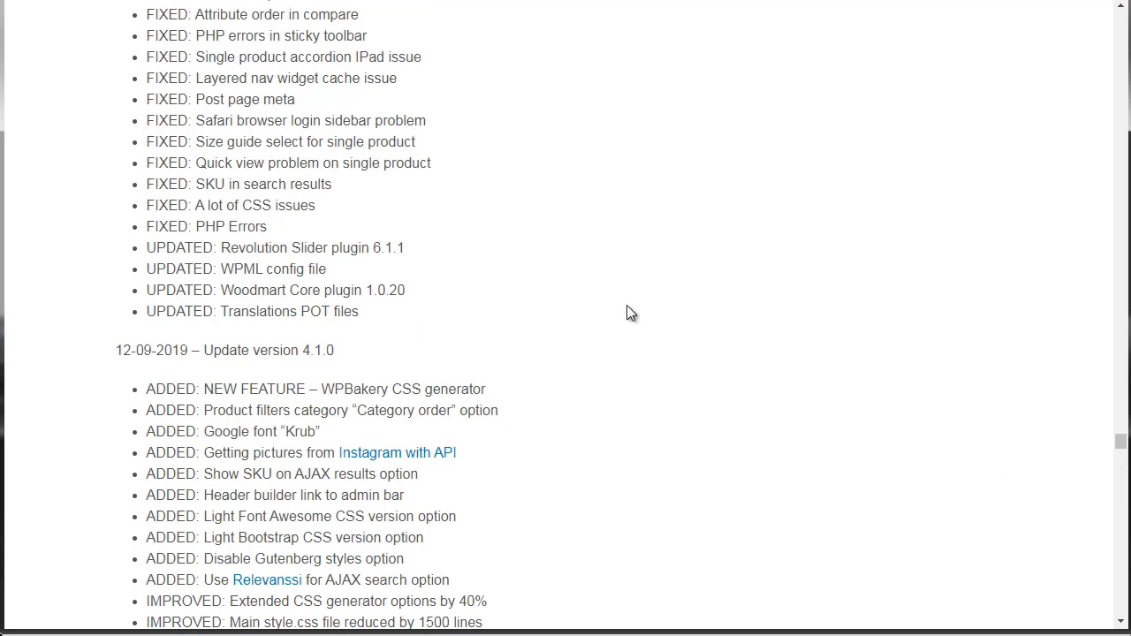
scroll(626, 306, up, 10)
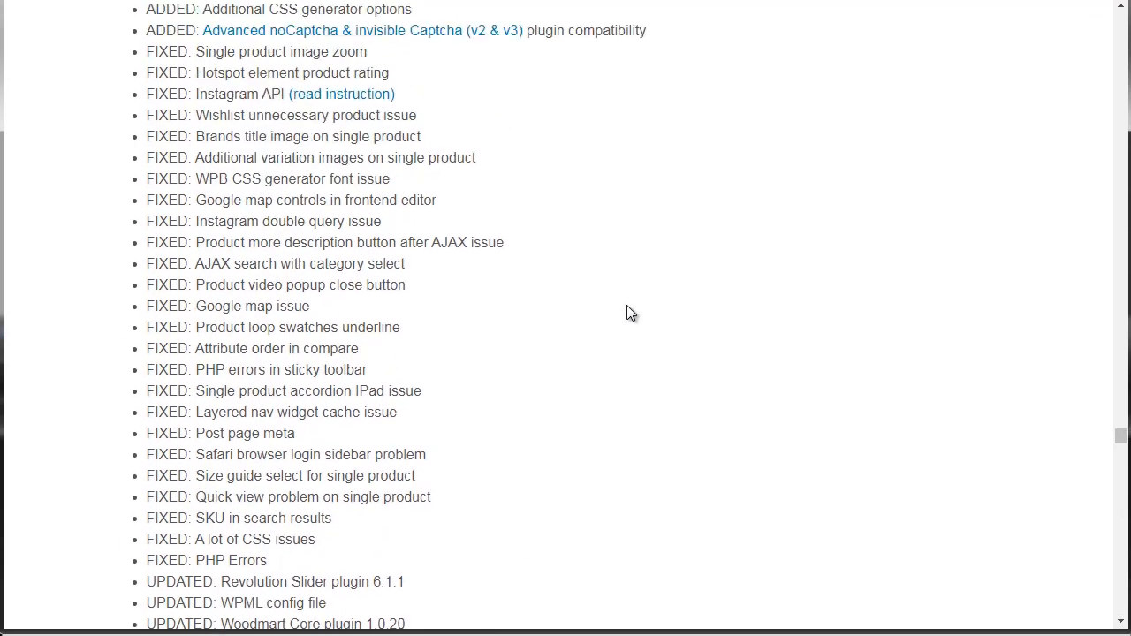
scroll(626, 307, up, 7)
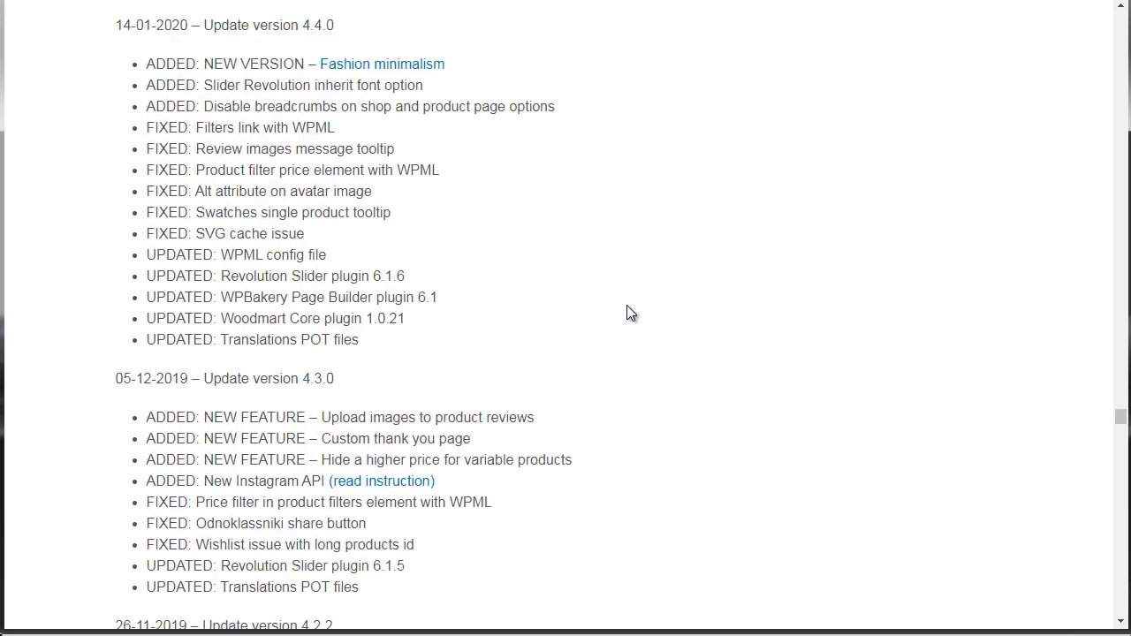
scroll(630, 312, up, 2)
scroll(630, 313, down, 1)
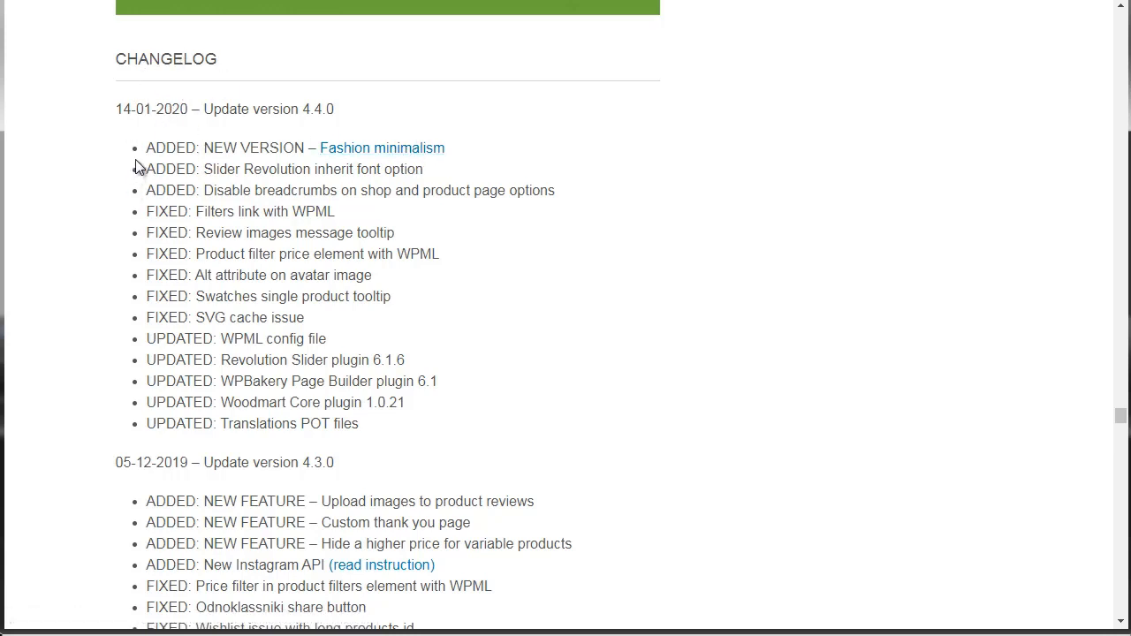
drag(147, 152, 407, 430)
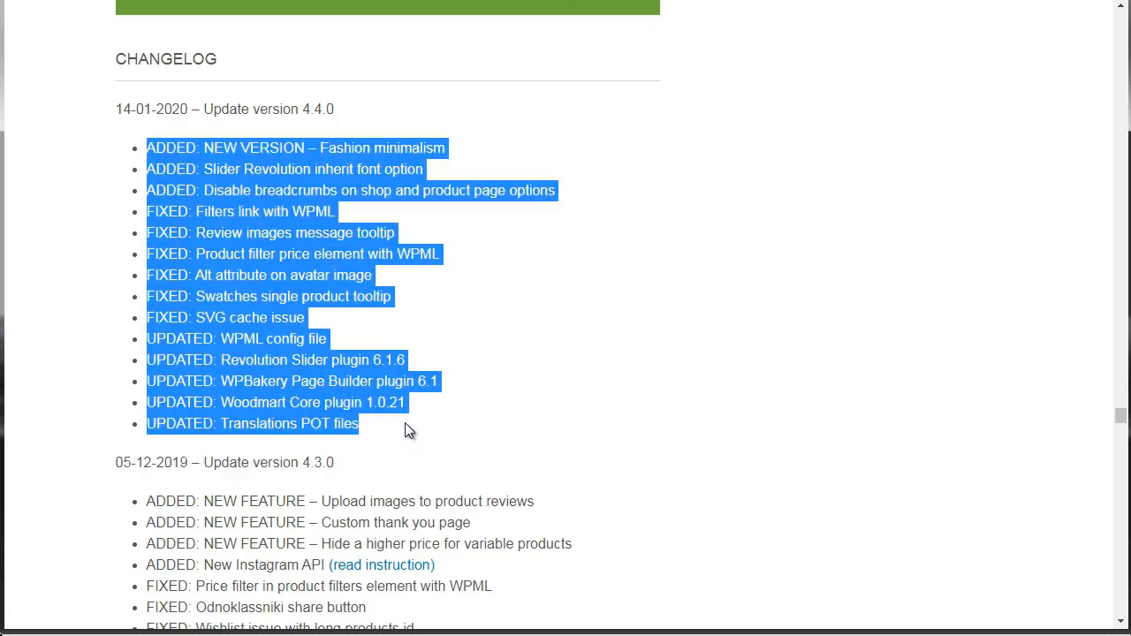
click(788, 262)
Review the WoodMart item information, open its comments in a new tab, and read the buyer questions and author replies.
drag(1120, 414, 1126, 44)
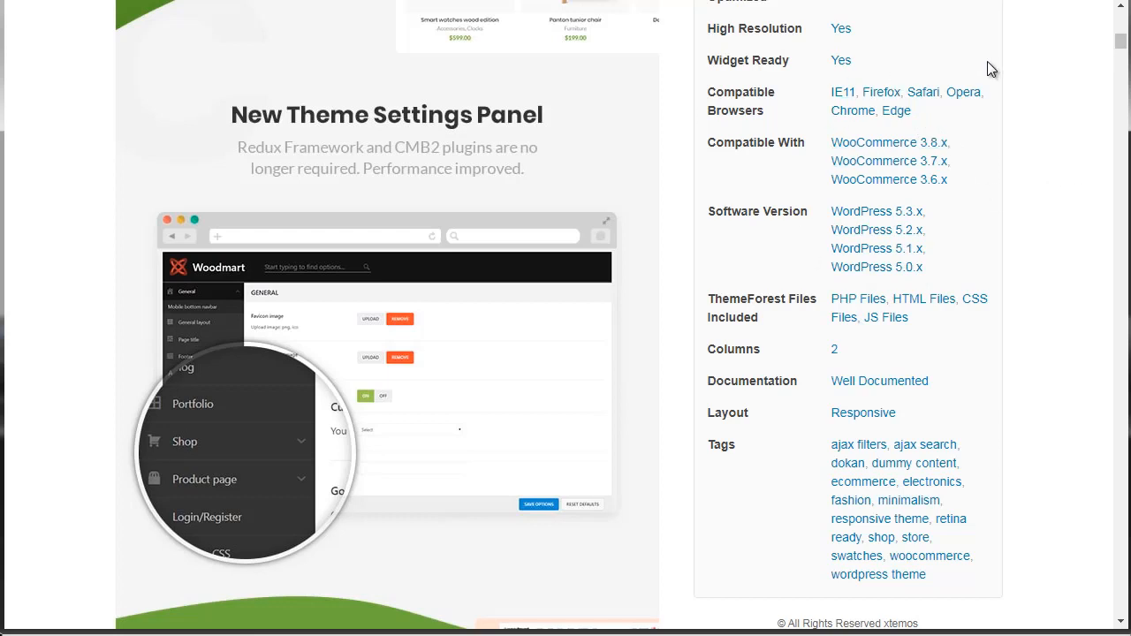
scroll(1122, 44, up, 2)
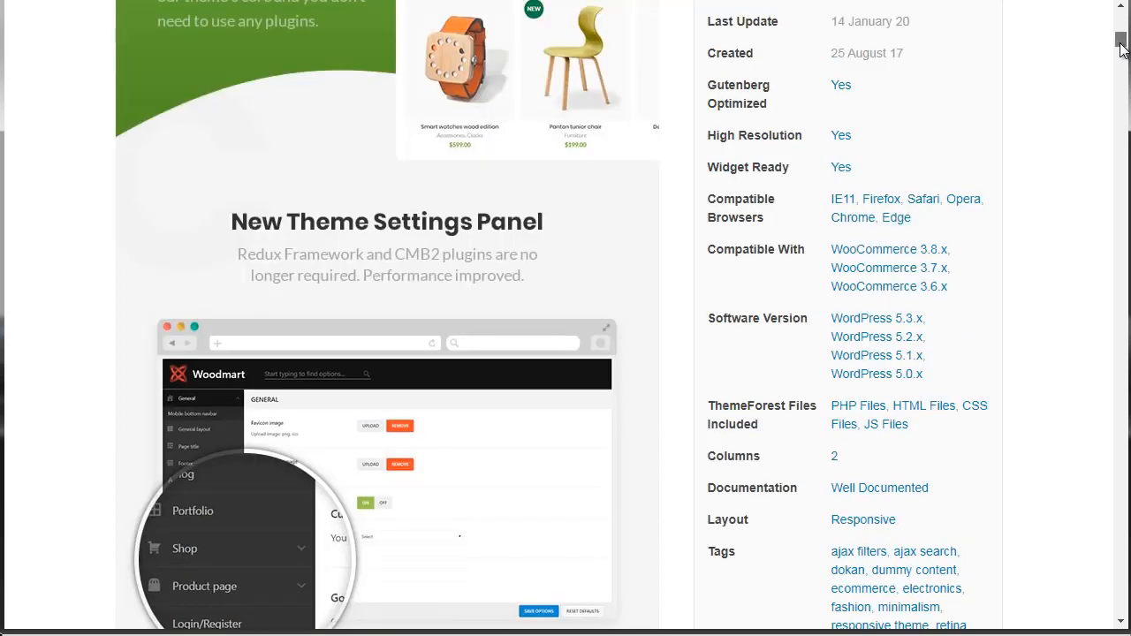
scroll(1122, 46, up, 2)
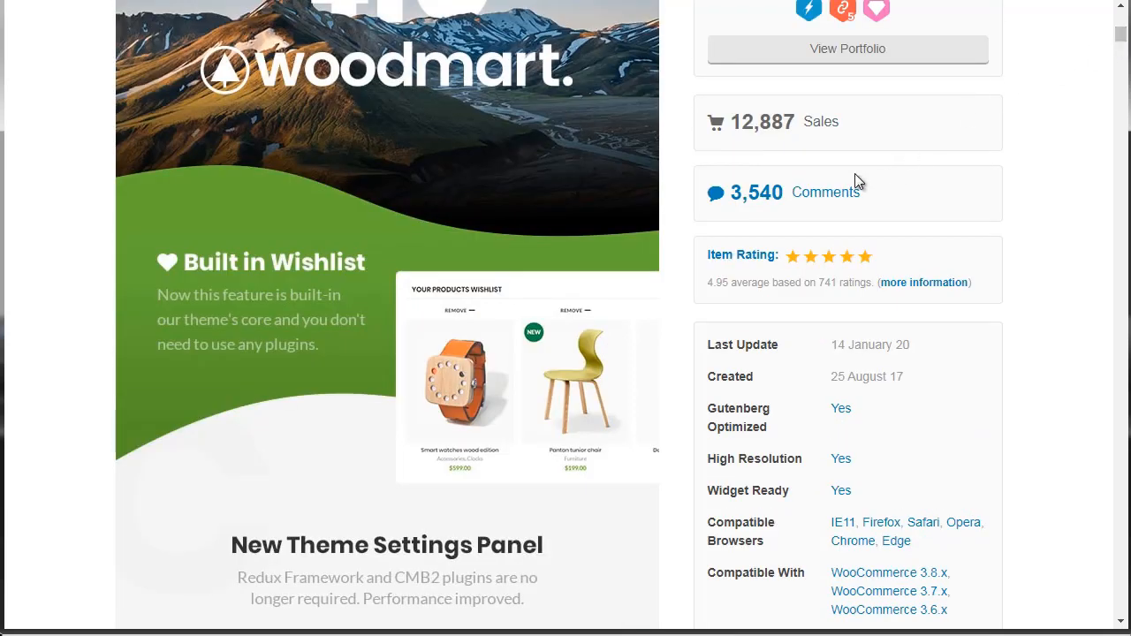
right_click(832, 201)
click(858, 208)
key(ctrl+Tab)
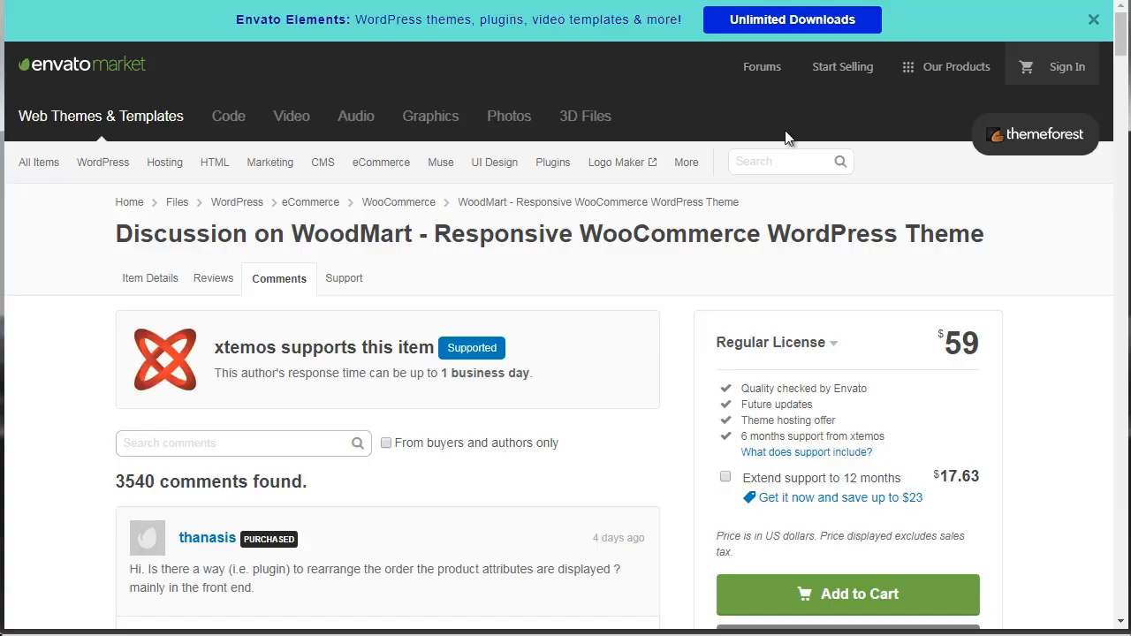
drag(1124, 45, 1122, 75)
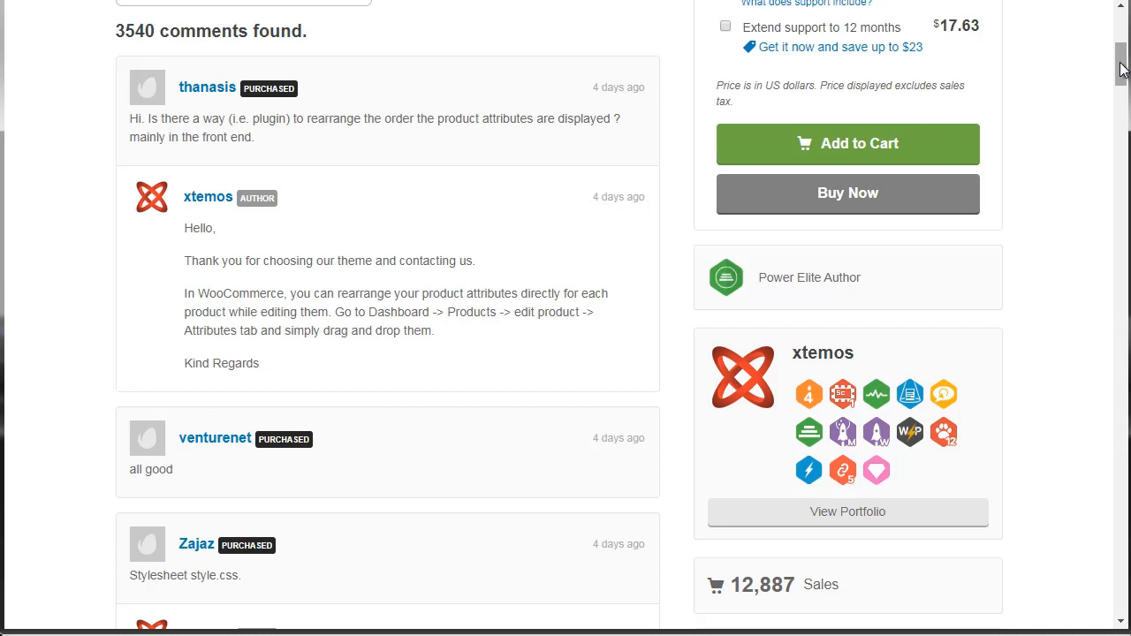
drag(1122, 69, 1124, 108)
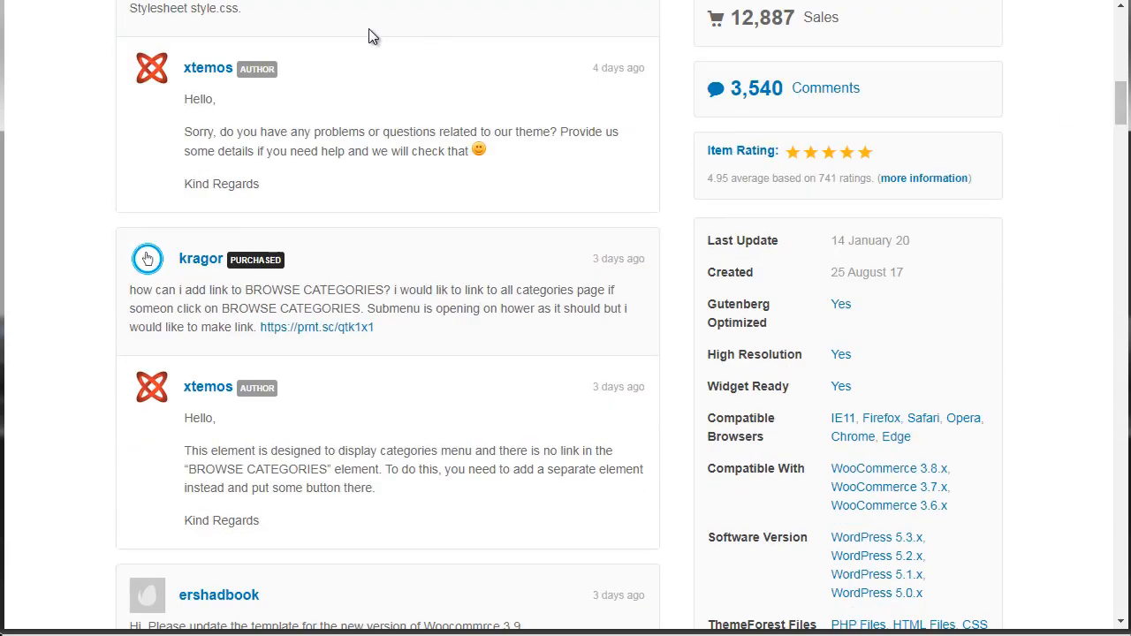
Switch to Creative Market's results for "woocommerce" and look over the listed themes and filter options.
click(353, 1)
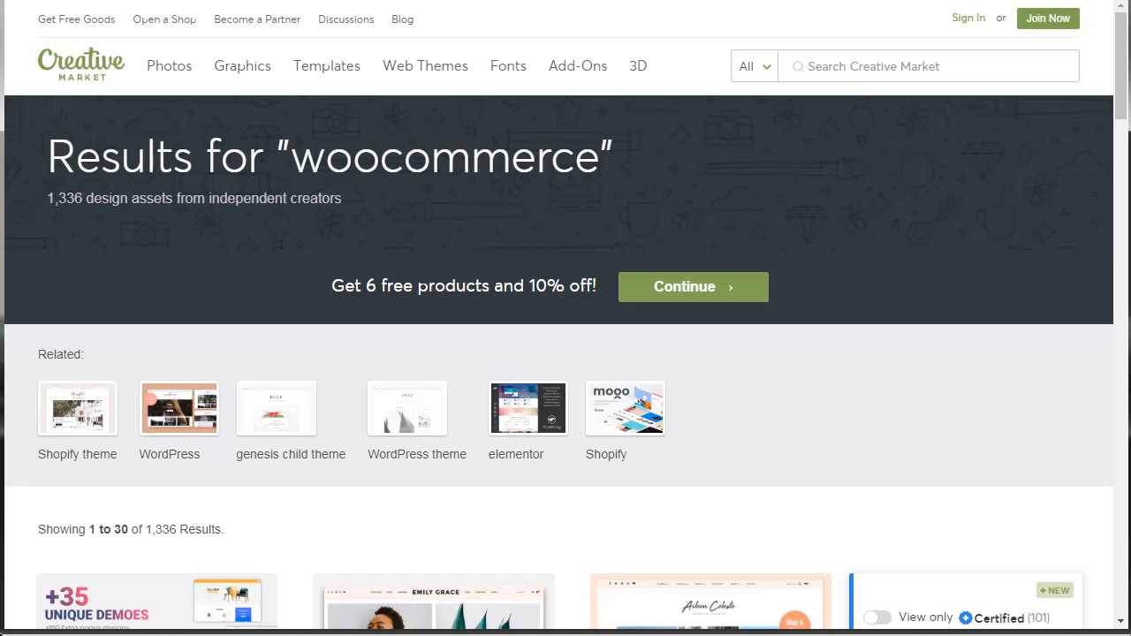
scroll(238, 197, down, 1)
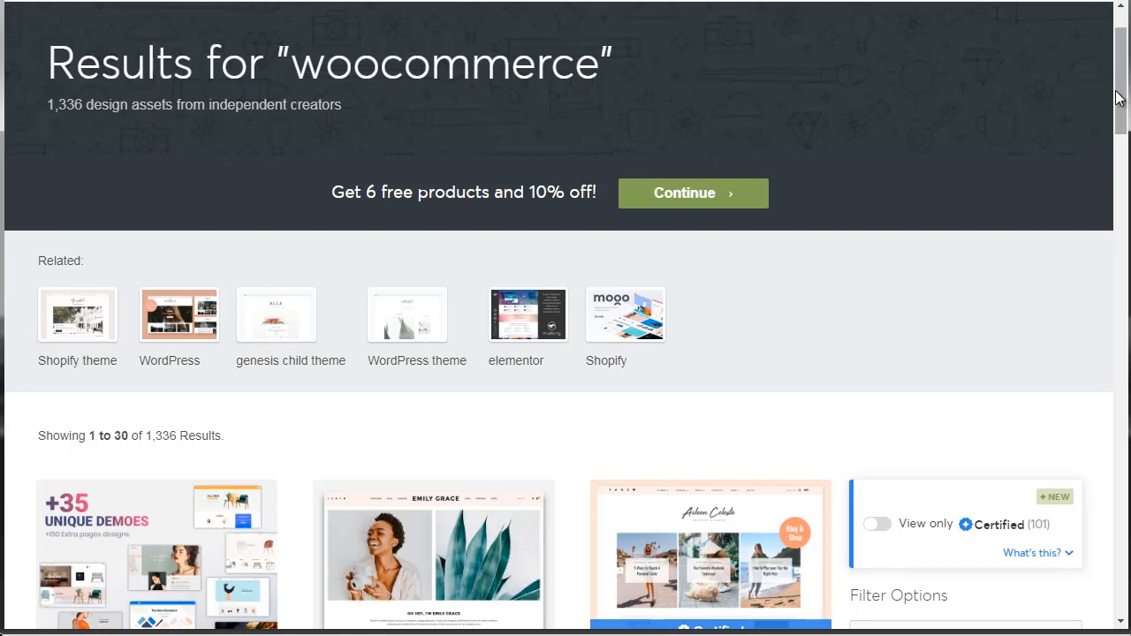
drag(1119, 87, 1122, 55)
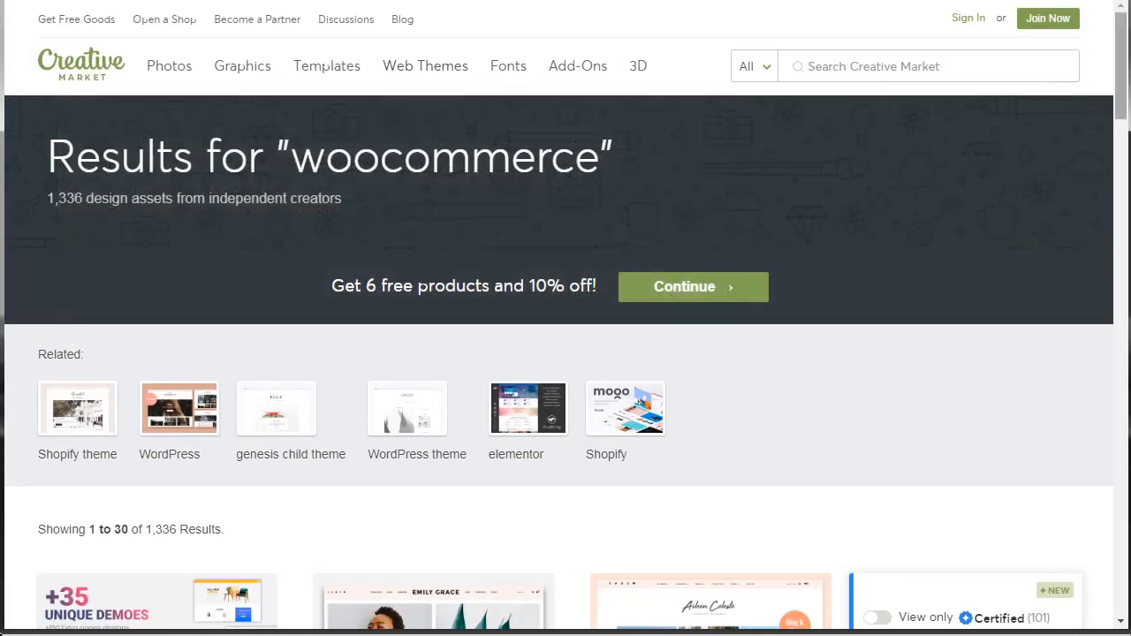
mouse_move(1121, 89)
mouse_down()
mouse_move(1120, 520)
mouse_move(1120, 49)
mouse_move(1120, 108)
mouse_move(1120, 89)
mouse_up()
drag(1124, 94, 1122, 179)
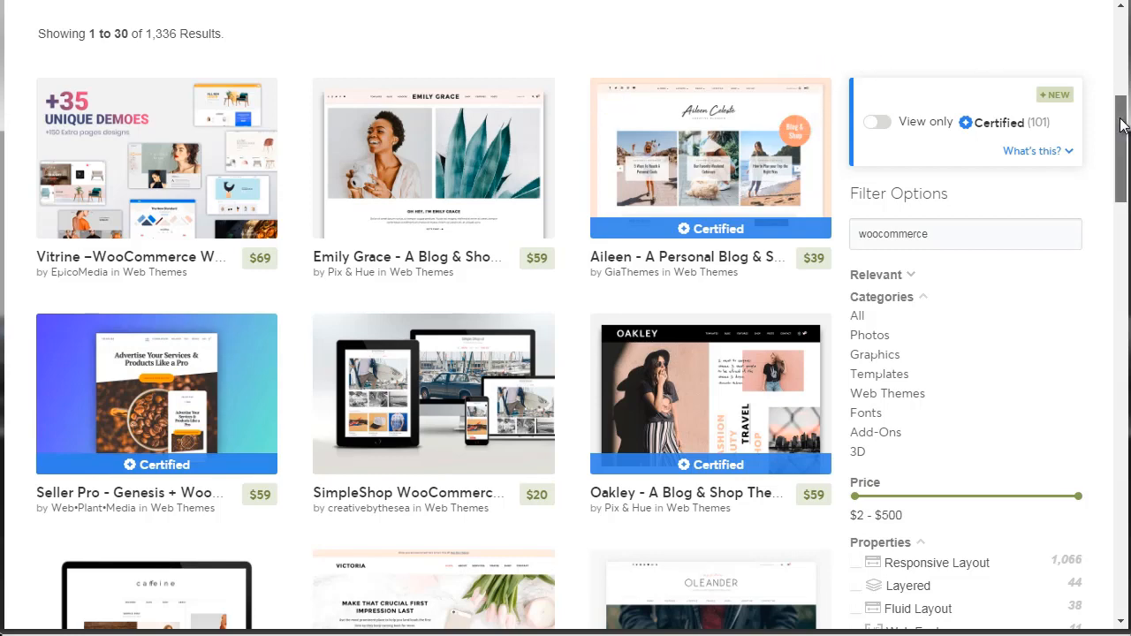
drag(1119, 113, 1122, 146)
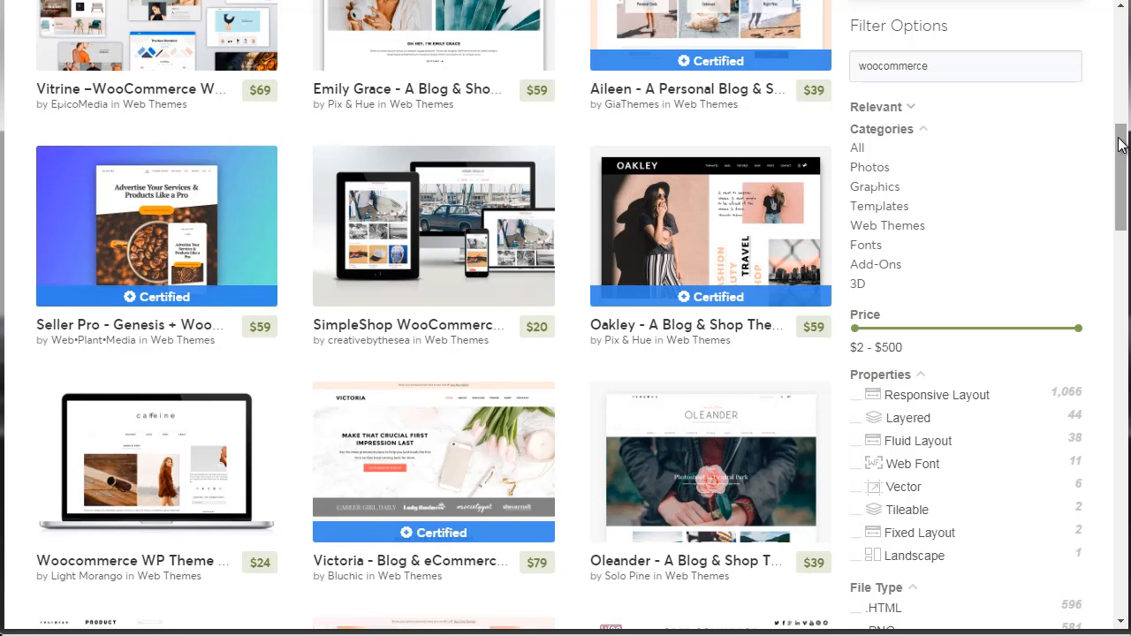
drag(1122, 154, 1124, 134)
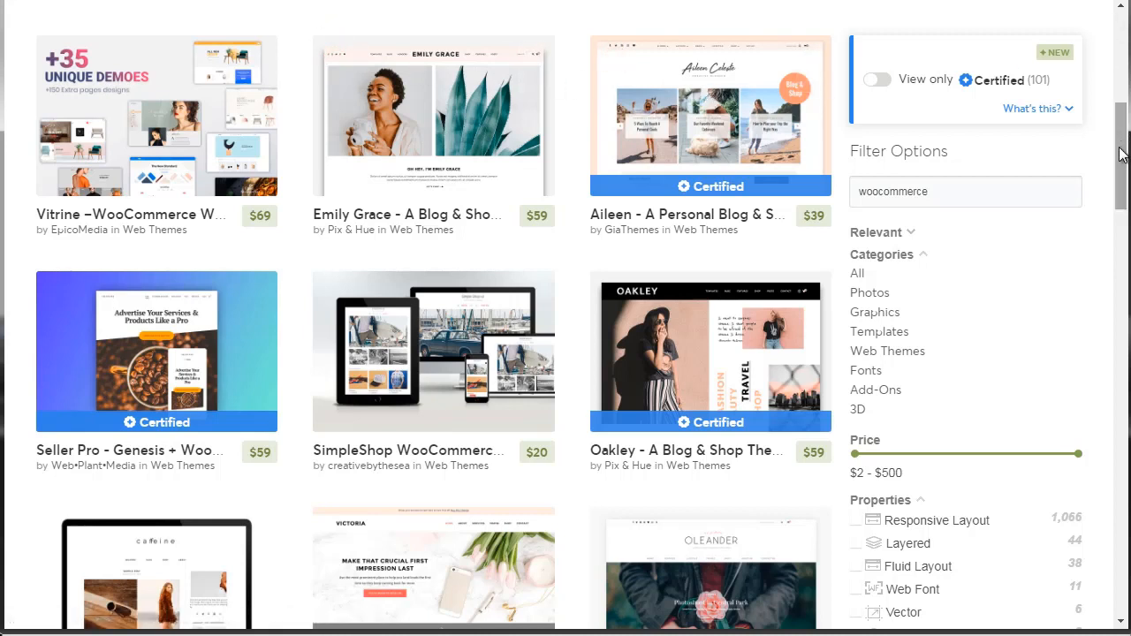
drag(1122, 154, 1123, 159)
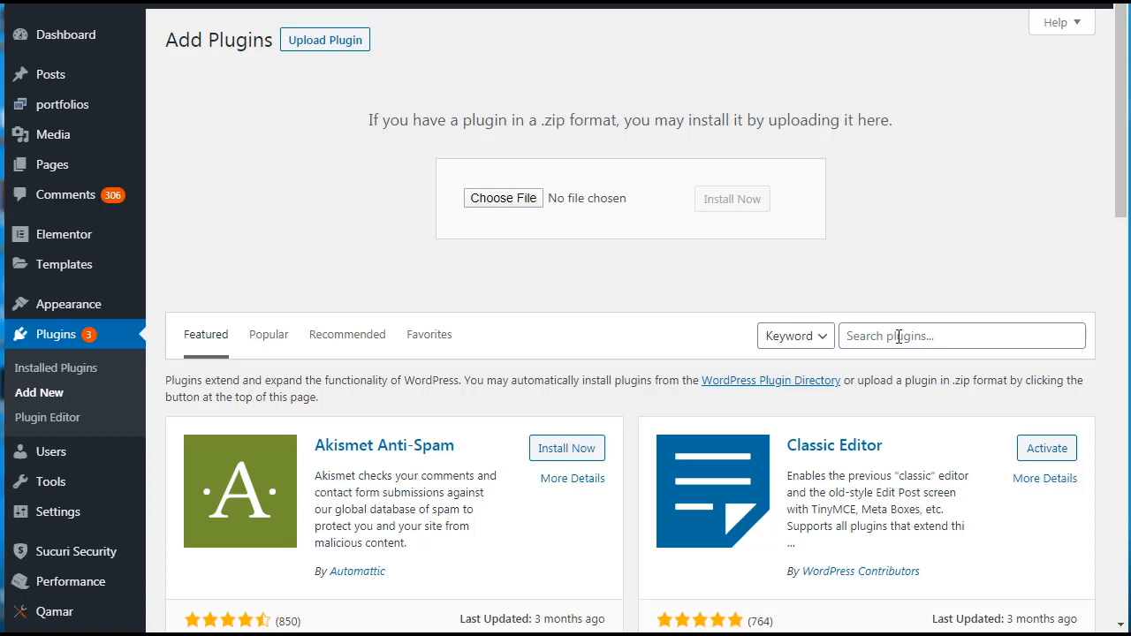
On the WordPress Add Plugins page, find the WooCommerce plugin by searching for "woocommerce", and install and activate it.
click(899, 336)
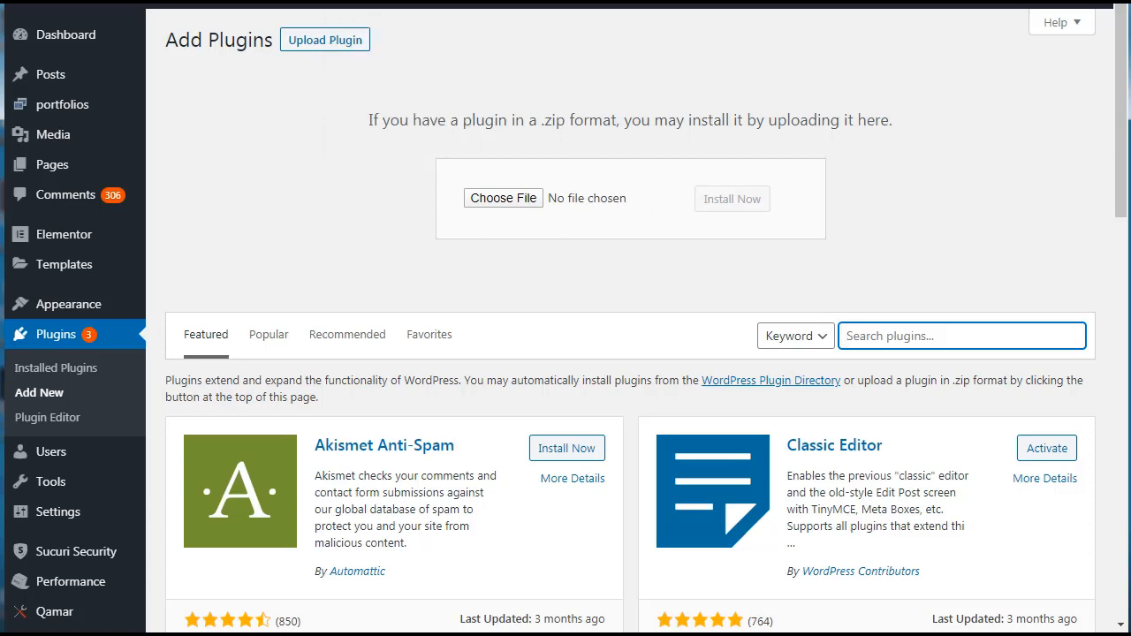
text(woocommerce)
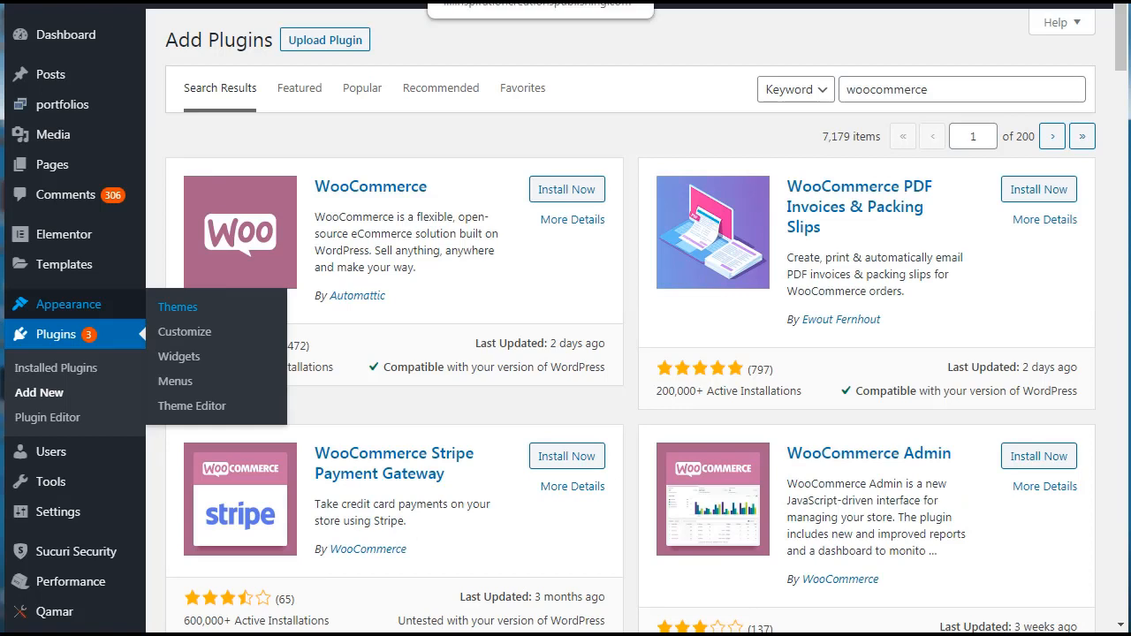
drag(937, 97, 841, 89)
click(436, 137)
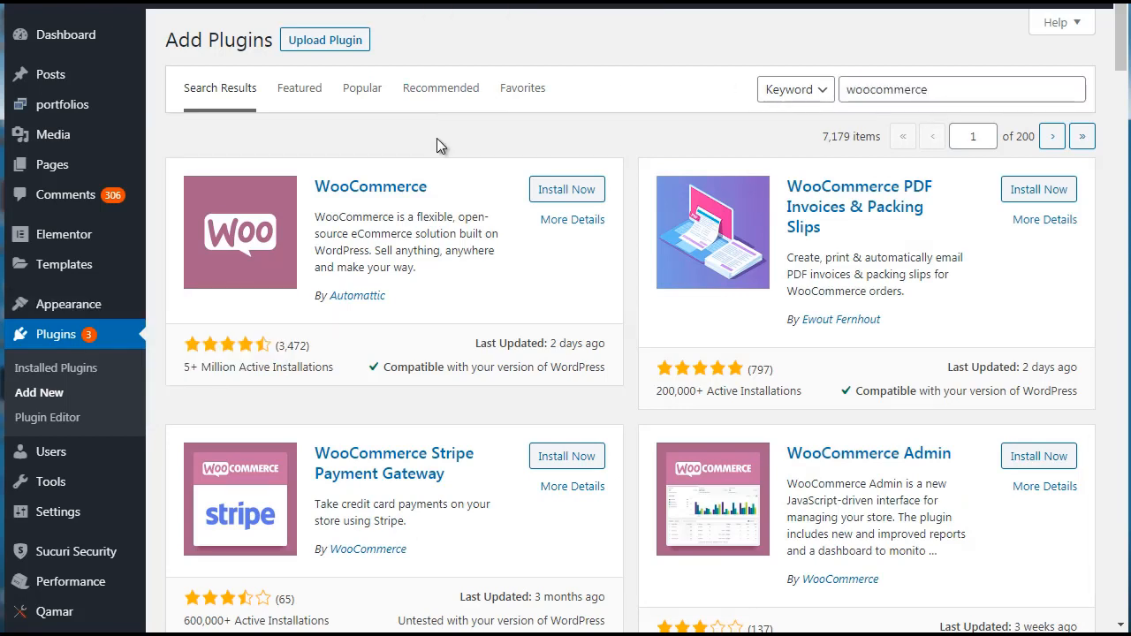
click(567, 190)
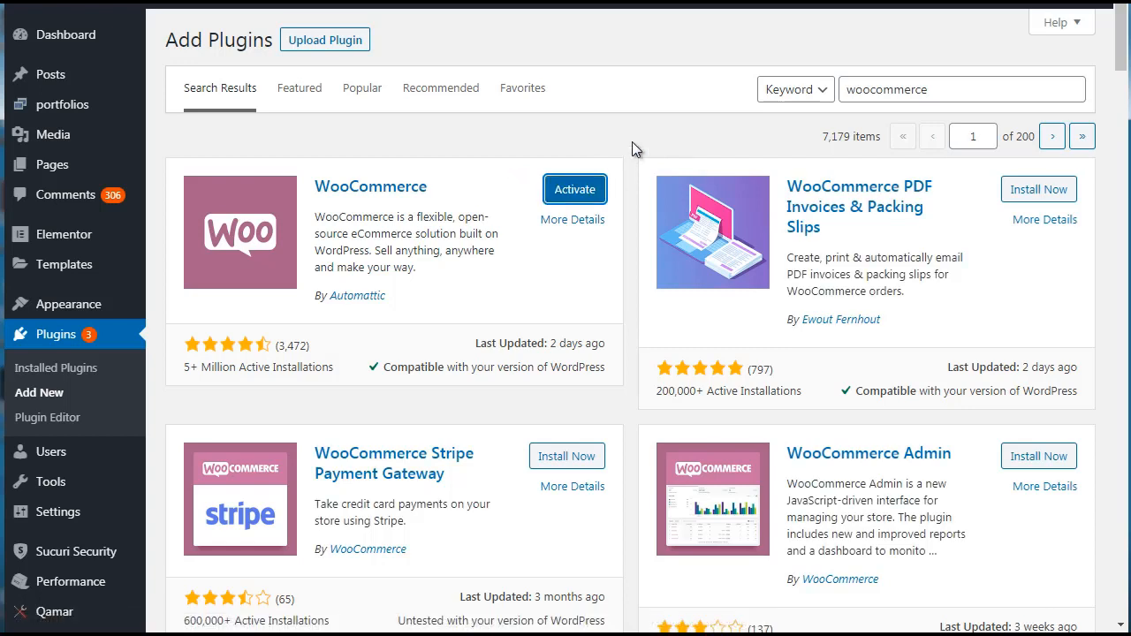
click(582, 184)
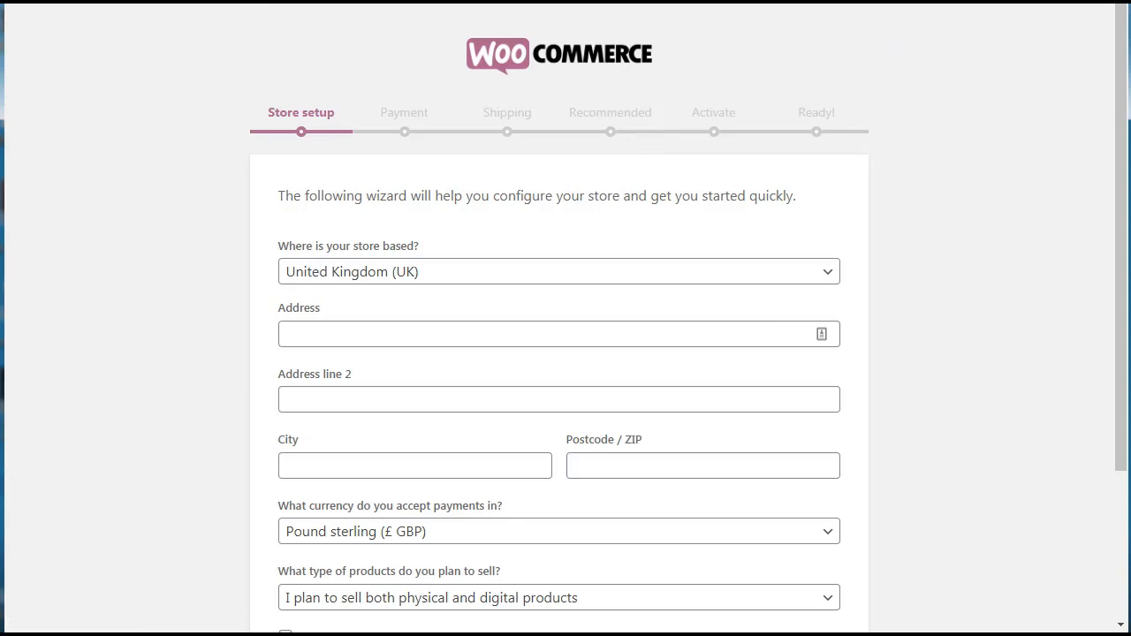
In the WooCommerce store setup form, set the store's location to United States (US).
drag(1124, 71, 1127, 171)
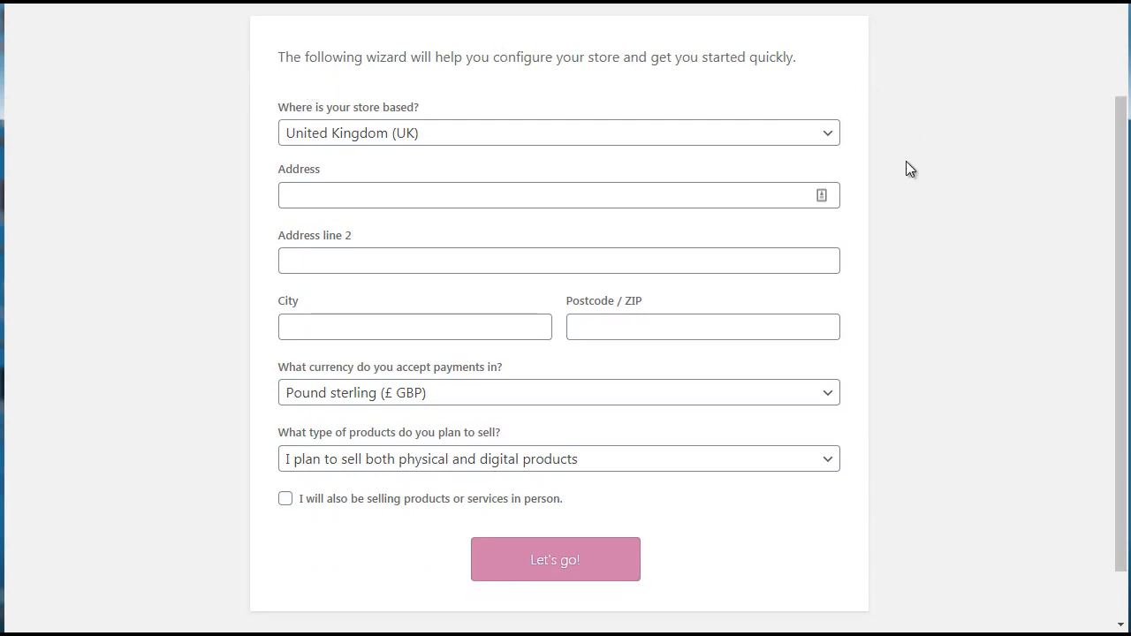
click(408, 133)
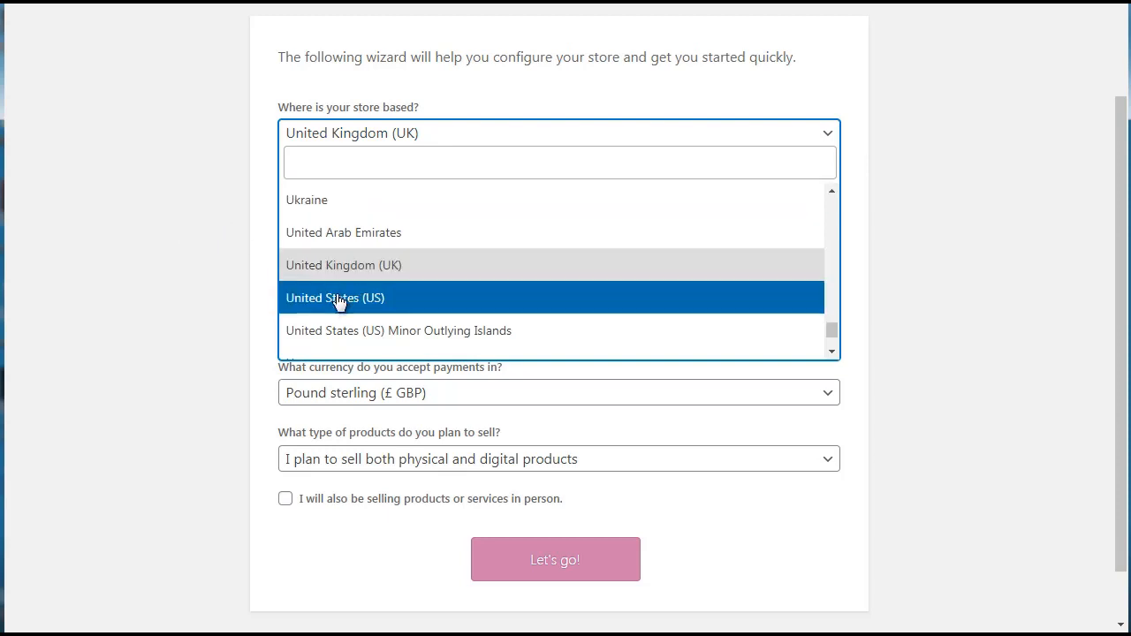
click(304, 297)
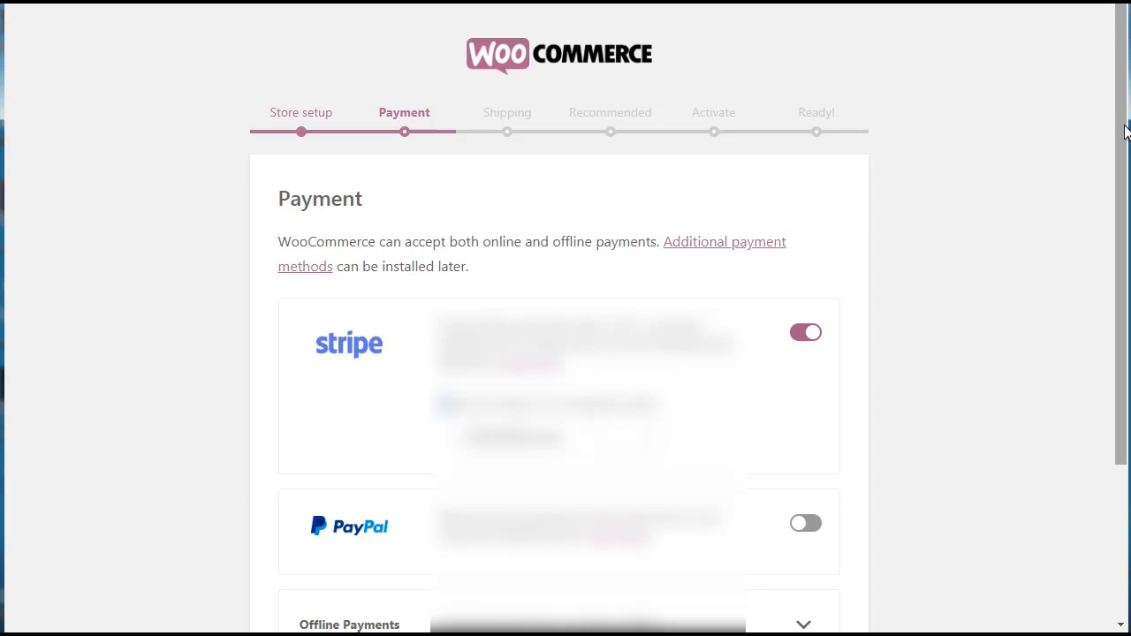
Disable Stripe as a payment method and continue from the payment setup to shipping.
drag(1125, 131, 1125, 204)
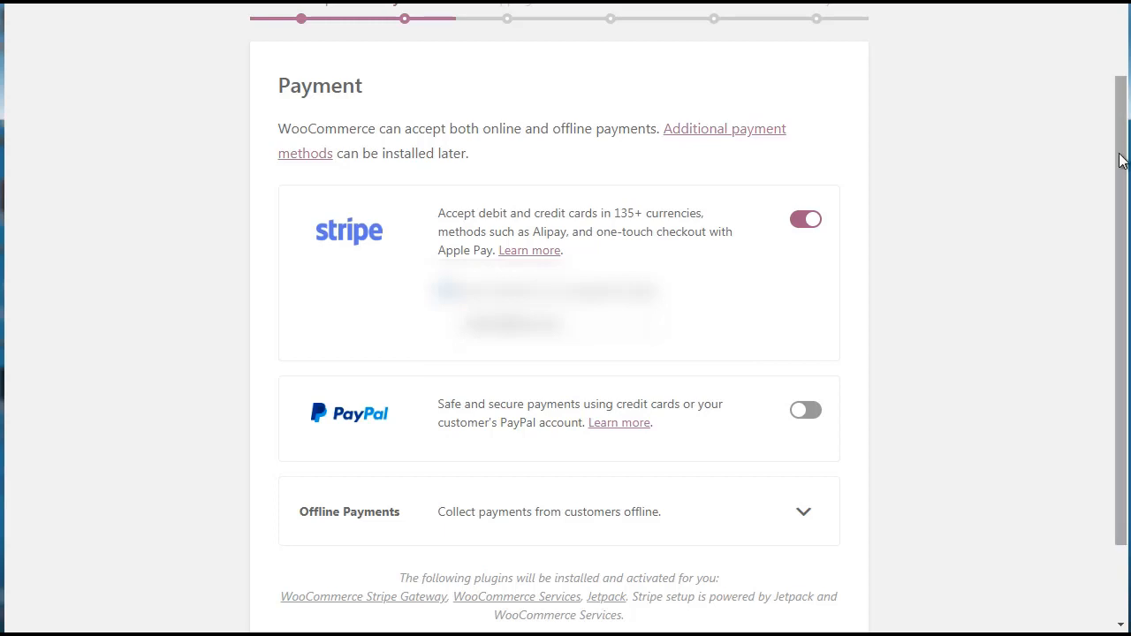
mouse_move(1119, 160)
mouse_down()
mouse_move(1122, 227)
mouse_move(1105, 177)
mouse_up()
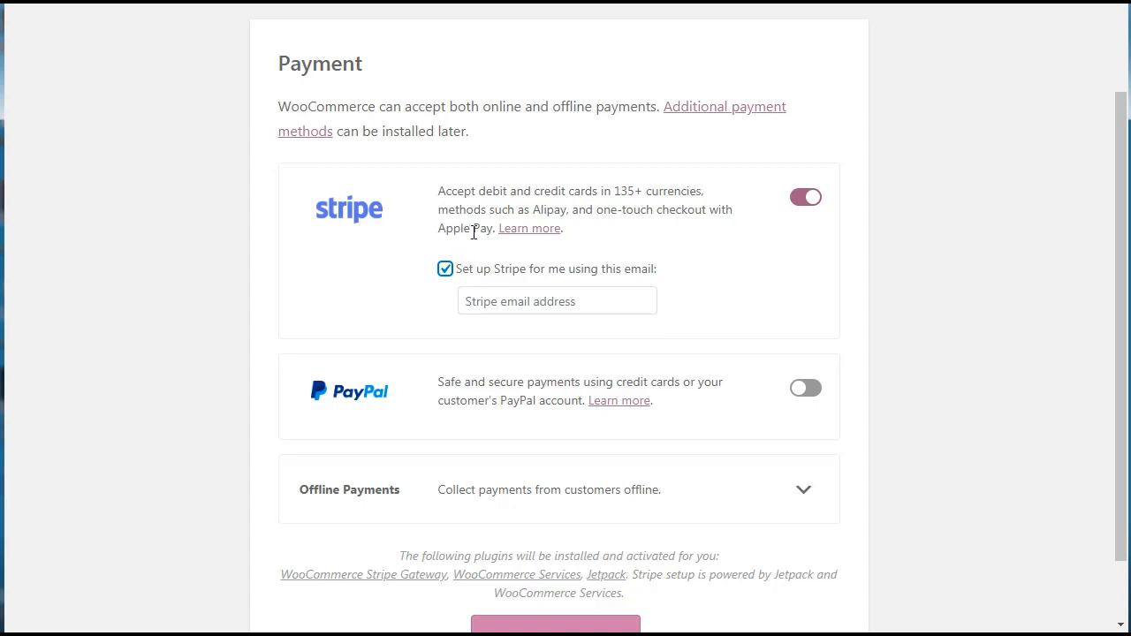
click(807, 199)
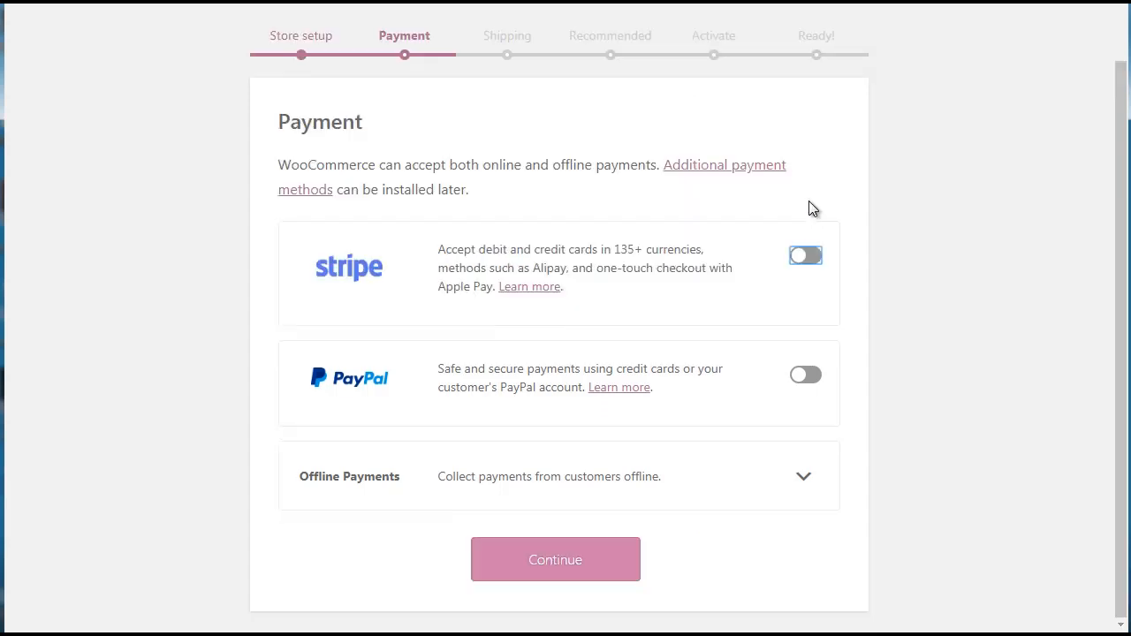
click(558, 568)
click(566, 558)
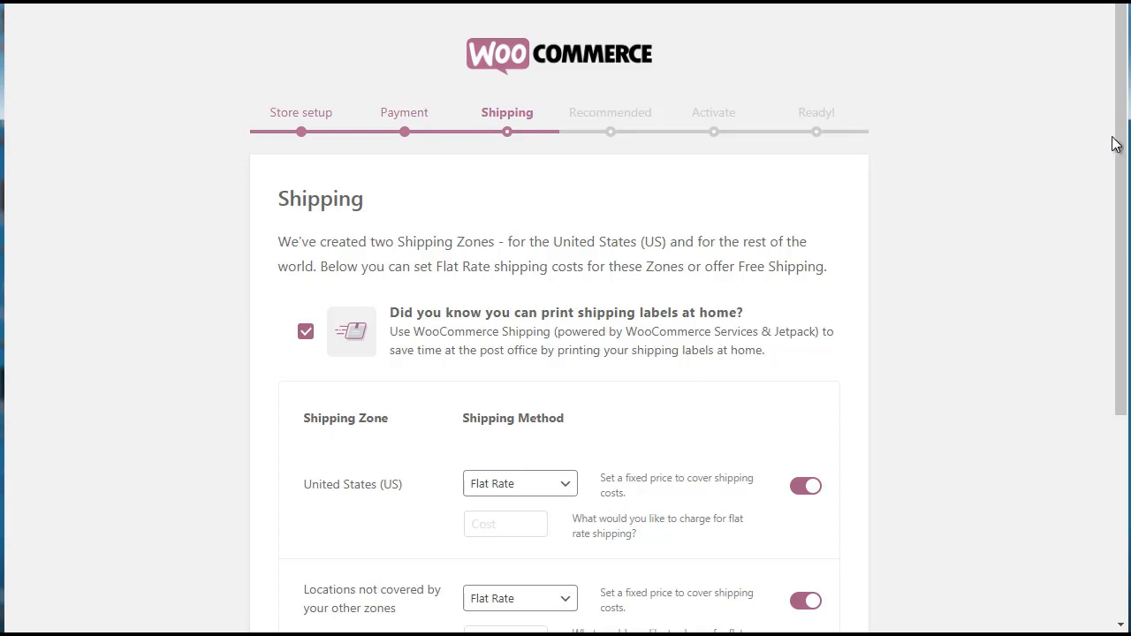
Set the flat rate shipping cost to 0 for both the United States and all other locations, and continue the setup.
drag(1121, 150, 1110, 294)
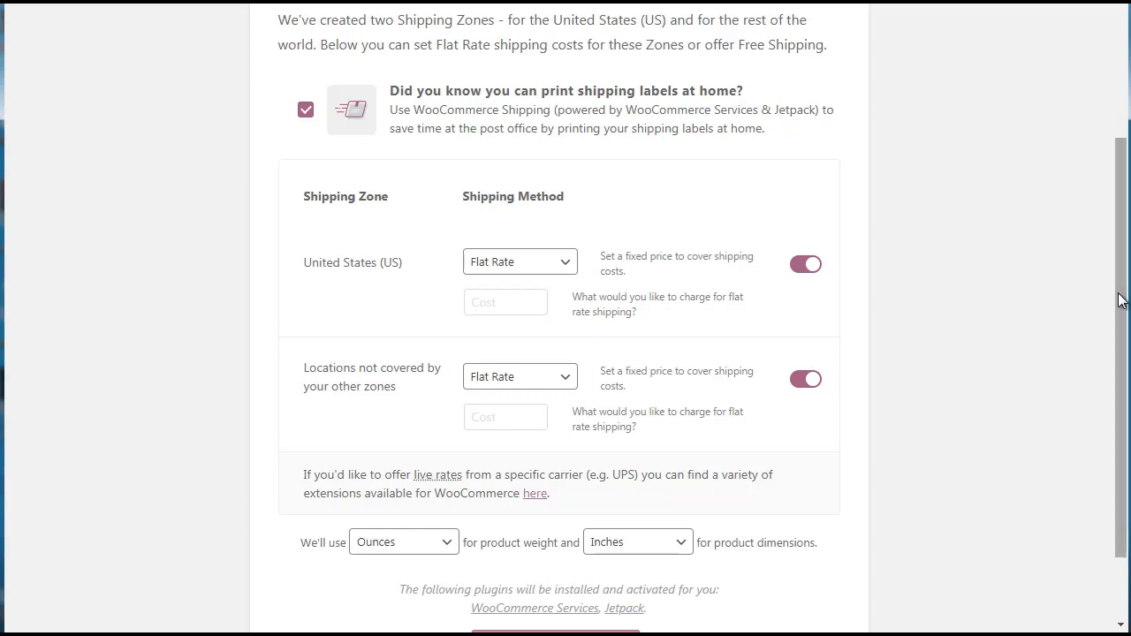
mouse_move(1119, 295)
mouse_down()
mouse_move(1128, 243)
mouse_move(1129, 320)
mouse_move(1129, 310)
mouse_up()
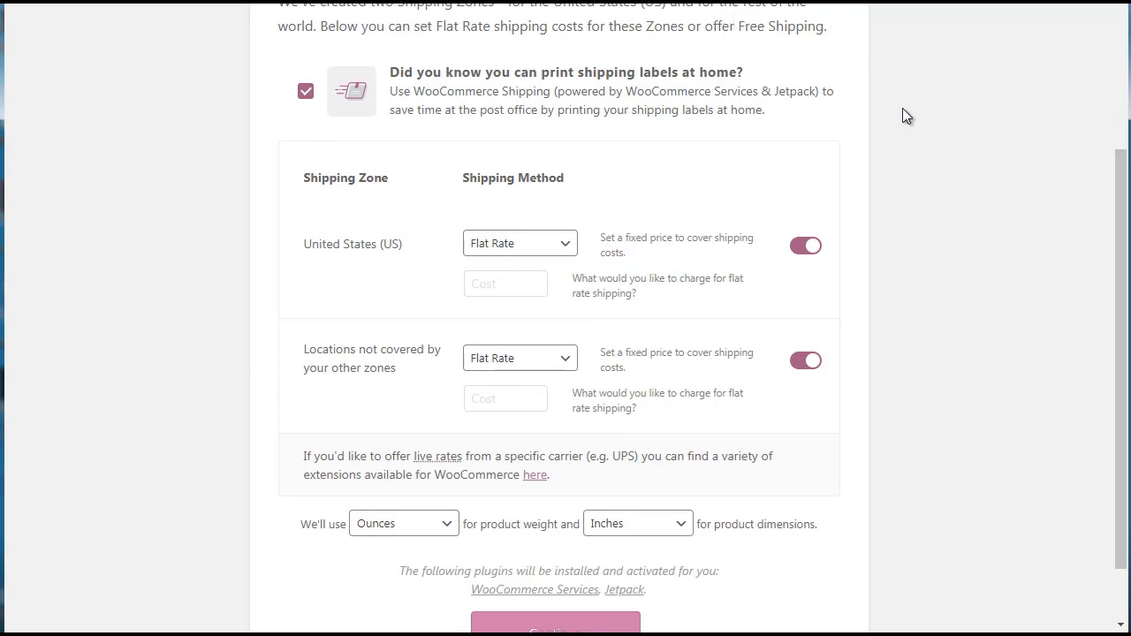
drag(1125, 225, 1125, 258)
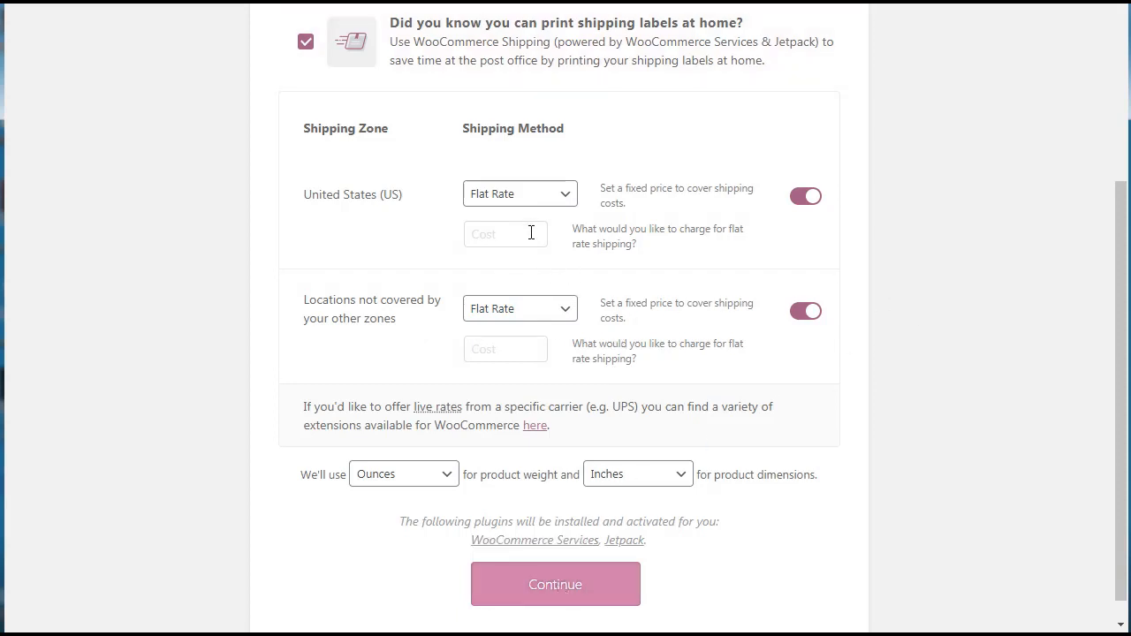
click(568, 590)
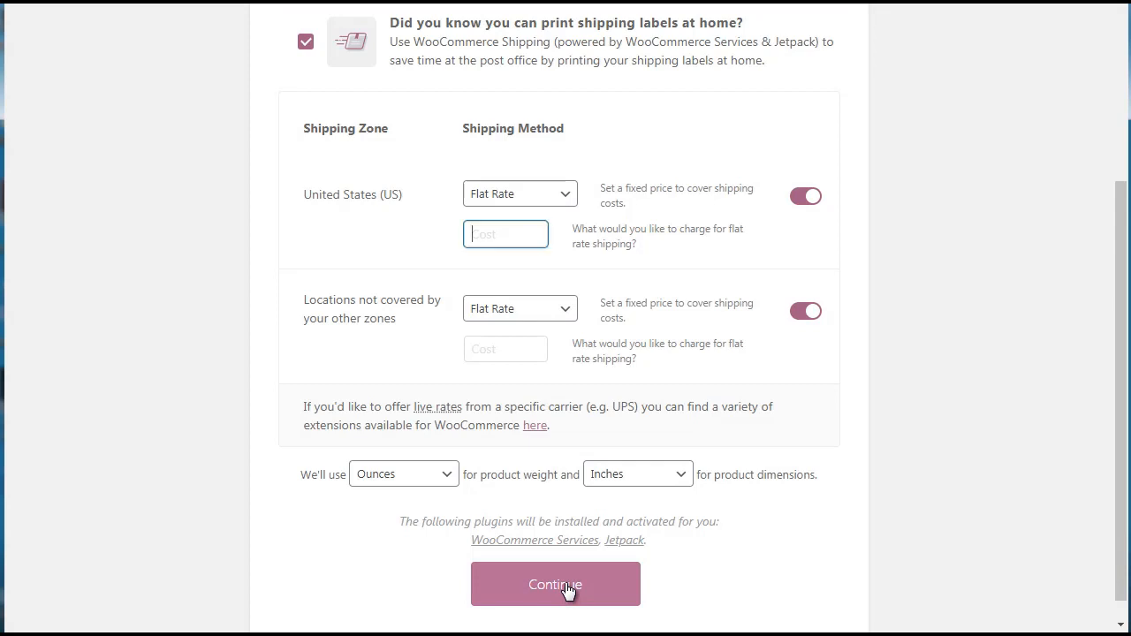
text(0)
double_click(500, 234)
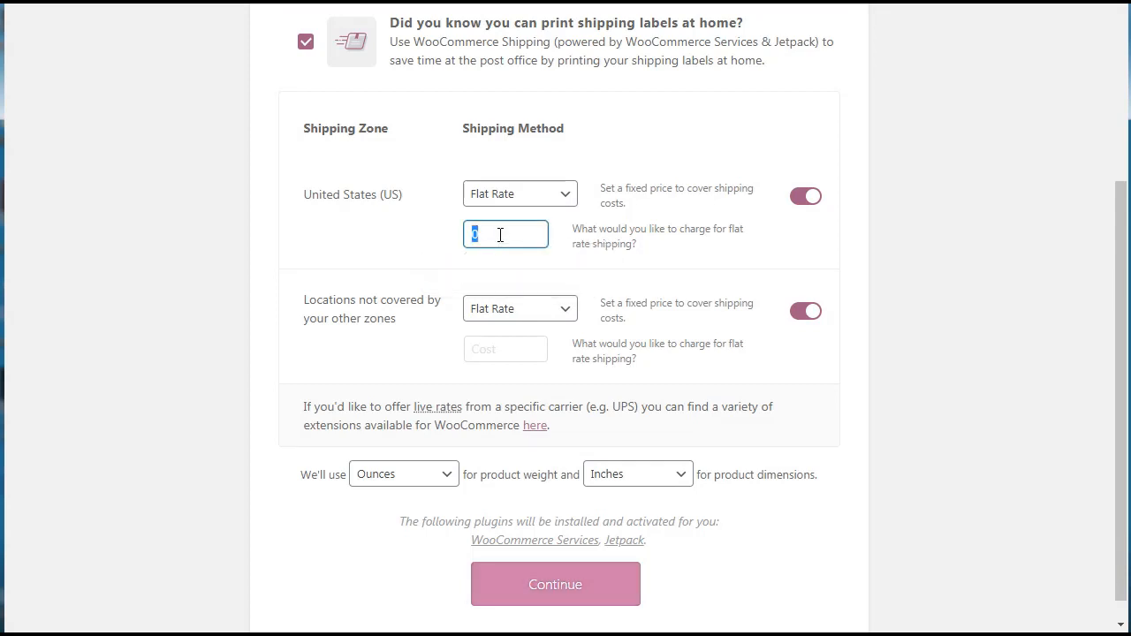
click(495, 348)
text(0)
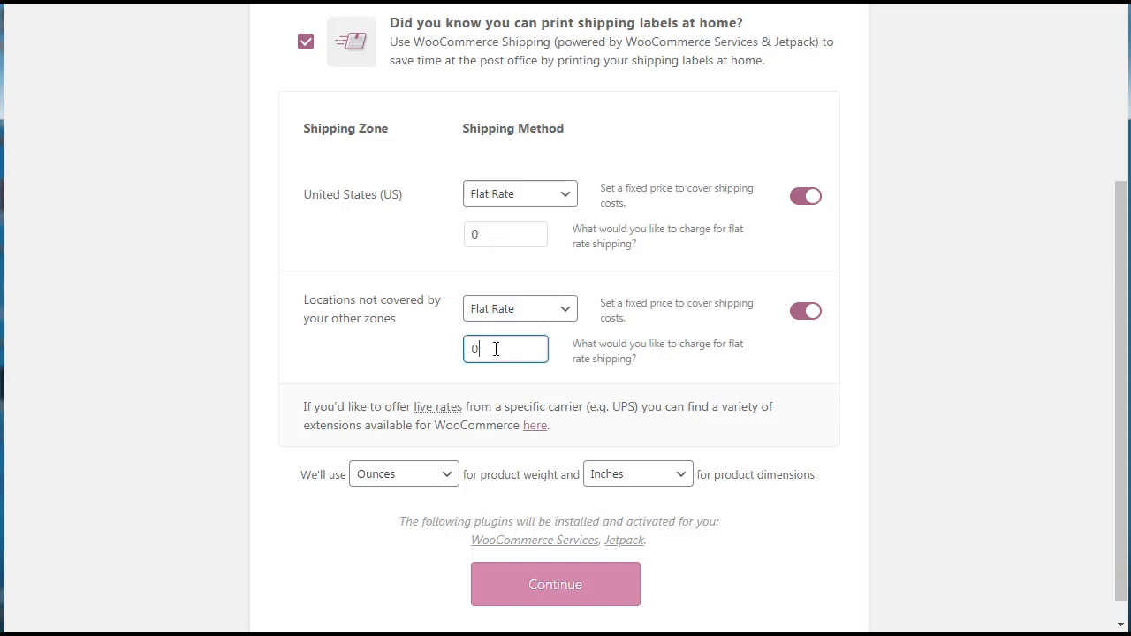
click(576, 590)
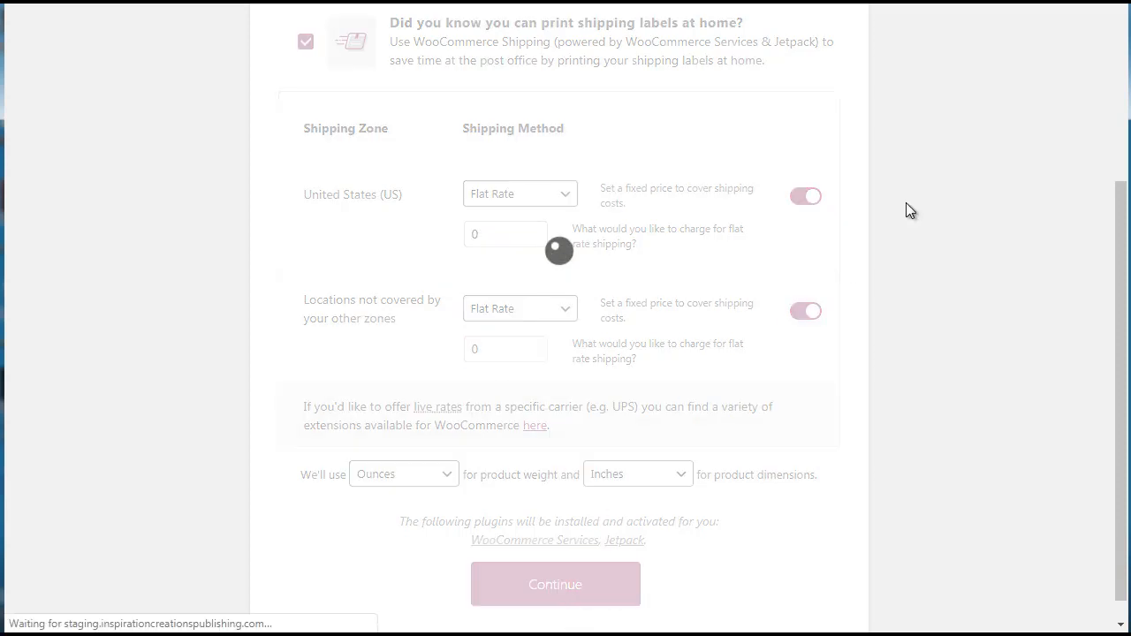
Deselect Storefront Theme, Automated Taxes, Mailchimp and Facebook, leaving only WooCommerce Admin among the recommended features, and continue.
click(1119, 152)
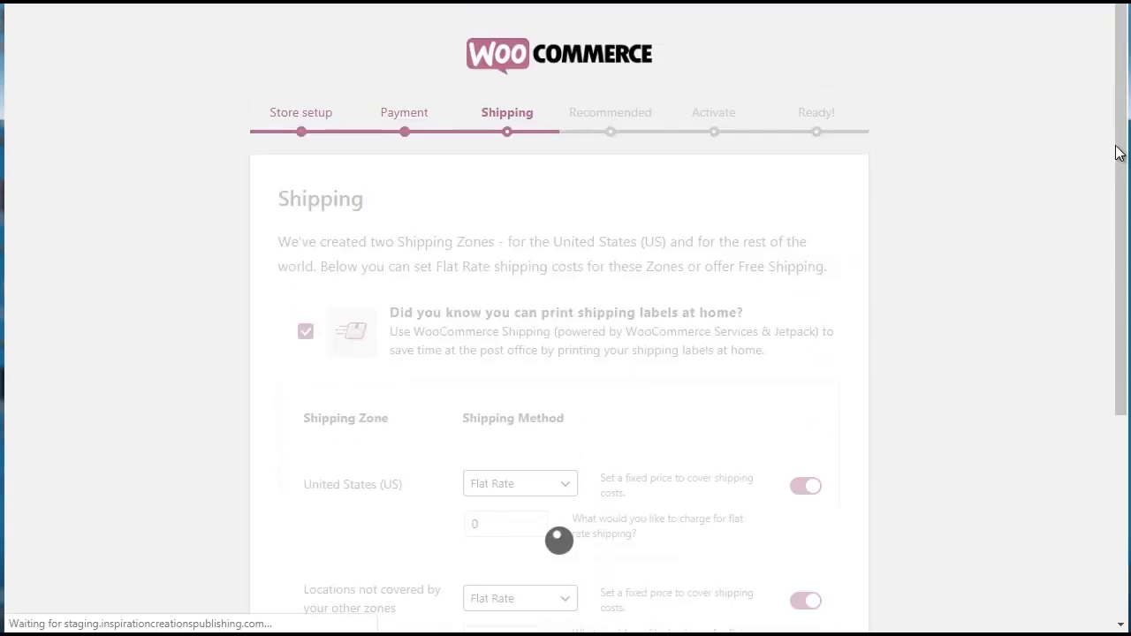
drag(1118, 152, 1120, 190)
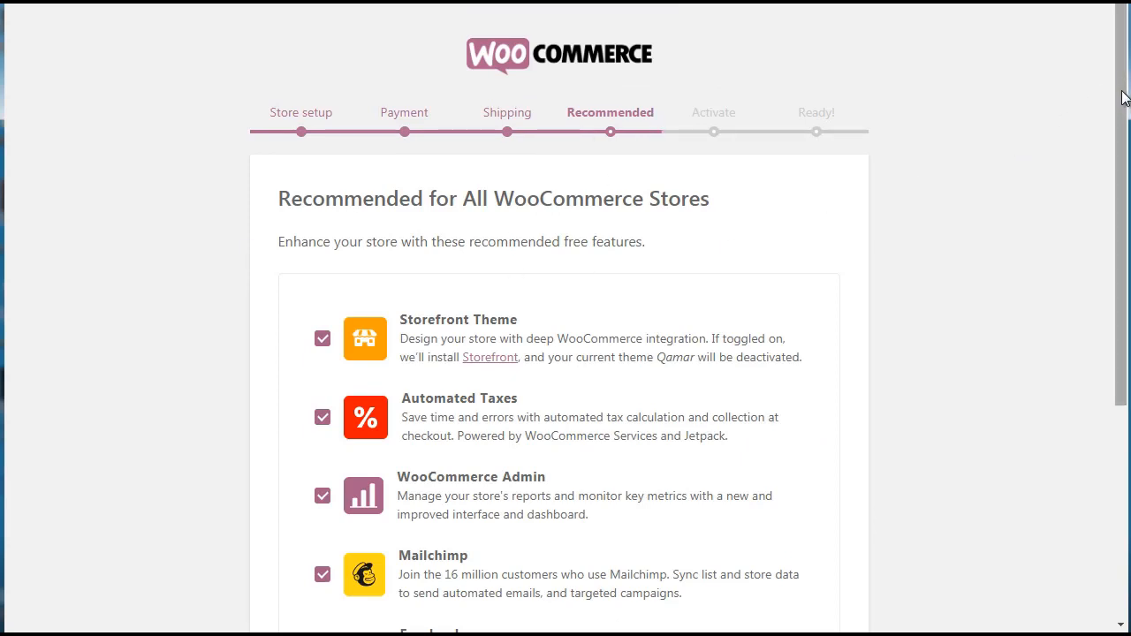
drag(1119, 99, 1112, 194)
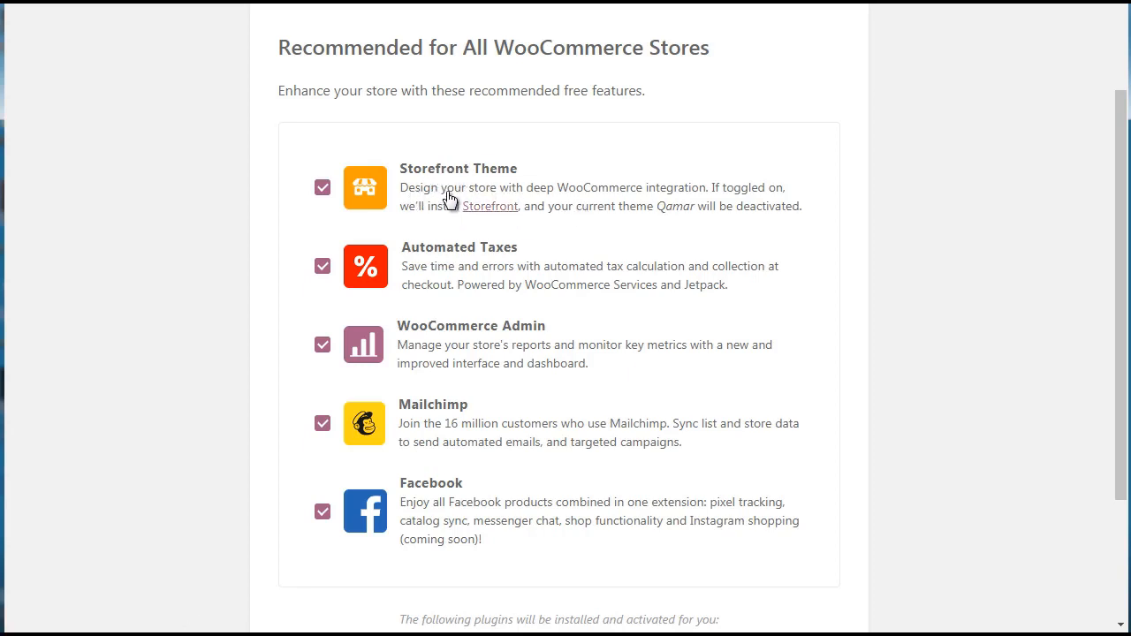
click(321, 190)
click(323, 426)
click(322, 516)
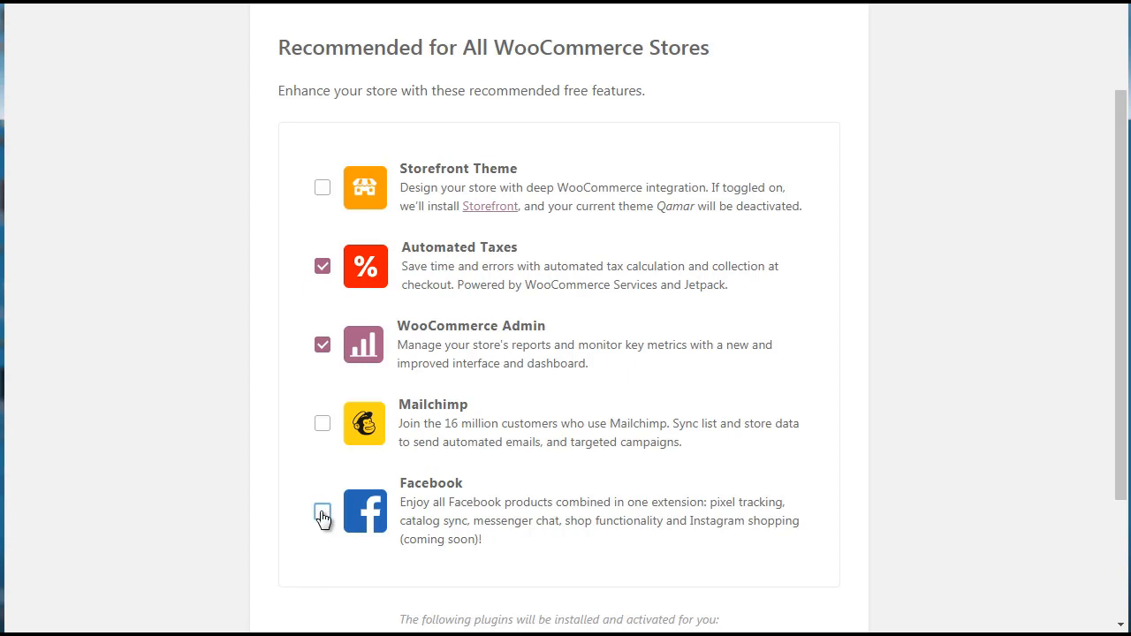
click(323, 267)
drag(1120, 231, 1120, 292)
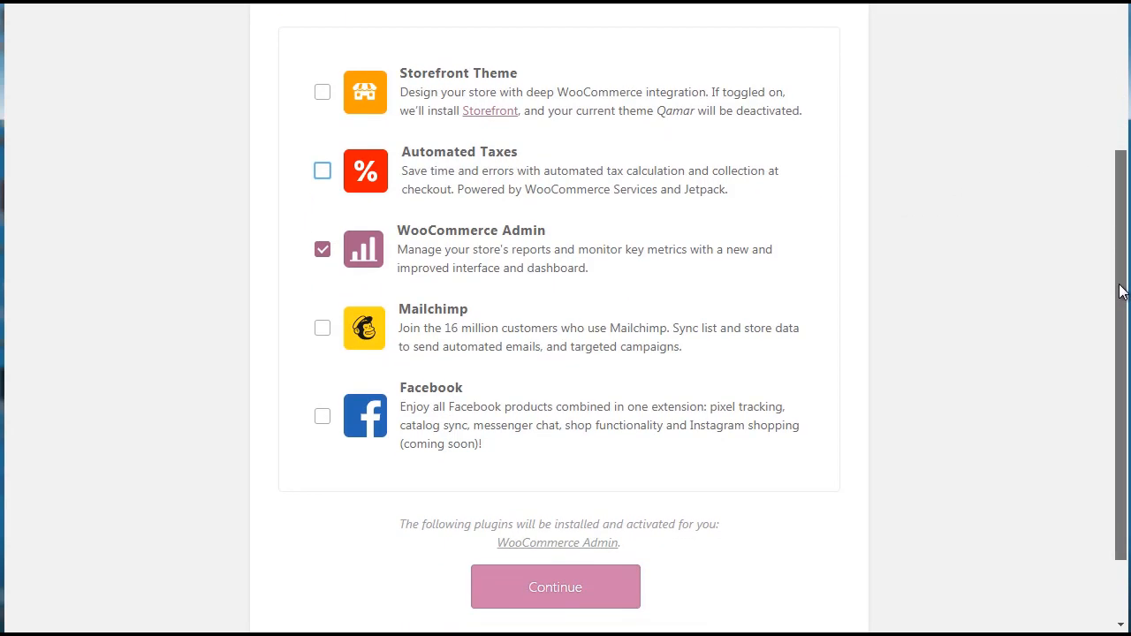
click(551, 590)
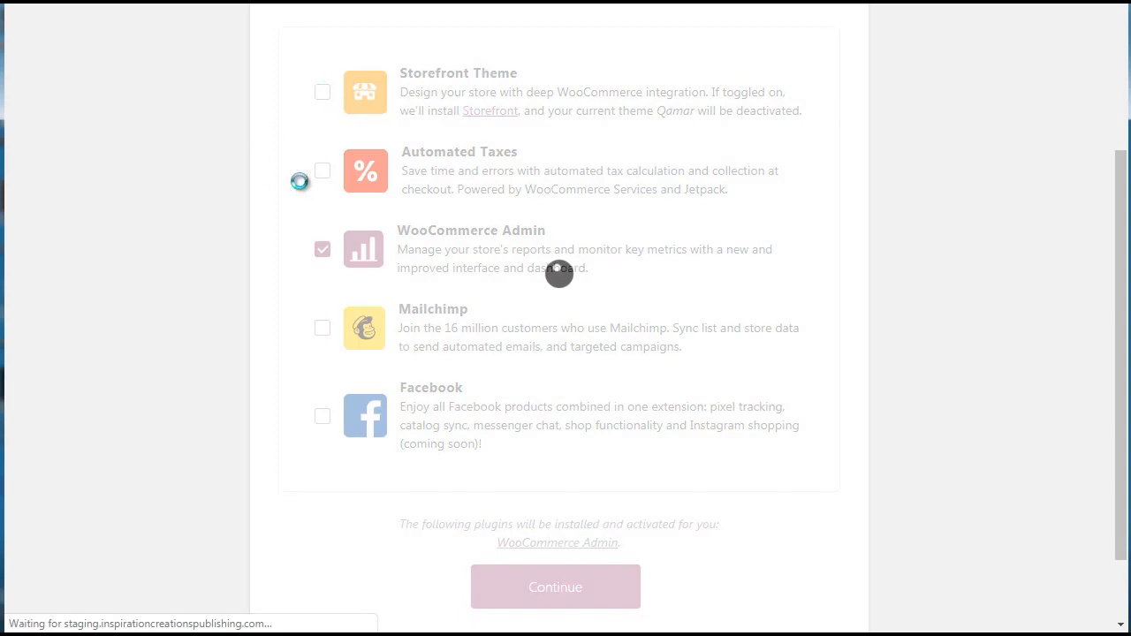
Skip connecting the store to Jetpack and leave the finished setup wizard for the WordPress dashboard.
scroll(1115, 78, up, 3)
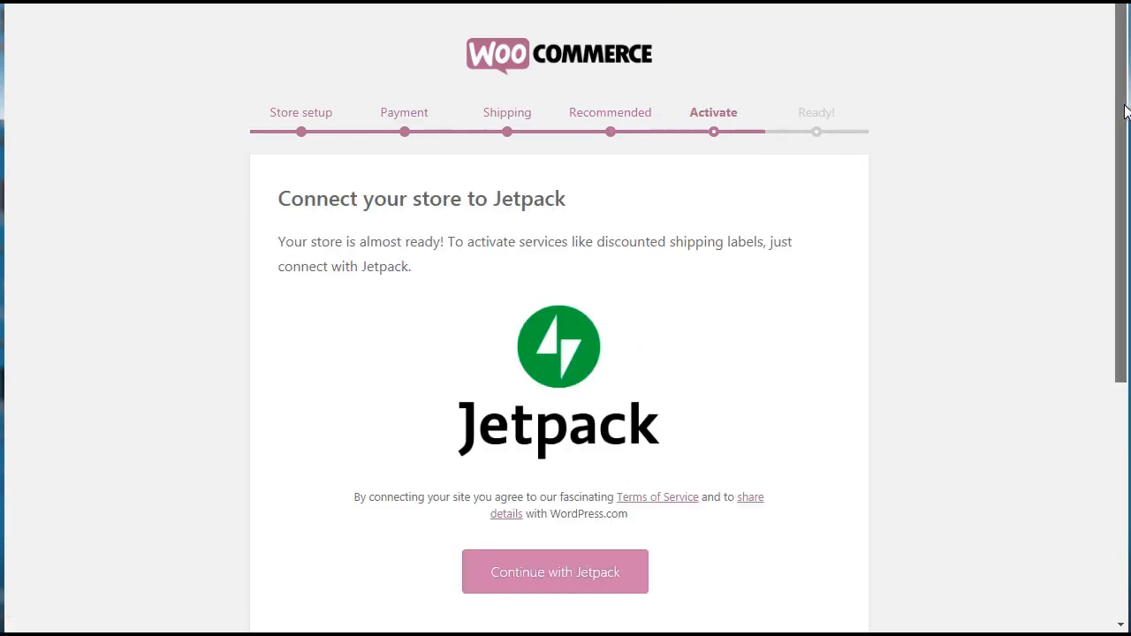
scroll(1122, 205, down, 2)
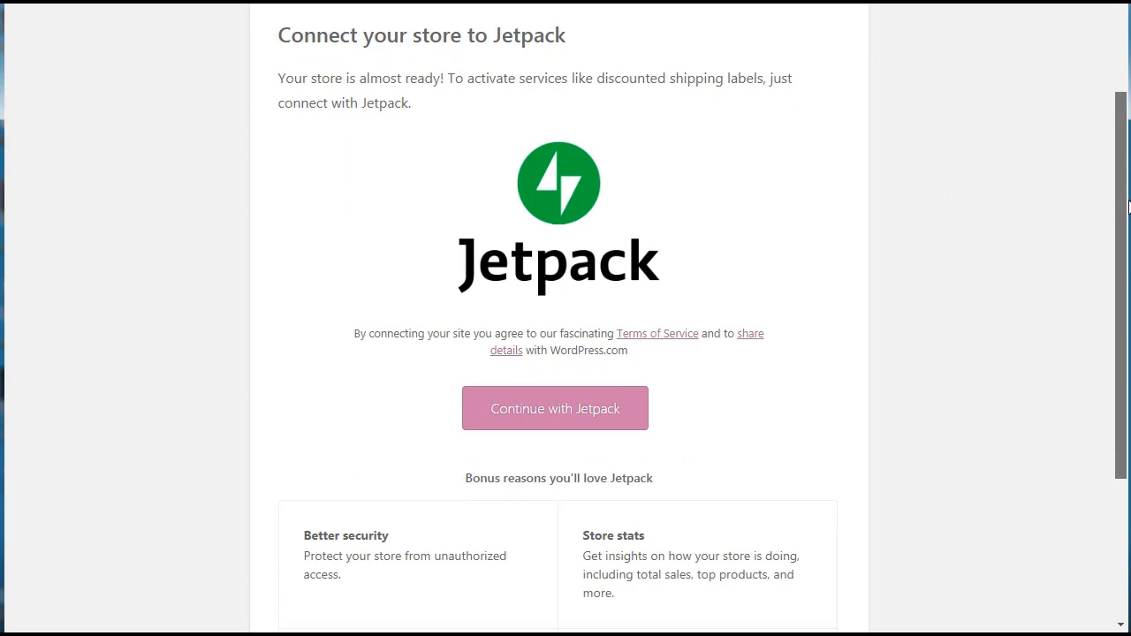
drag(1127, 205, 1120, 350)
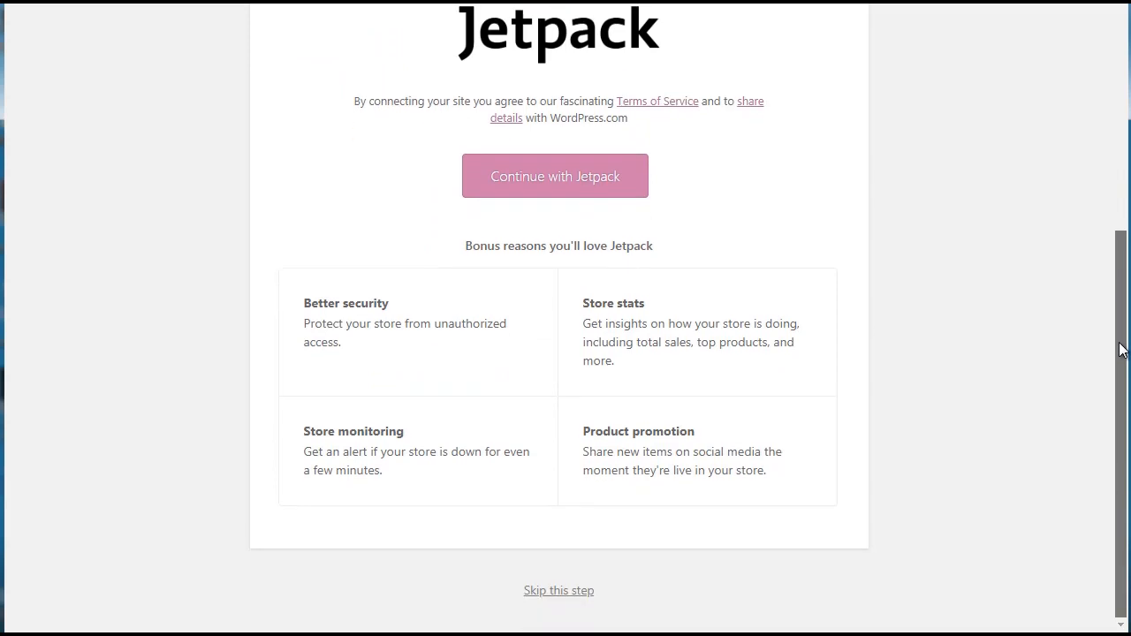
click(570, 590)
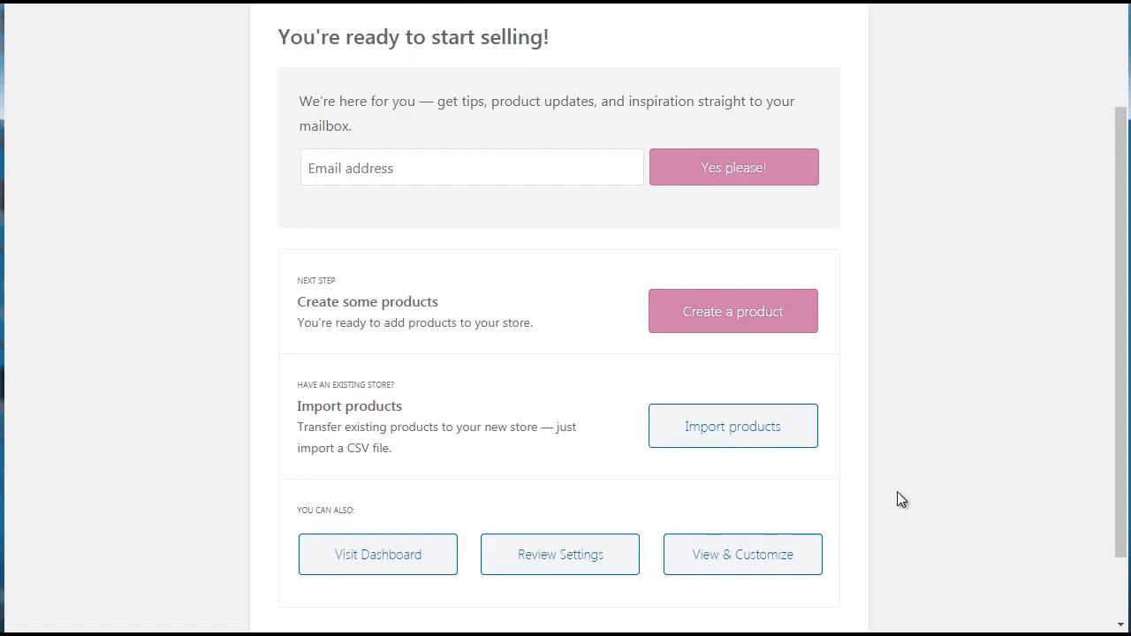
drag(1118, 412, 1119, 491)
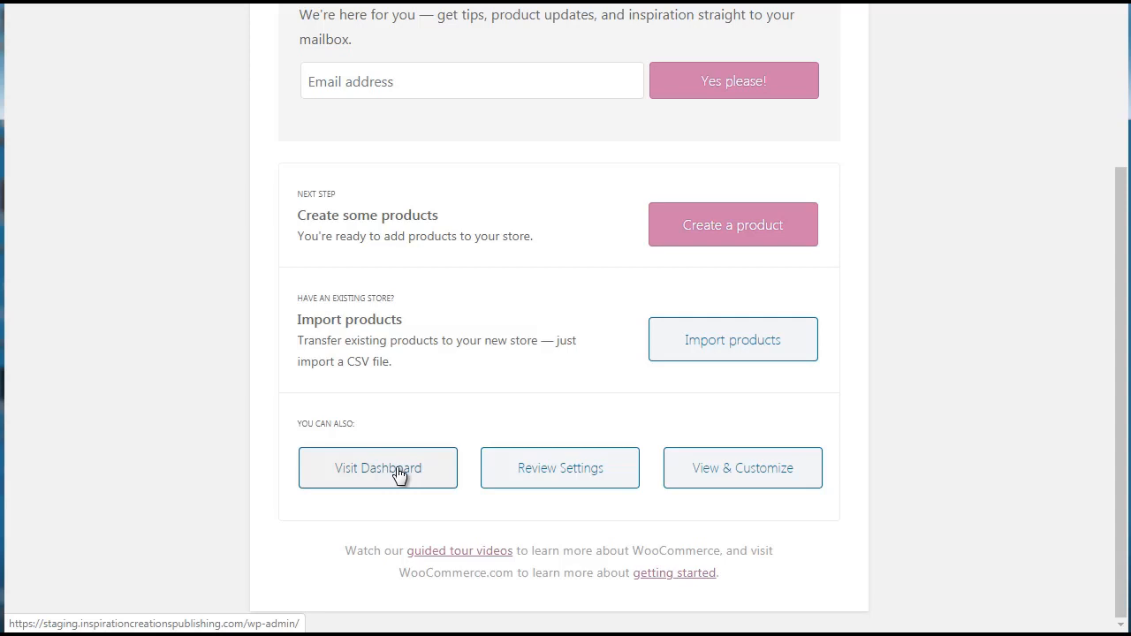
click(399, 474)
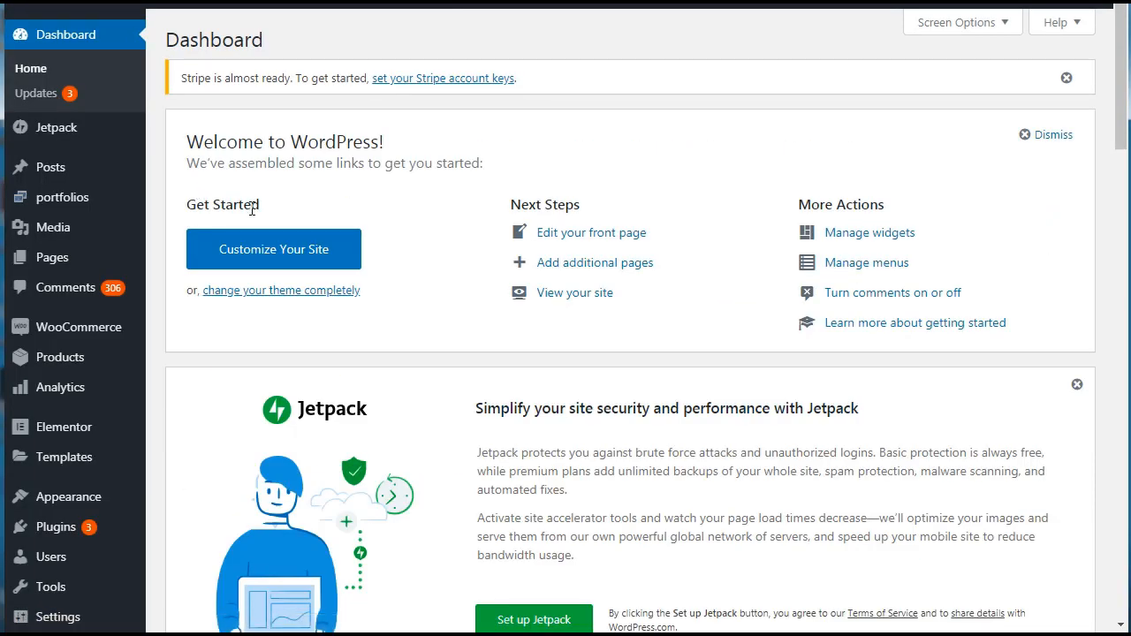
Dismiss the Stripe account keys notice and look over the options under WooCommerce and Products.
click(1066, 78)
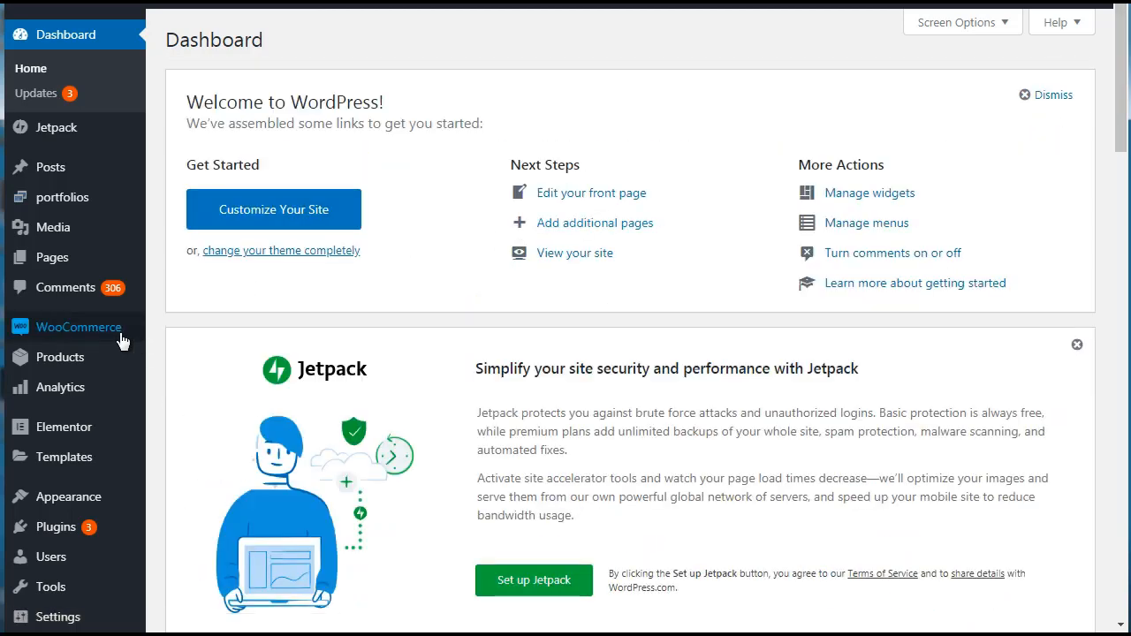
mouse_move(117, 330)
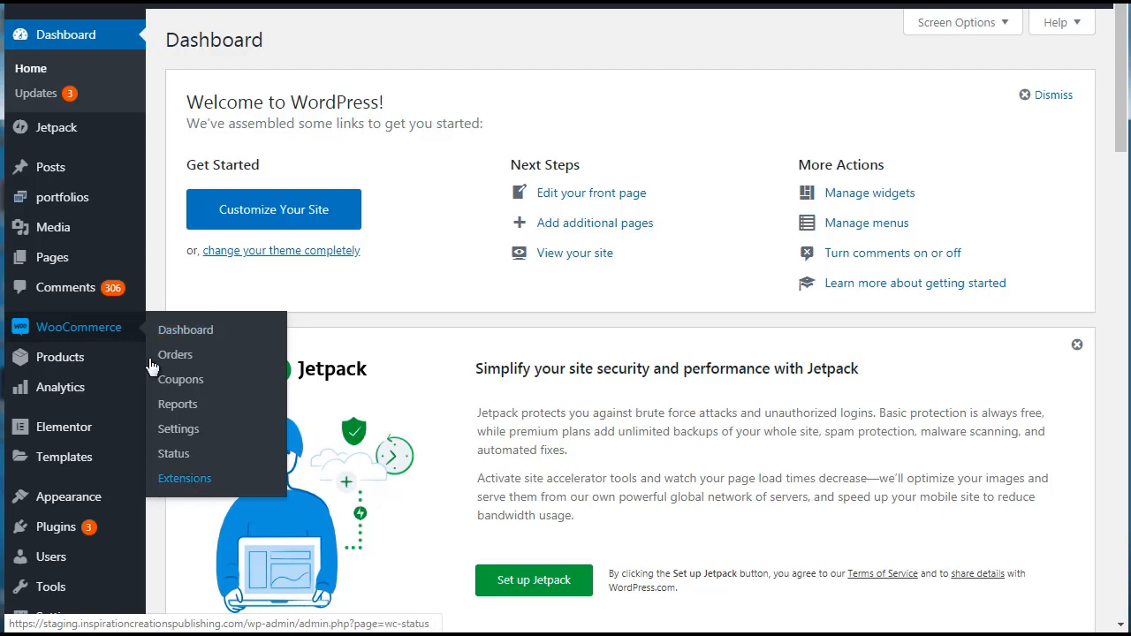
mouse_move(51, 369)
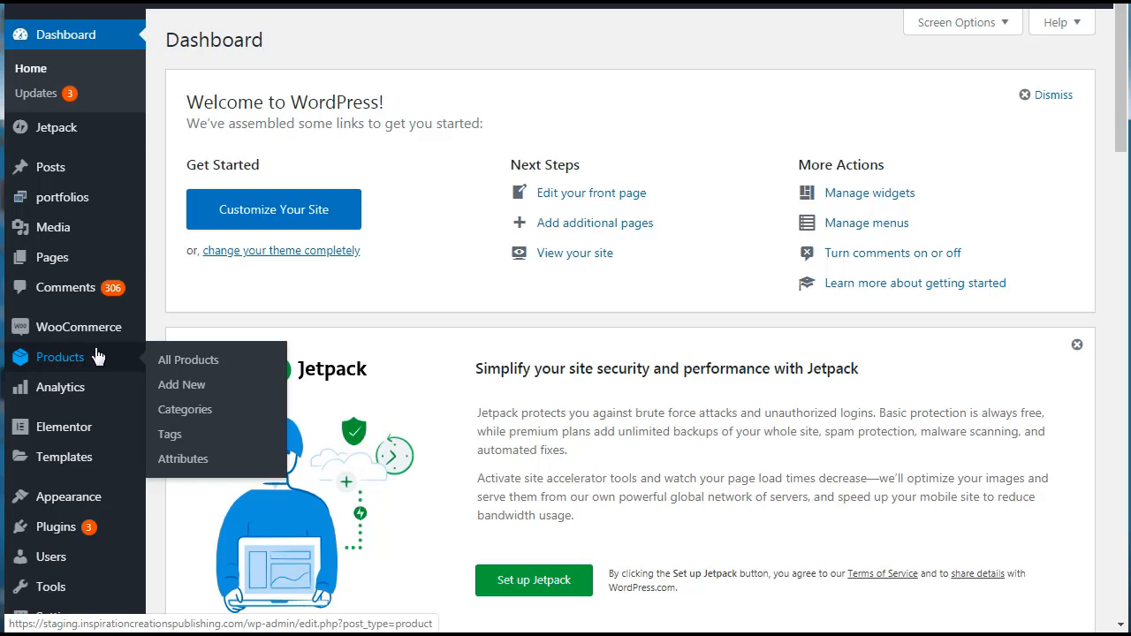
mouse_move(79, 329)
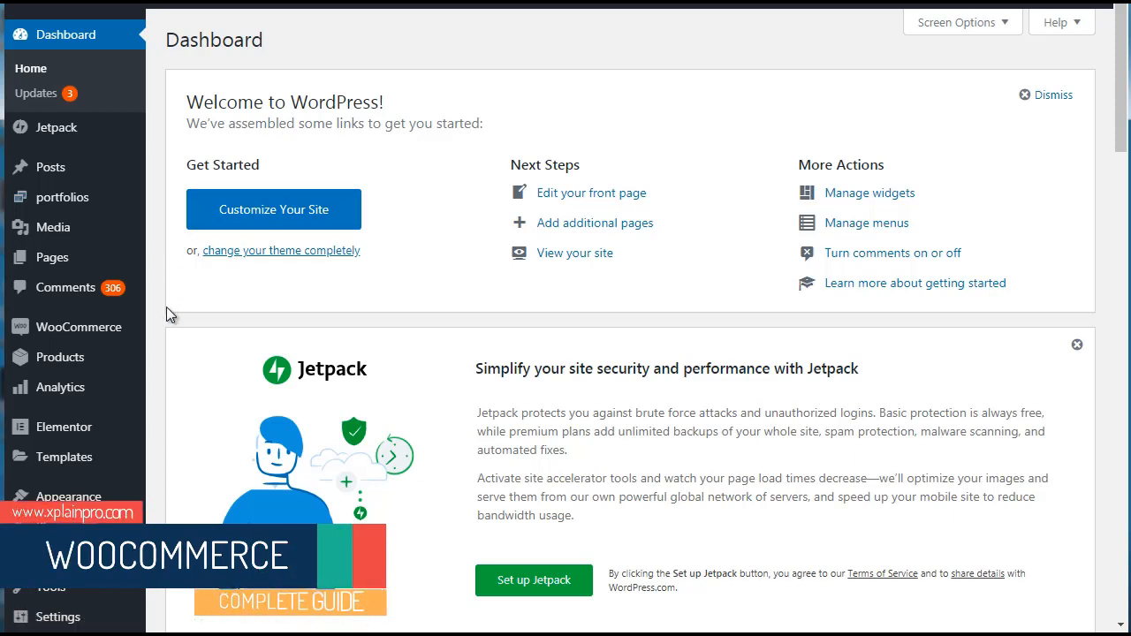
Go to the installed themes, start adding a new theme, and show the form for uploading a .zip theme.
mouse_move(102, 497)
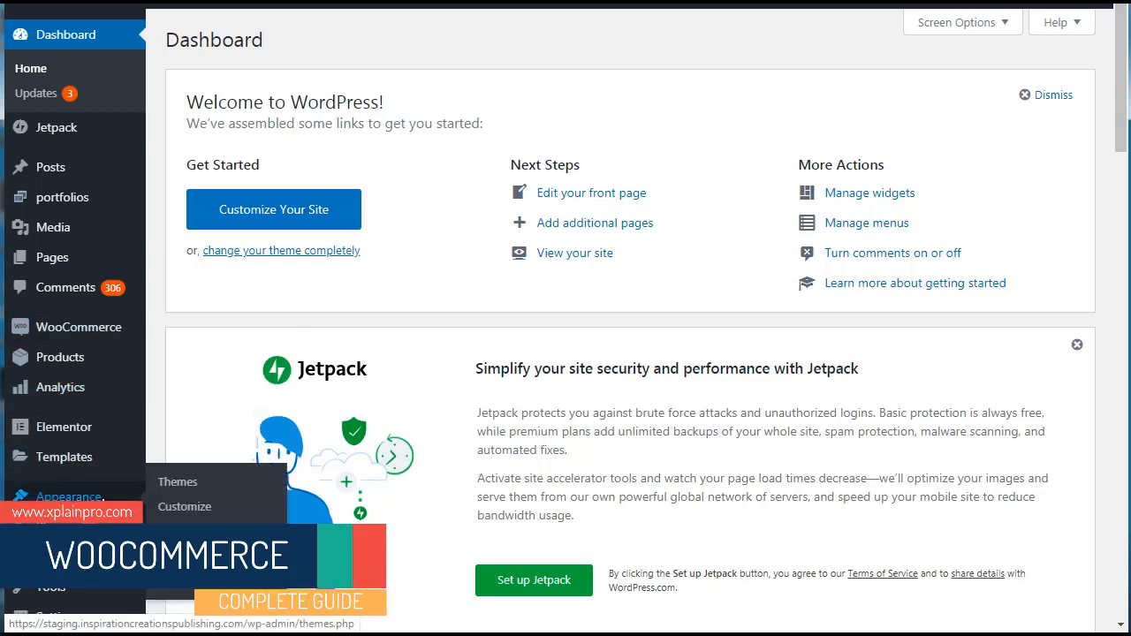
click(177, 483)
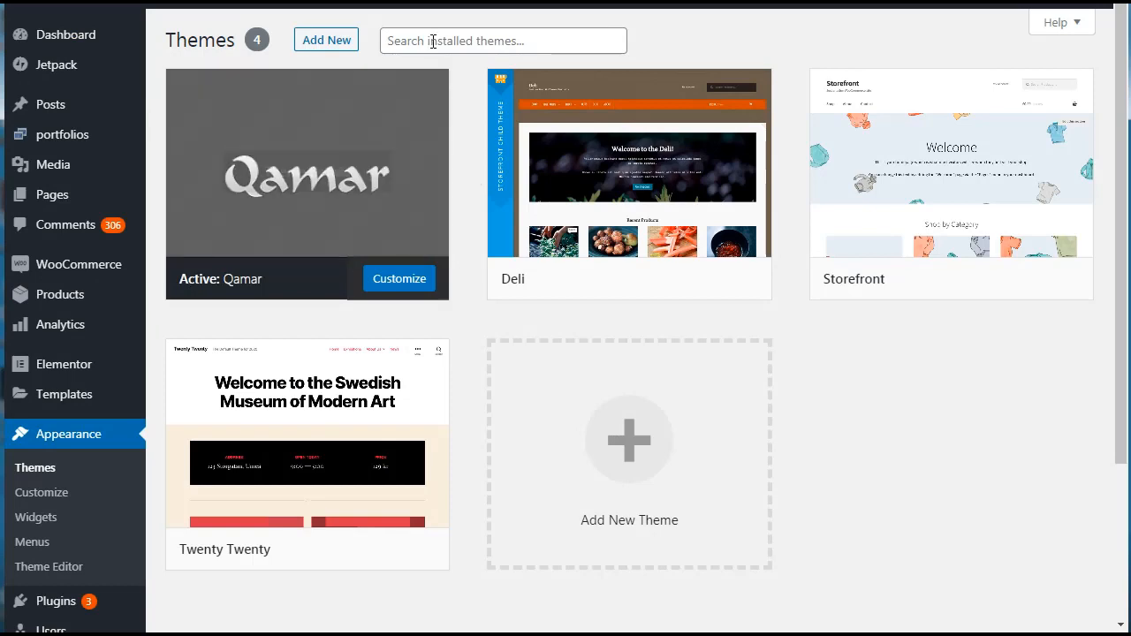
click(342, 49)
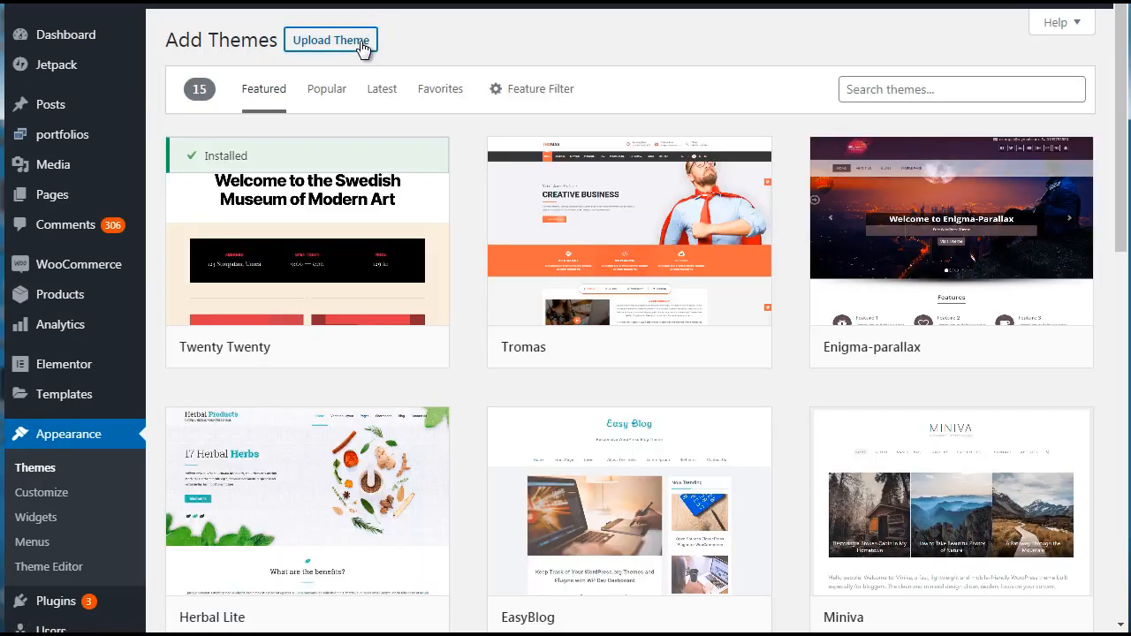
click(361, 43)
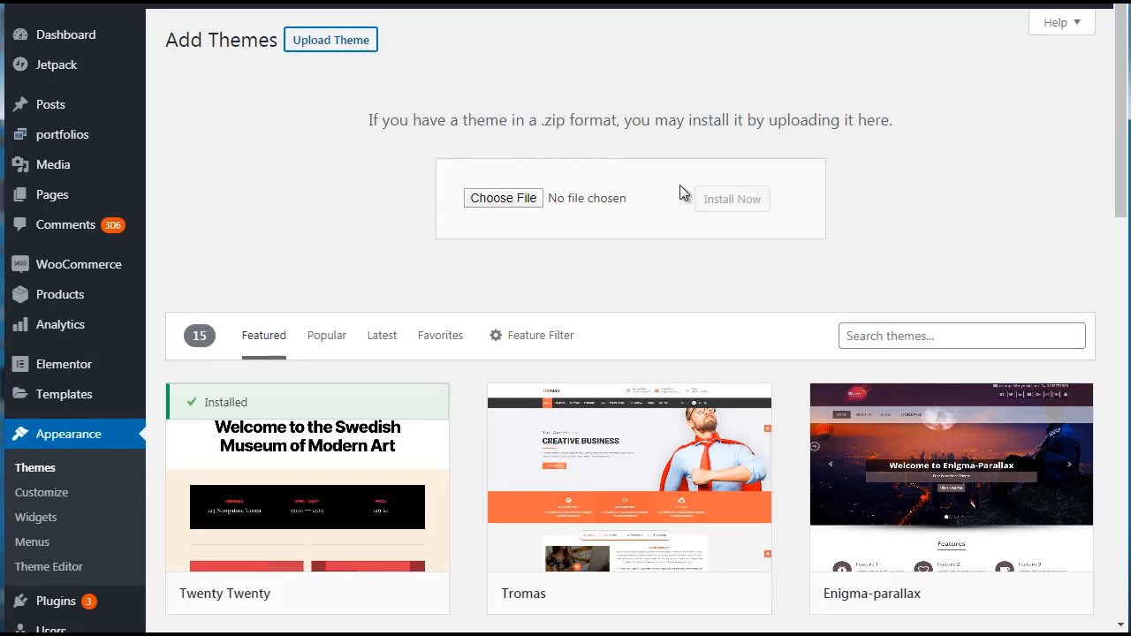
drag(1120, 145, 1118, 53)
Go to the installed themes and activate the Deli theme.
click(52, 472)
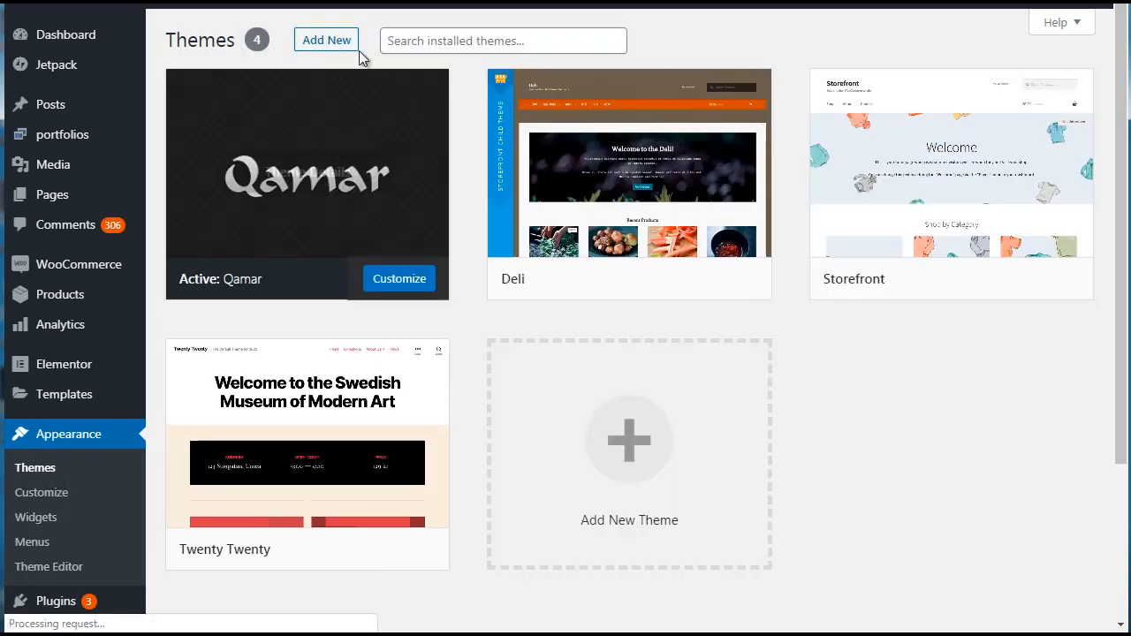
mouse_move(587, 151)
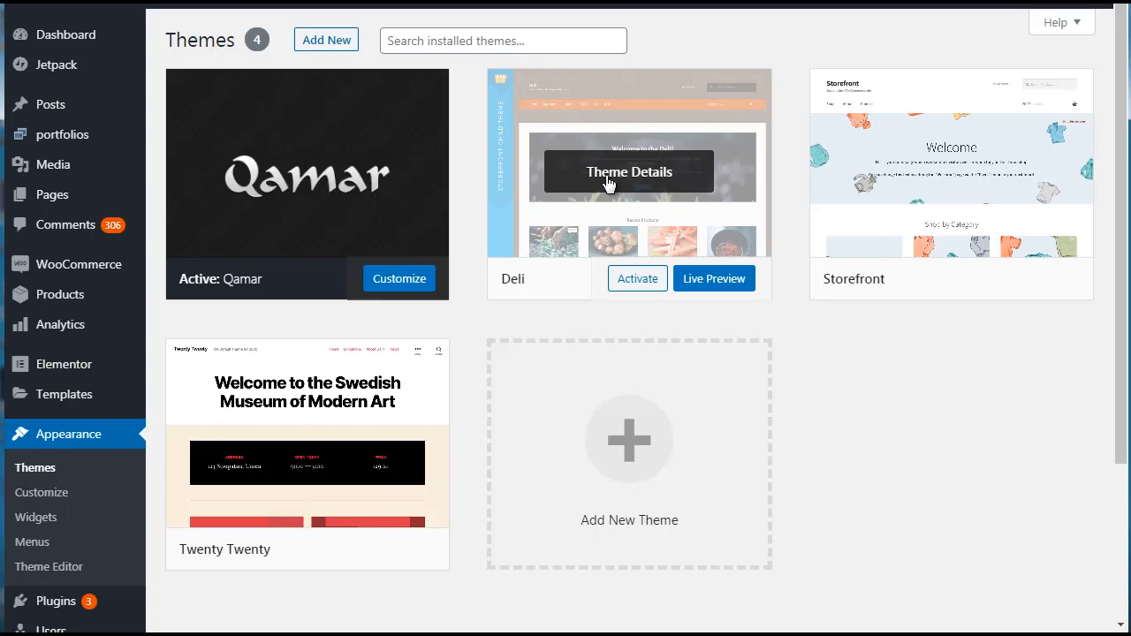
click(638, 281)
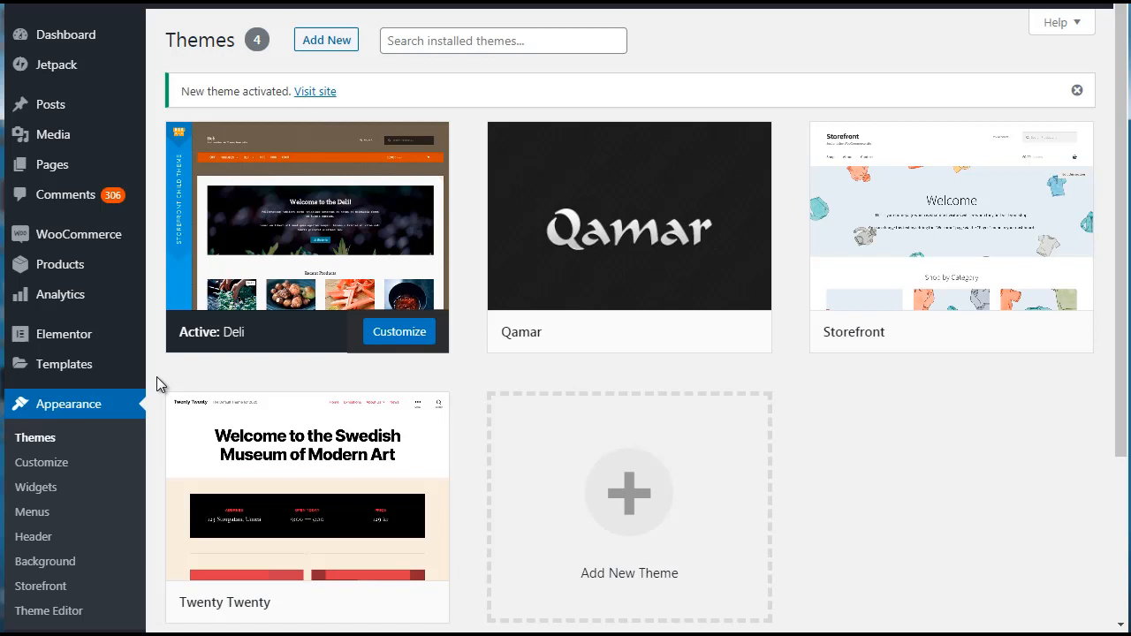
Look over the WooCommerce dashboard's performance and charts sections, and view the Orders page.
mouse_move(336, 177)
click(97, 241)
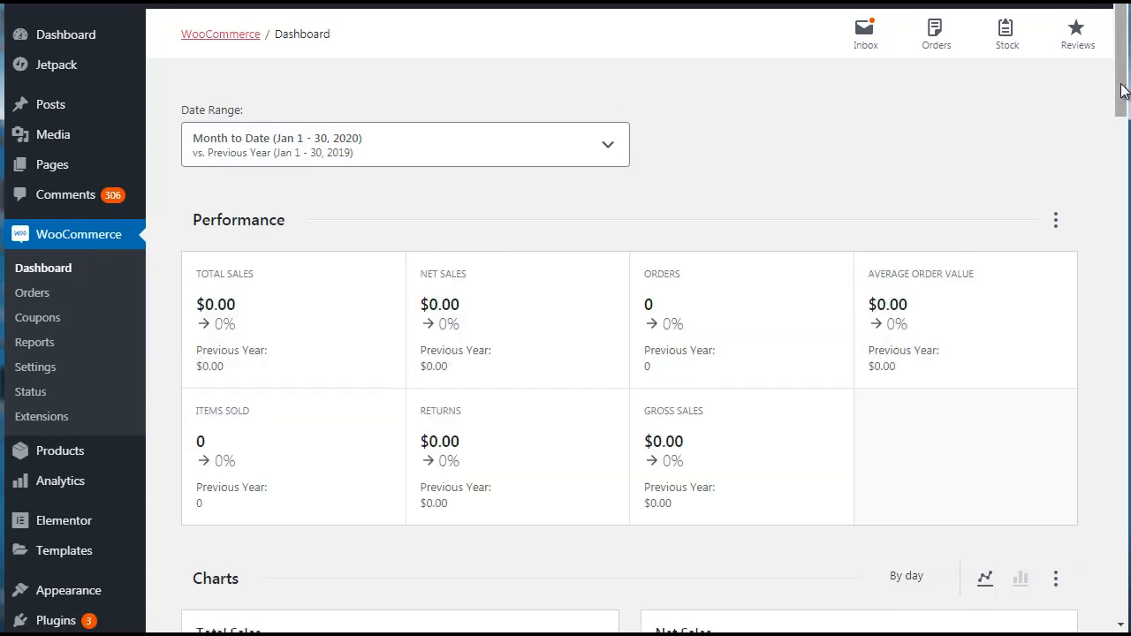
drag(1121, 91, 1122, 98)
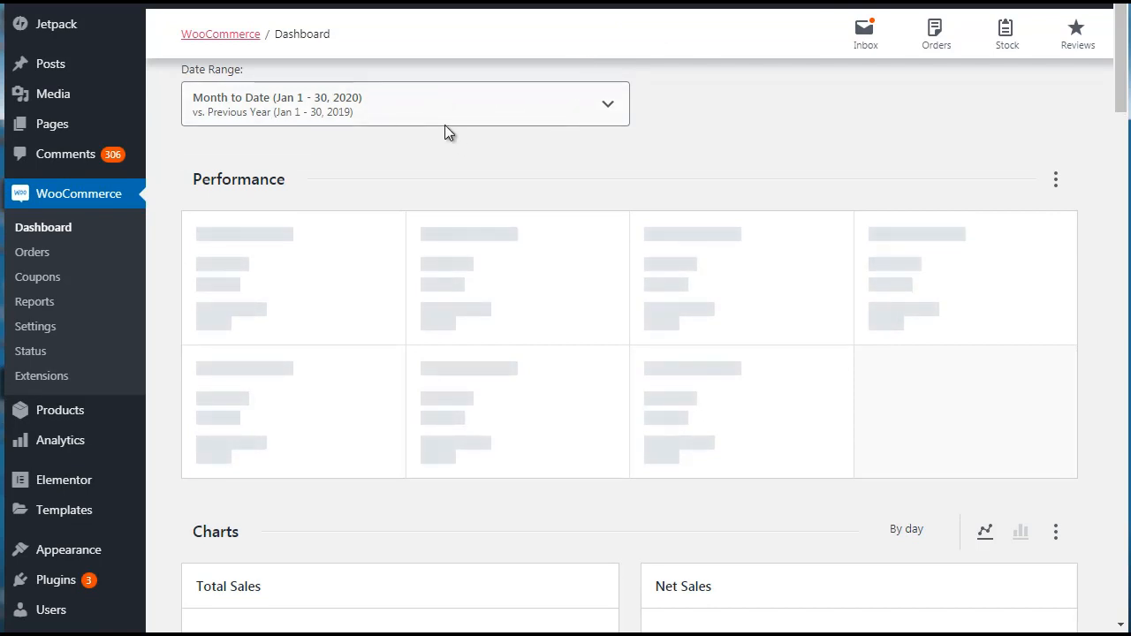
drag(1121, 101, 1111, 127)
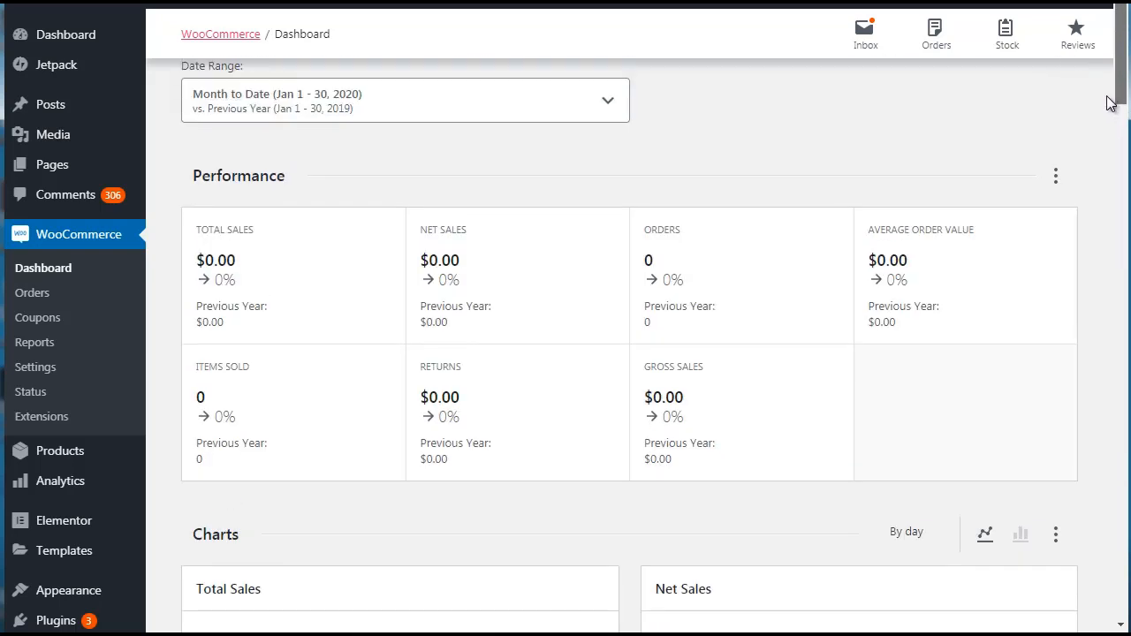
click(35, 297)
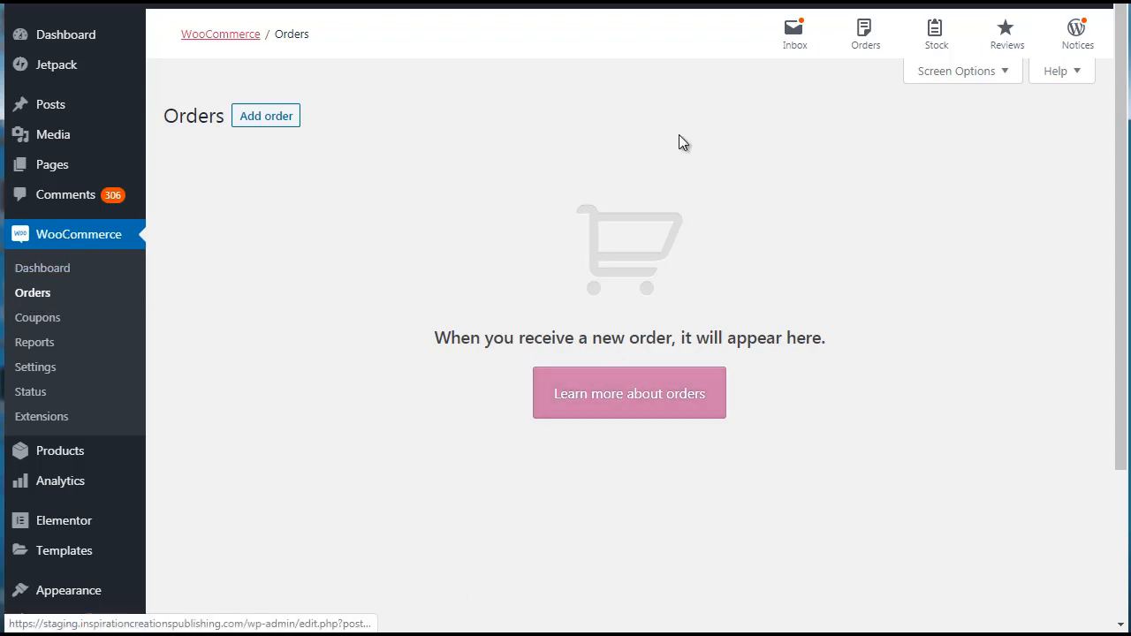
Start creating the first WooCommerce coupon and generate random coupon codes for it several times.
click(27, 320)
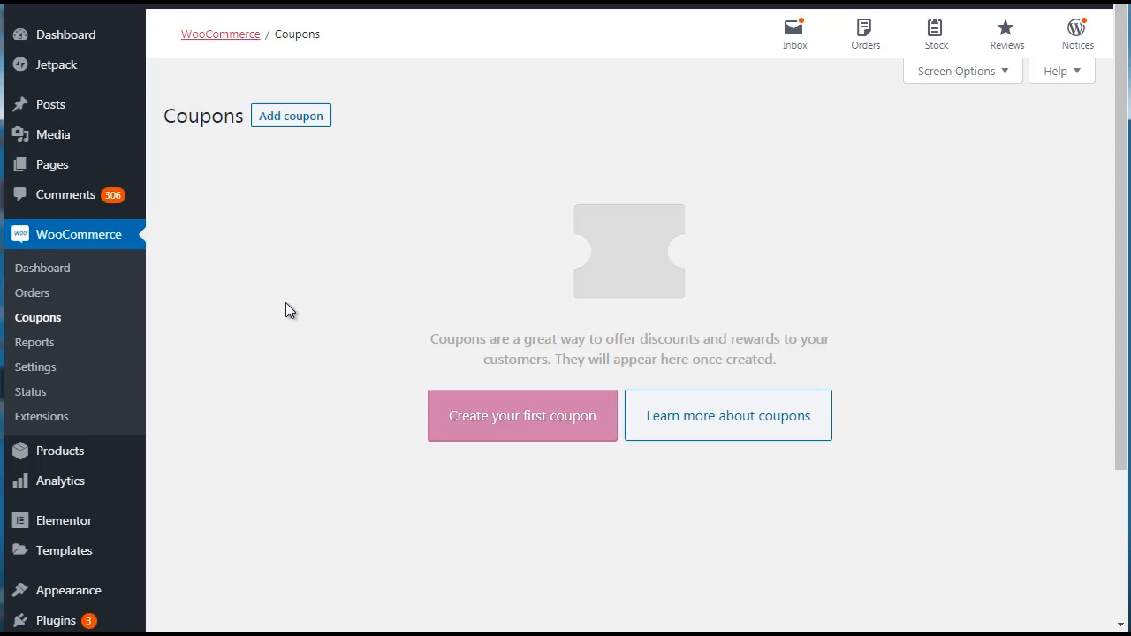
click(476, 435)
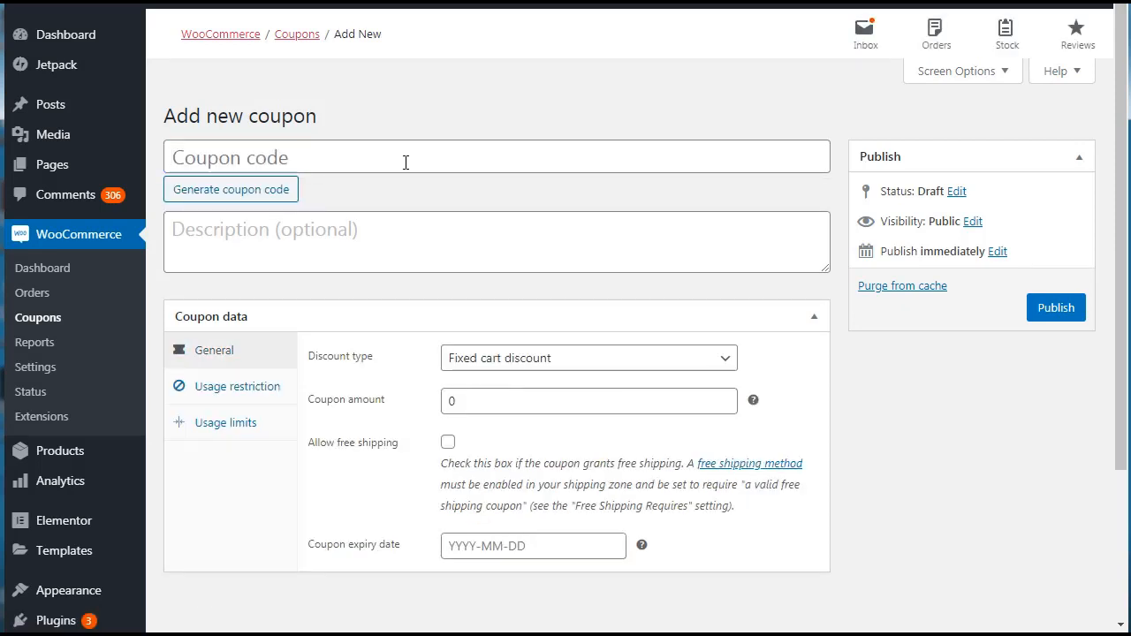
click(254, 198)
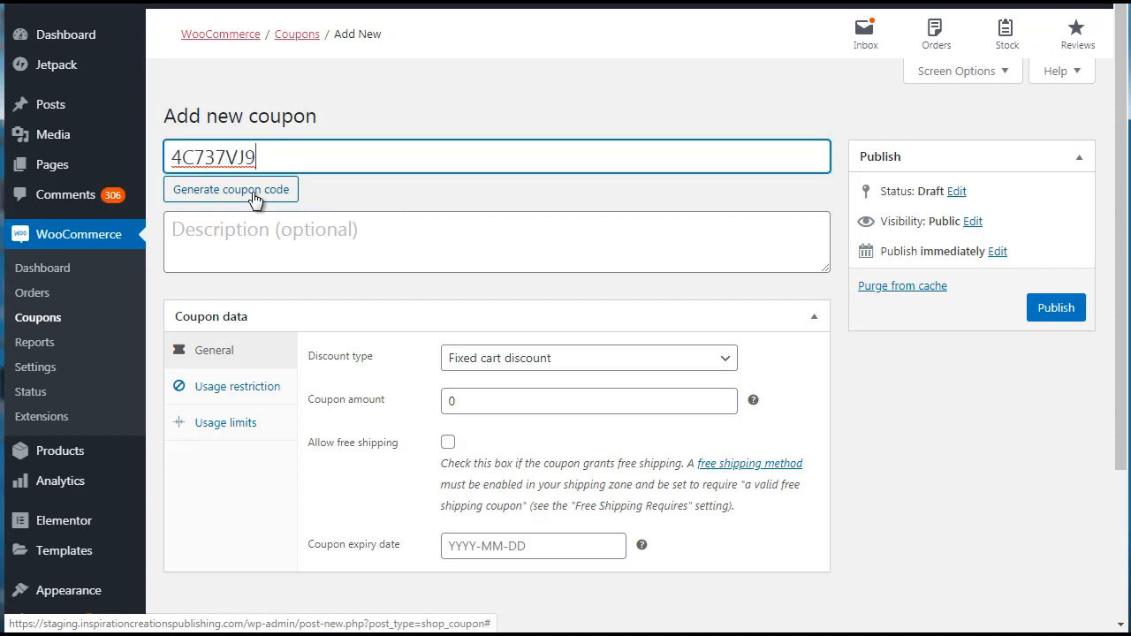
click(254, 198)
click(254, 198)
click(254, 197)
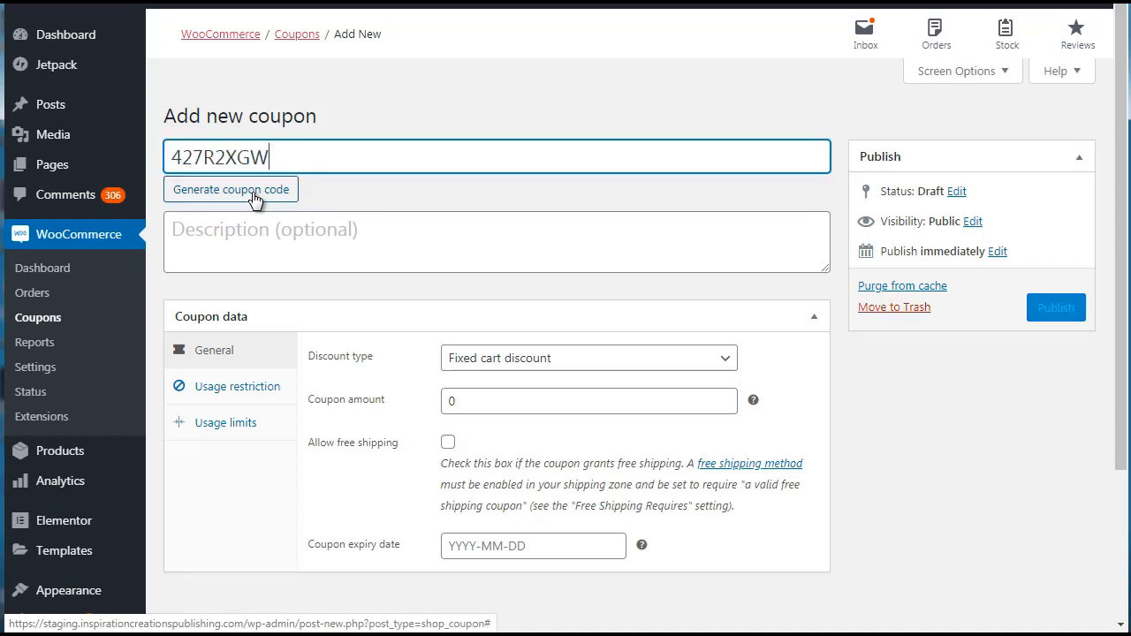
click(254, 198)
click(253, 197)
click(253, 198)
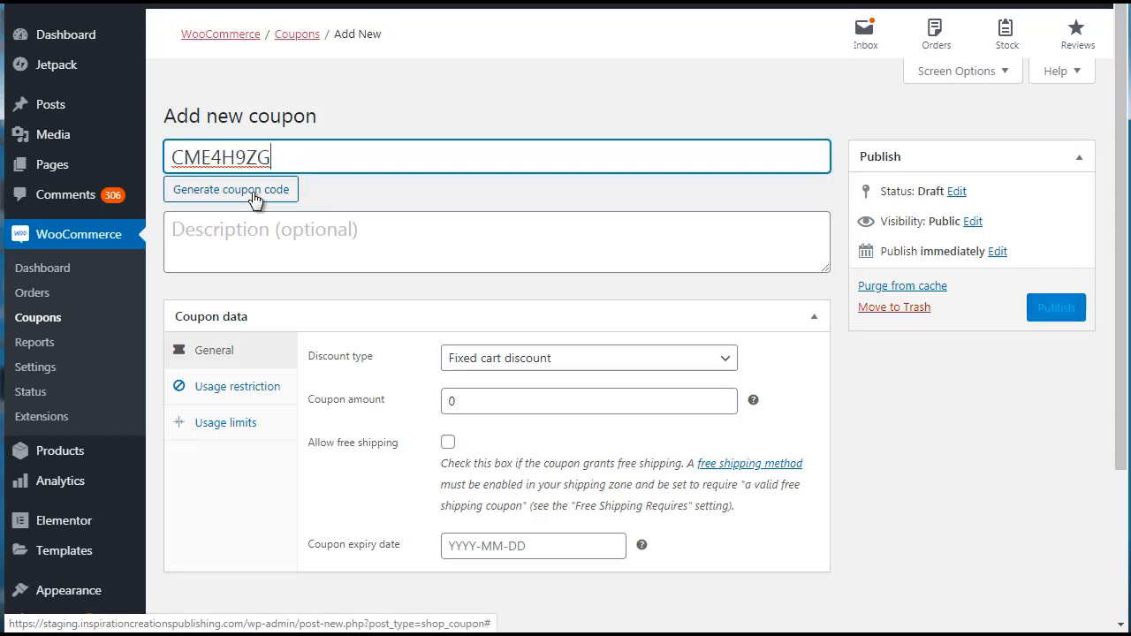
click(253, 198)
click(254, 197)
Try BLACKFRIDAY40 and BLACKFRIDAY50 as custom coupon codes, and clear the coupon code field.
drag(274, 158, 147, 167)
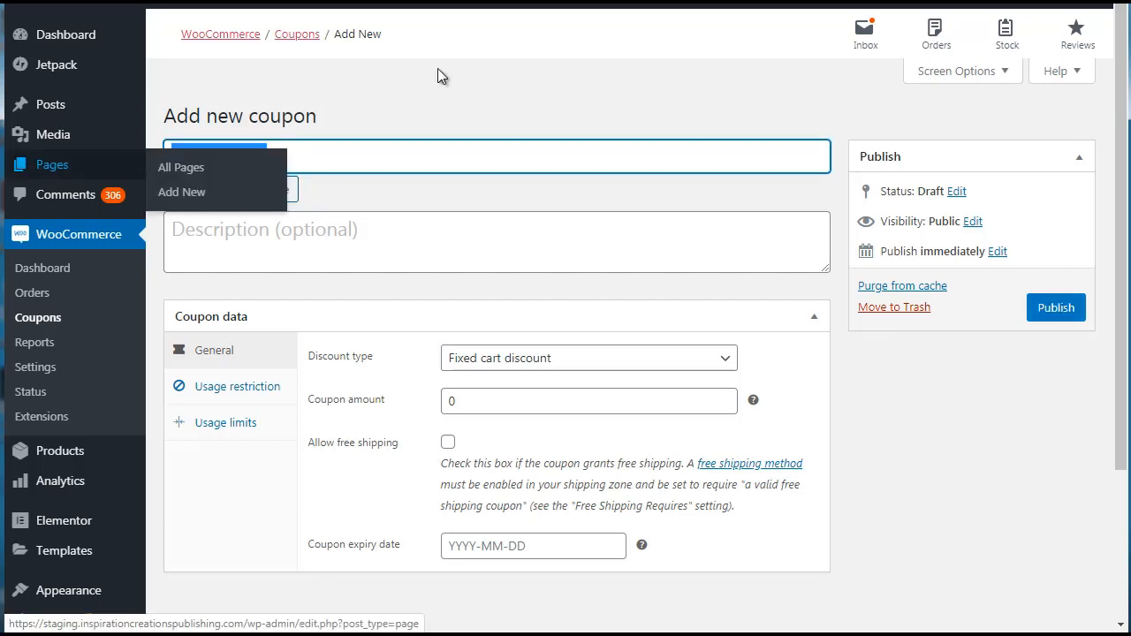
text(BLACKFR)
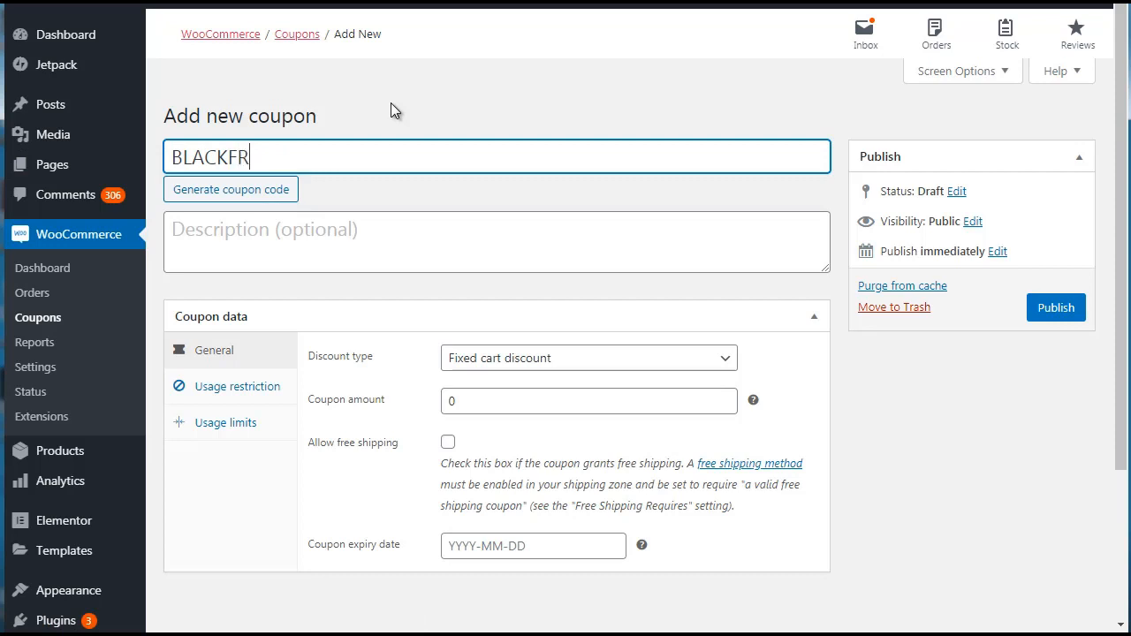
text(IDAY40)
key(BackSpace)
key(BackSpace)
text(50)
key(ctrl+a)
key(BackSpace)
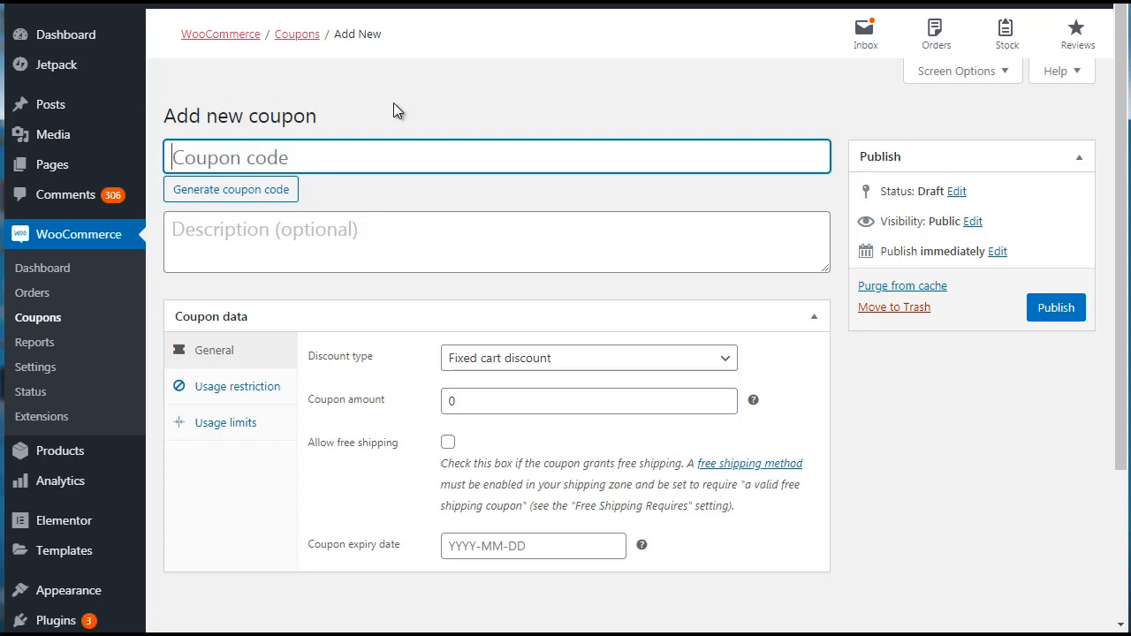
Generate a random coupon code and set the discount type to Fixed product discount.
click(232, 193)
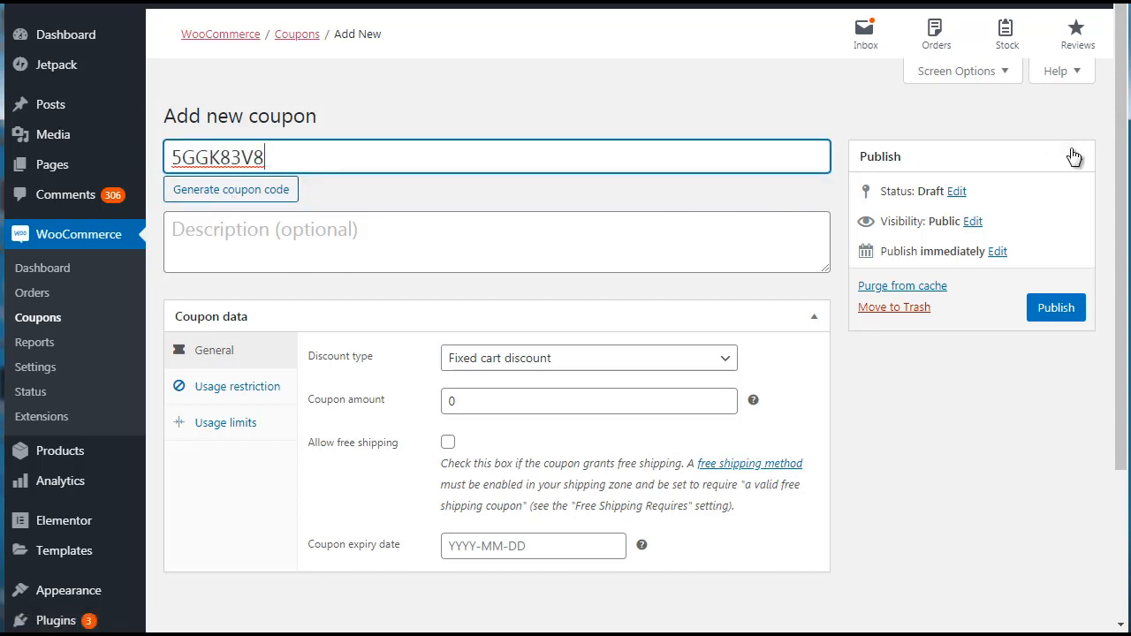
scroll(1120, 179, down, 1)
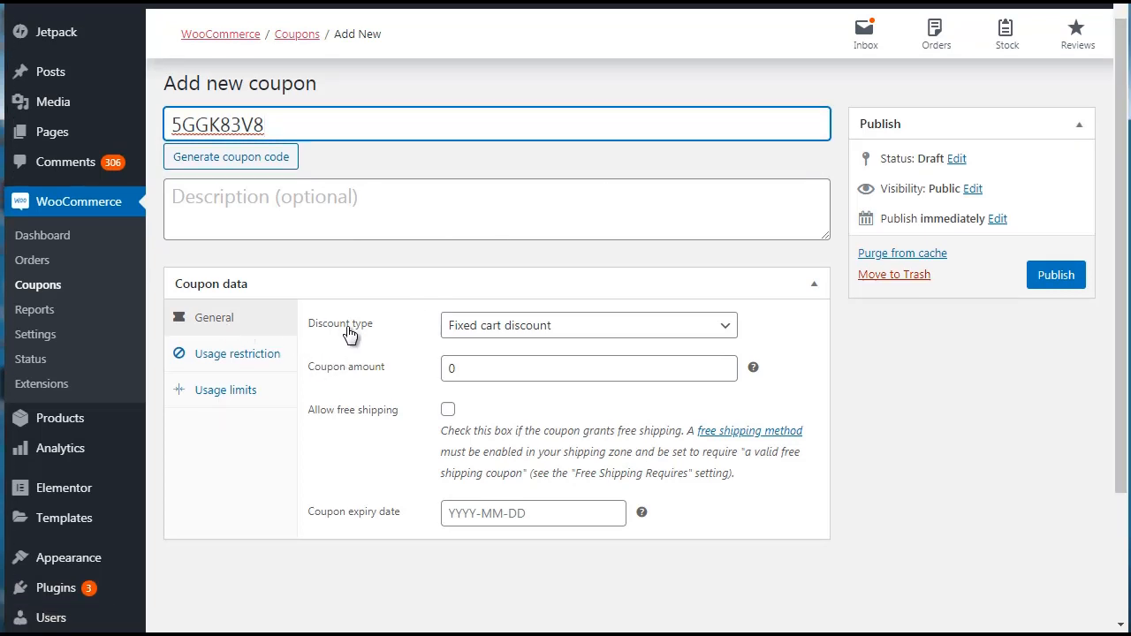
click(479, 329)
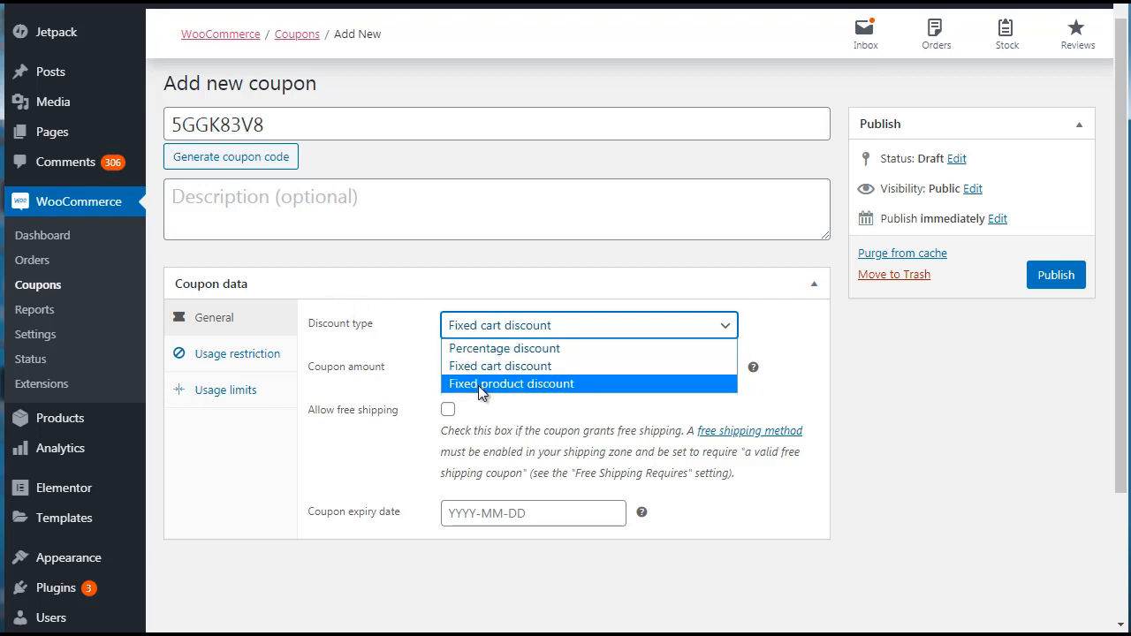
click(298, 432)
click(519, 326)
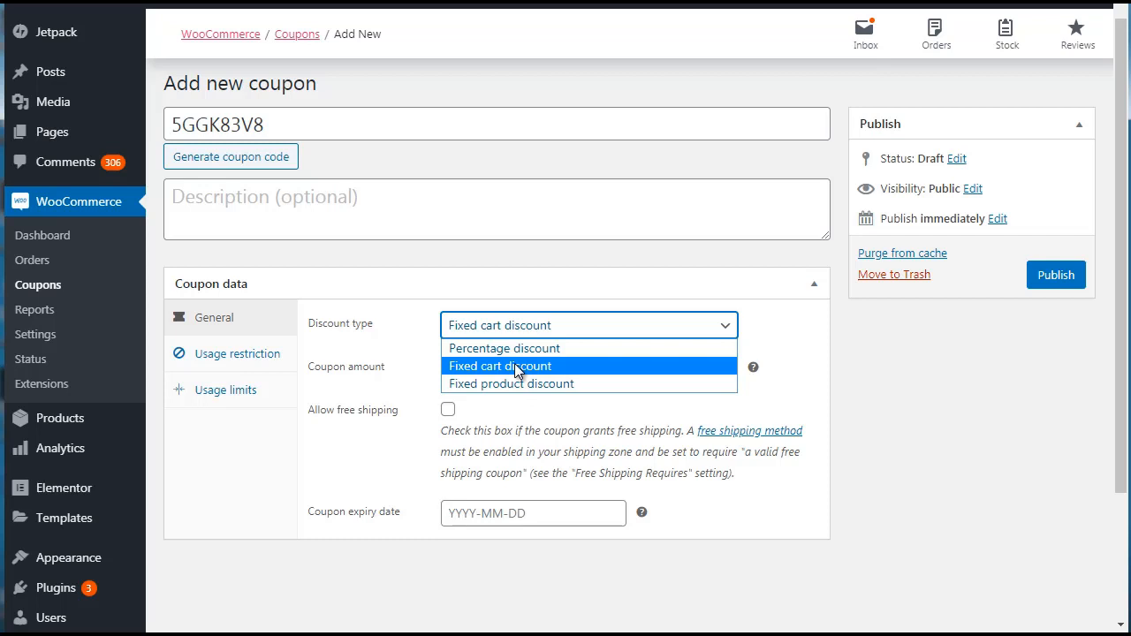
click(514, 365)
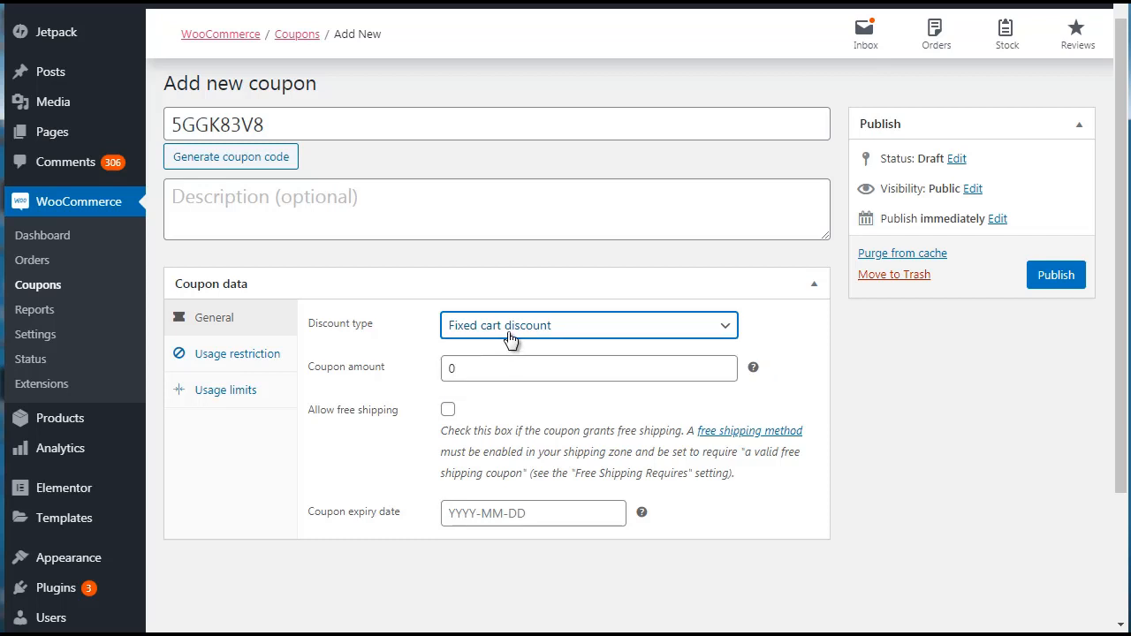
click(508, 335)
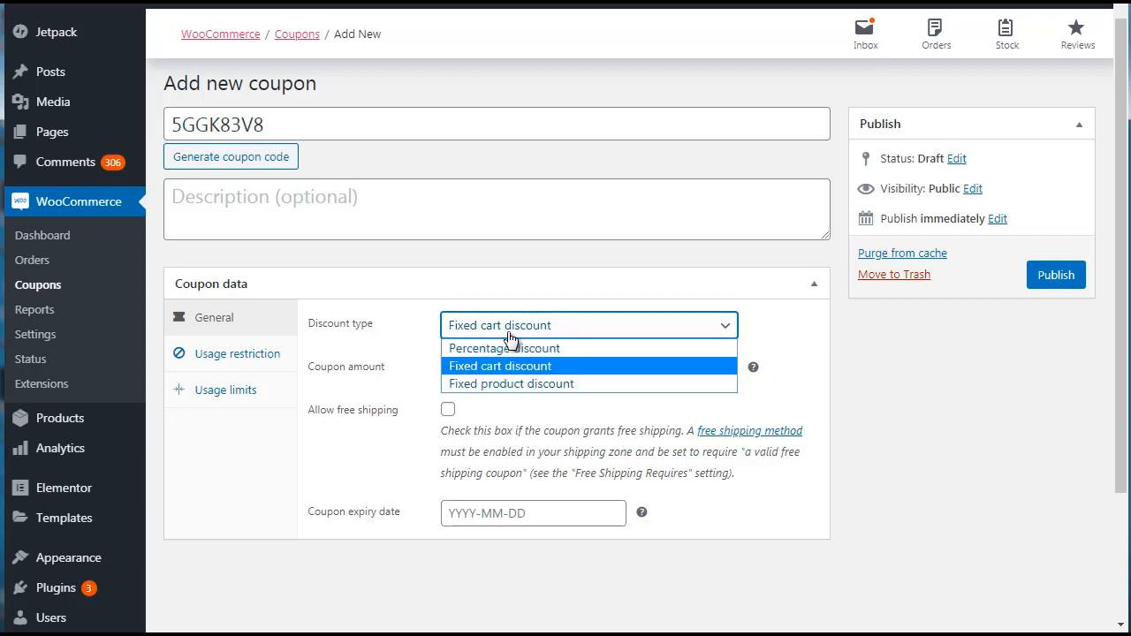
click(492, 386)
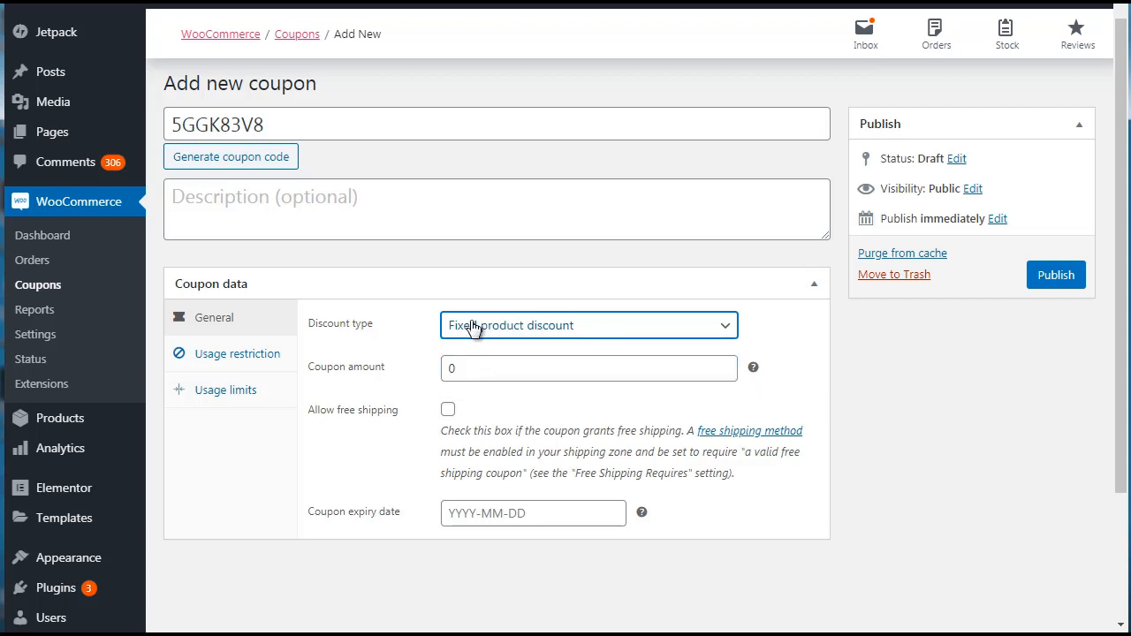
click(1012, 348)
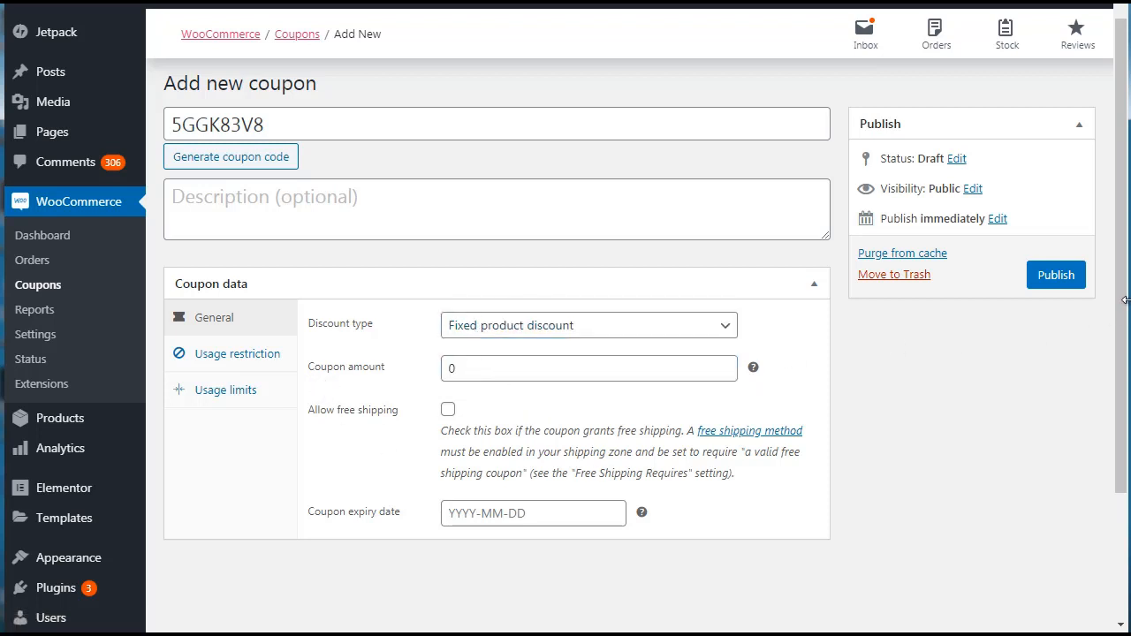
Set the coupon amount to 50.
scroll(1124, 301, down, 1)
drag(492, 316, 426, 324)
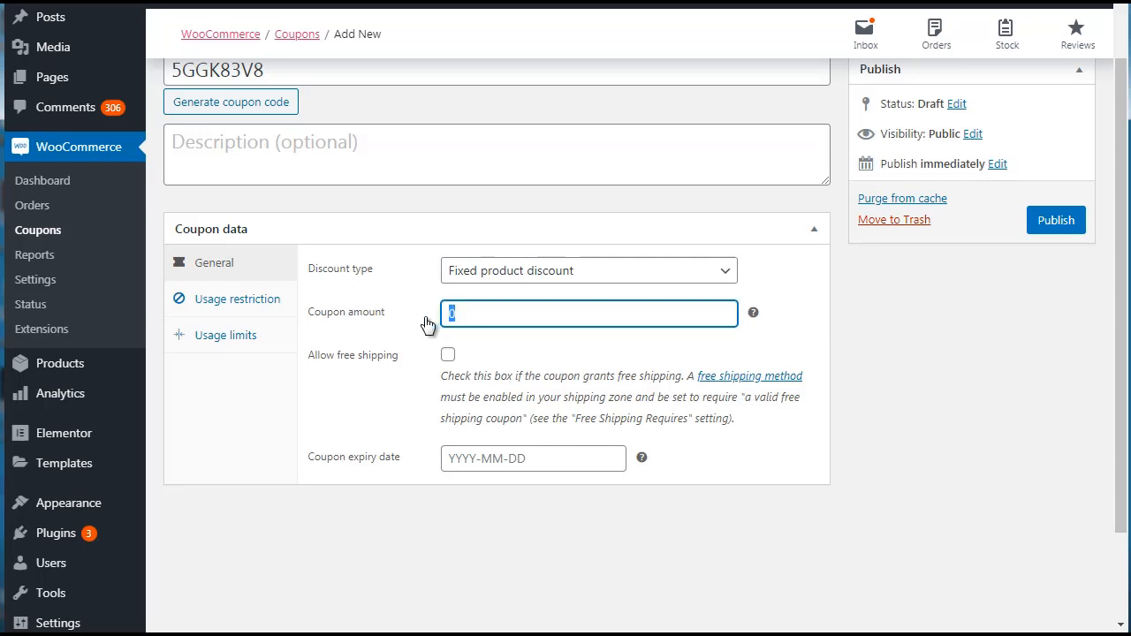
text(50)
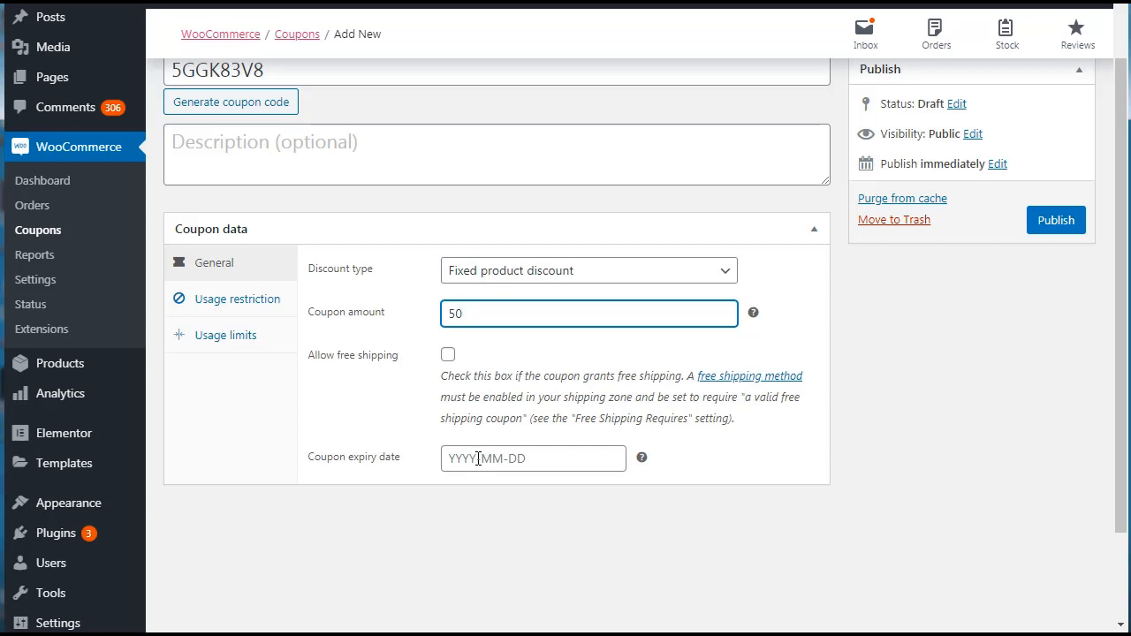
Look over the coupon's usage restriction options, including spend limits, products, categories and allowed emails.
click(237, 306)
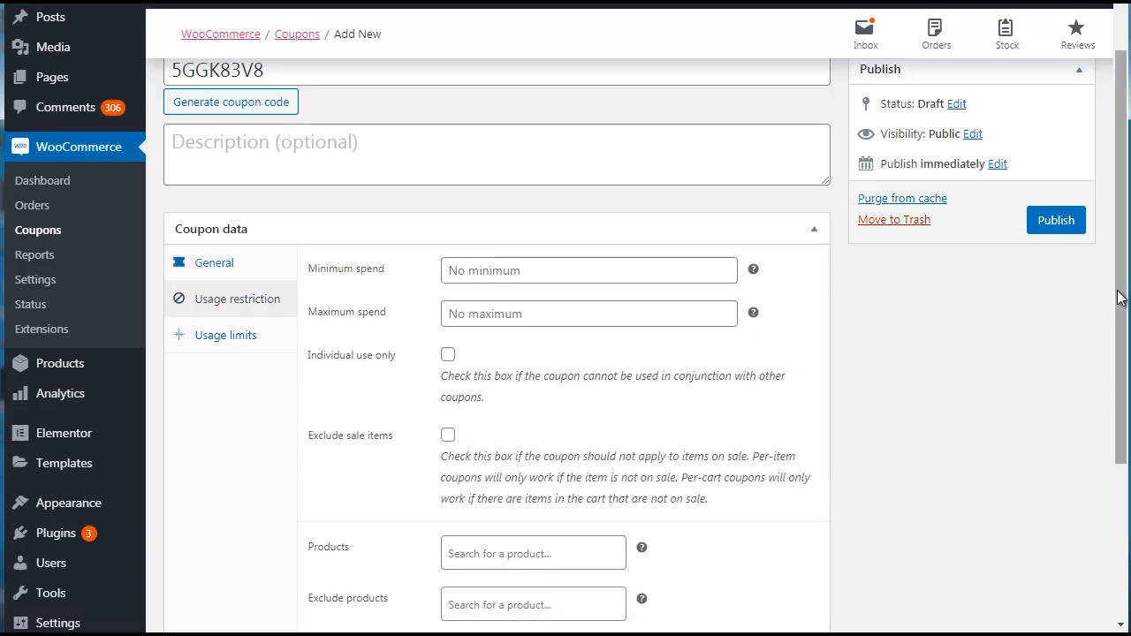
scroll(1120, 265, down, 2)
drag(1122, 367, 1122, 379)
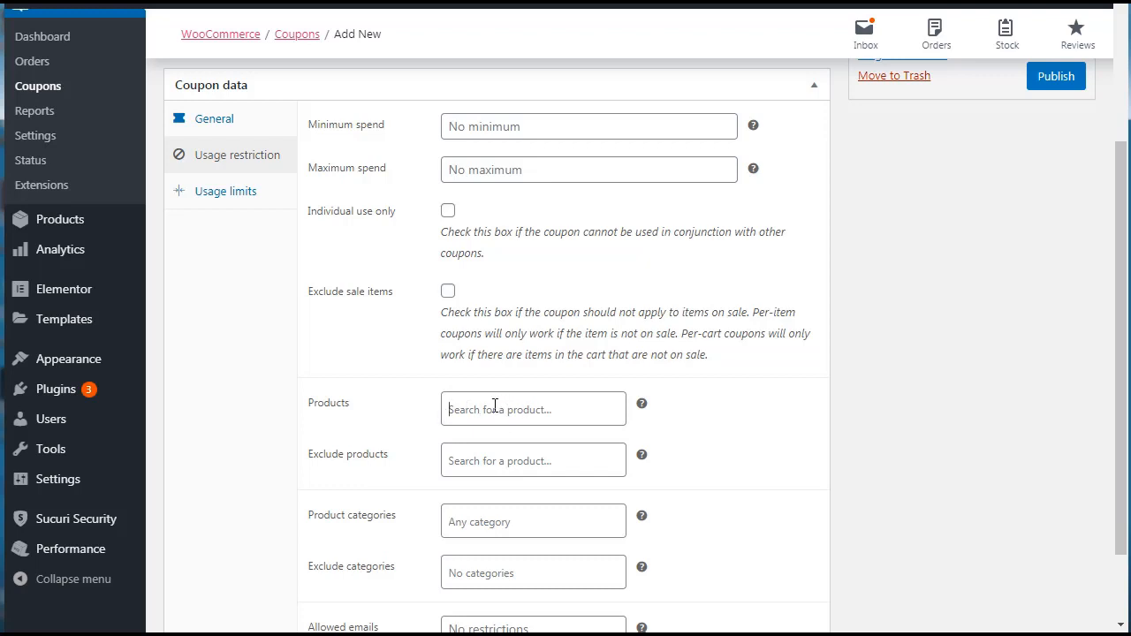
click(494, 406)
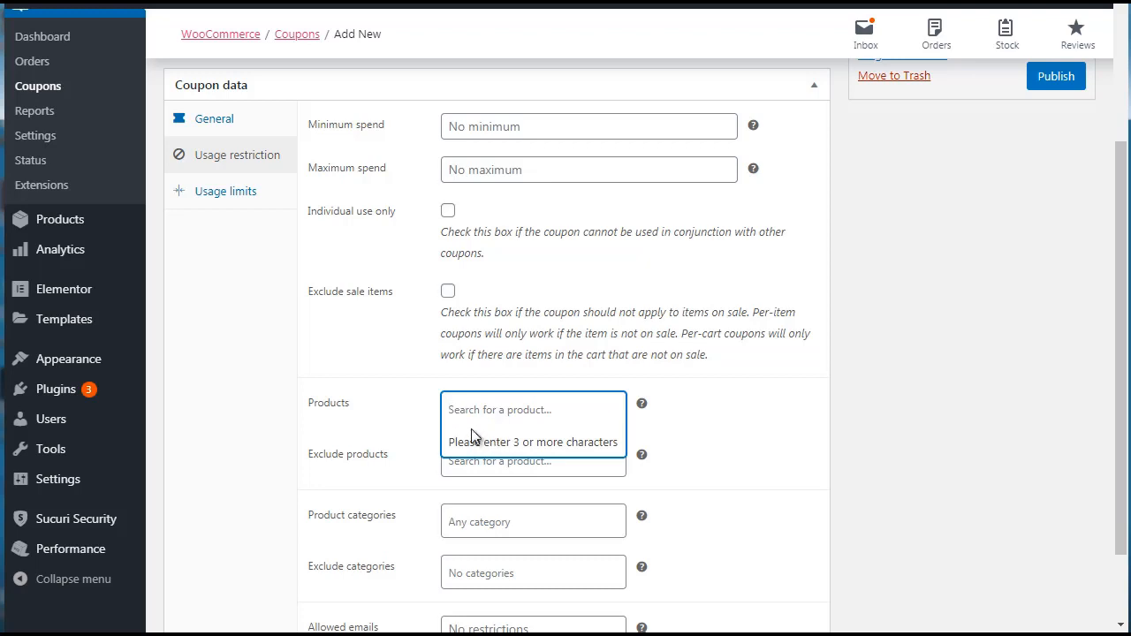
click(280, 408)
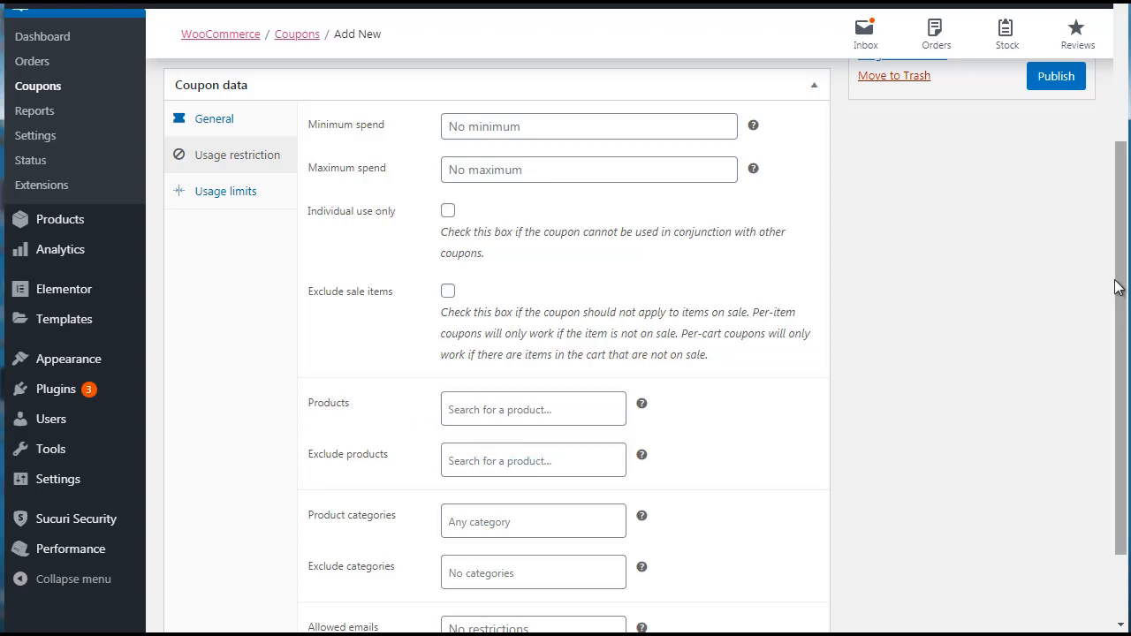
scroll(291, 406, down, 2)
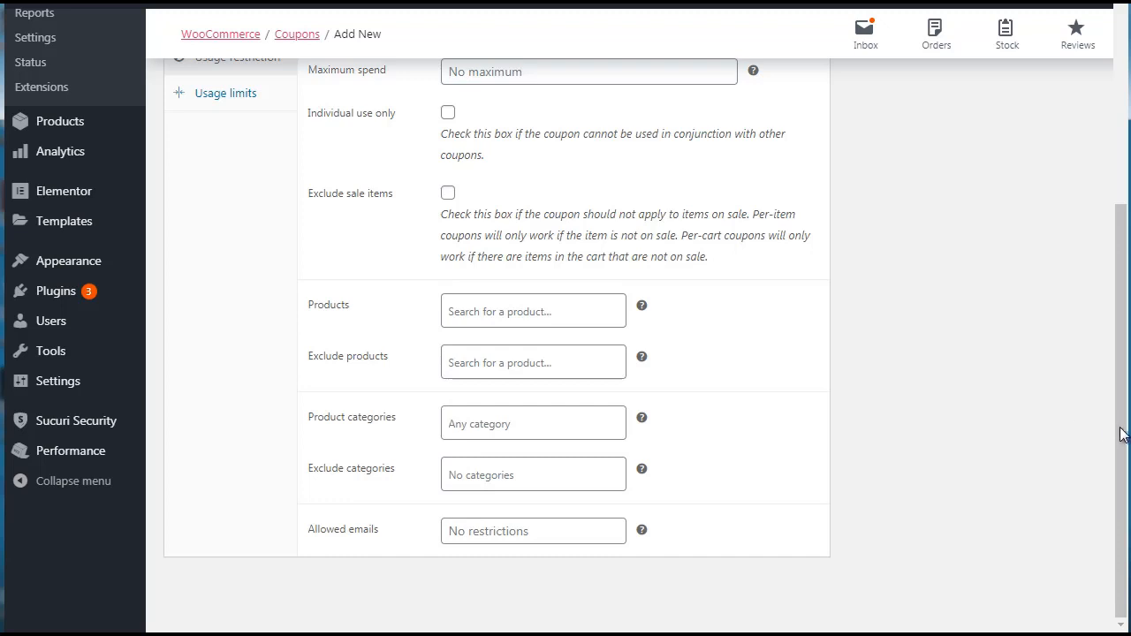
drag(1124, 432, 1123, 280)
Set the coupon's usage limit per coupon to 100.
click(227, 334)
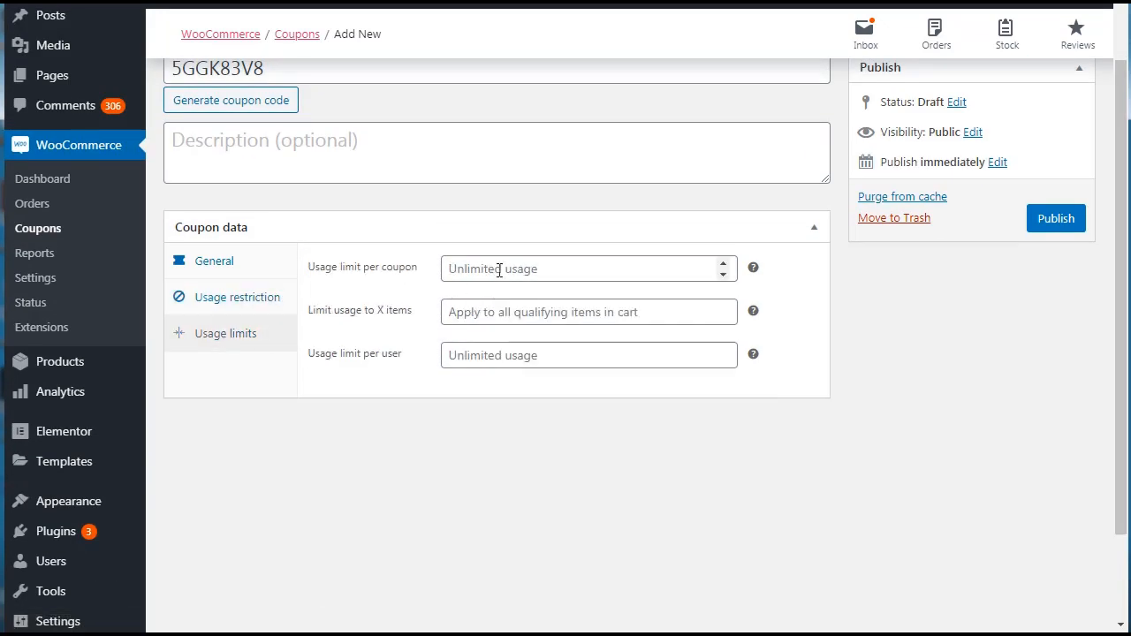
click(444, 232)
click(444, 232)
click(485, 269)
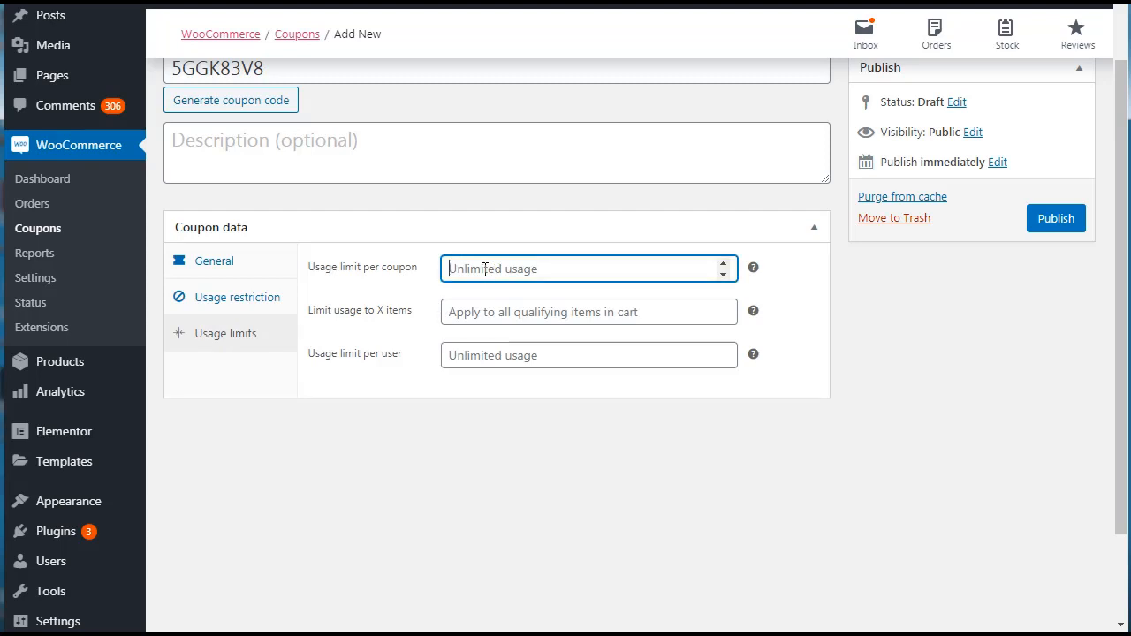
text(100)
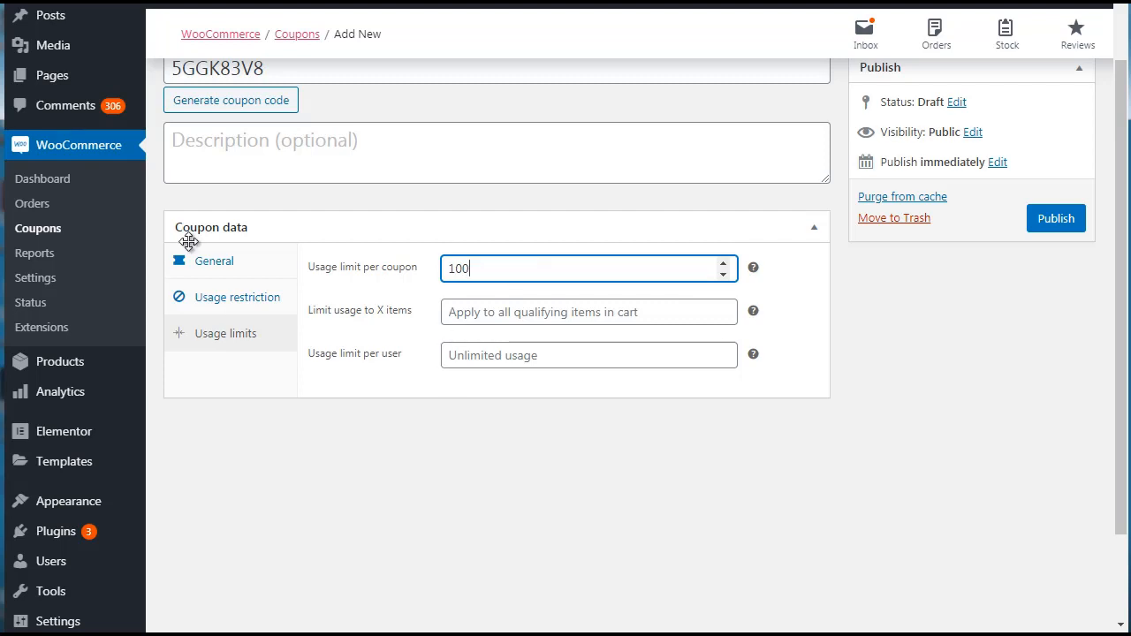
Leave the new coupon without publishing, view the WooCommerce sales reports, and show the general store settings.
click(36, 255)
click(666, 71)
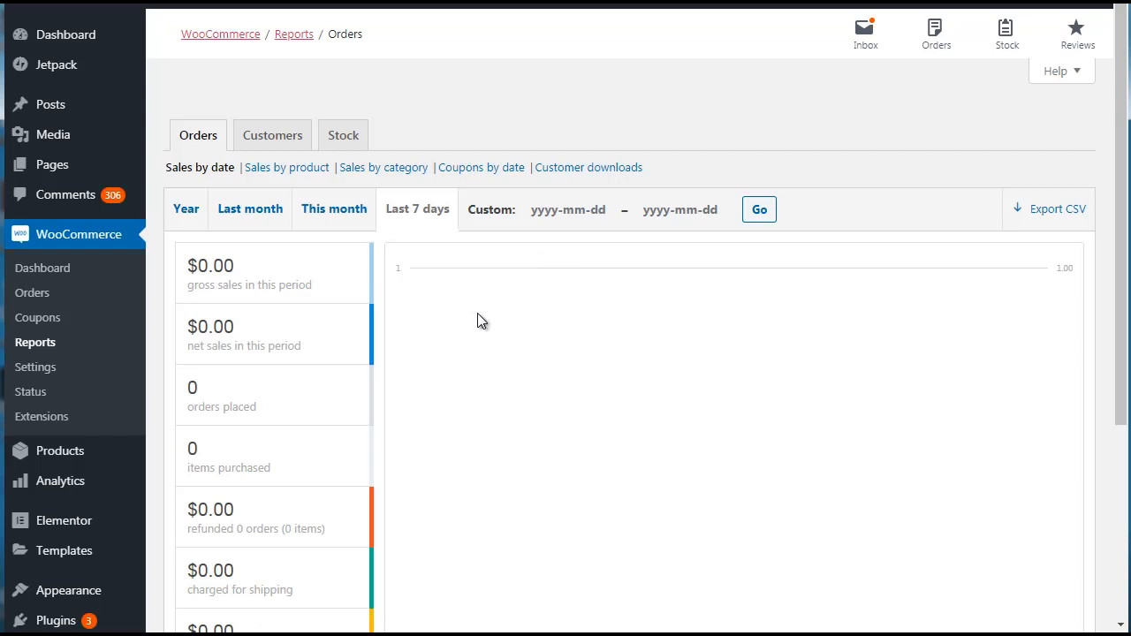
click(35, 369)
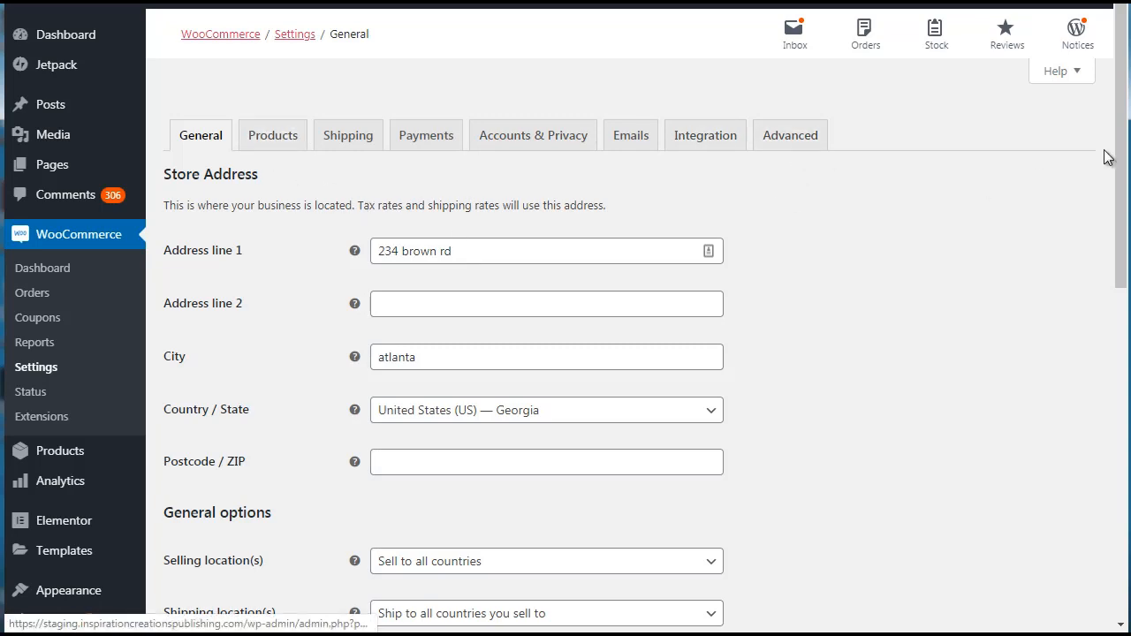
Look over the store's product settings, including the pages available as the shop page, and the list of email notifications.
mouse_move(1121, 177)
mouse_down()
mouse_move(1126, 482)
mouse_move(1127, 172)
mouse_up()
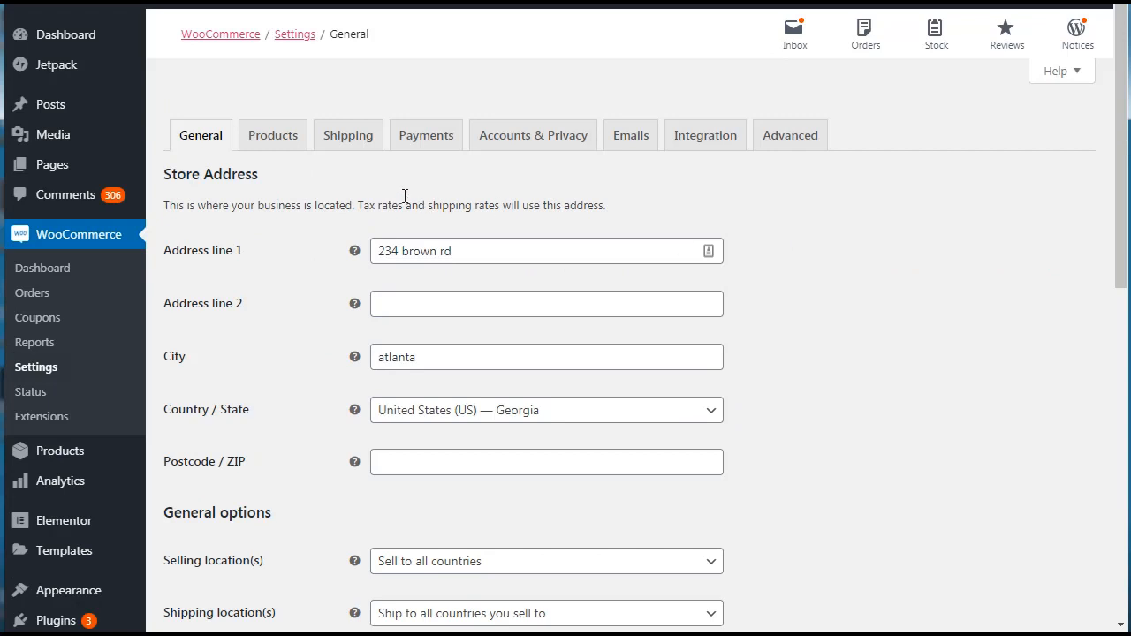
click(283, 144)
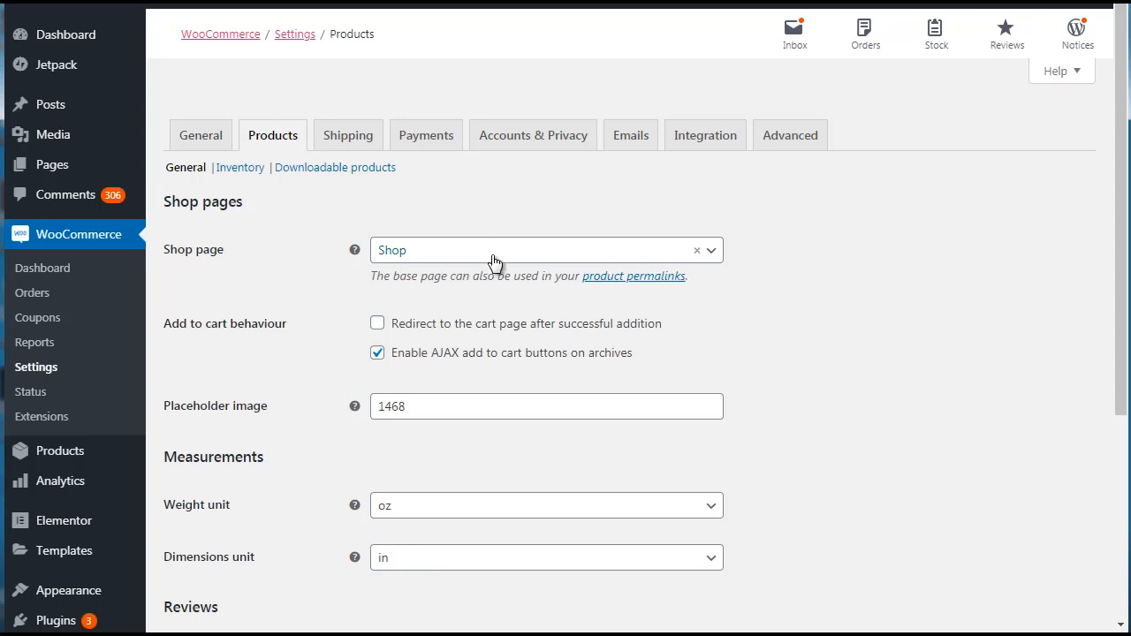
click(431, 265)
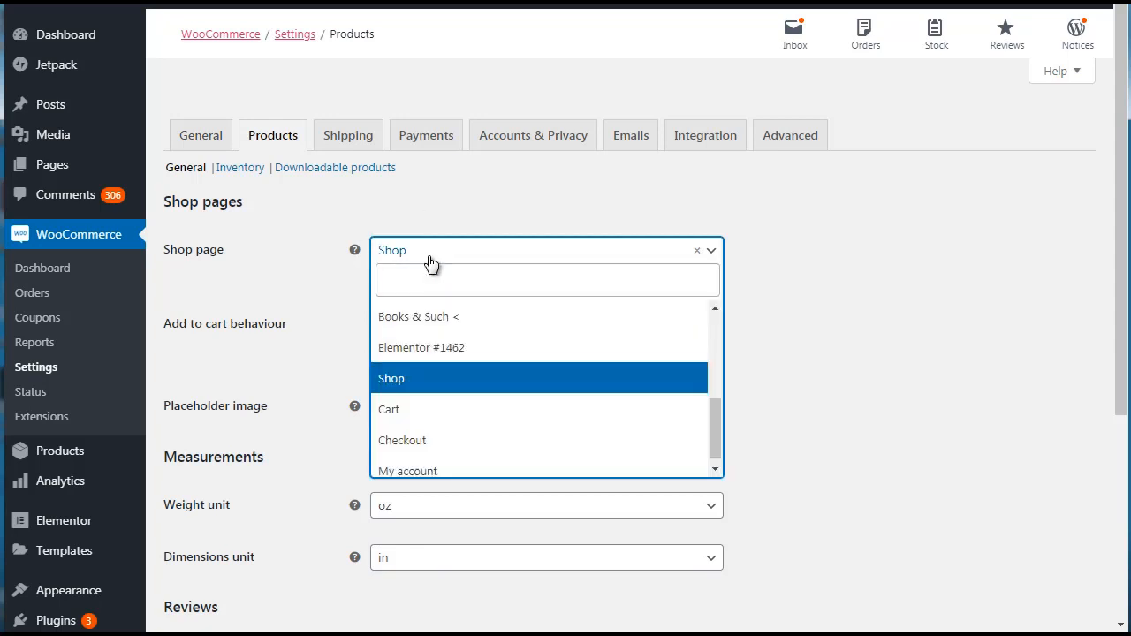
click(430, 258)
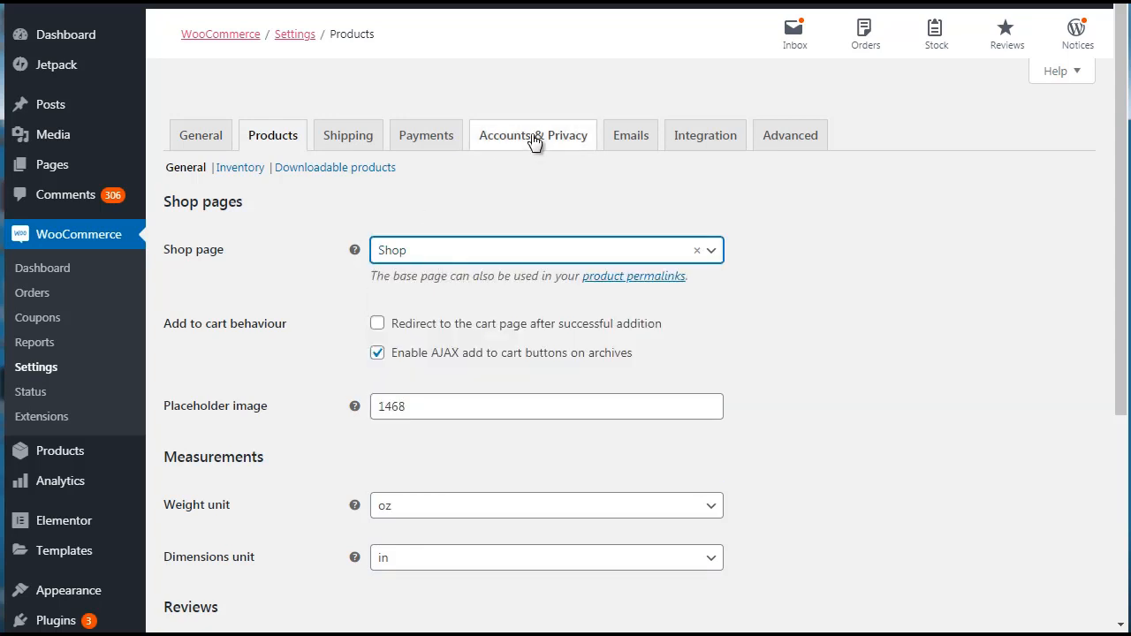
click(620, 144)
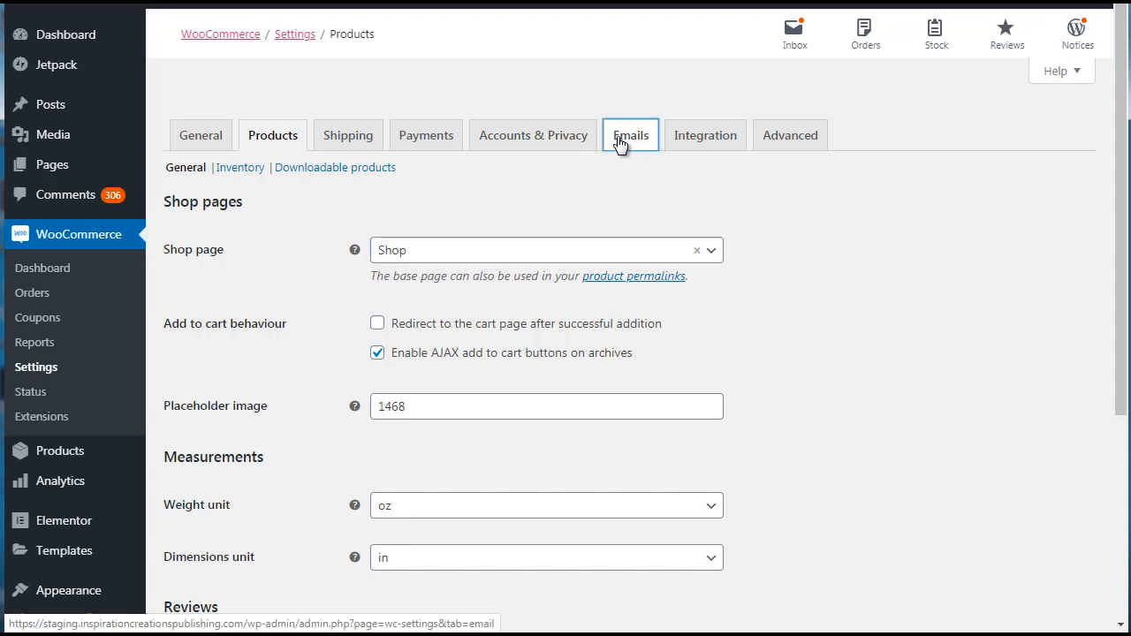
scroll(620, 144, down, 4)
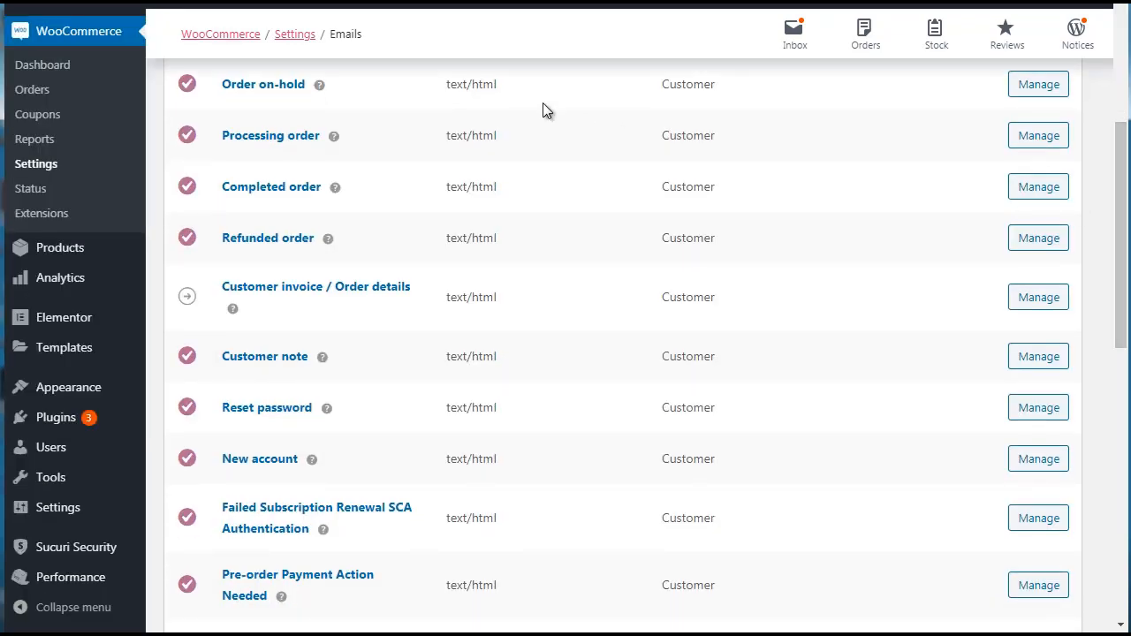
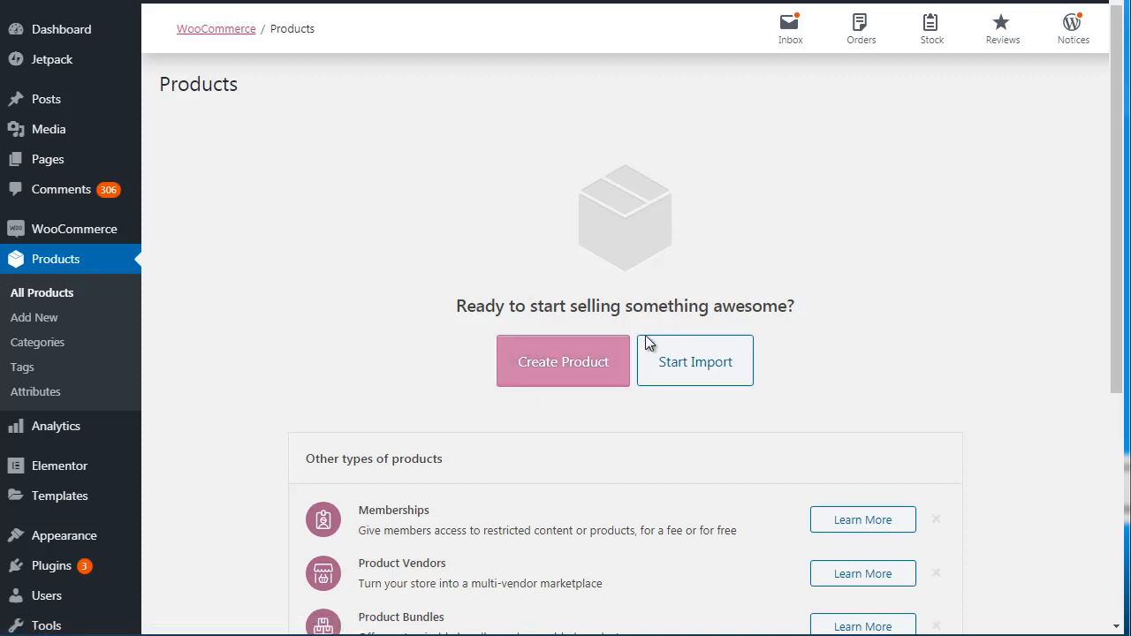
Look over the page for importing products from a CSV file and bring up a blank new-product form.
click(552, 346)
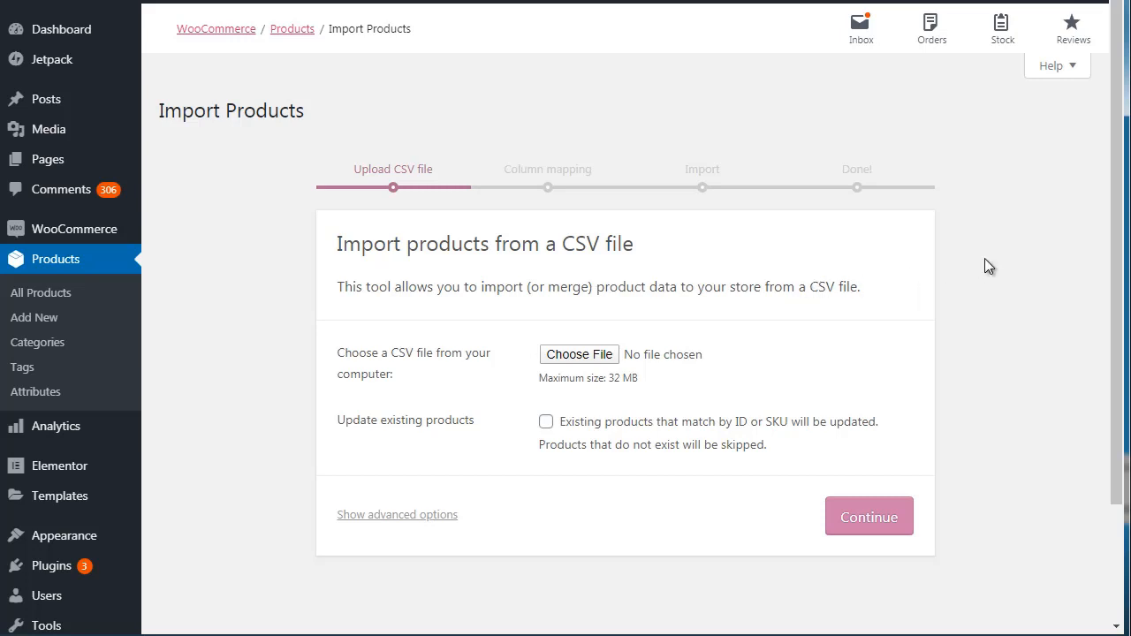
scroll(1118, 232, down, 2)
scroll(1117, 231, up, 2)
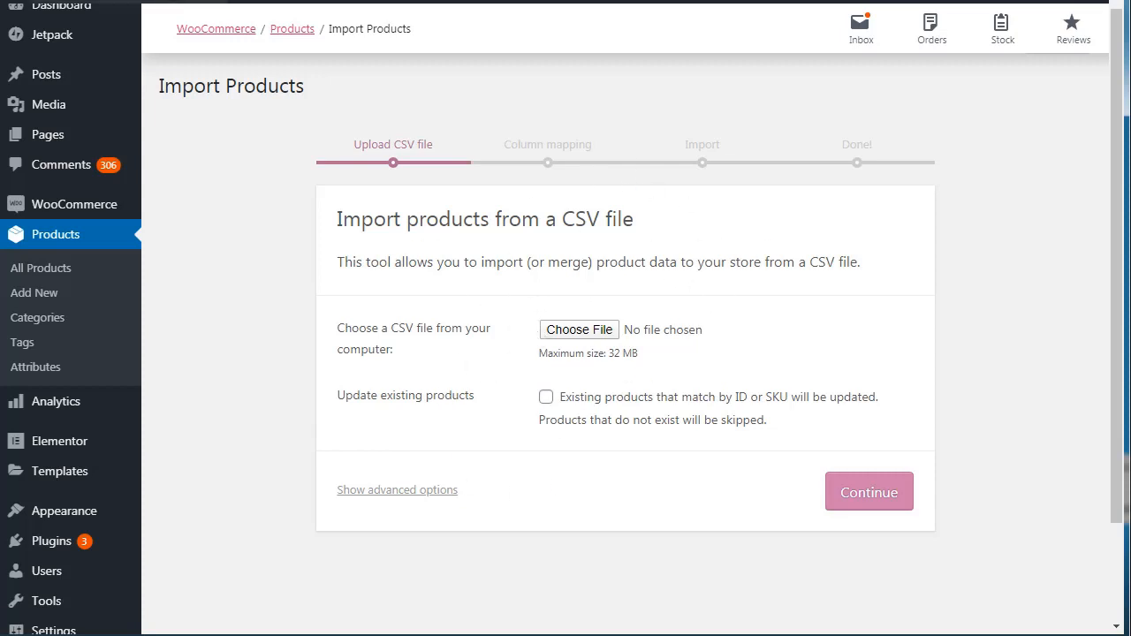
click(132, 2)
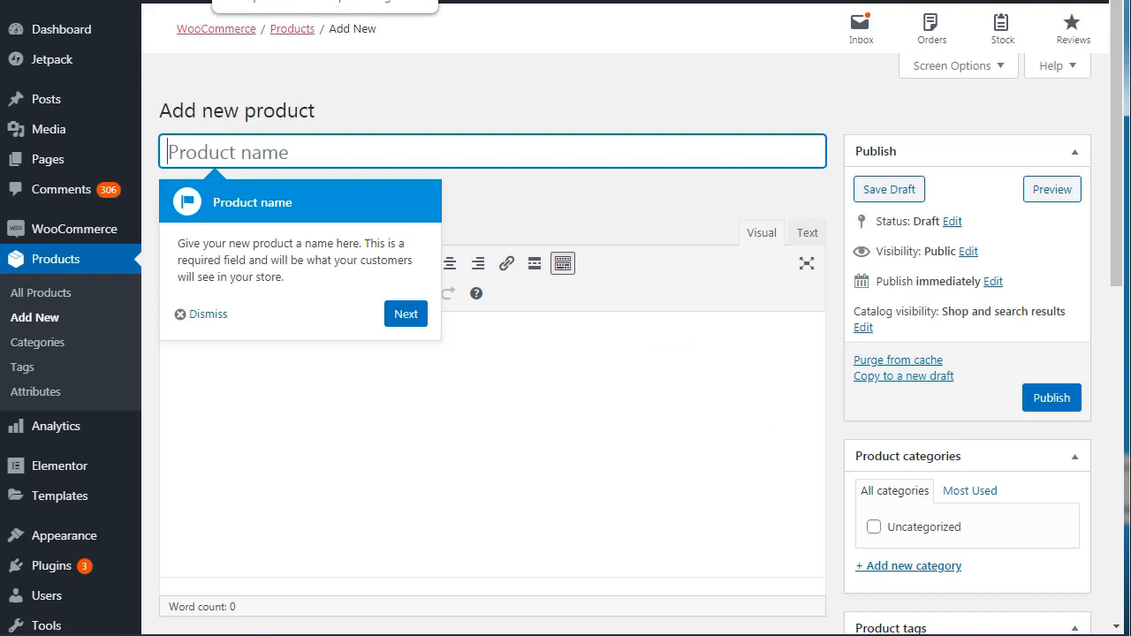
Dismiss the guided product walkthrough and name the new product "Book 1".
click(405, 315)
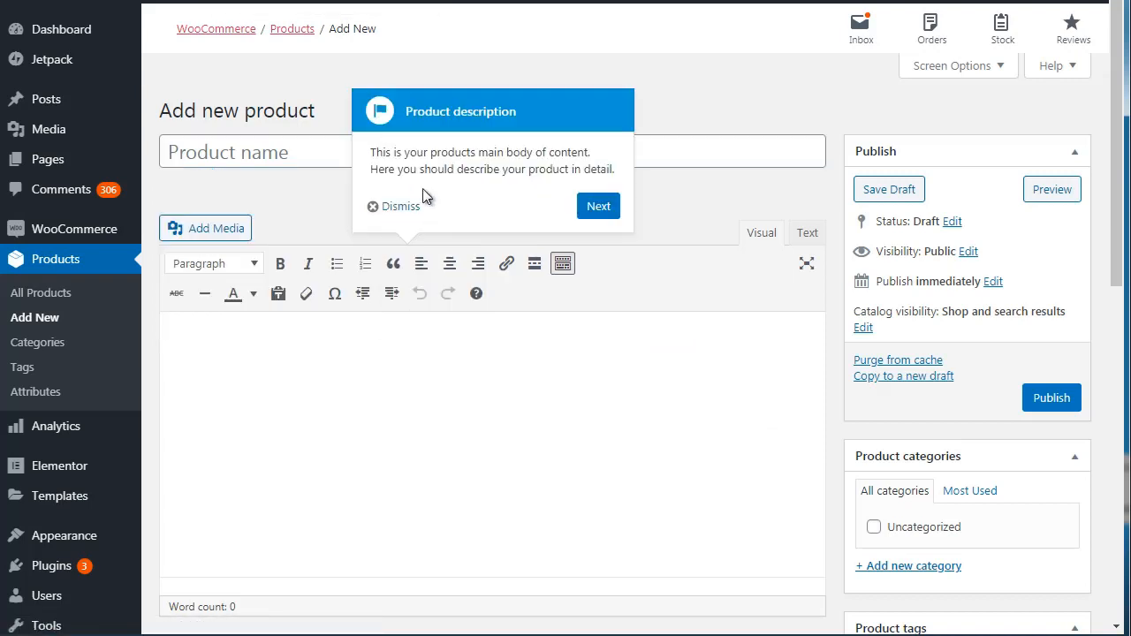
click(406, 205)
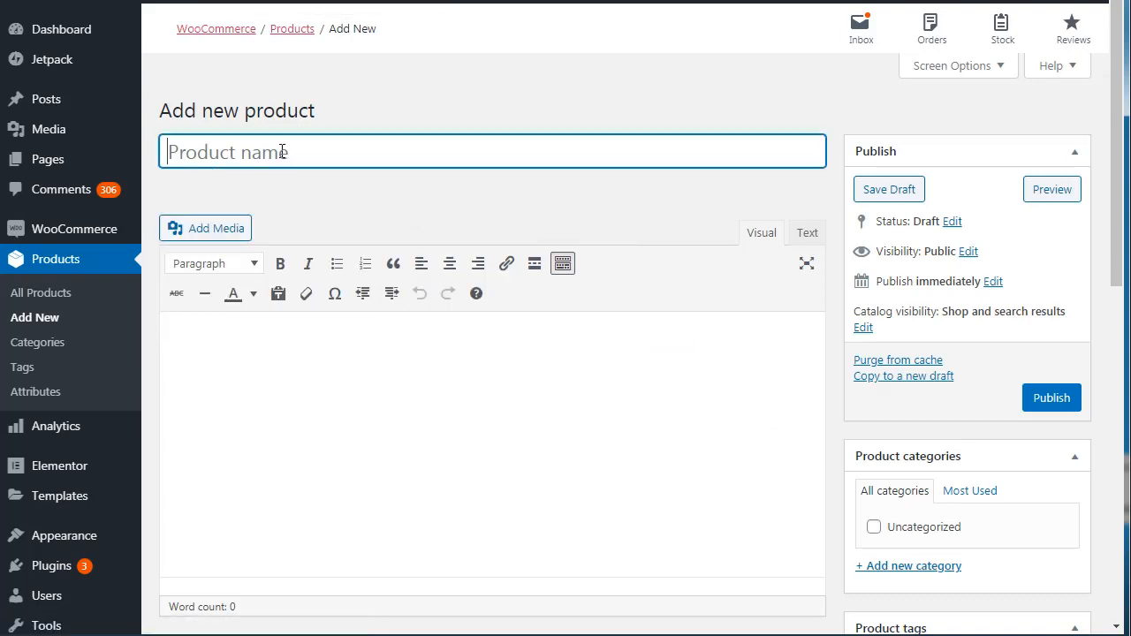
text(Boo)
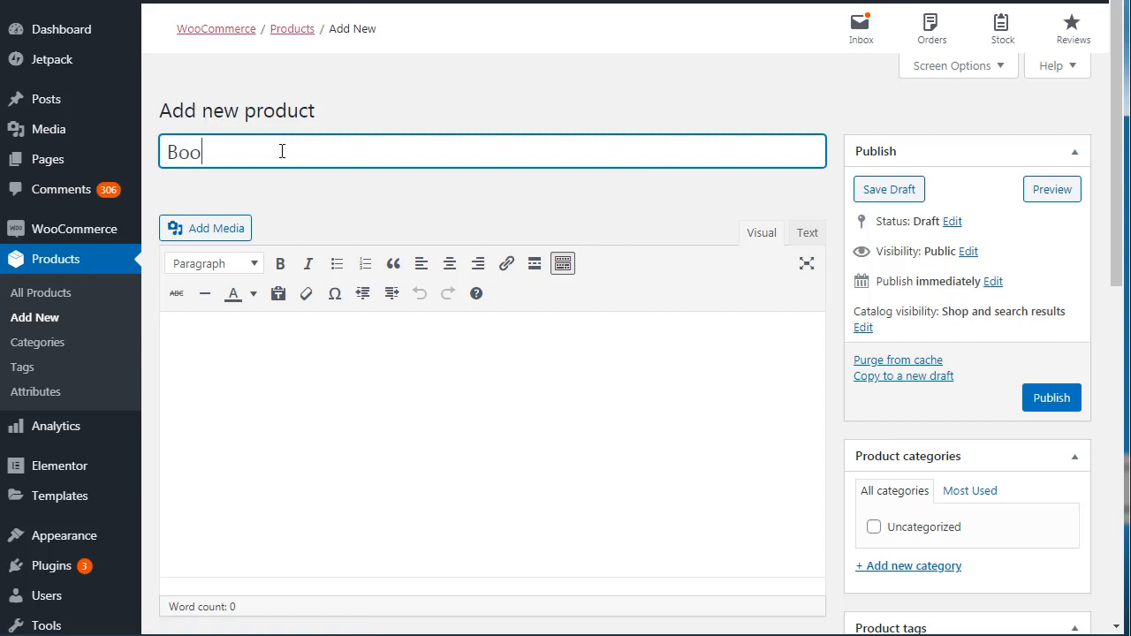
text(k 1)
Enter "Description" as the product's main description text and format it as a bulleted list.
click(280, 386)
text(Deskcr)
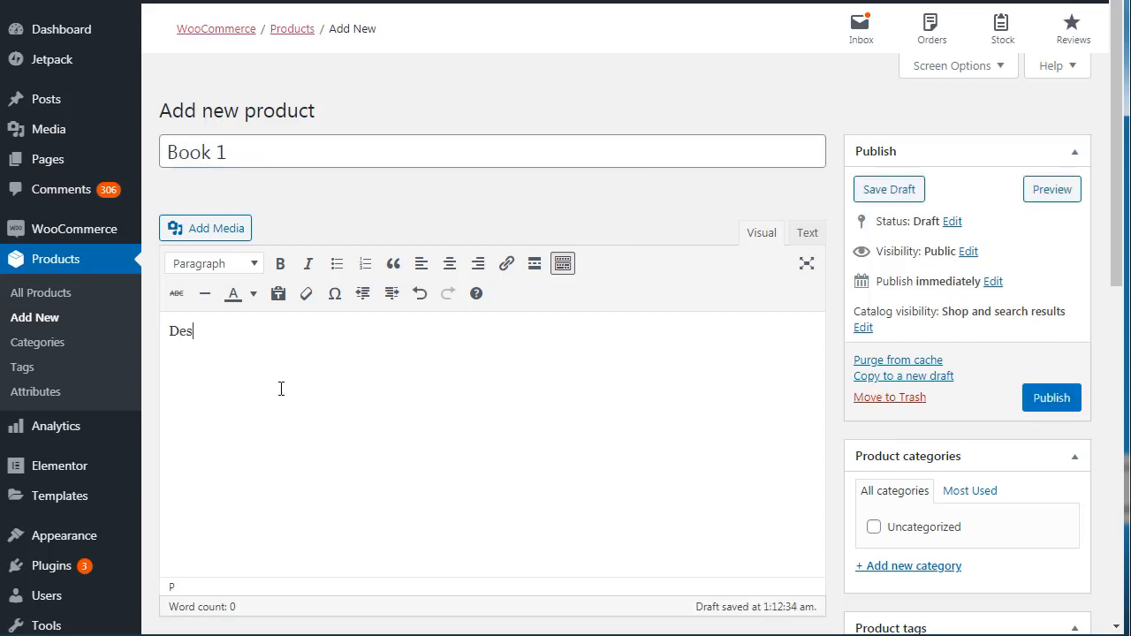
key(BackSpace)
key(BackSpace)
key(BackSpace)
text(cr)
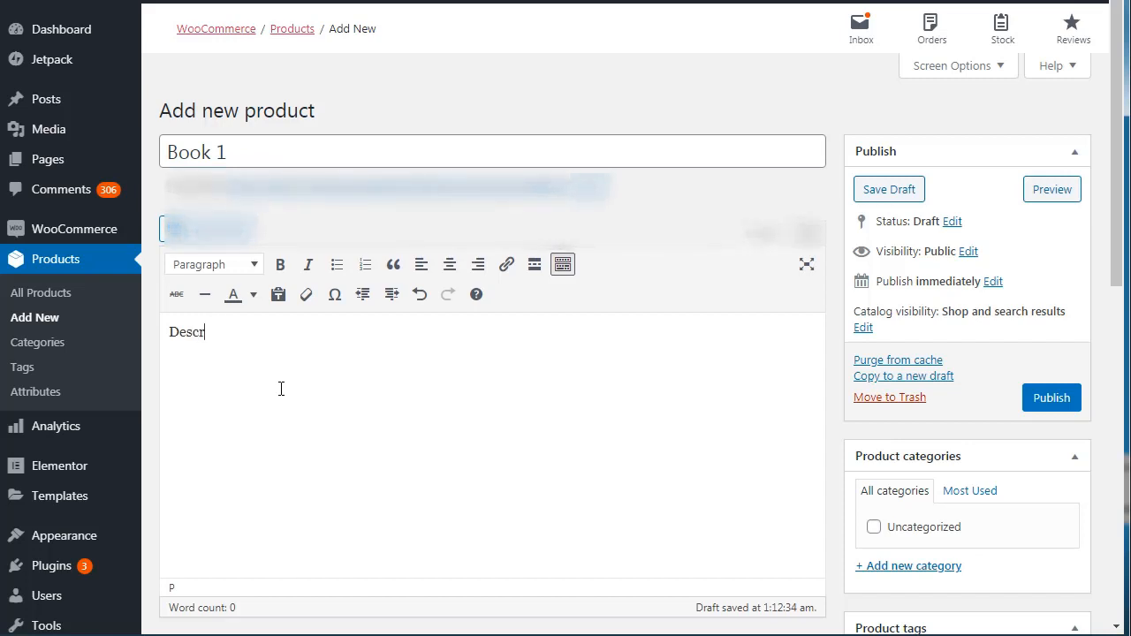
text(iption)
key(ctrl+a)
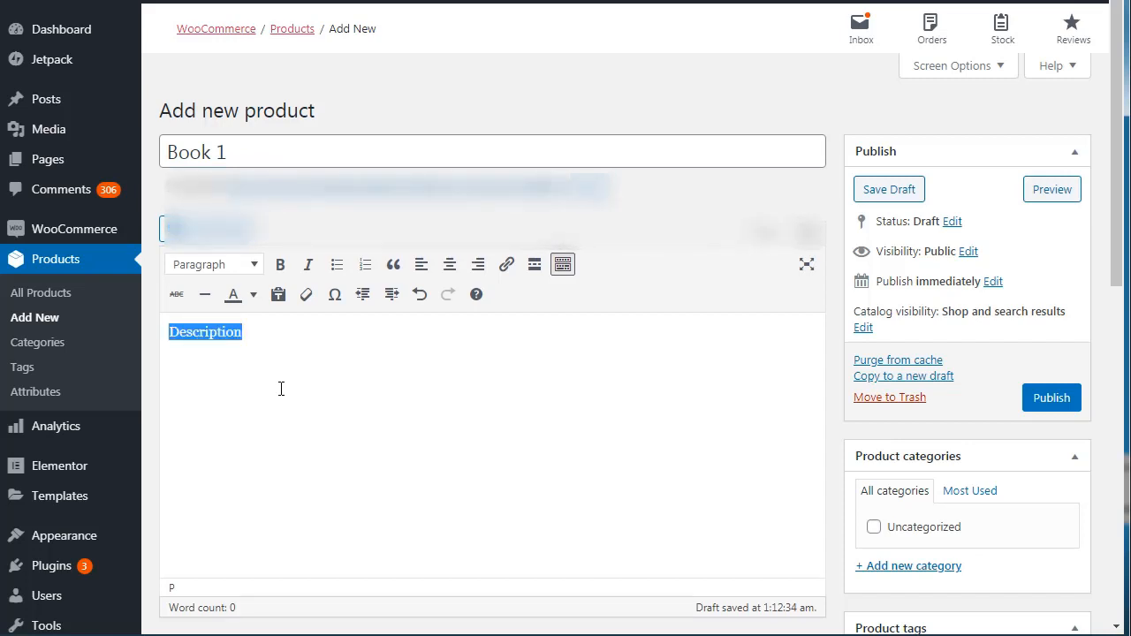
click(336, 265)
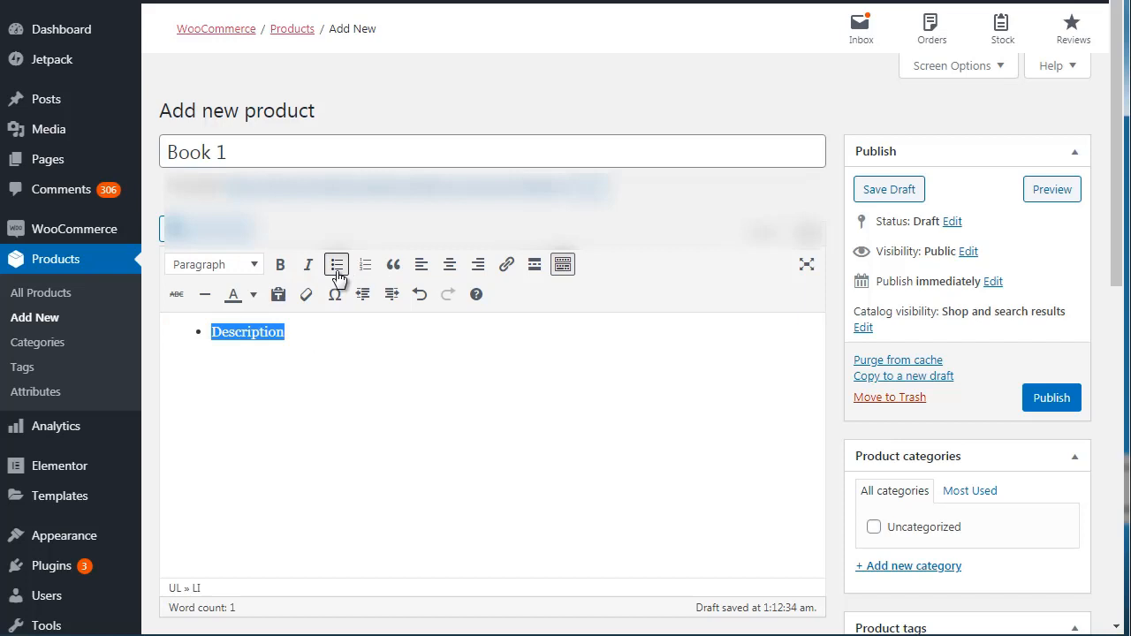
Add the bullets "Feature 1", "Feature 2" and "Feature 3" below "Description" in the product description.
click(329, 341)
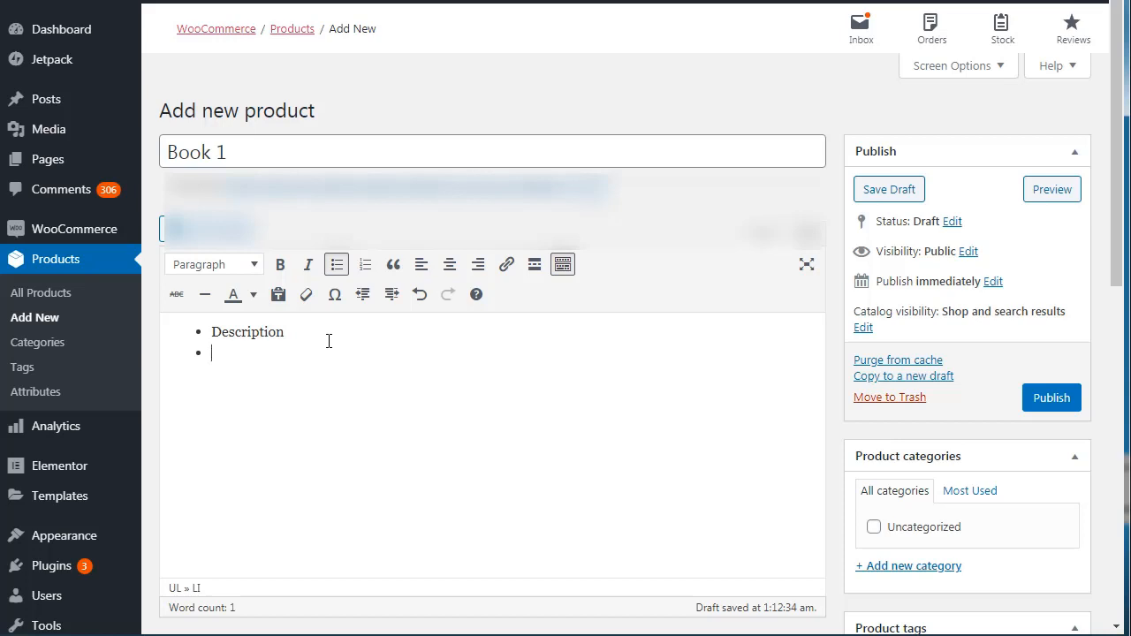
text(Feature 1)
key(Return)
text(Feature 2)
key(Return)
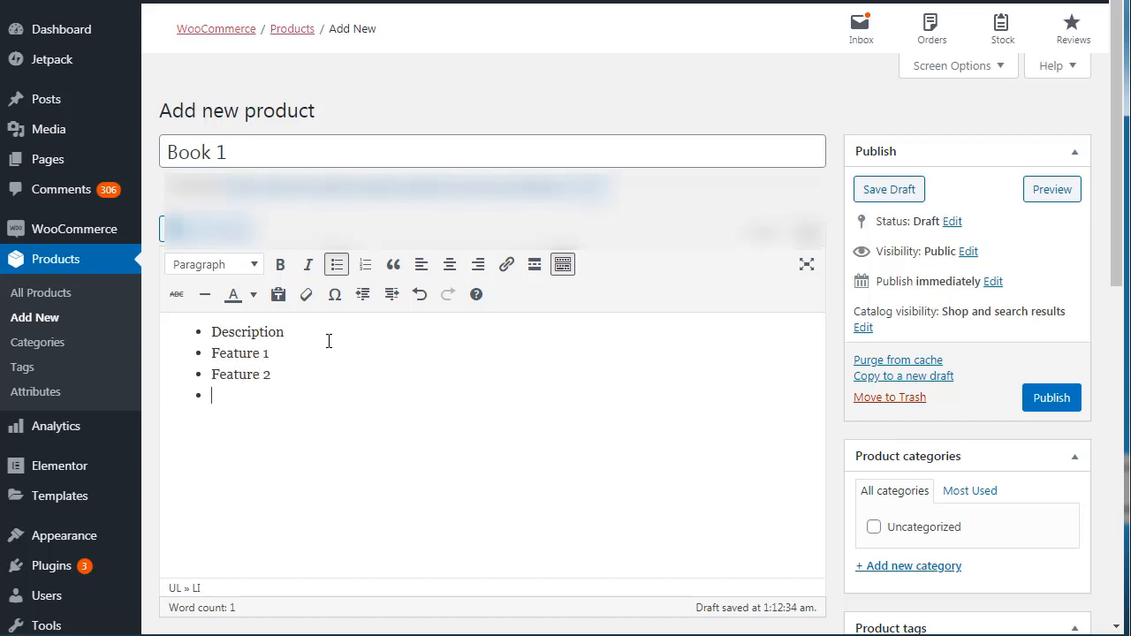
text(Feature 3)
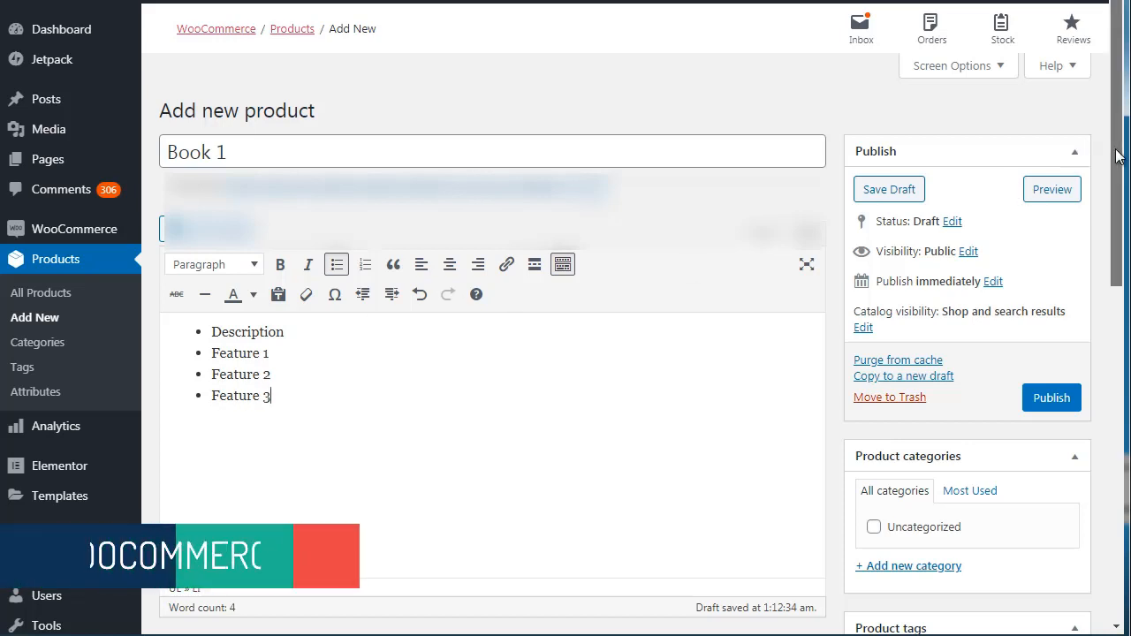
Look over the product types available in the product data, leaving Simple product selected.
scroll(1111, 292, down, 3)
drag(1111, 292, 1112, 375)
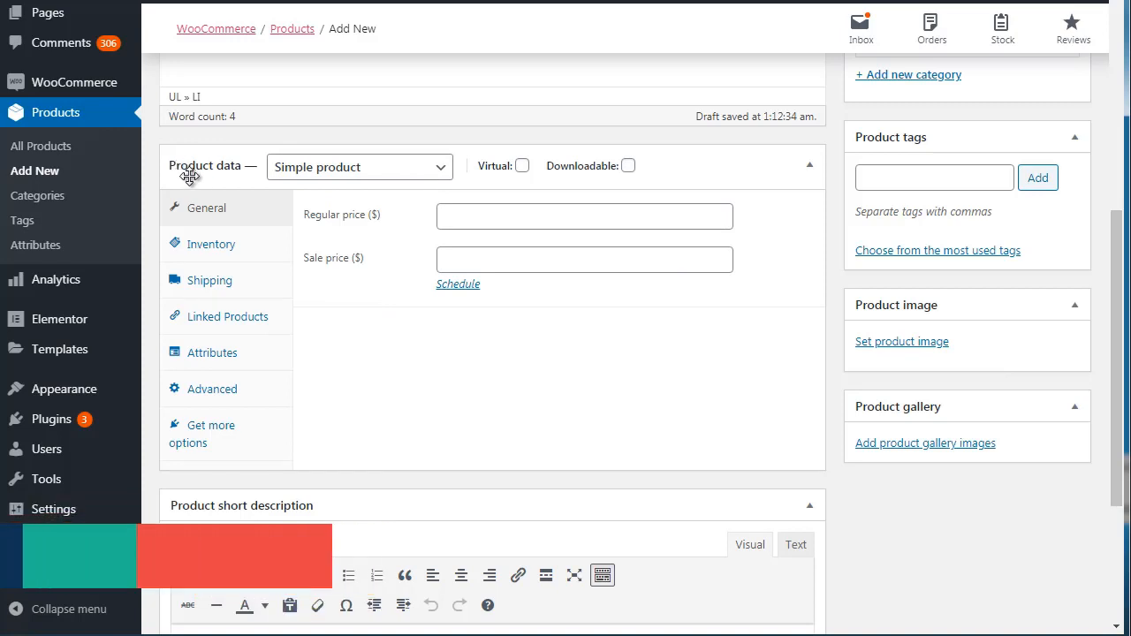
click(306, 174)
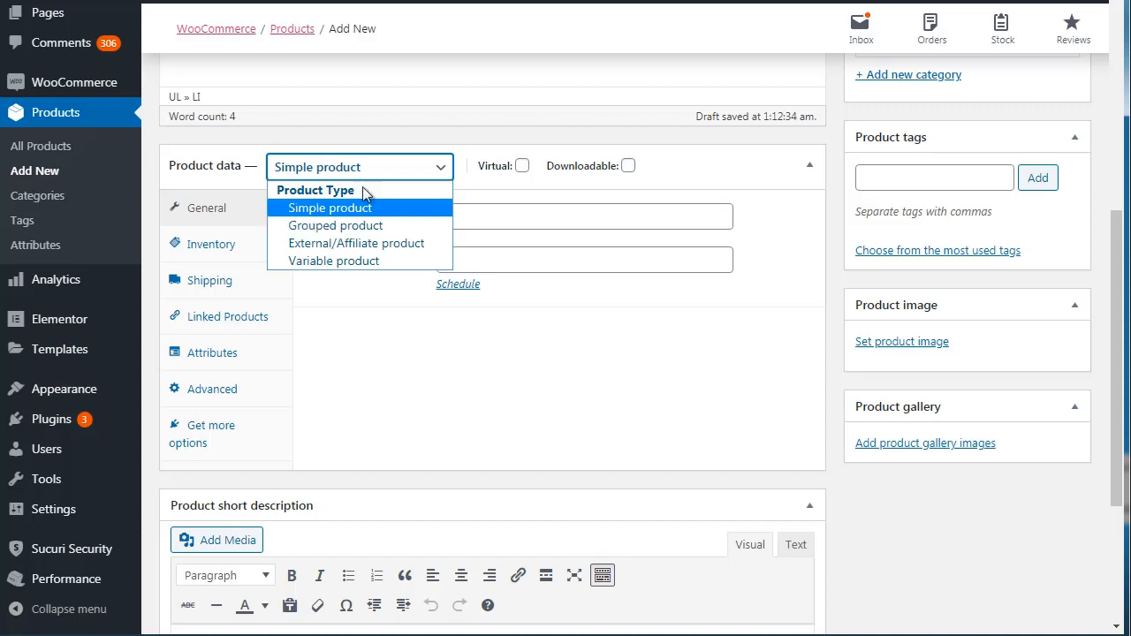
click(386, 143)
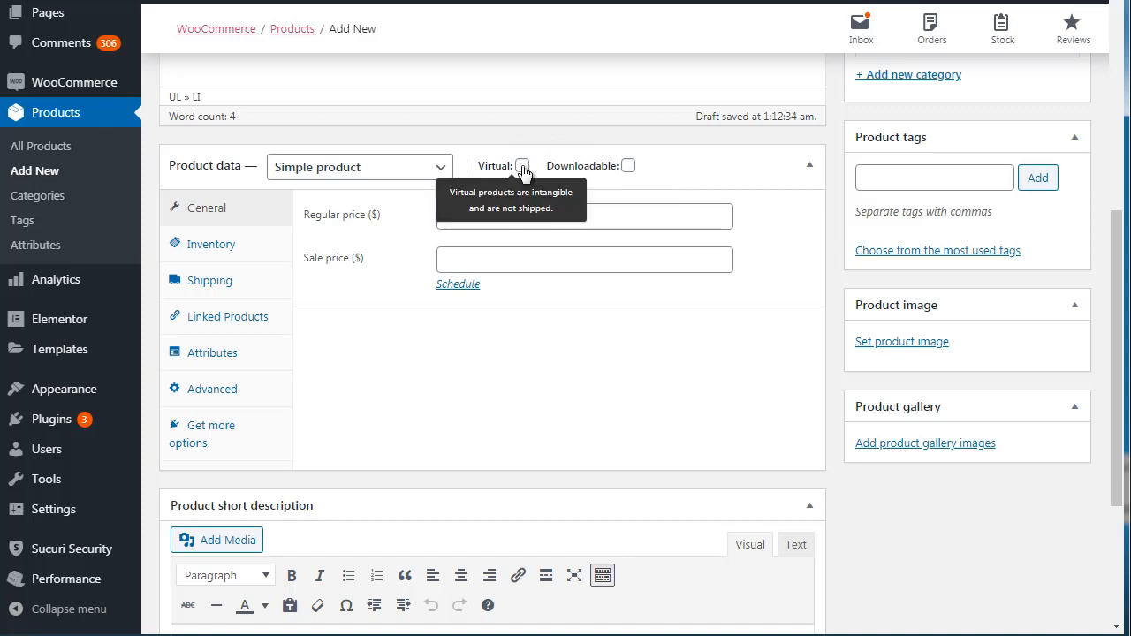
Mark the simple product as downloadable but not virtual, and look over its file, download limit and expiry options.
click(628, 166)
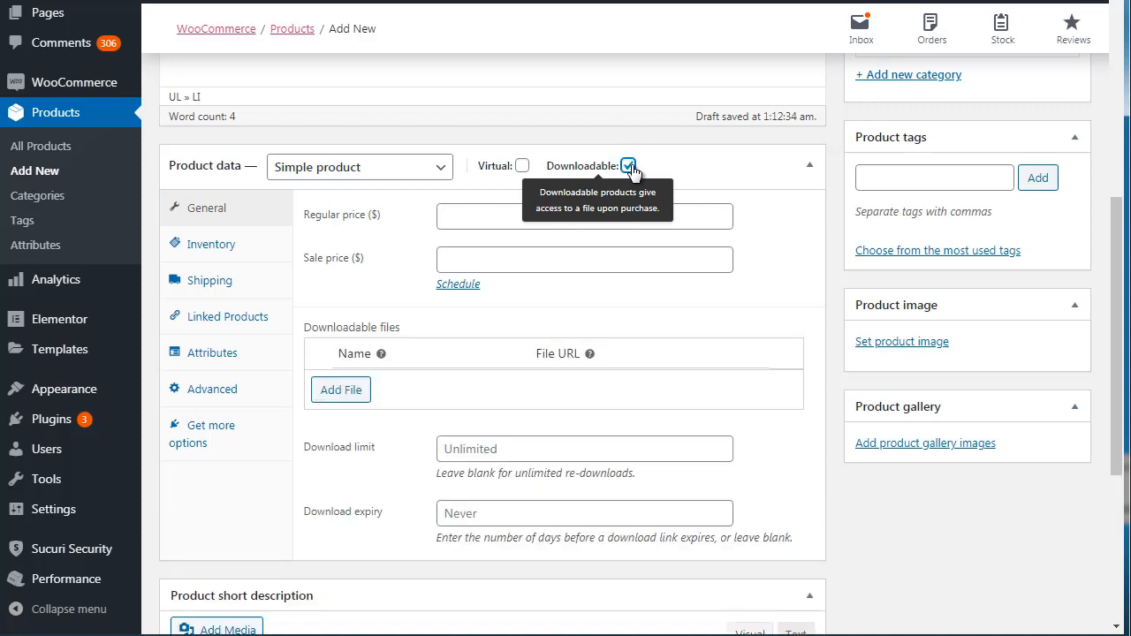
click(523, 167)
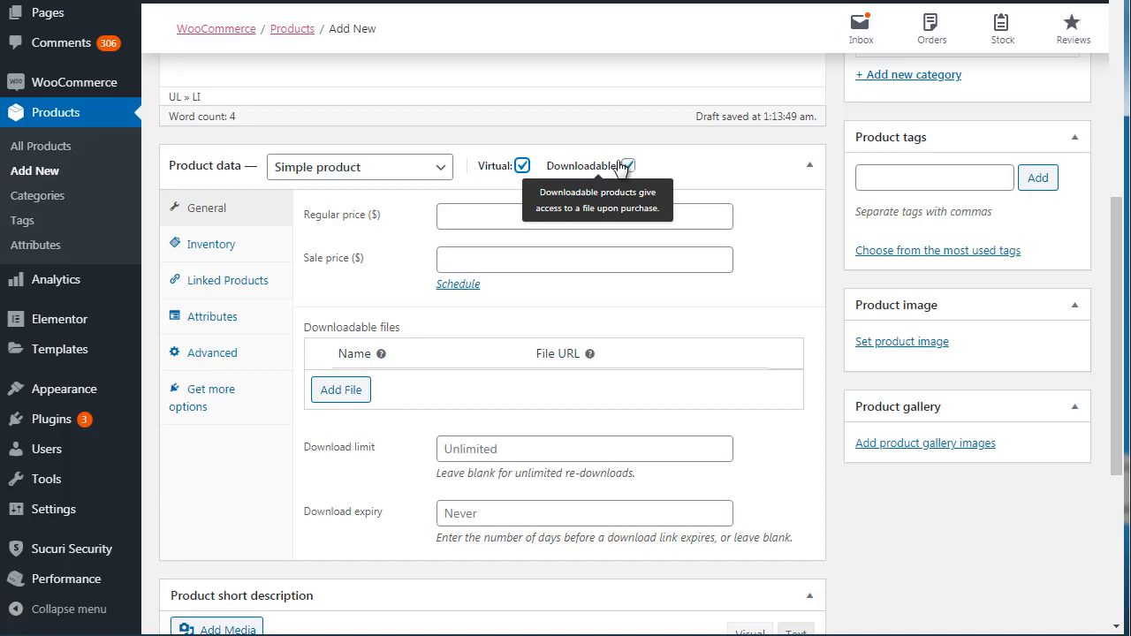
click(522, 166)
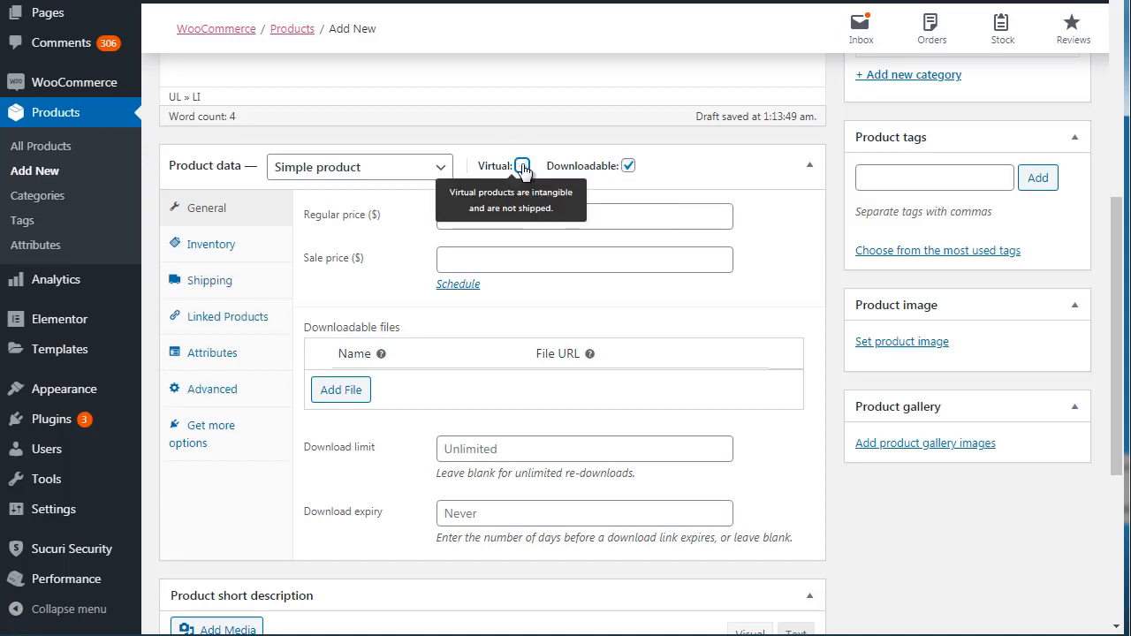
click(628, 167)
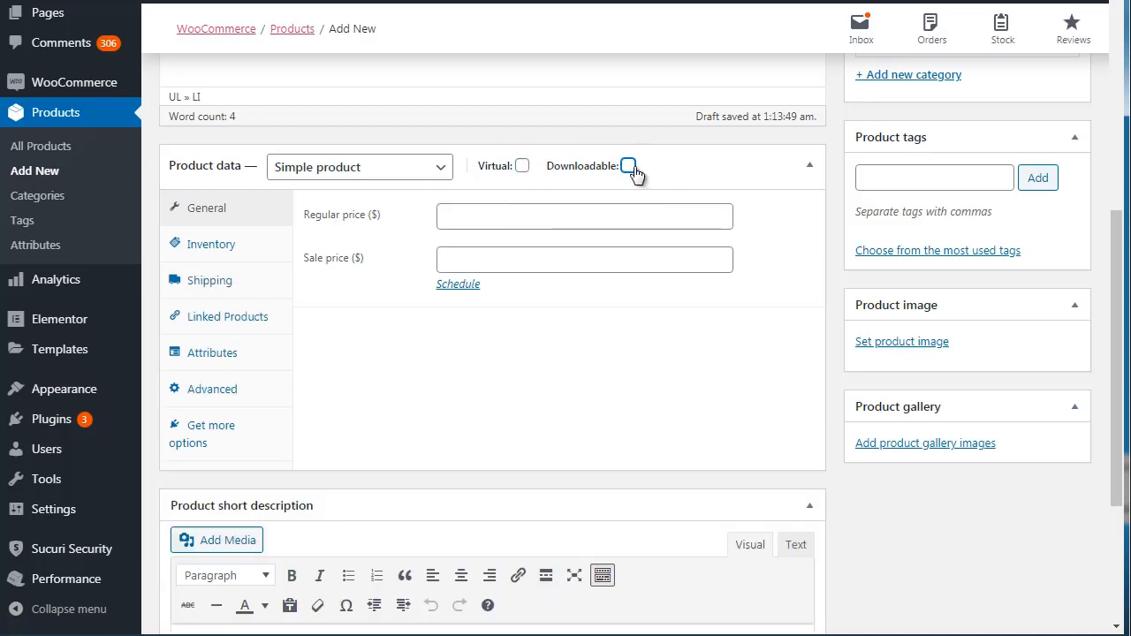
click(628, 167)
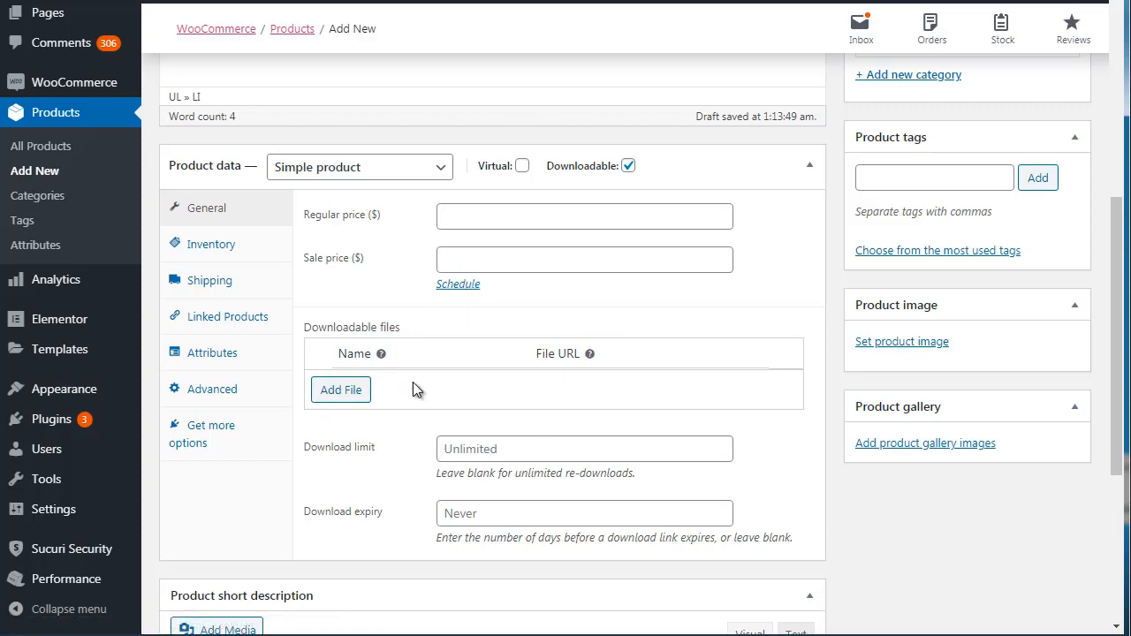
mouse_move(1116, 266)
mouse_down()
mouse_move(1119, 349)
mouse_move(1109, 275)
mouse_up()
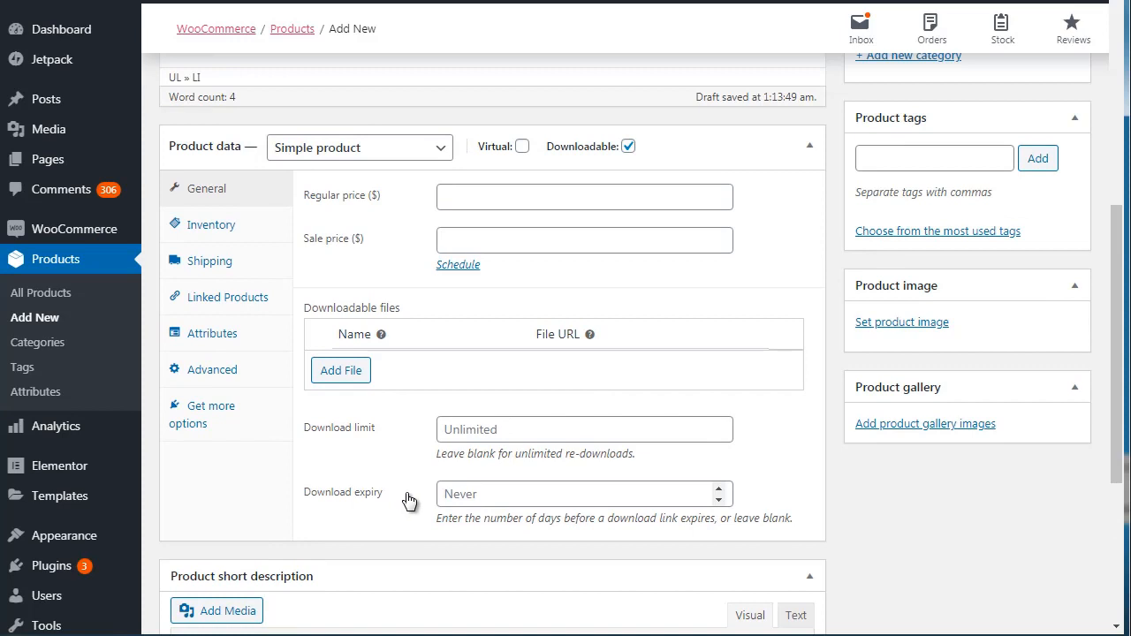
Look over the product's inventory settings, including the stock status choices and the option to sell it individually.
click(208, 229)
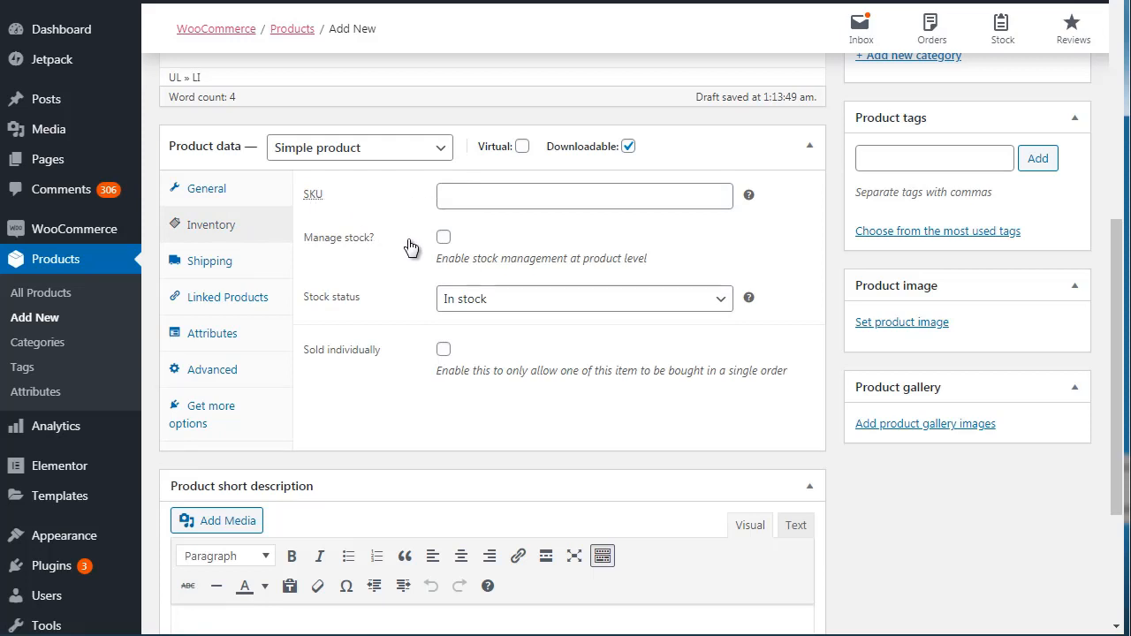
click(449, 309)
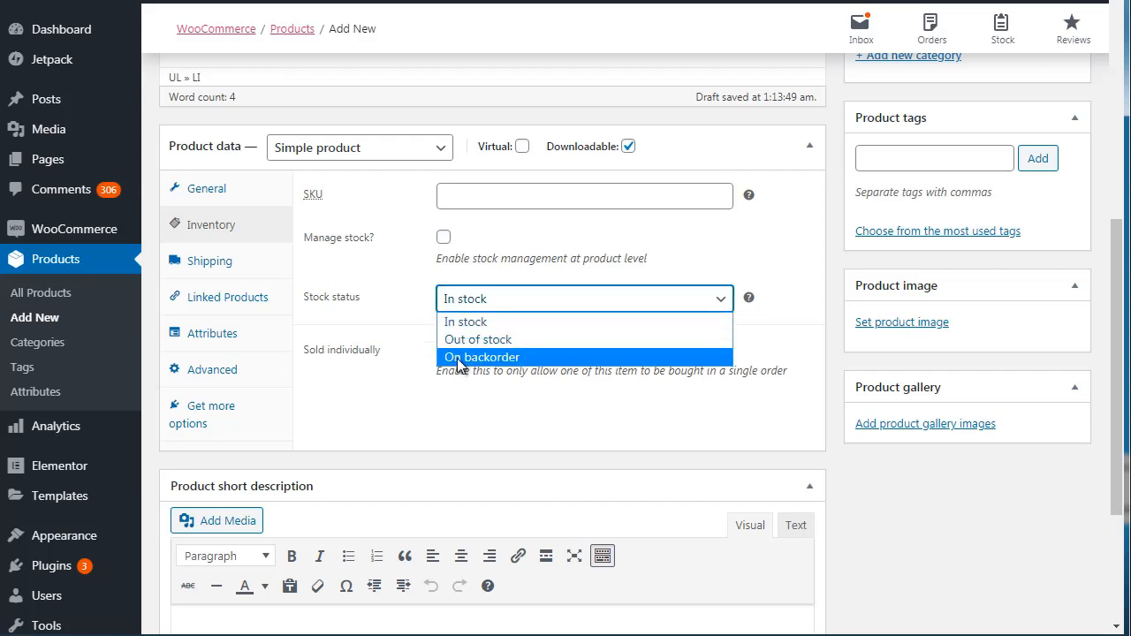
click(408, 317)
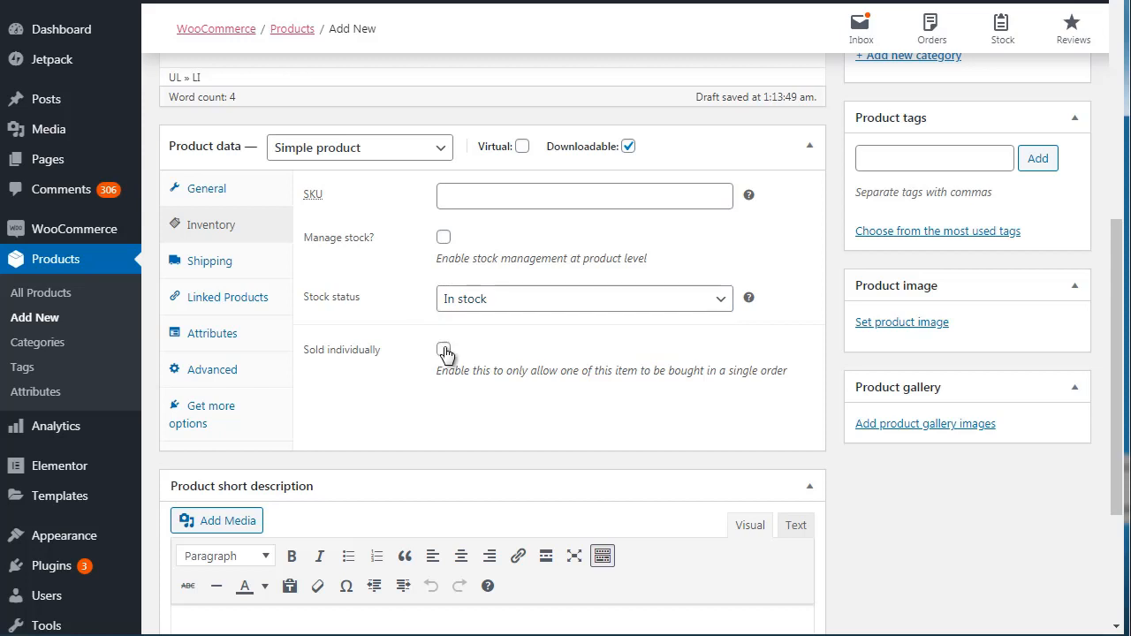
Look over the product's shipping weight and dimensions, its upsell and cross-sell links, and the short description area.
click(225, 262)
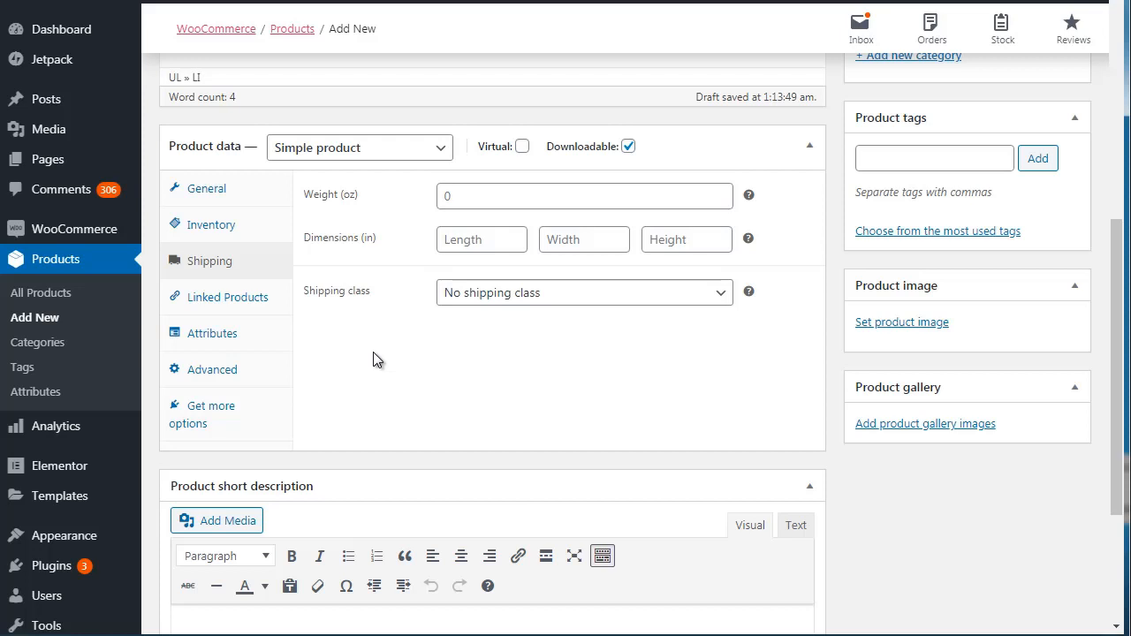
click(258, 309)
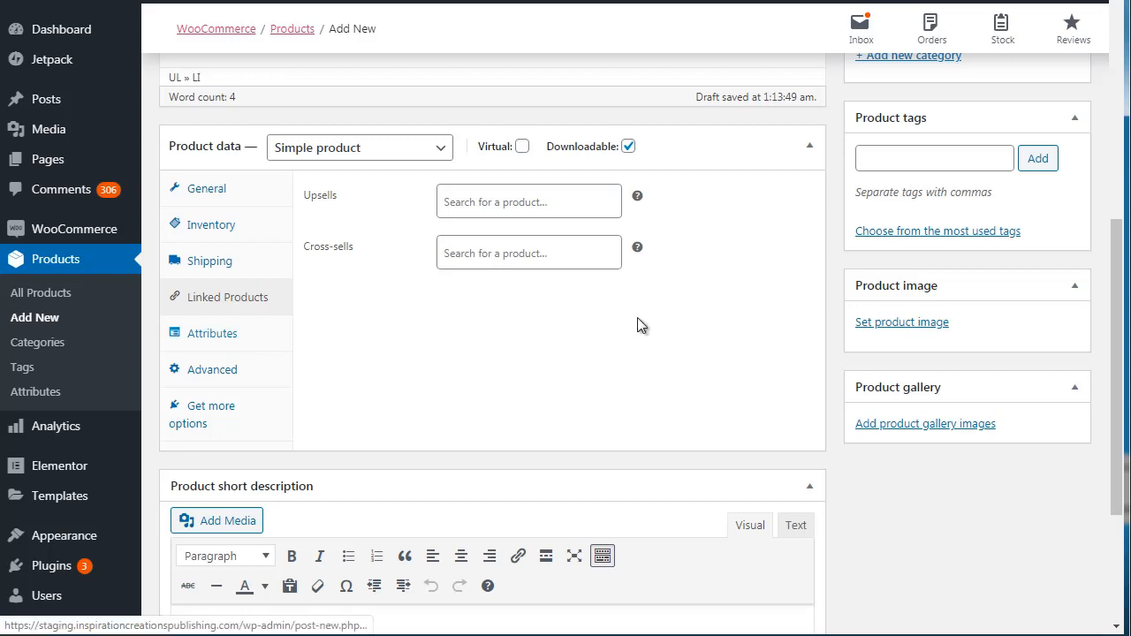
drag(1117, 248, 1116, 289)
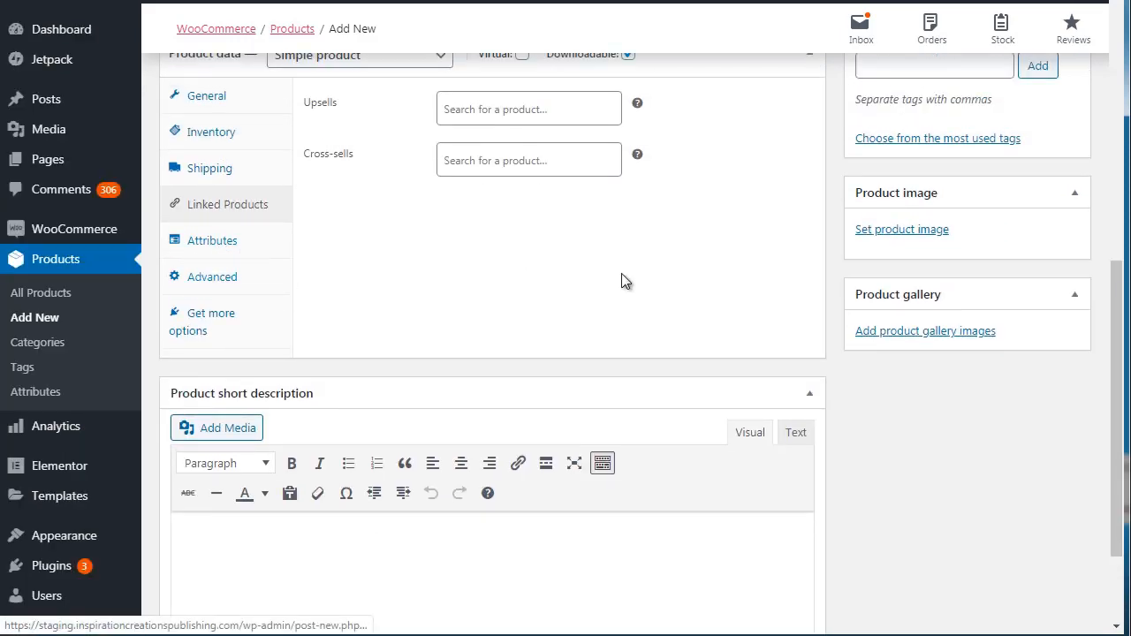
drag(1118, 320, 1113, 264)
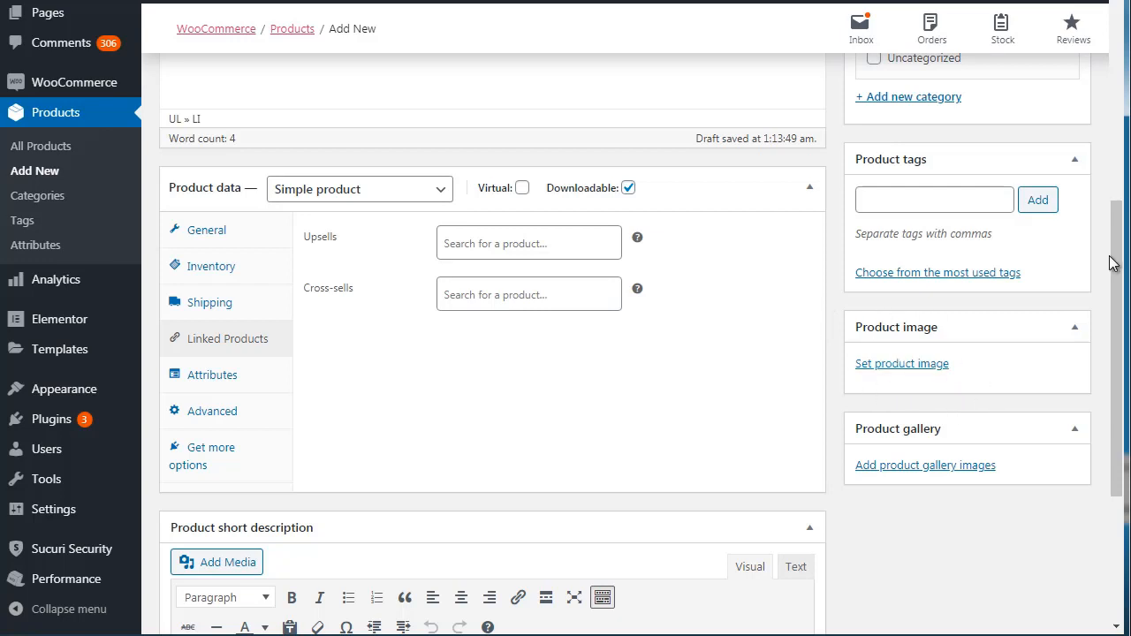
Set the product's regular price to $30 and sale price to $10, and publish the product.
drag(1116, 265, 1117, 137)
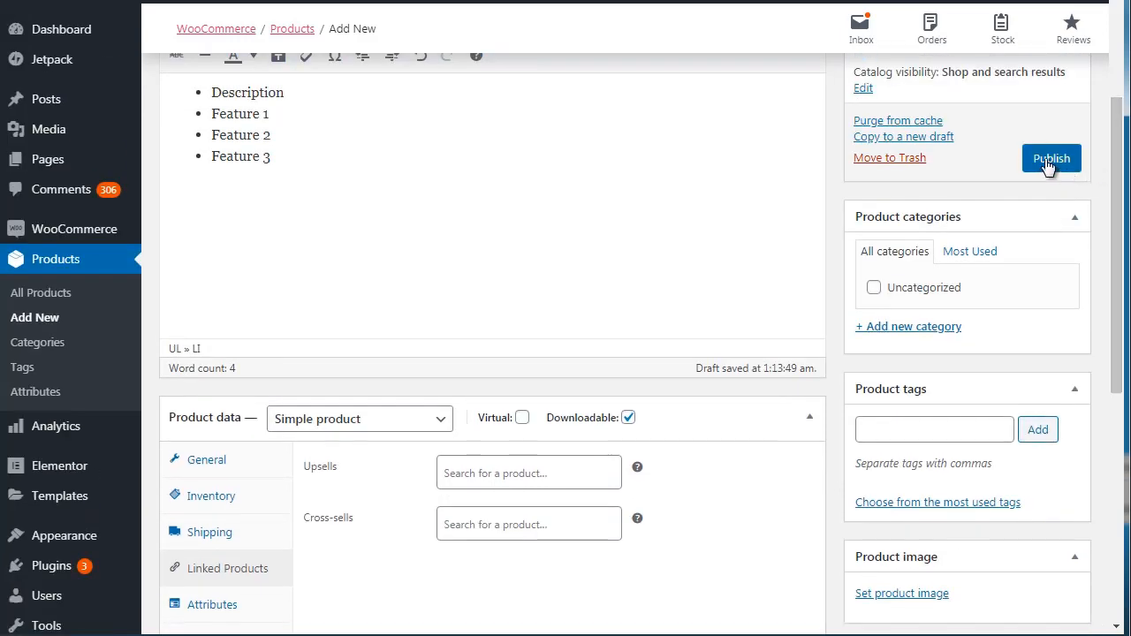
click(204, 460)
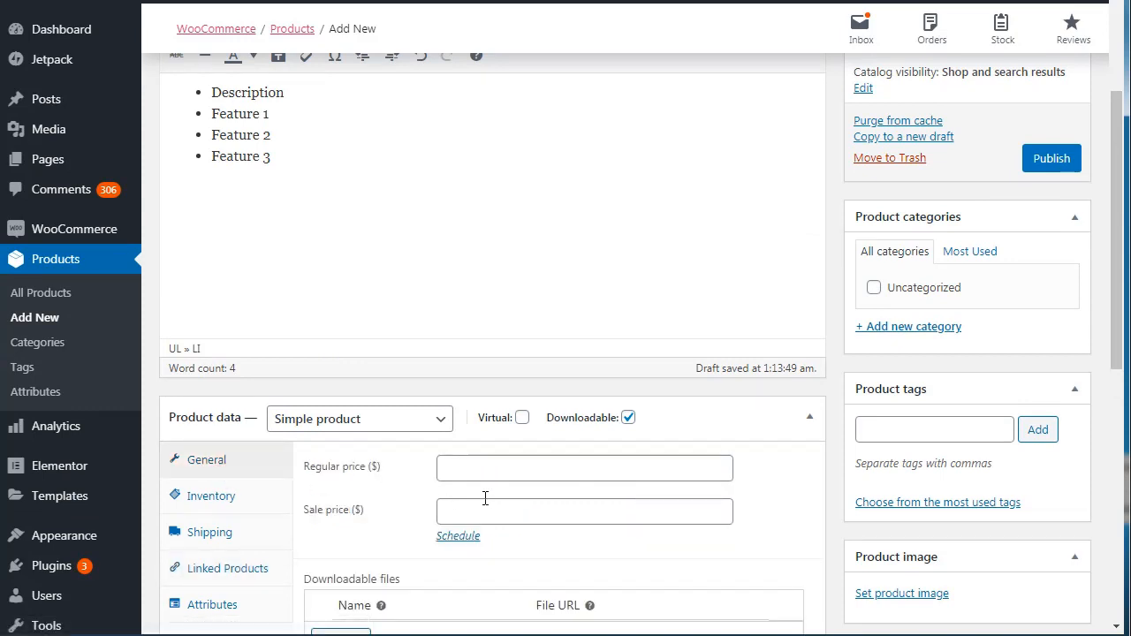
click(492, 504)
text(10)
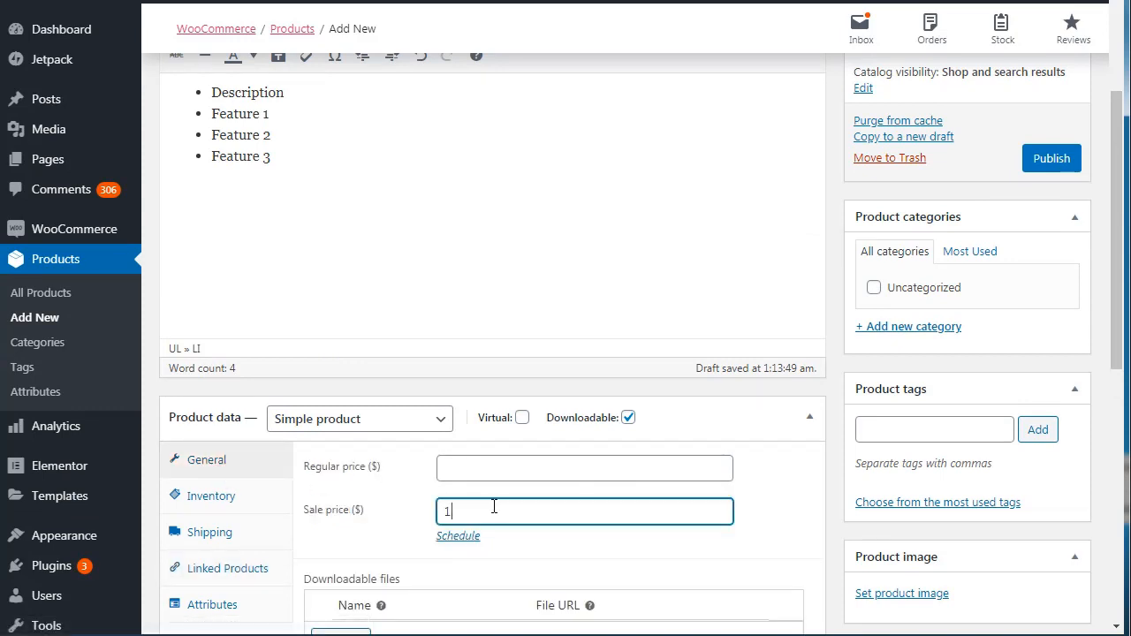
click(487, 471)
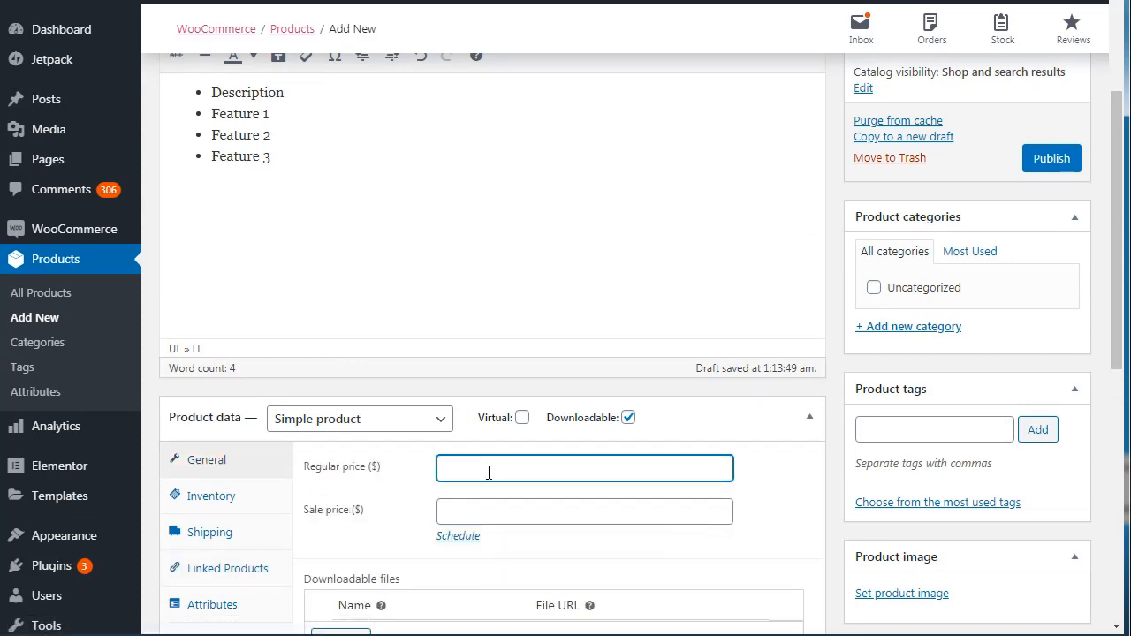
text(30)
click(463, 507)
text(10)
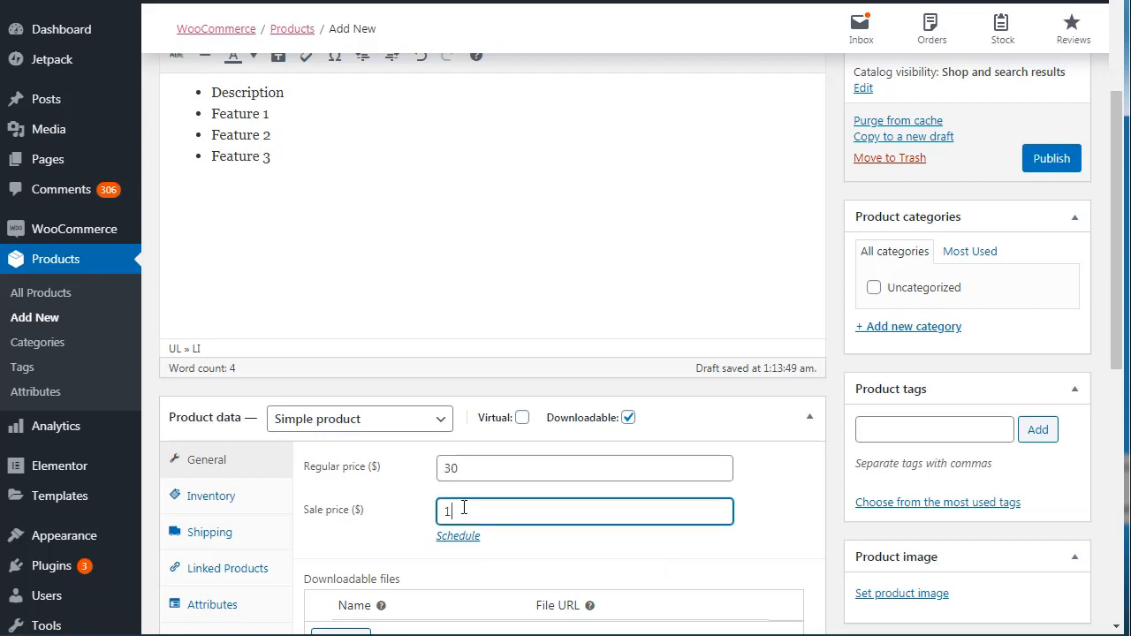
click(1049, 168)
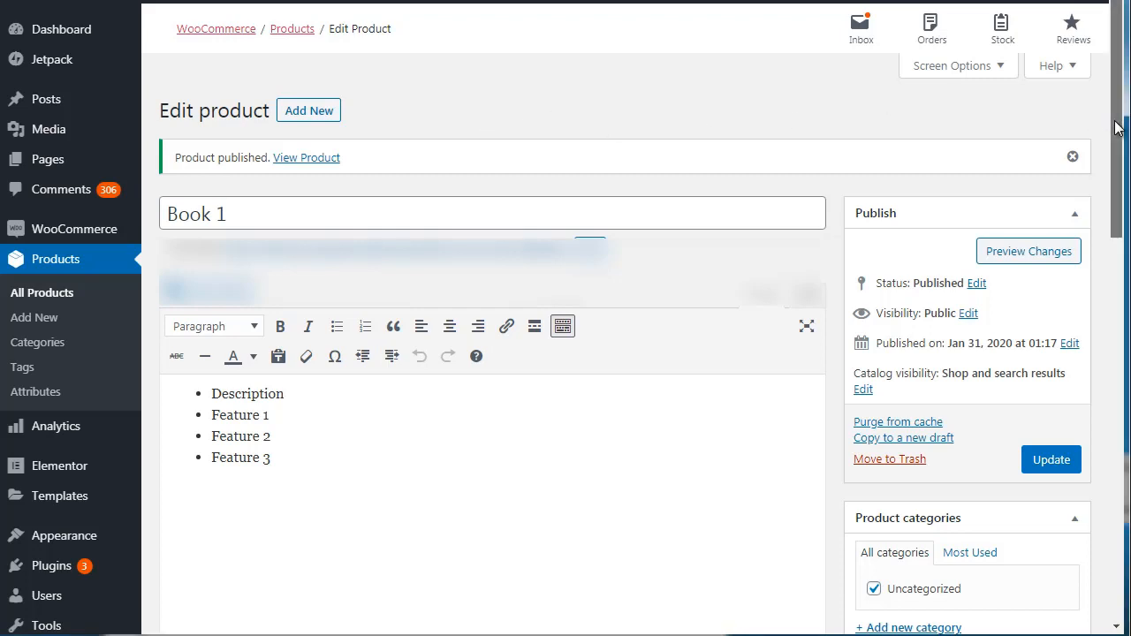
Open the store's product categories and product tags pages in separate browser tabs and look over both pages.
drag(1116, 128, 1120, 215)
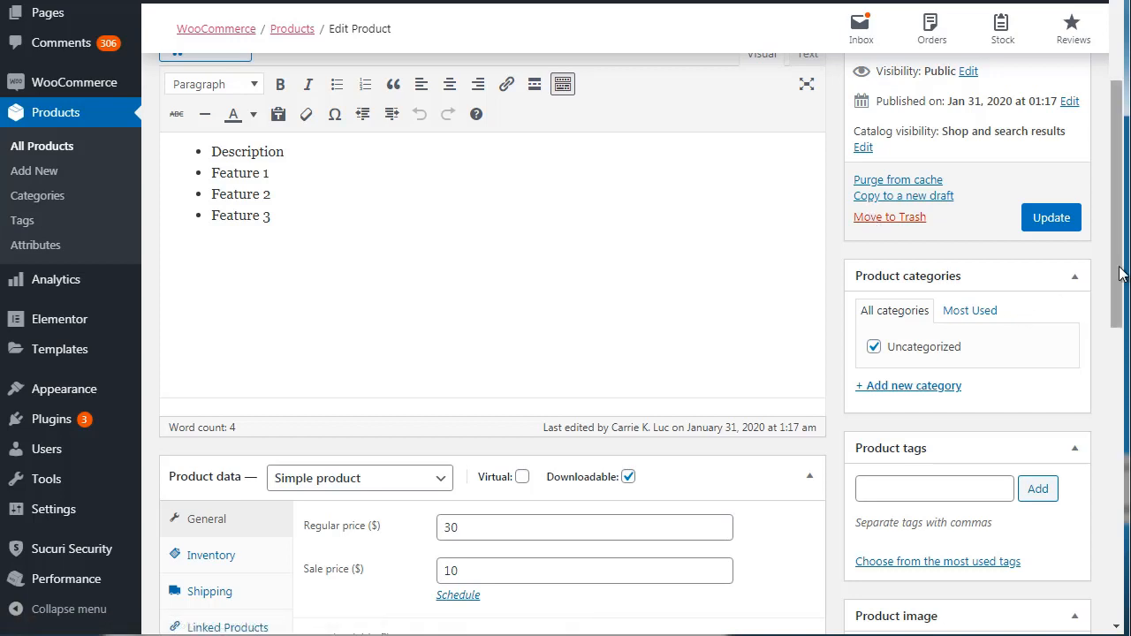
drag(1118, 273, 1123, 215)
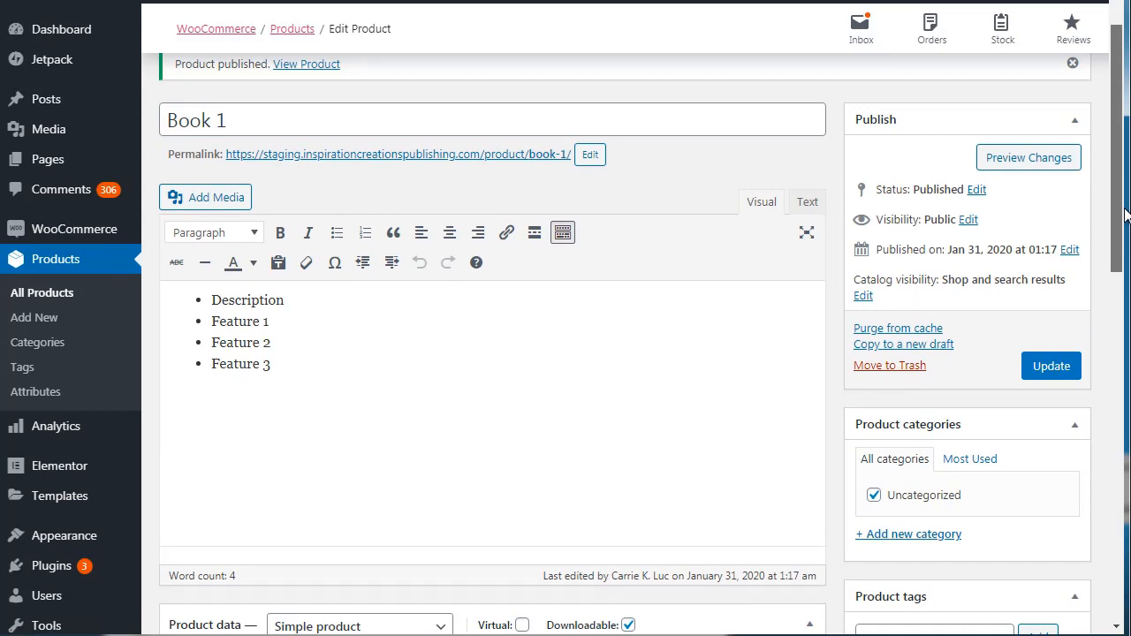
drag(1123, 215, 1120, 316)
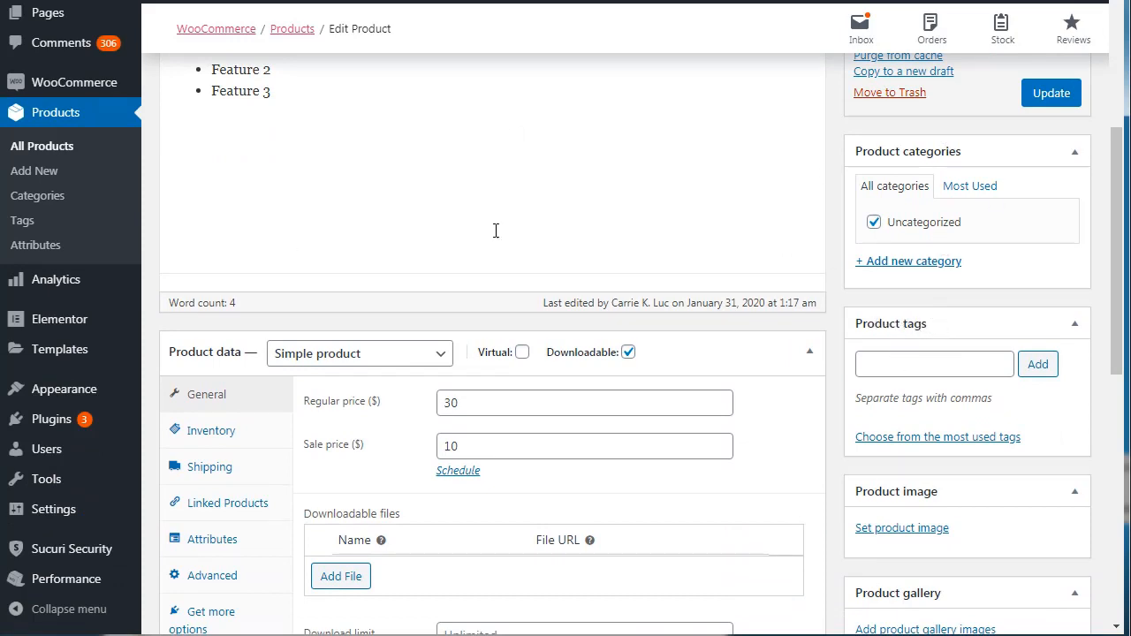
right_click(44, 198)
key(Escape)
right_click(38, 225)
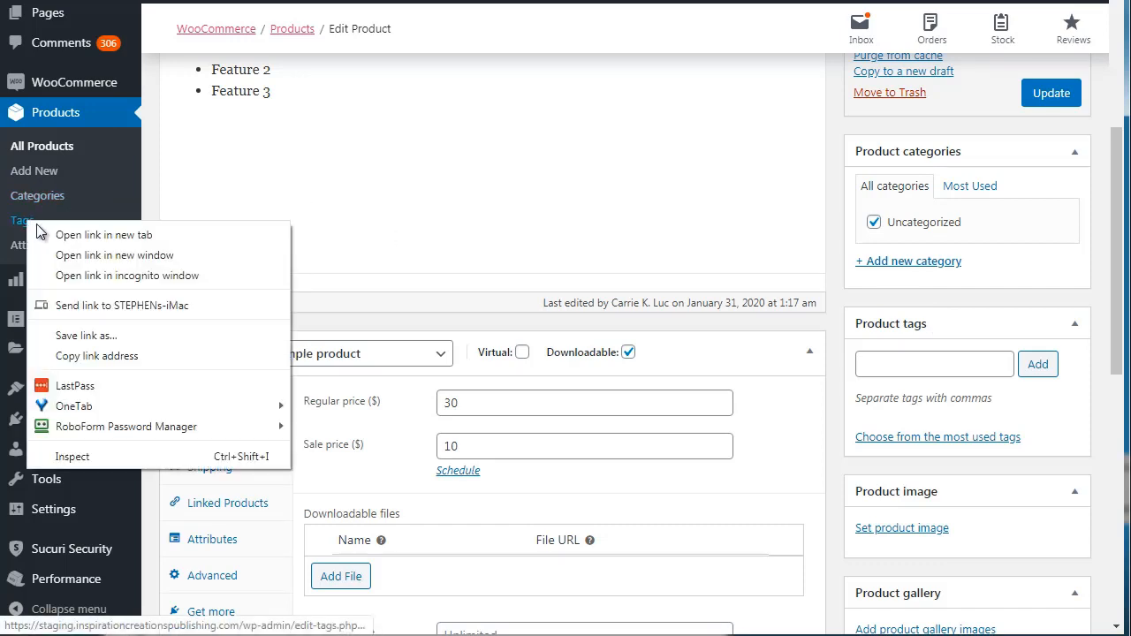
click(46, 234)
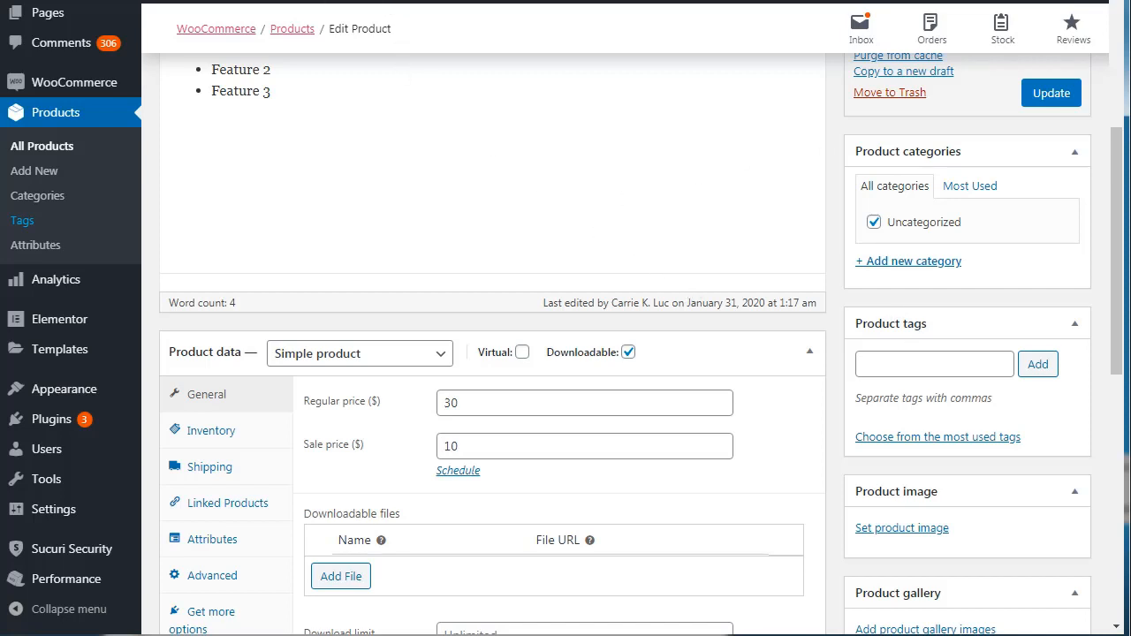
click(300, 0)
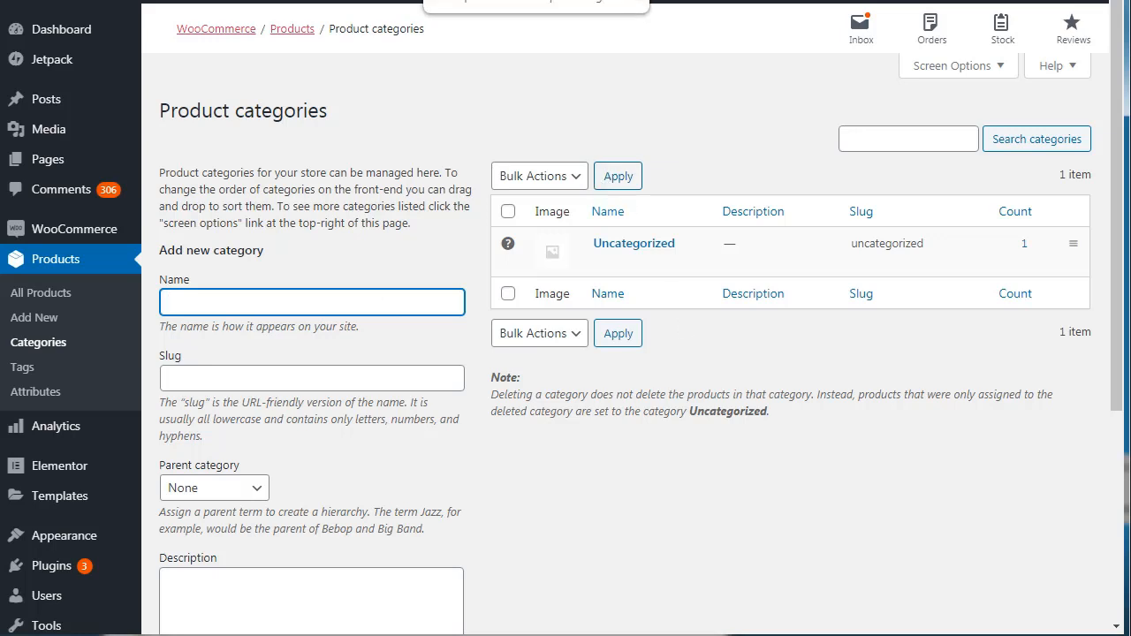
click(495, 0)
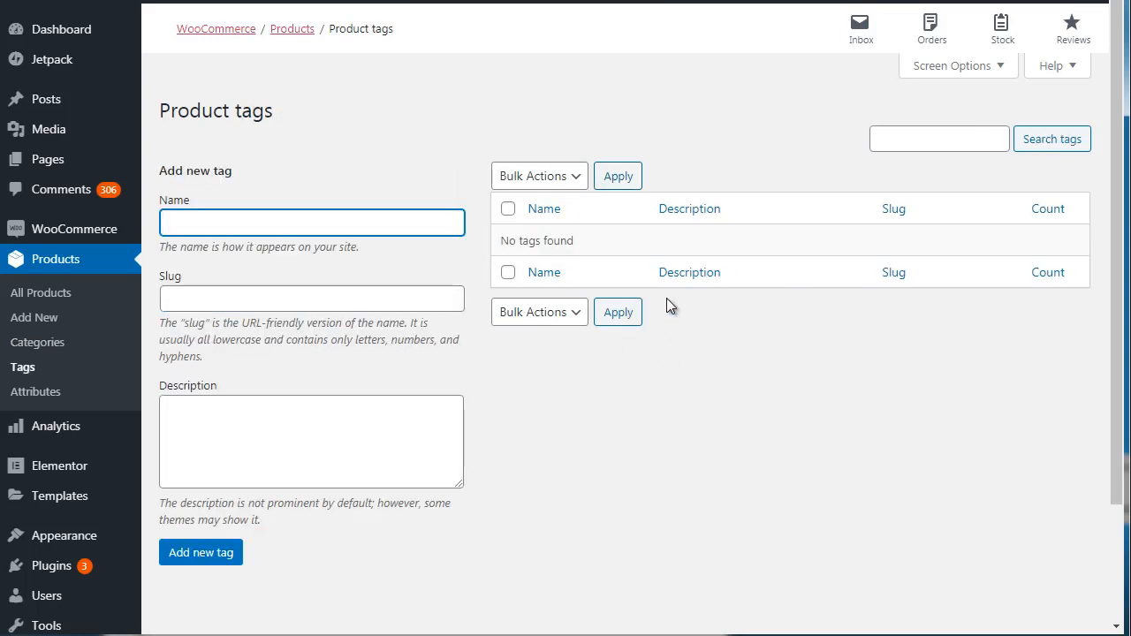
click(354, 0)
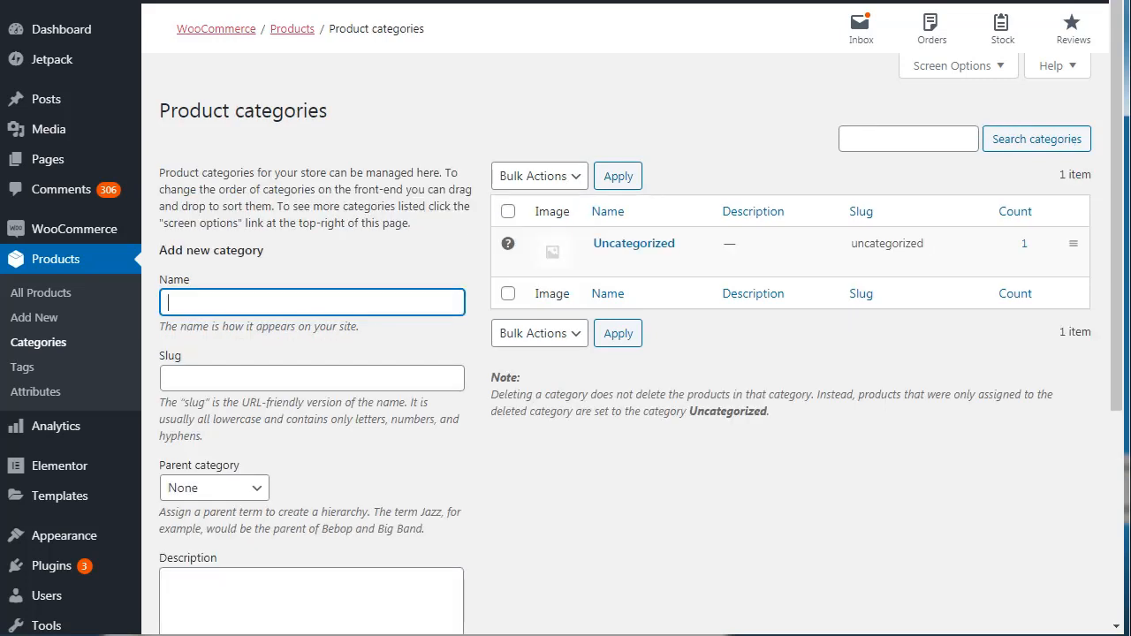
Enter "Filters" as the name of the new product category.
click(472, 131)
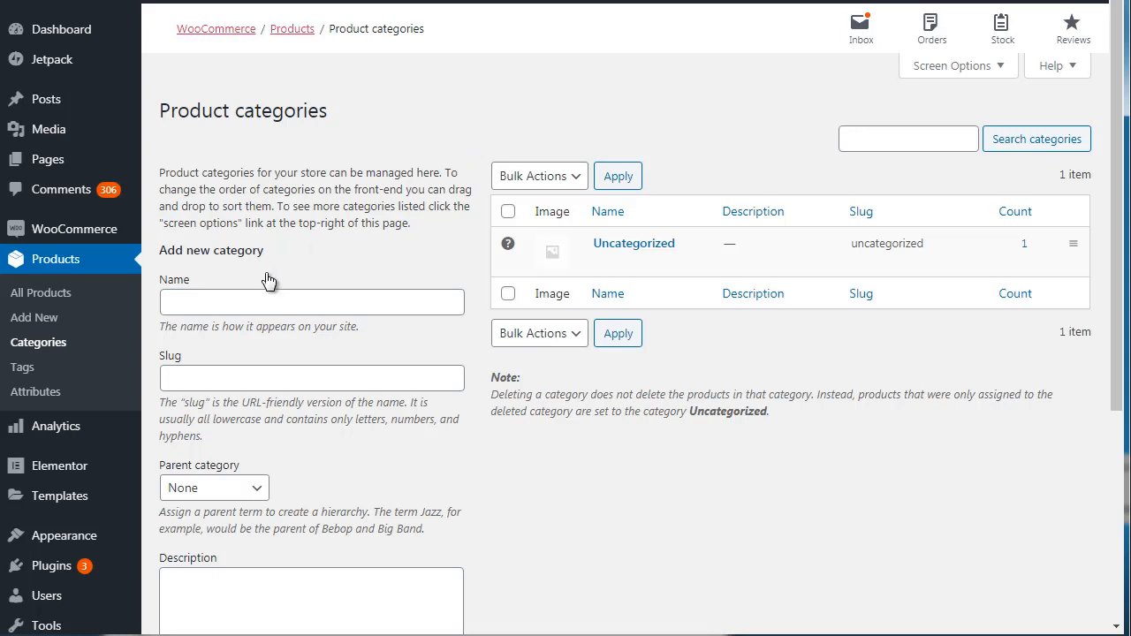
click(251, 303)
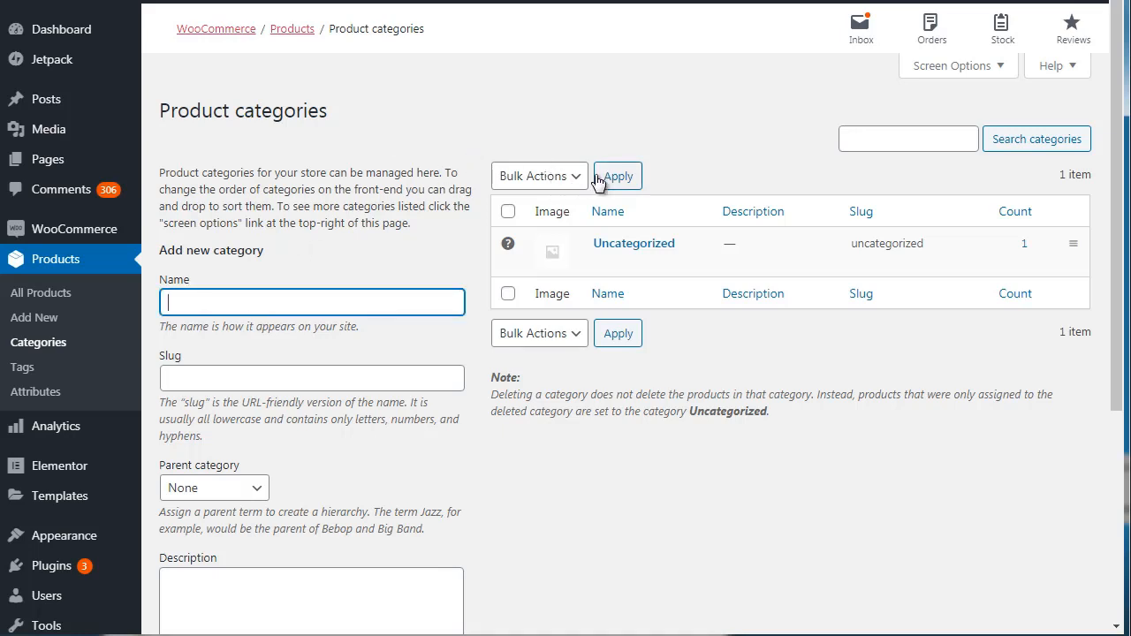
click(473, 146)
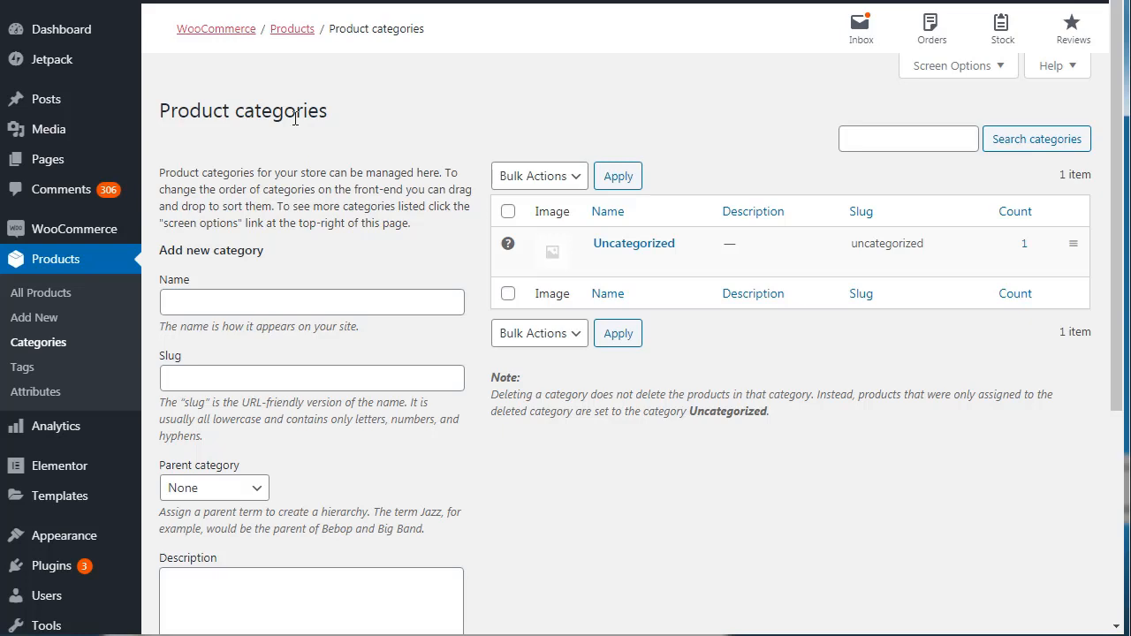
click(204, 307)
text(FWat)
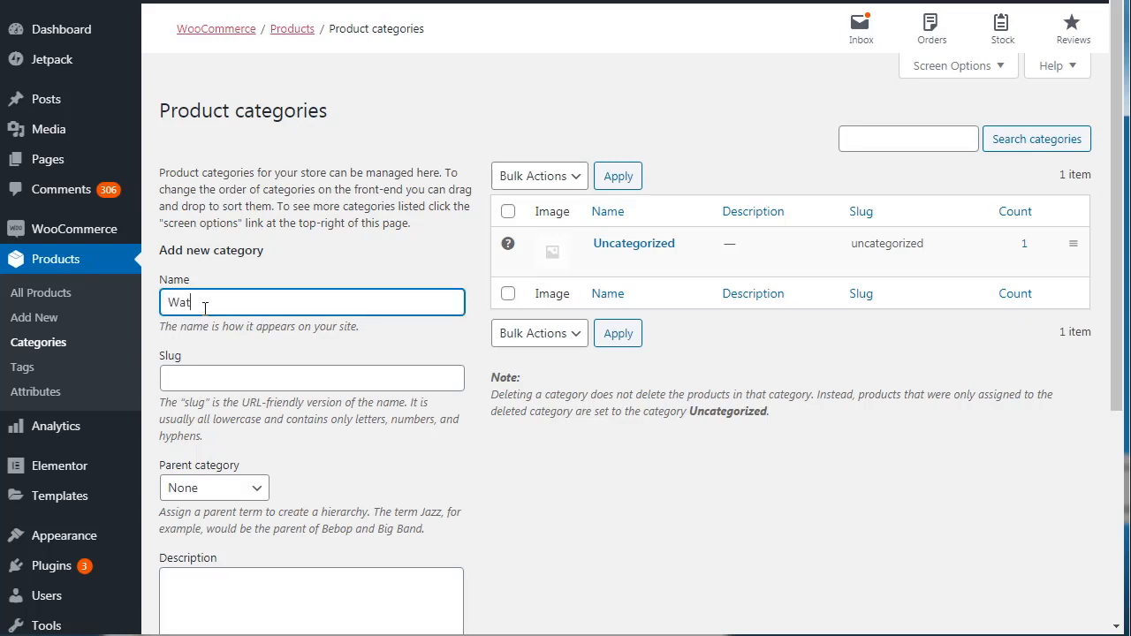
text(ere Filters)
key(ctrl+a)
text(Filters)
key(ctrl+a)
click(424, 113)
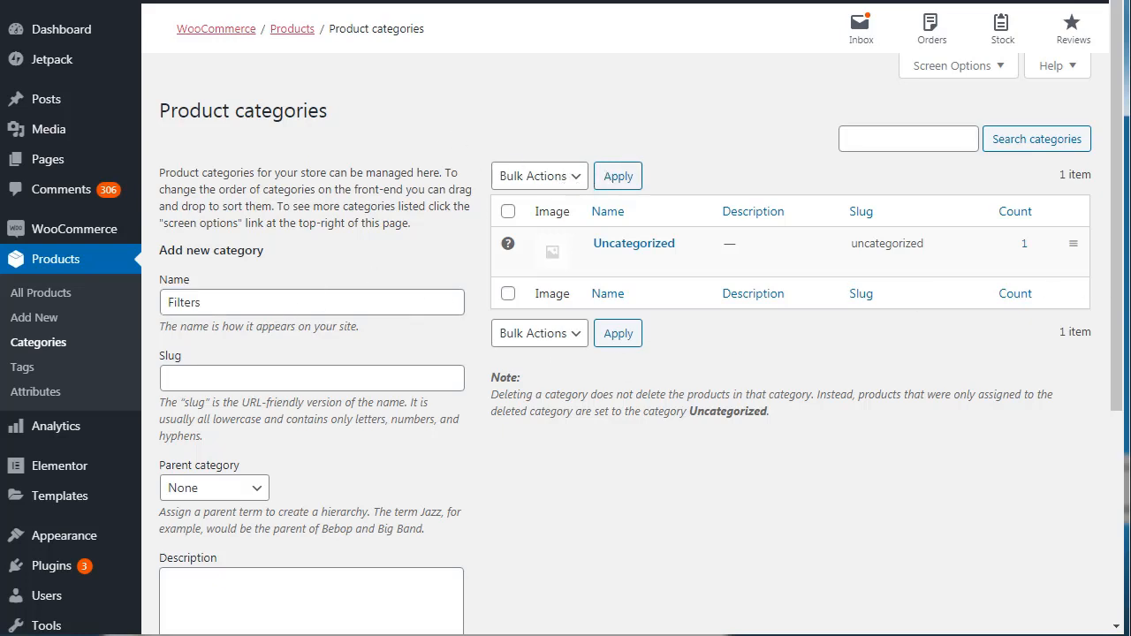
Set the new category's slug to "water-filters".
scroll(1124, 354, down, 3)
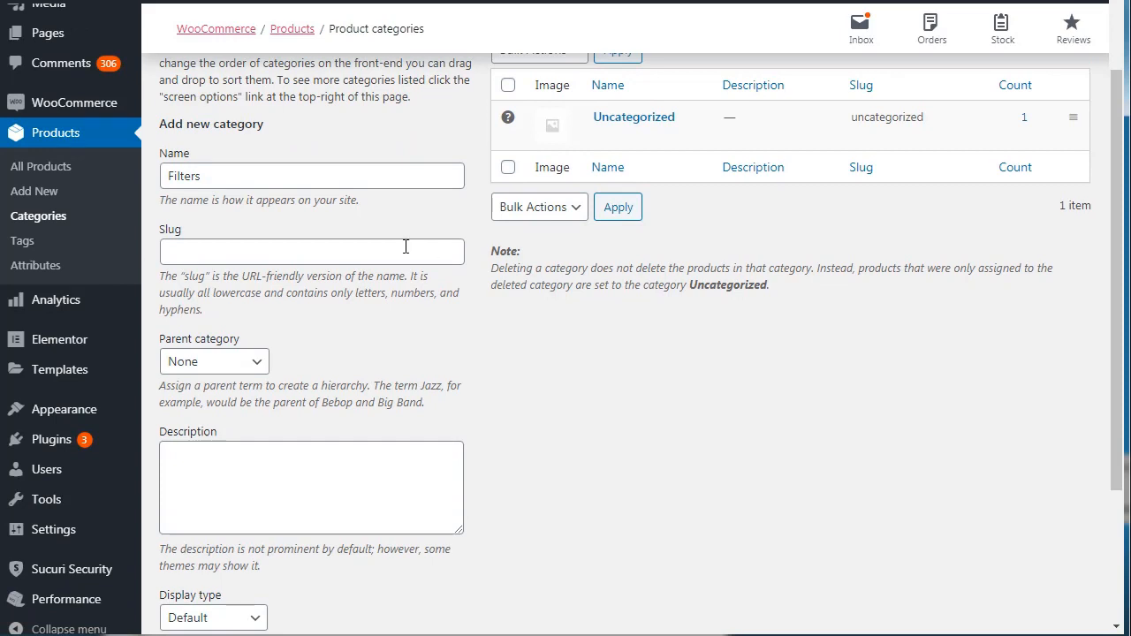
click(405, 246)
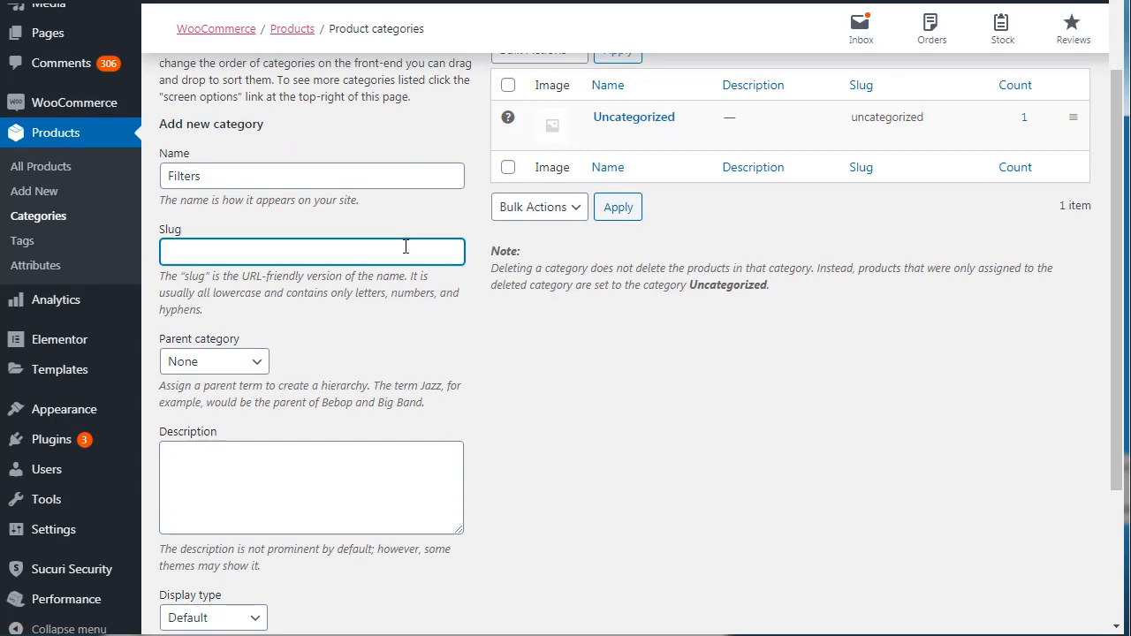
text(water-)
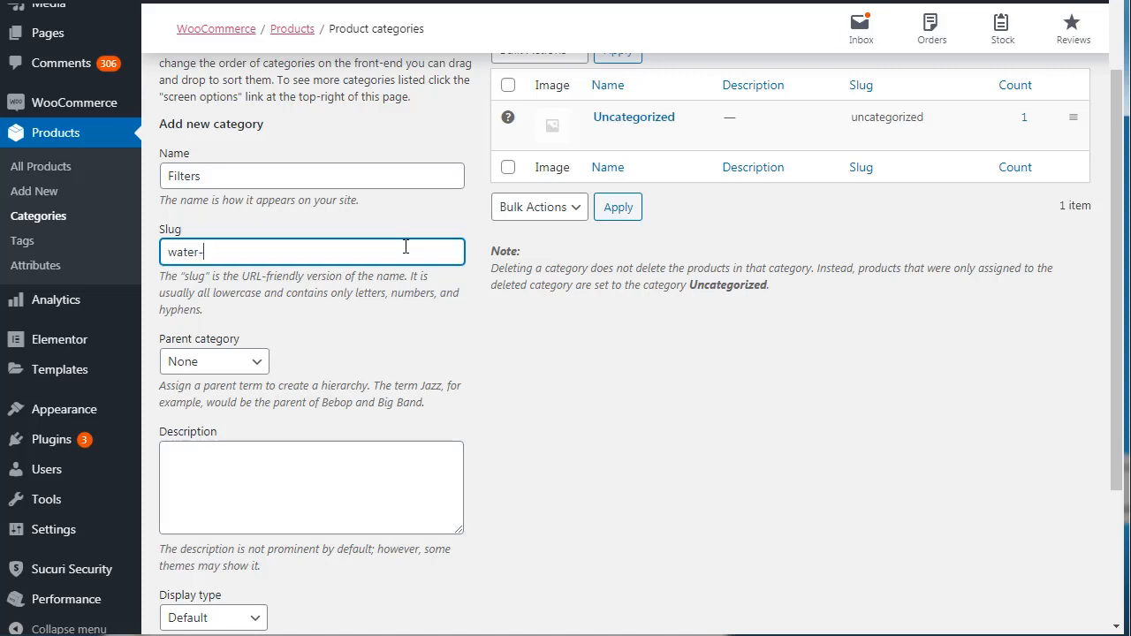
text(filters)
Describe the new category as "Water filters" and add it to the product categories.
click(263, 465)
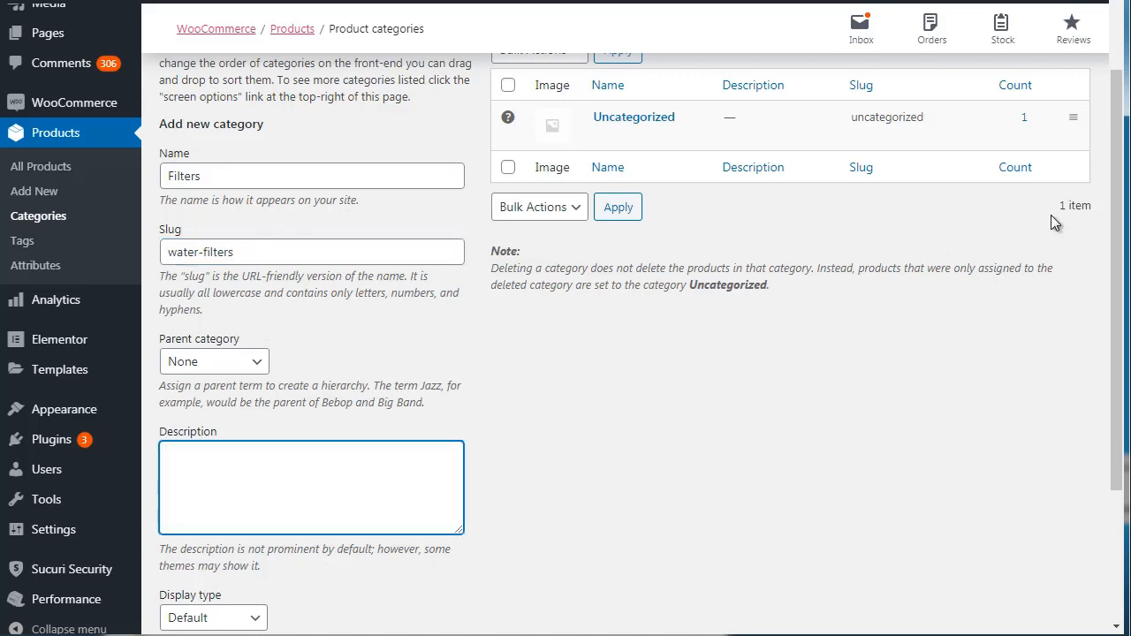
drag(1118, 236, 1125, 356)
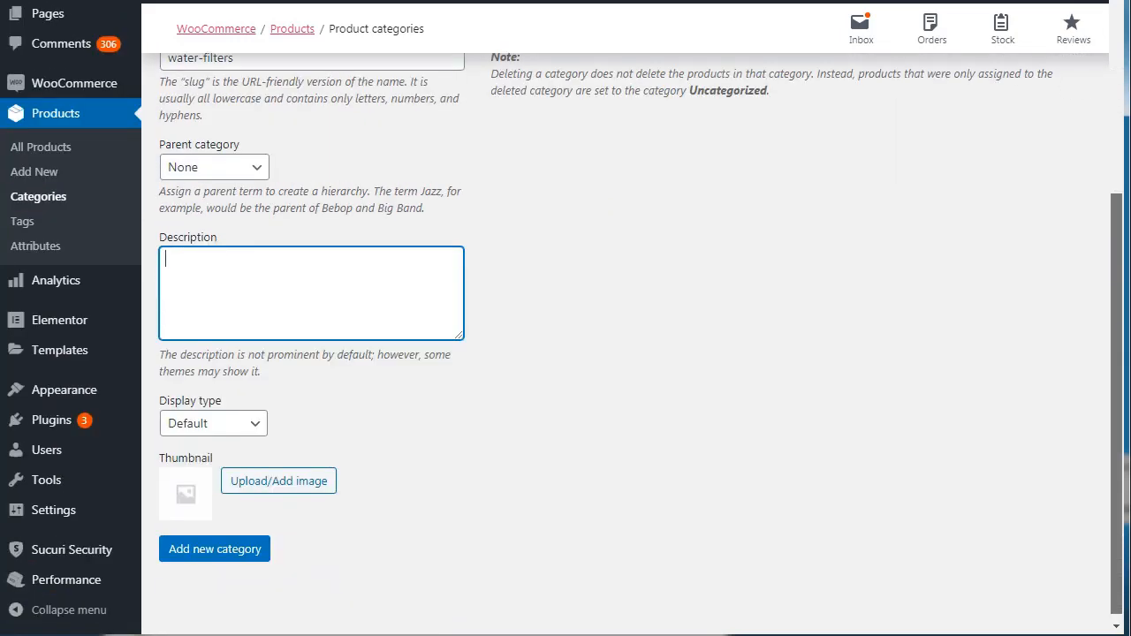
text(Wate)
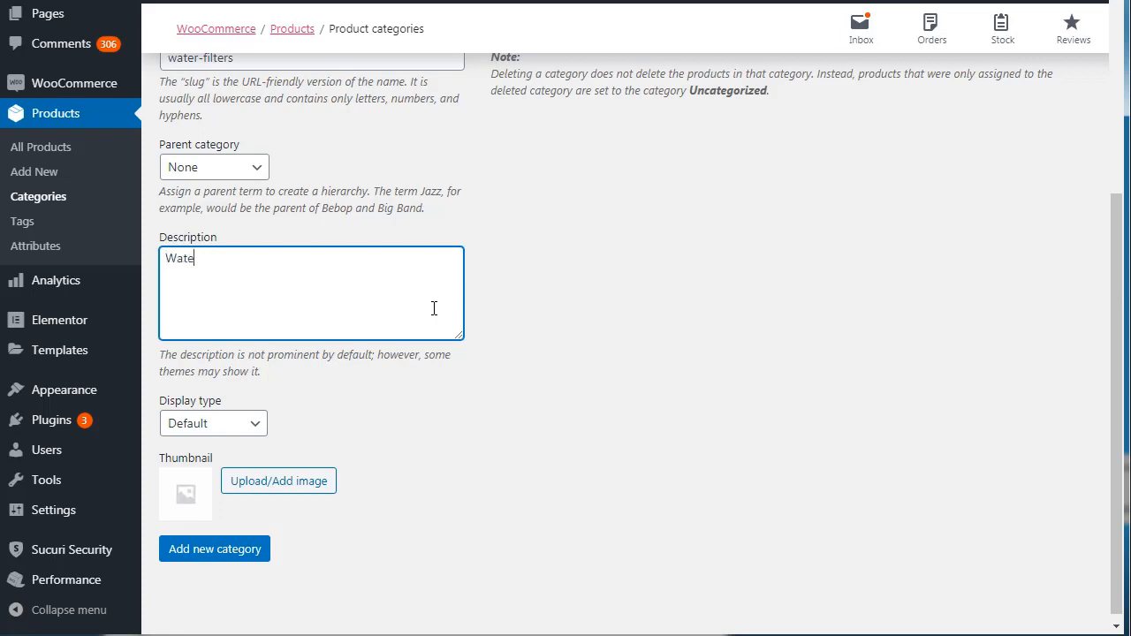
text(rcfilters)
scroll(1104, 164, up, 5)
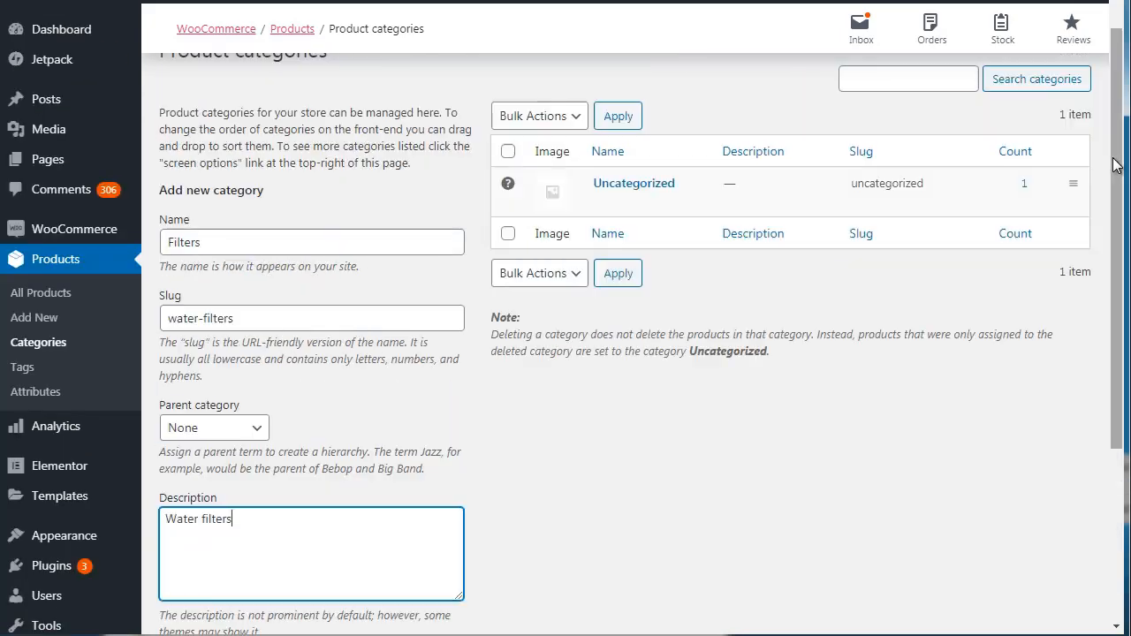
scroll(1104, 124, down, 4)
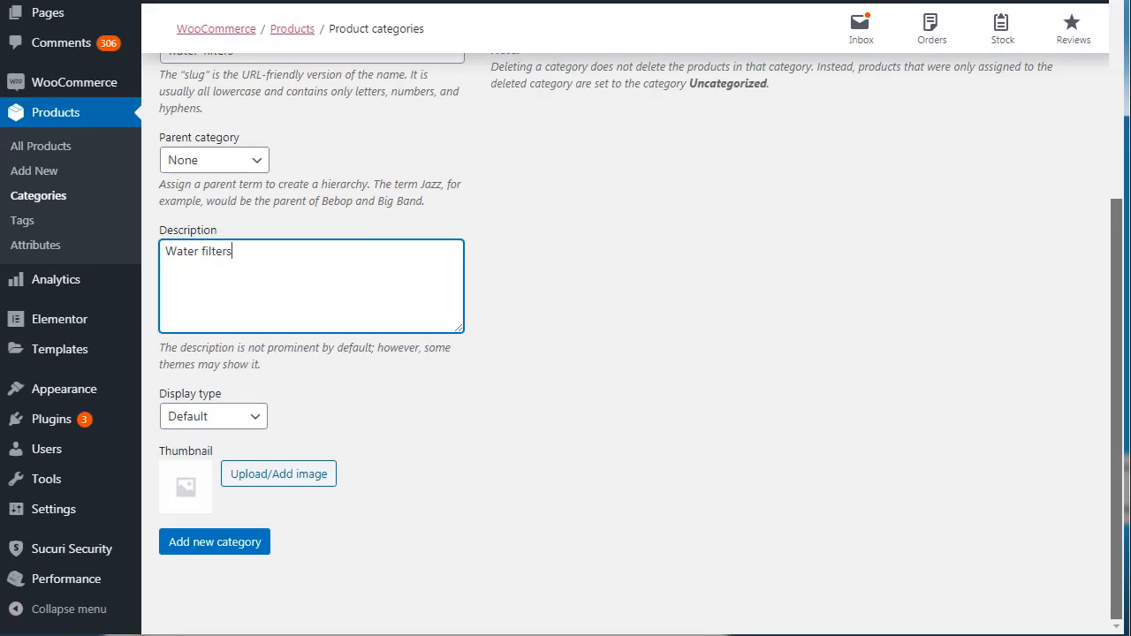
click(261, 544)
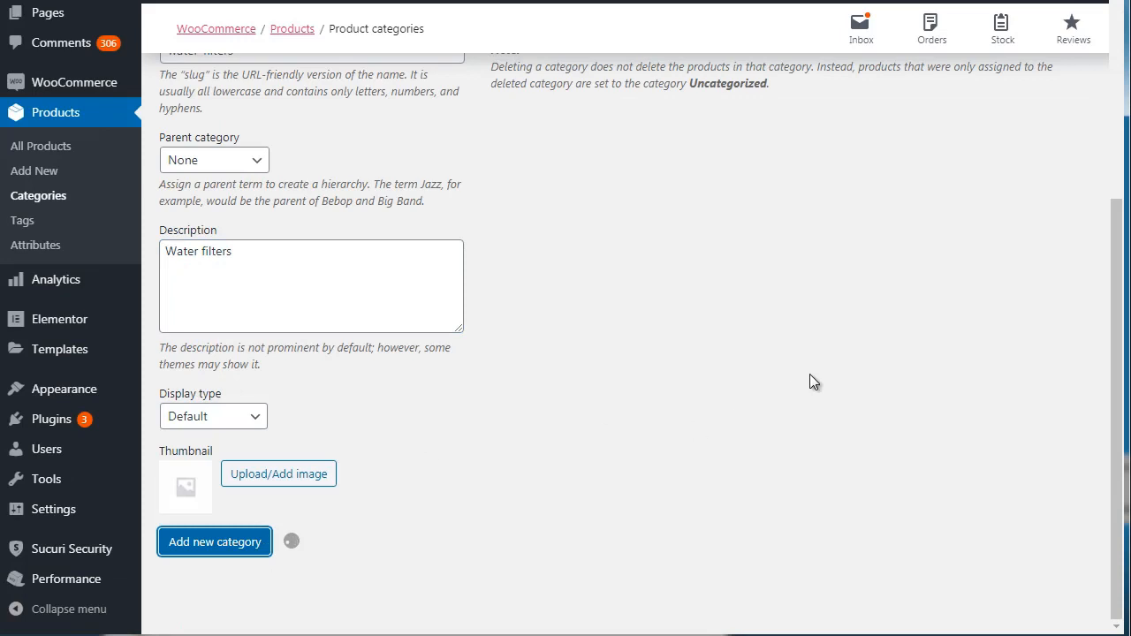
scroll(1118, 168, up, 4)
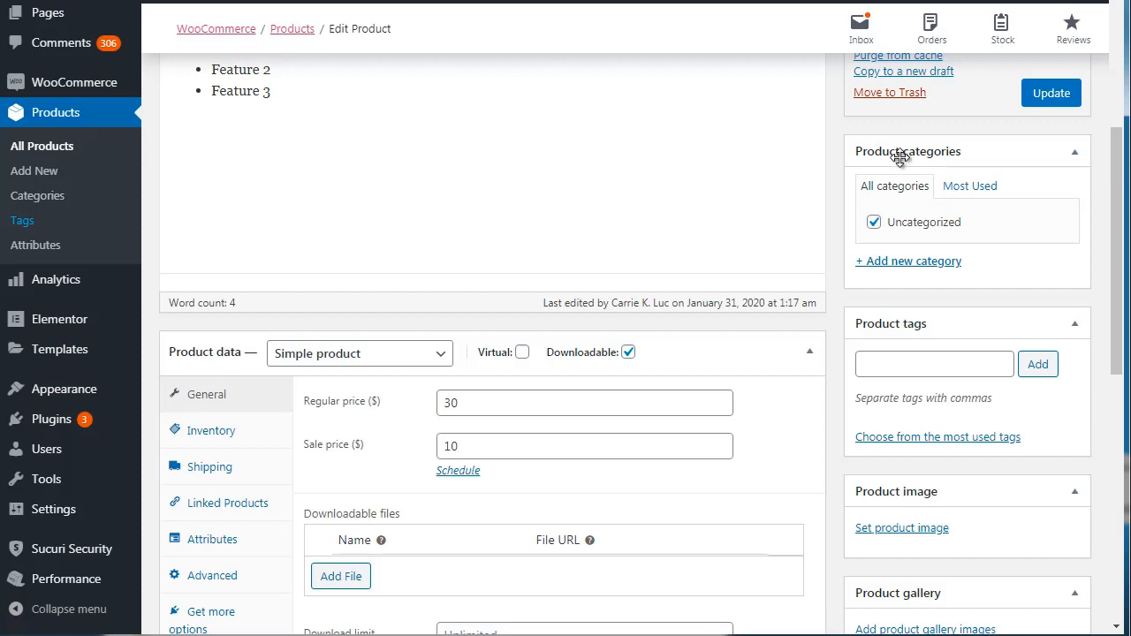
Update the Book 1 product to refresh its category list, assign it to Filters instead of Uncategorized, and save the change.
click(1051, 99)
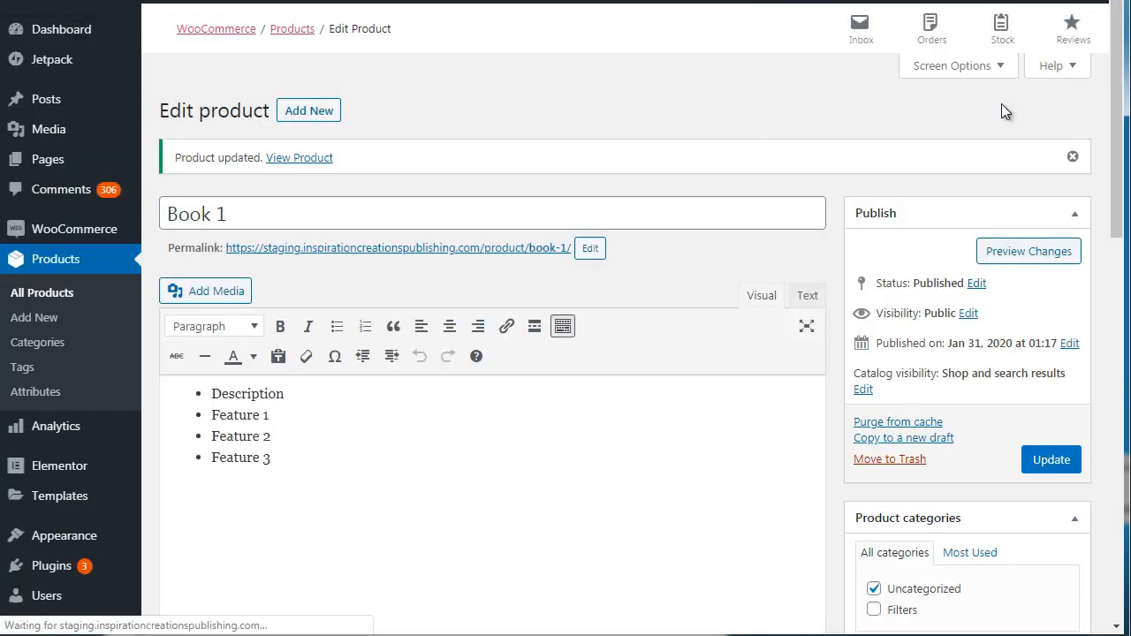
drag(1116, 107, 1116, 226)
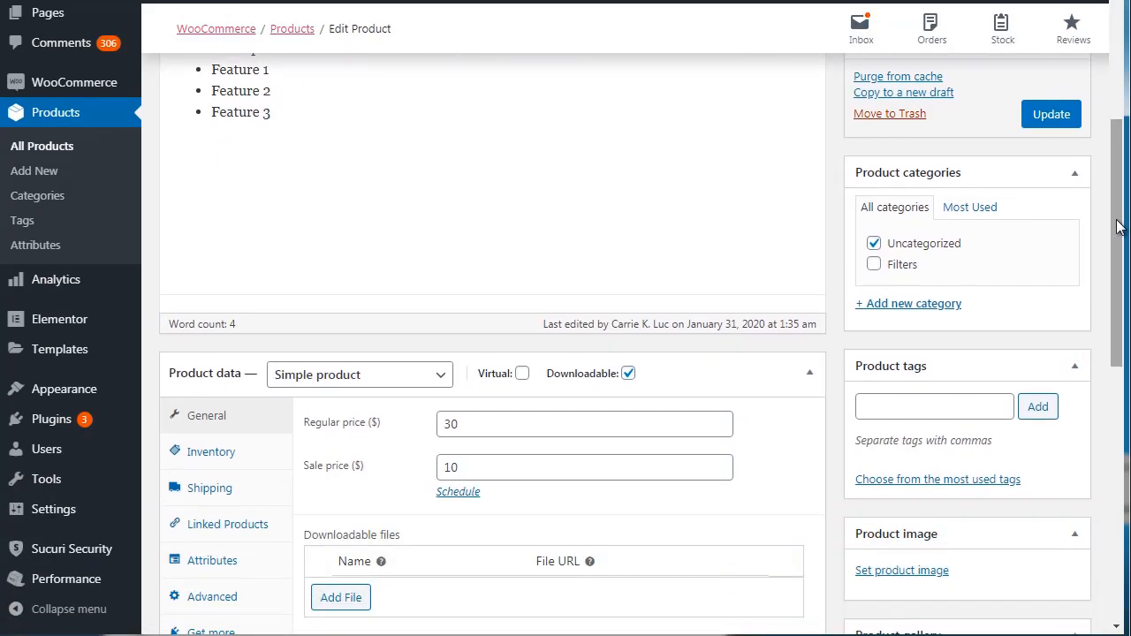
click(873, 246)
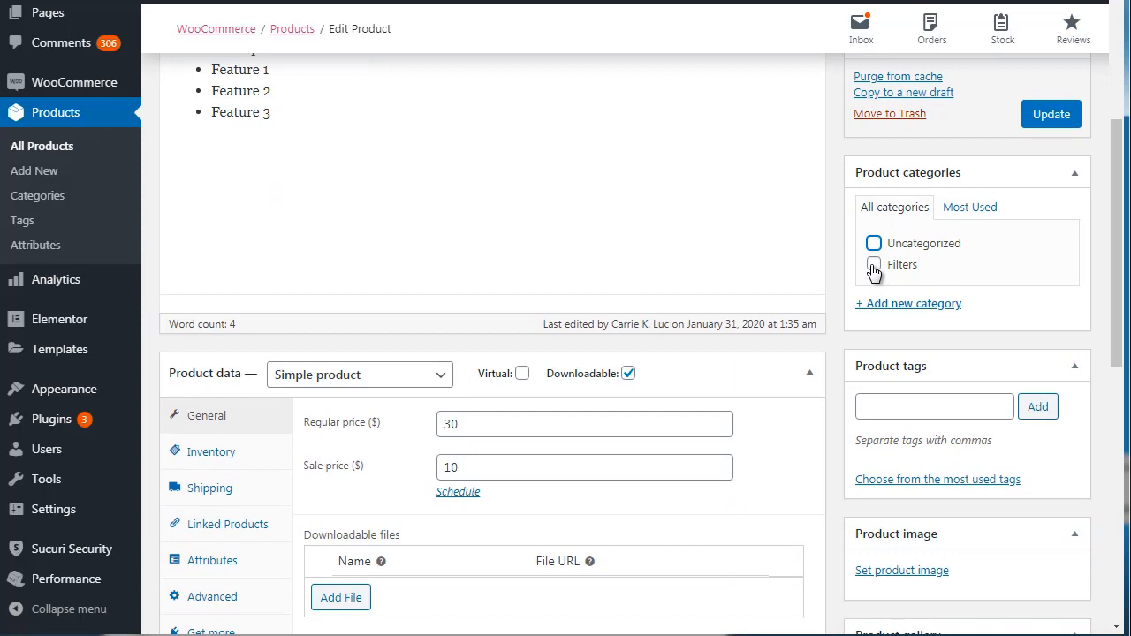
click(873, 267)
scroll(1118, 247, down, 2)
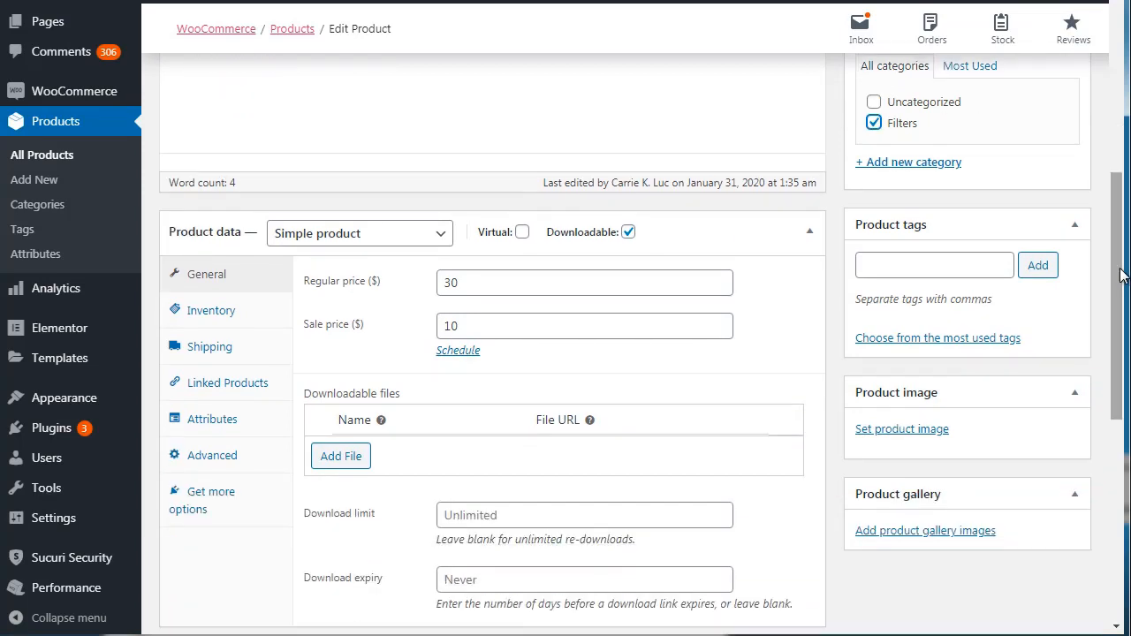
scroll(1120, 265, up, 1)
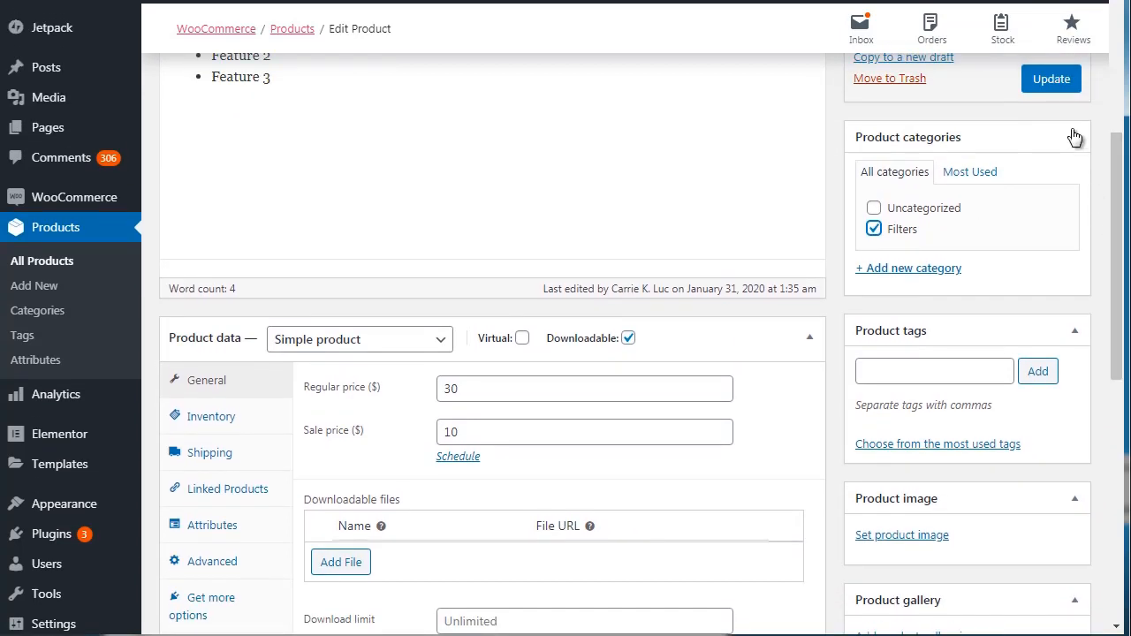
click(1050, 77)
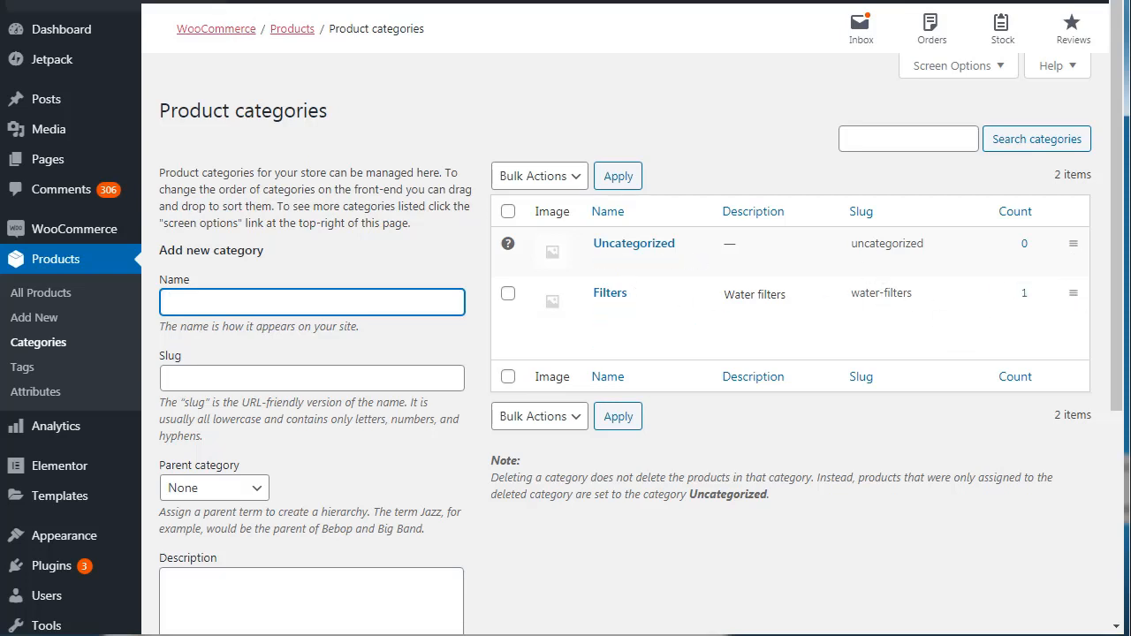
Check the Book 1 product's category and tag sections against the store's product tags page.
click(89, 0)
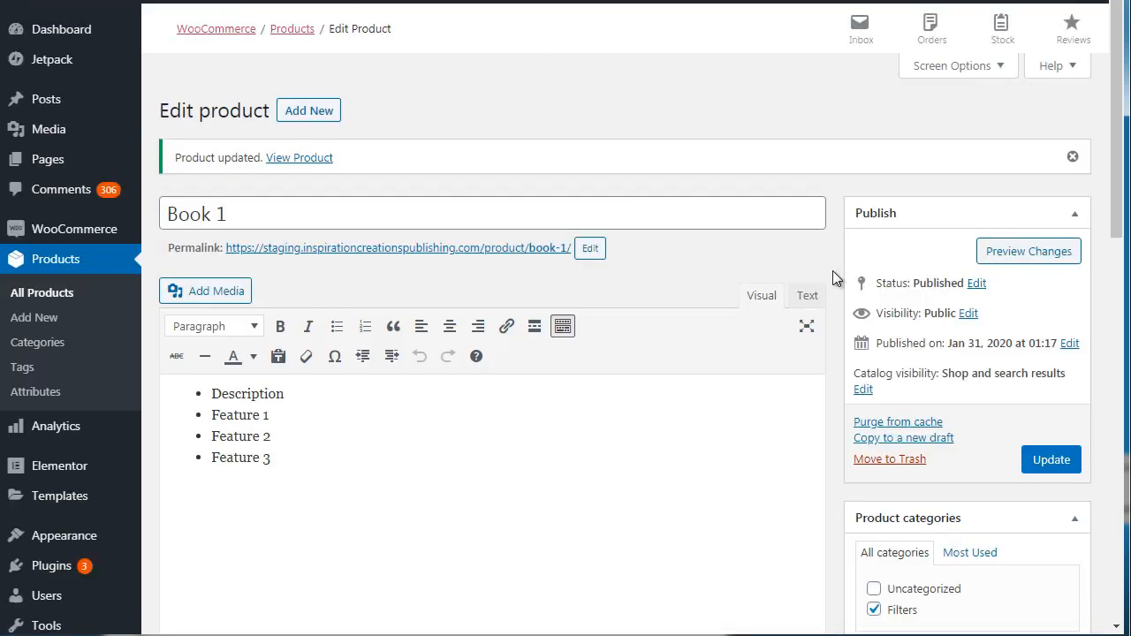
scroll(1118, 212, down, 5)
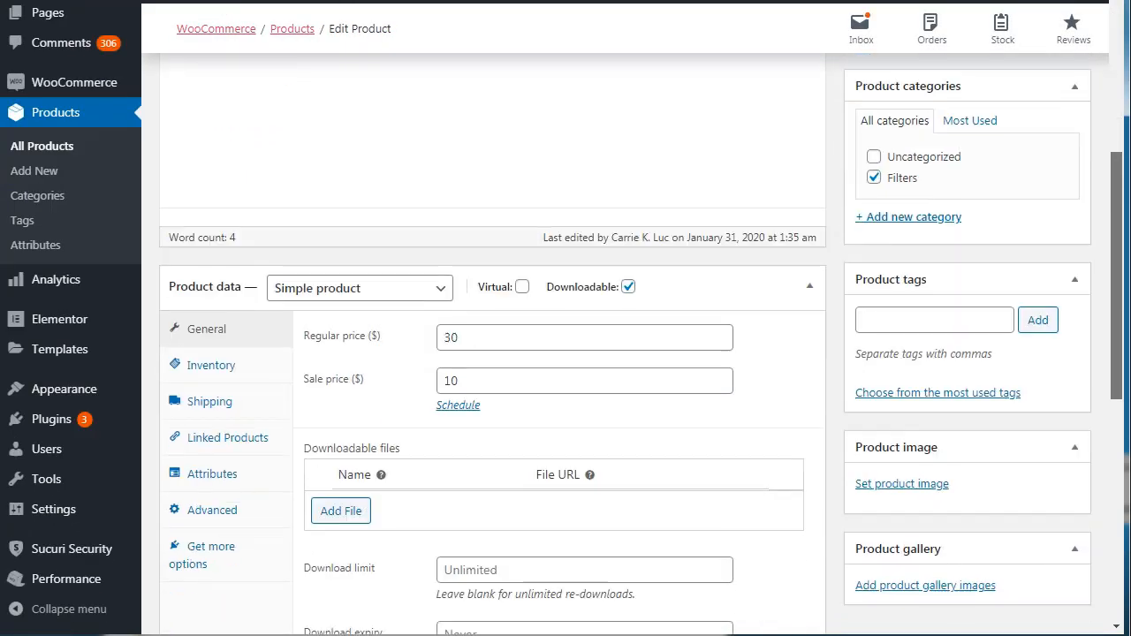
key(ctrl+Tab)
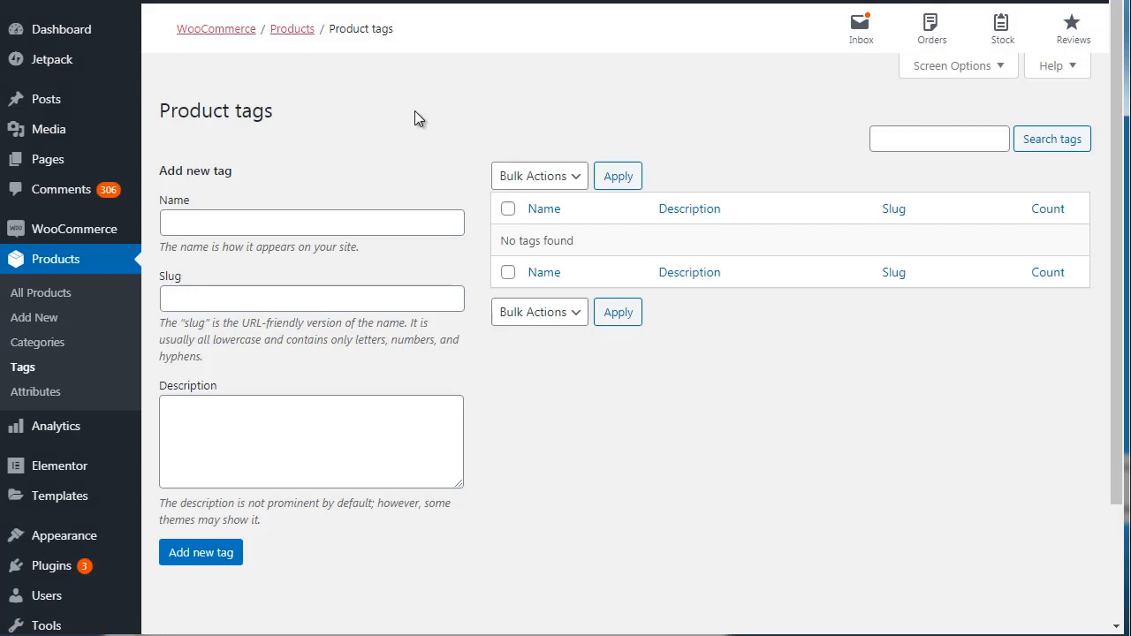
click(106, 1)
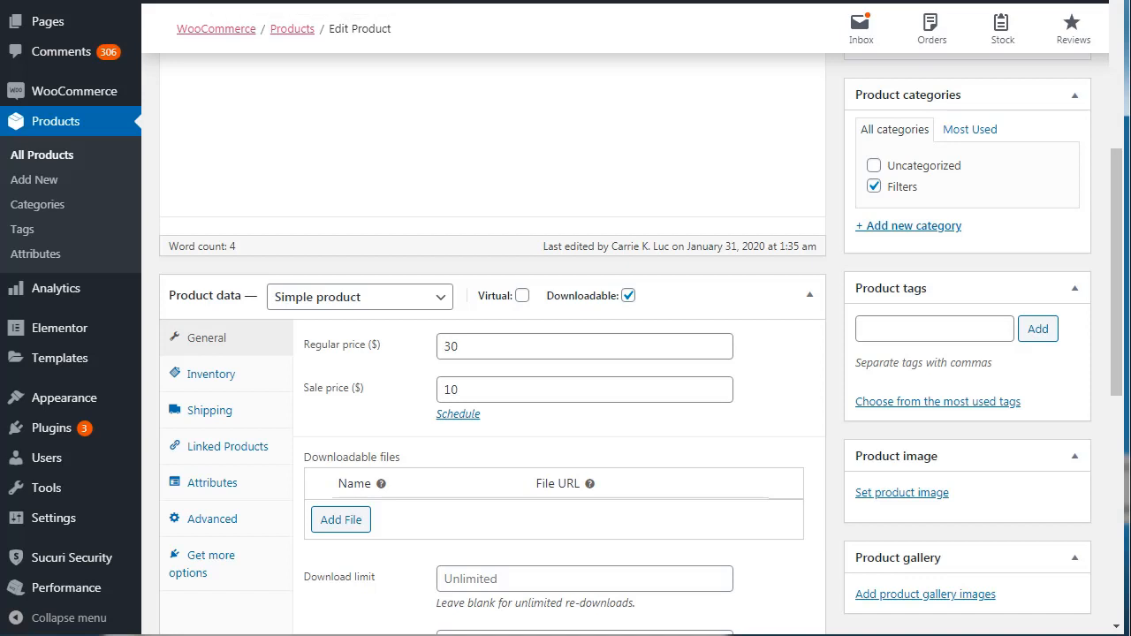
Add the tags "filters", "water" and "one year warranty" to the Book 1 product.
drag(1111, 279, 1112, 326)
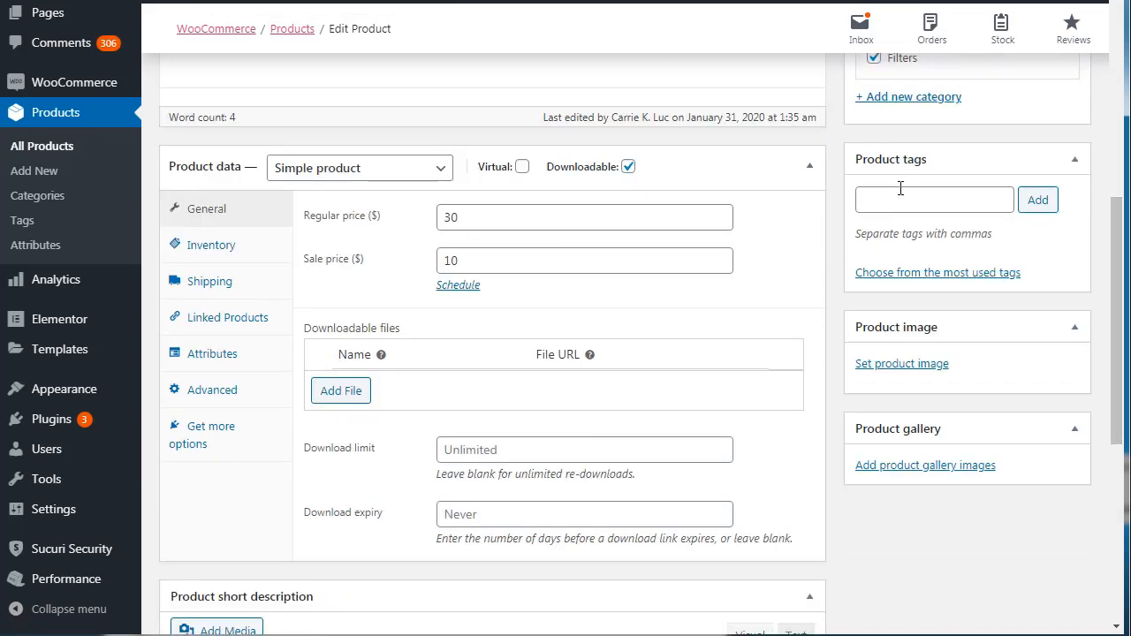
click(900, 204)
text(filters)
key(Return)
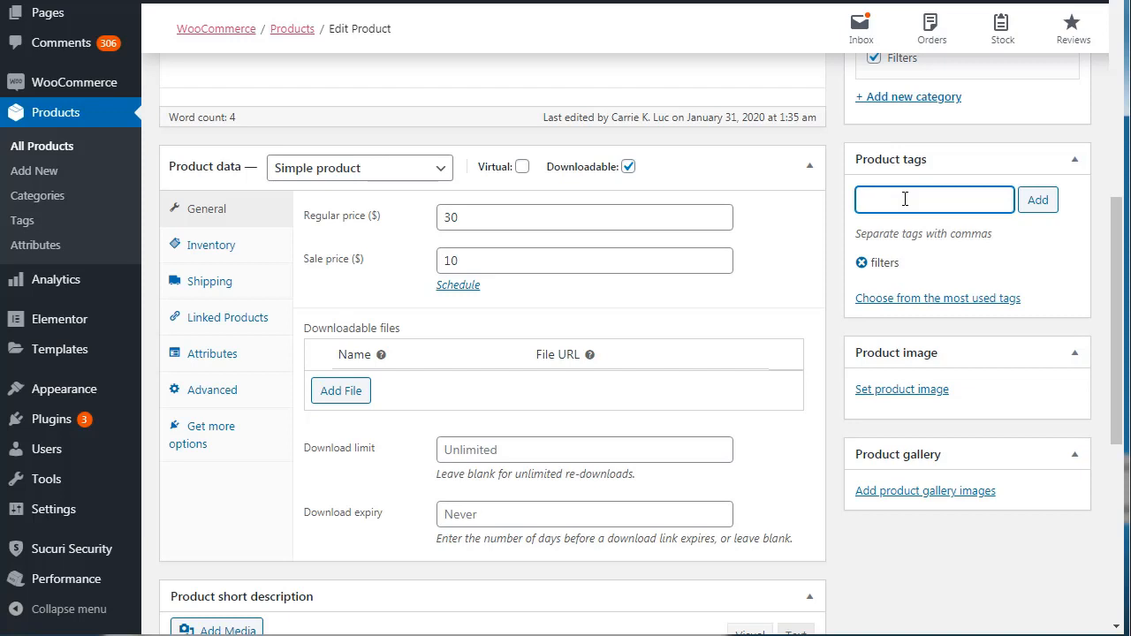
text(water)
key(Return)
text(one year warranty)
key(Return)
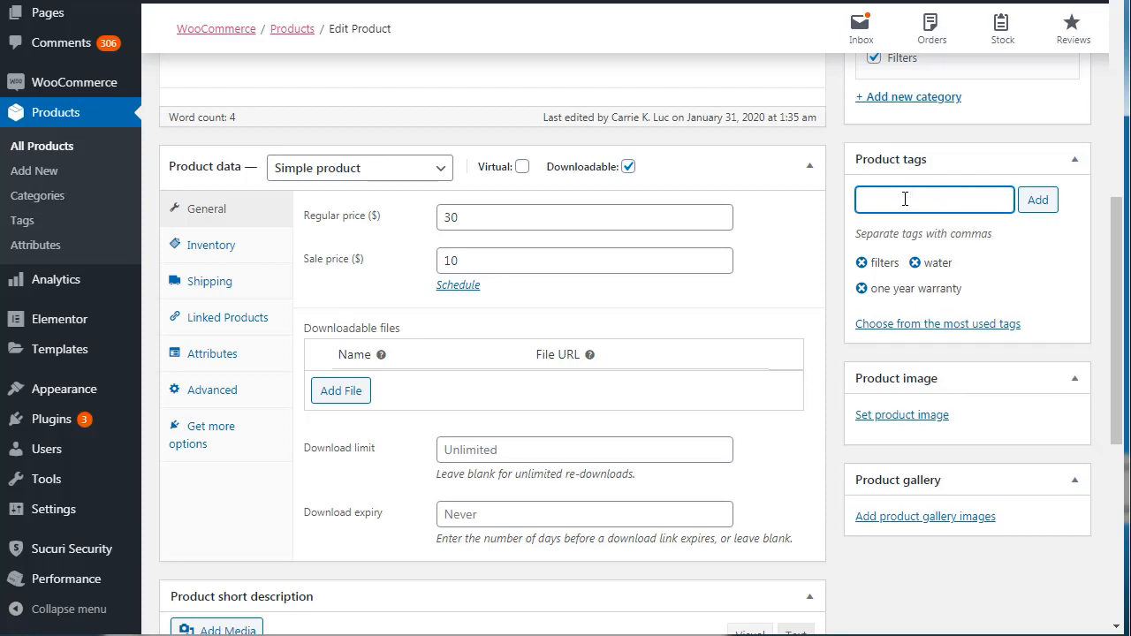
Save the Book 1 product with its new tags and open the store's product tags page in a new tab.
scroll(905, 199, up, 6)
click(1053, 461)
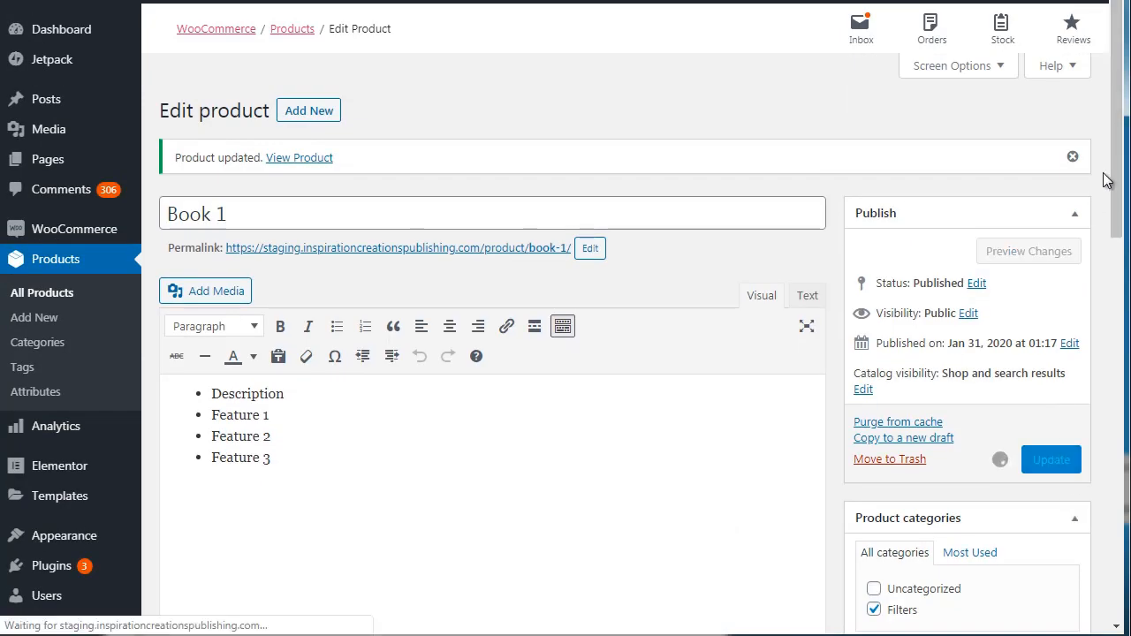
drag(1118, 164, 1118, 207)
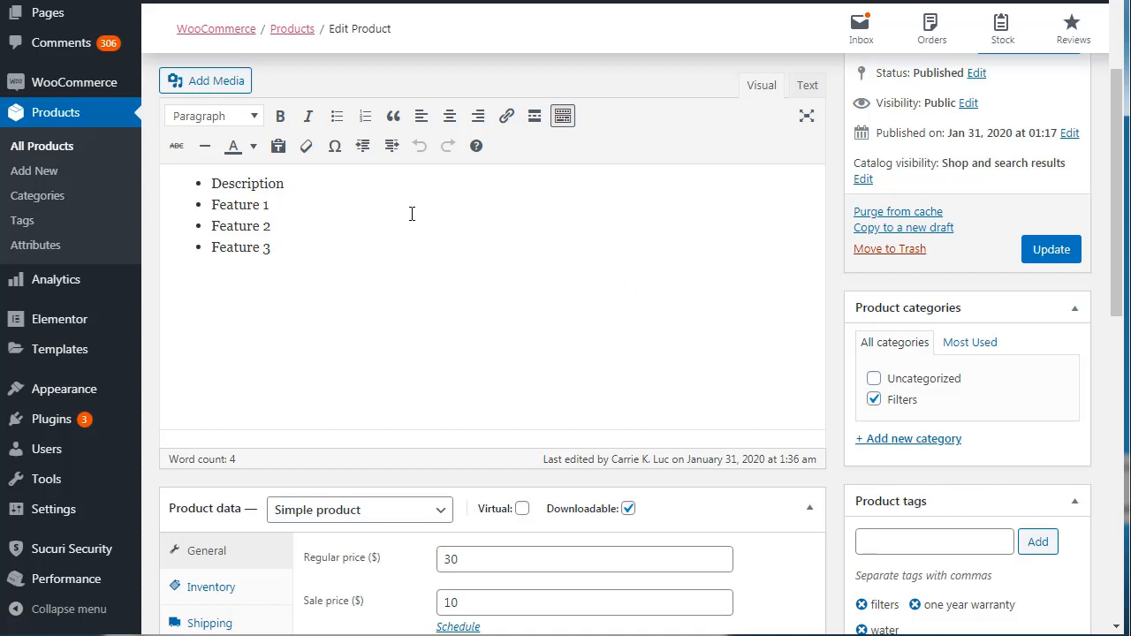
right_click(44, 220)
click(60, 223)
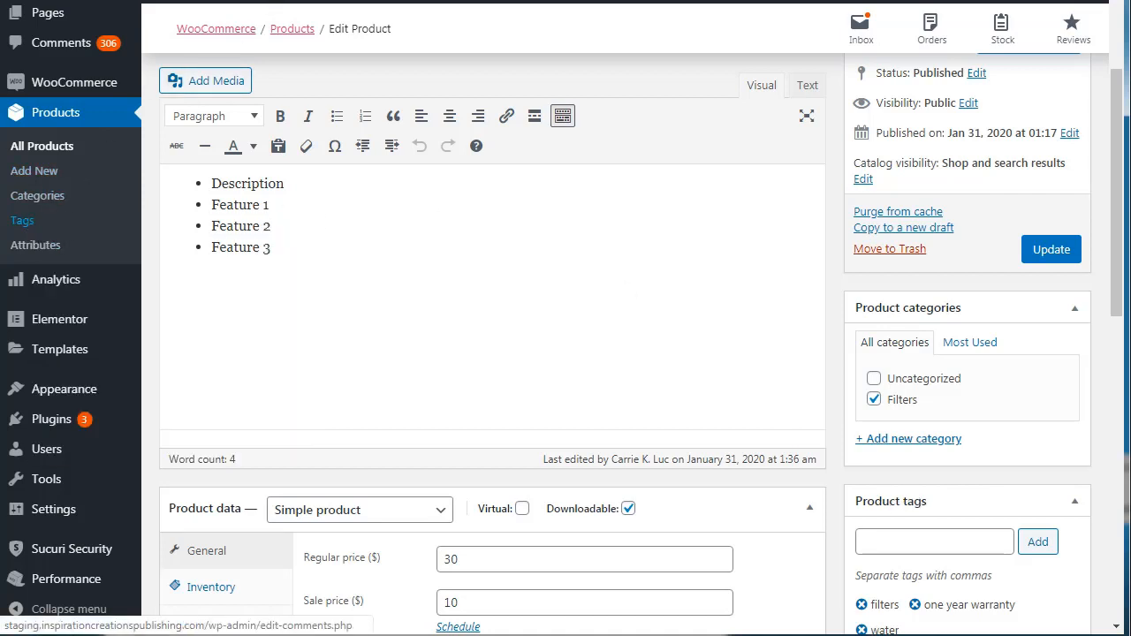
key(ctrl+Tab)
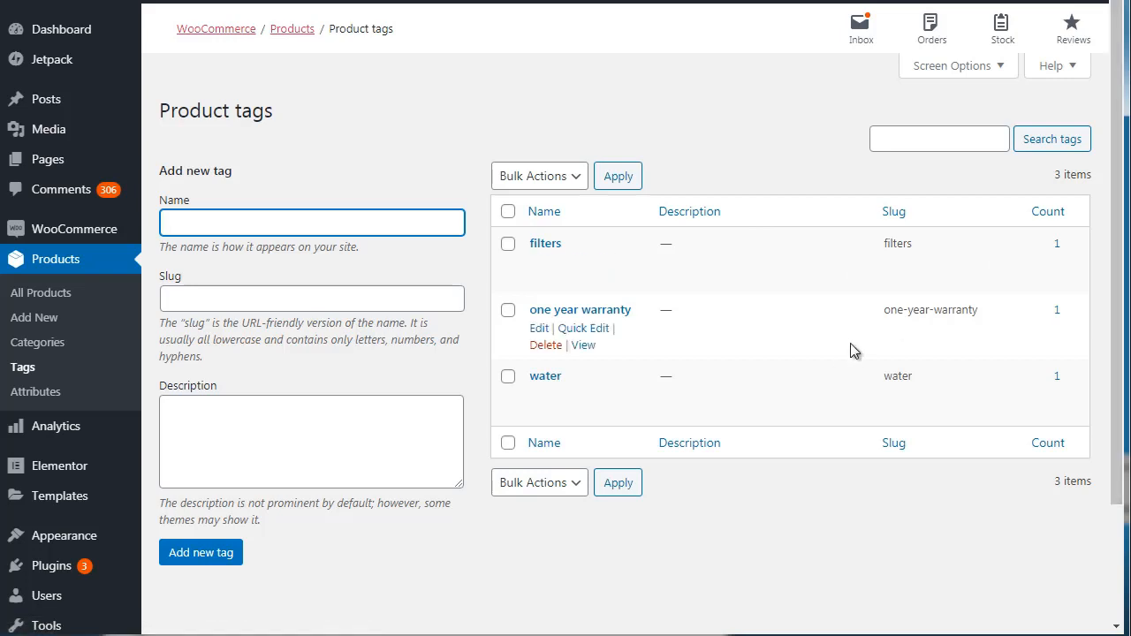
Examine the size and color options of the hemp T-shirt listing on Alibaba as an example of product attributes.
click(472, 172)
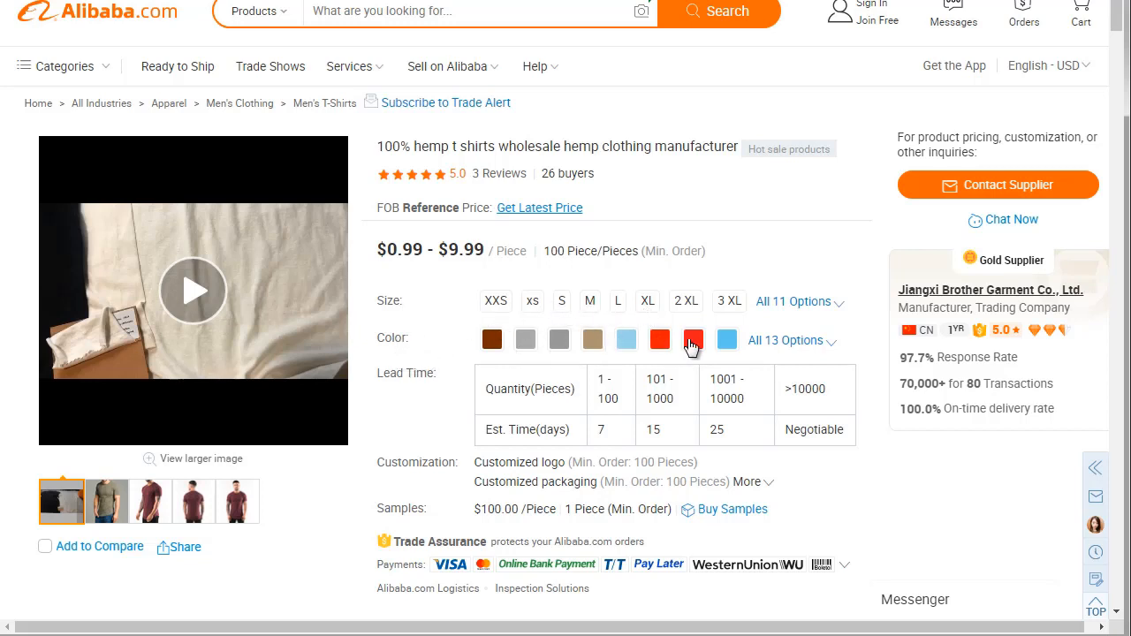
mouse_move(378, 302)
mouse_down()
mouse_move(404, 301)
mouse_move(379, 301)
mouse_up()
click(402, 300)
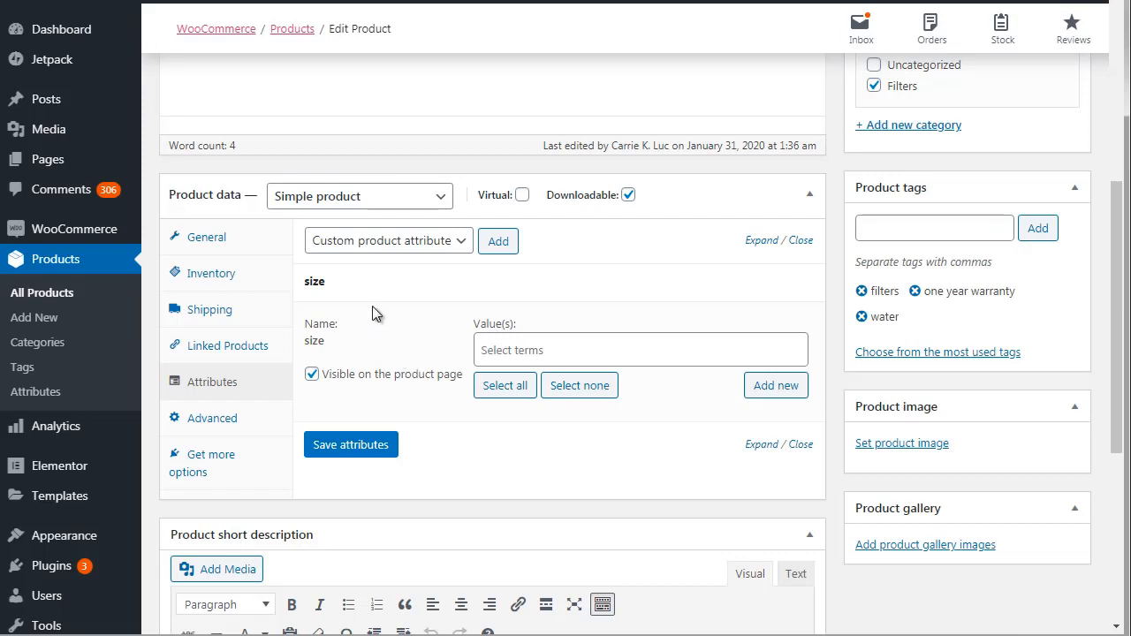
Collapse the unsaved size attribute and reload the Book 1 edit page.
click(801, 445)
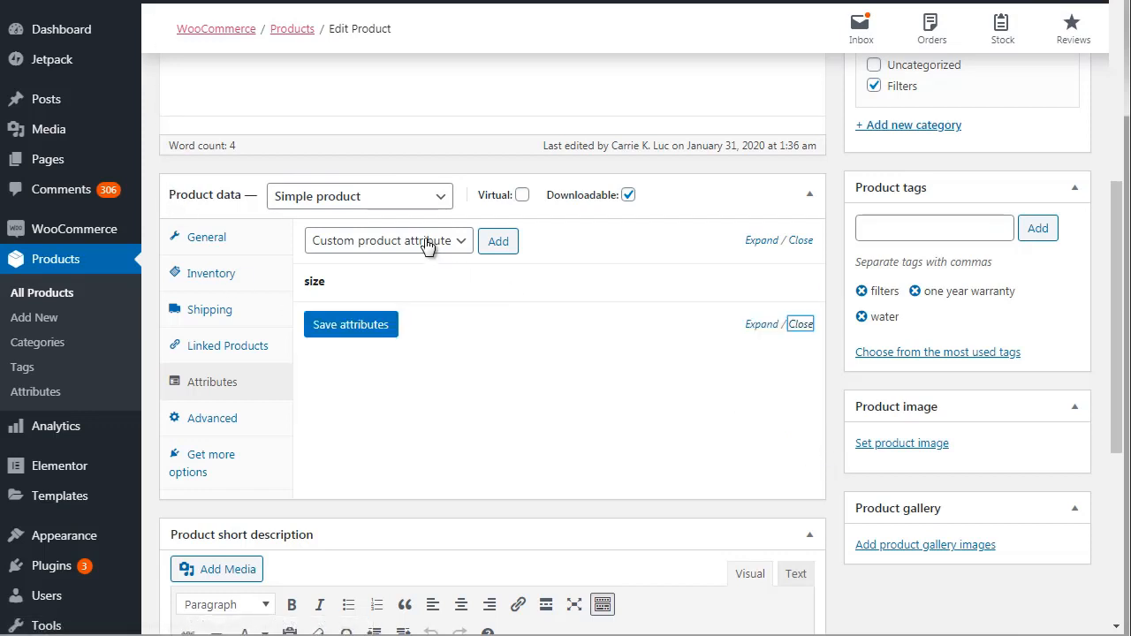
key(F5)
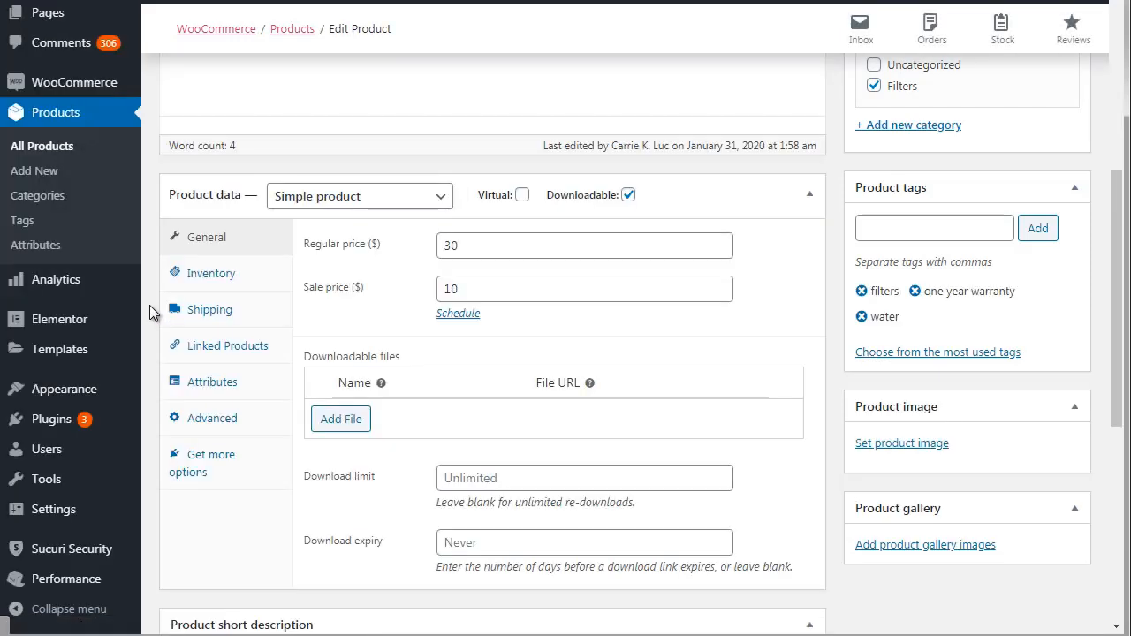
right_click(51, 246)
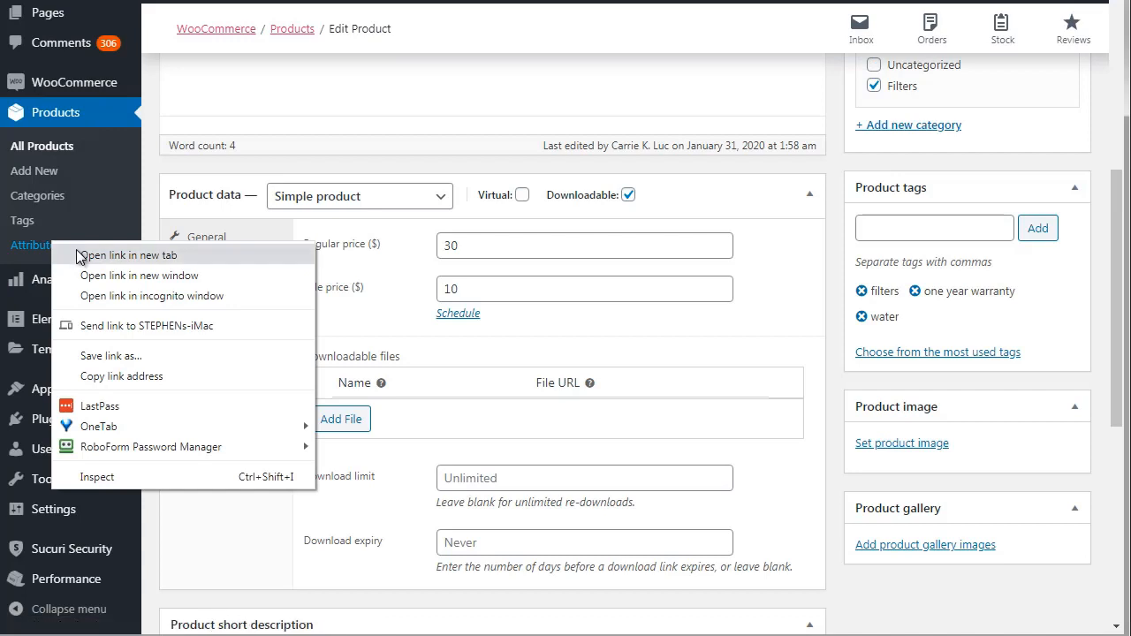
click(144, 207)
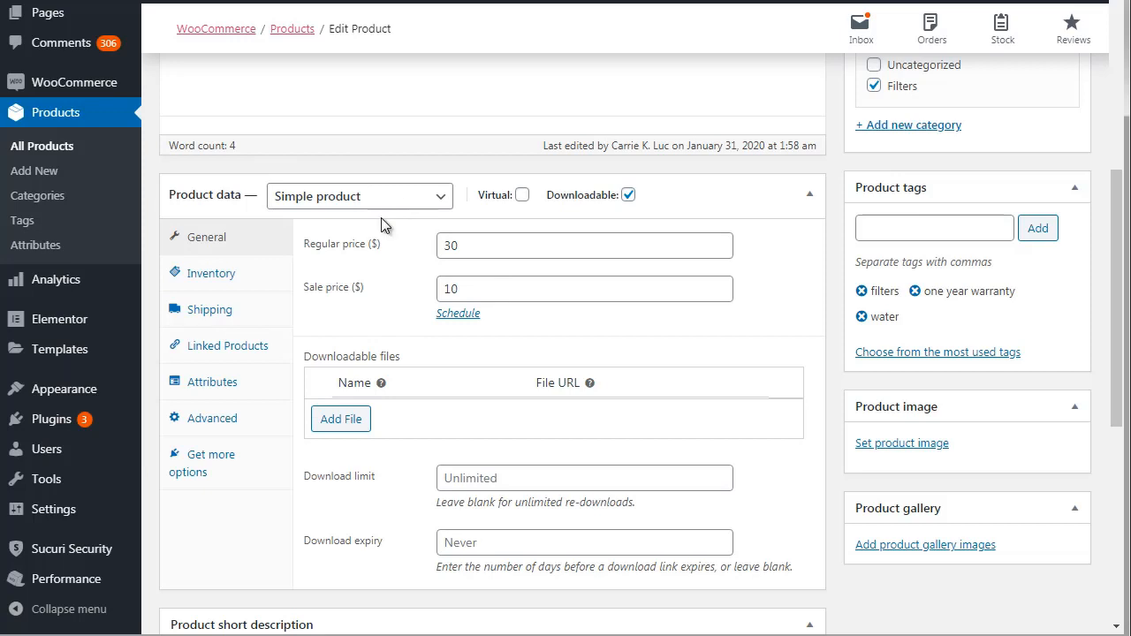
Add the existing size attribute to the Book 1 product data.
click(233, 383)
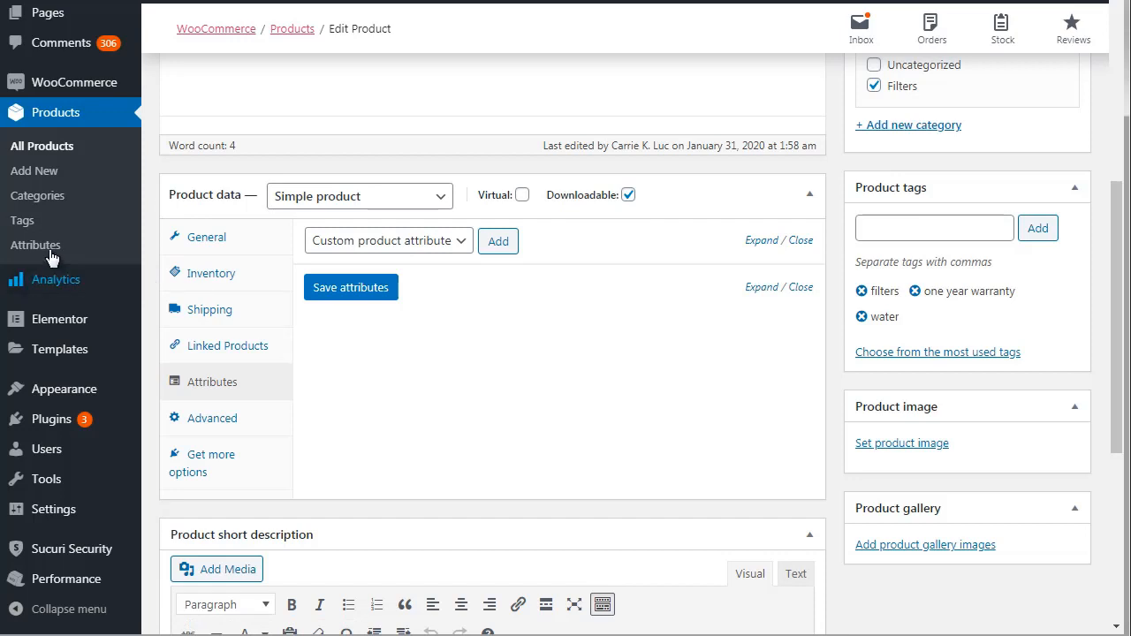
click(395, 242)
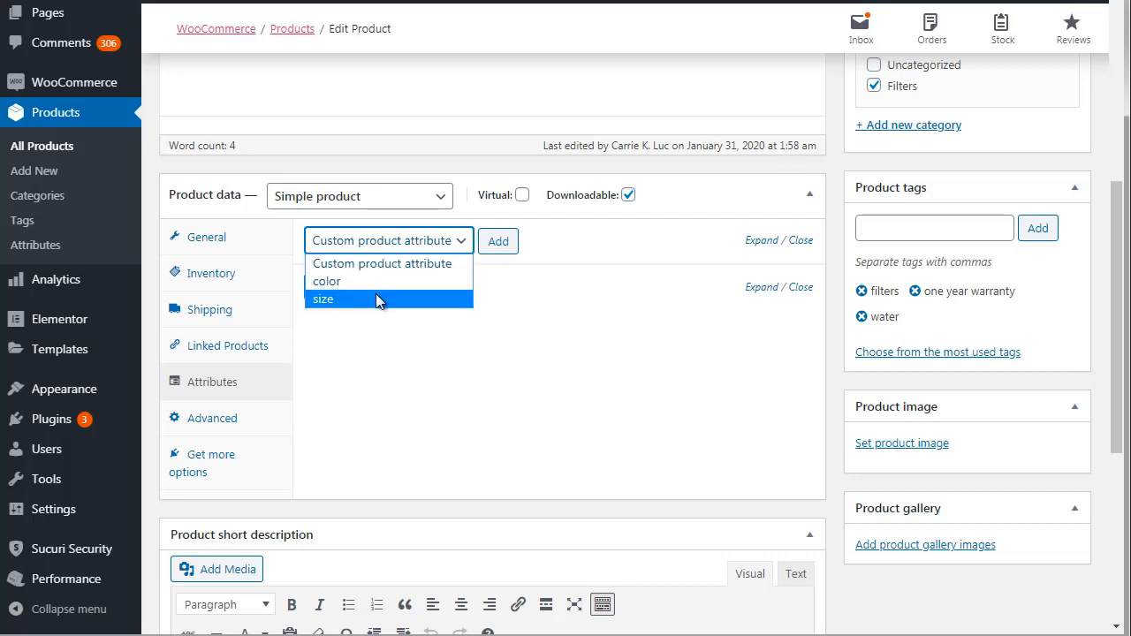
click(376, 299)
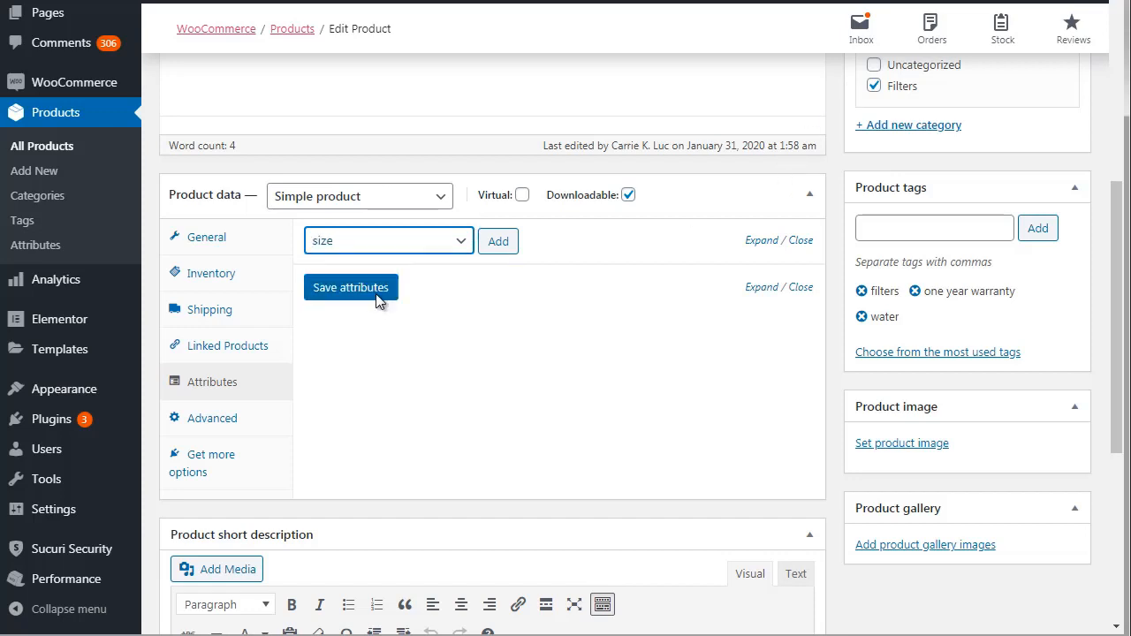
click(498, 242)
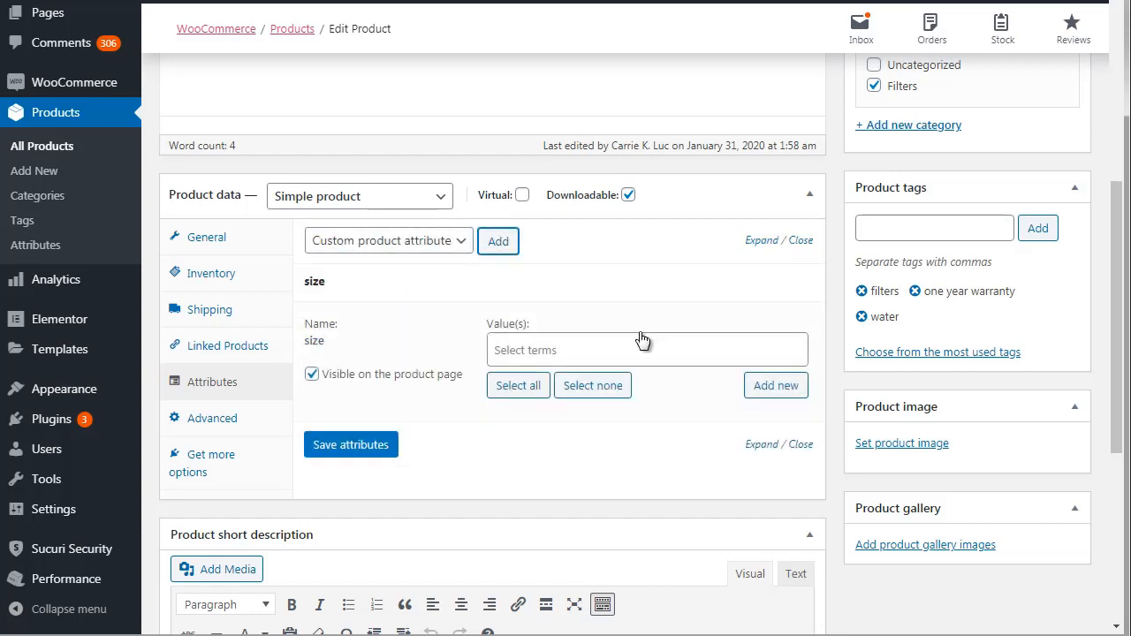
Create the new term "small" as a value of the size attribute.
click(573, 353)
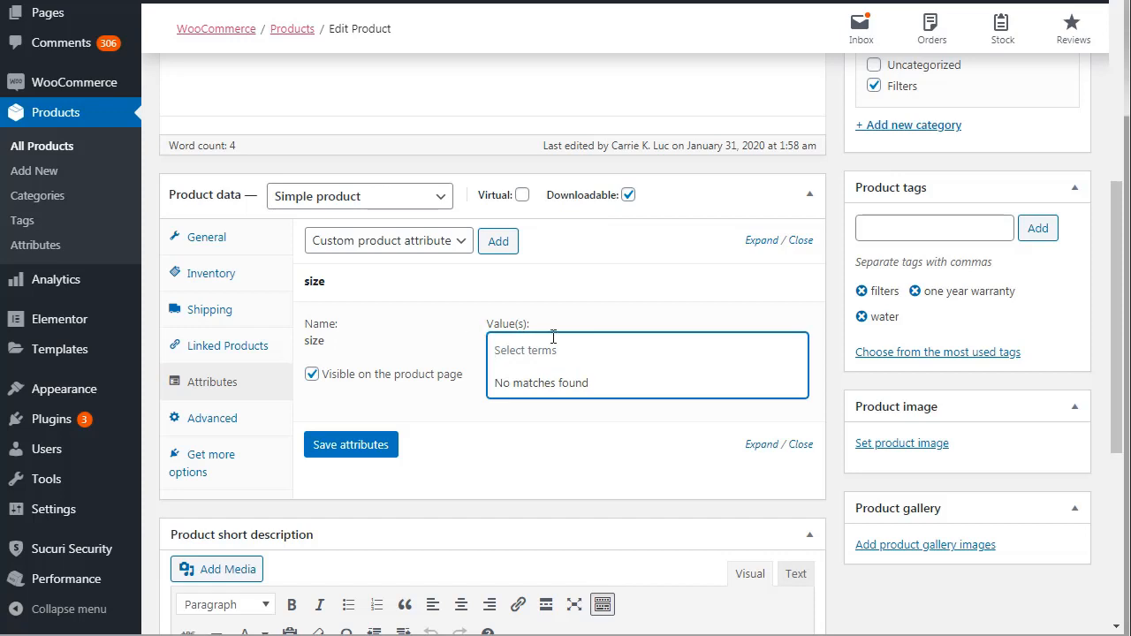
click(835, 292)
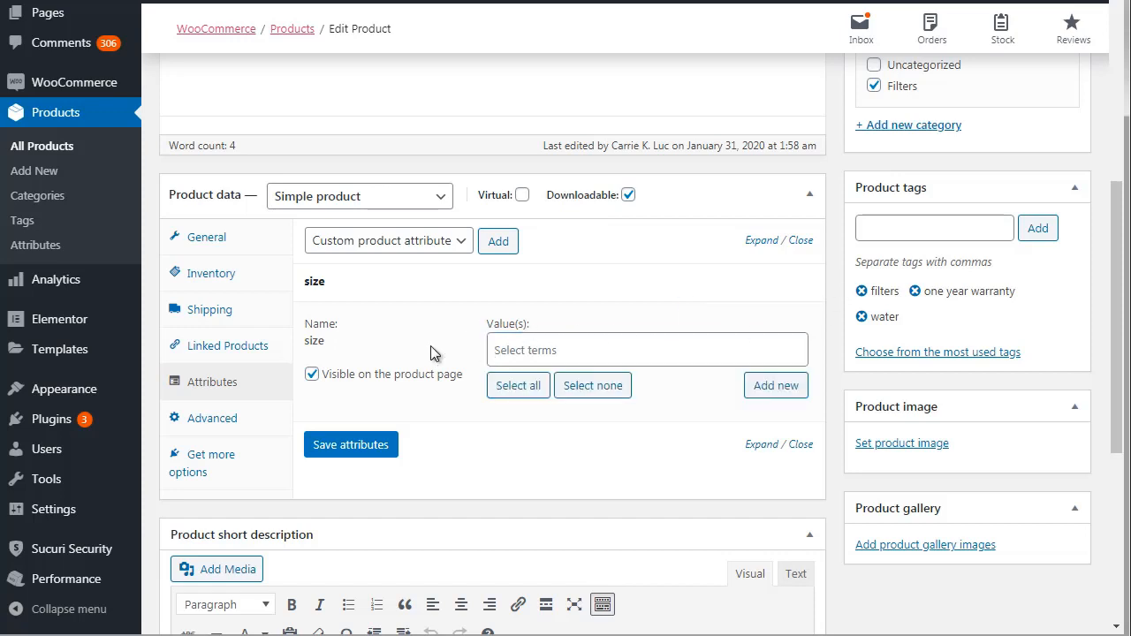
click(512, 351)
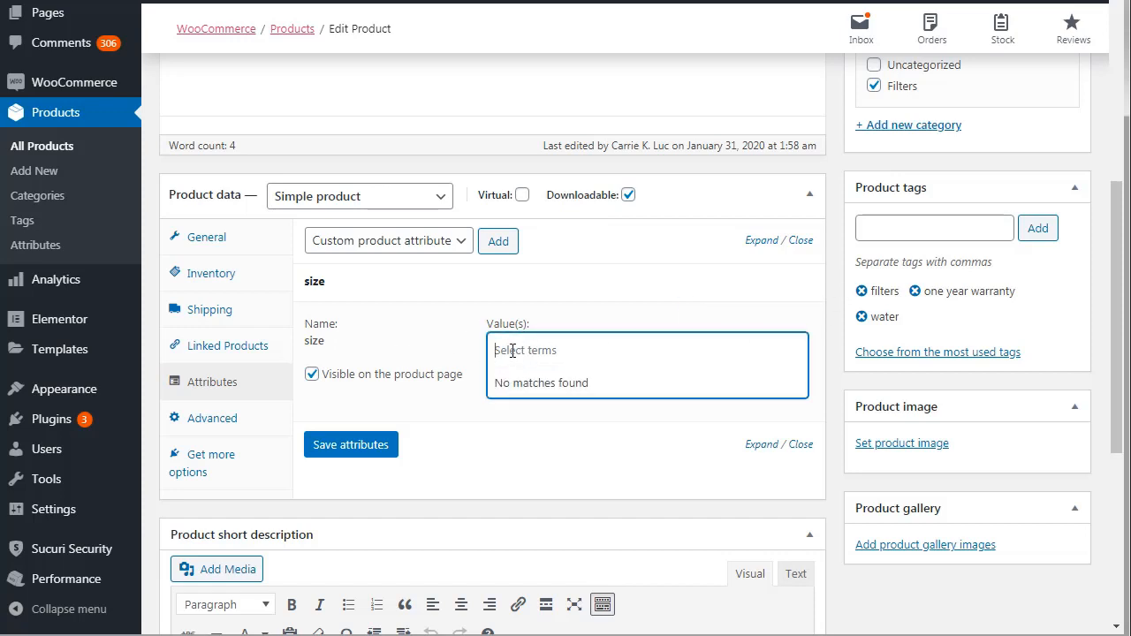
text(small)
key(ctrl+a)
key(ctrl+c)
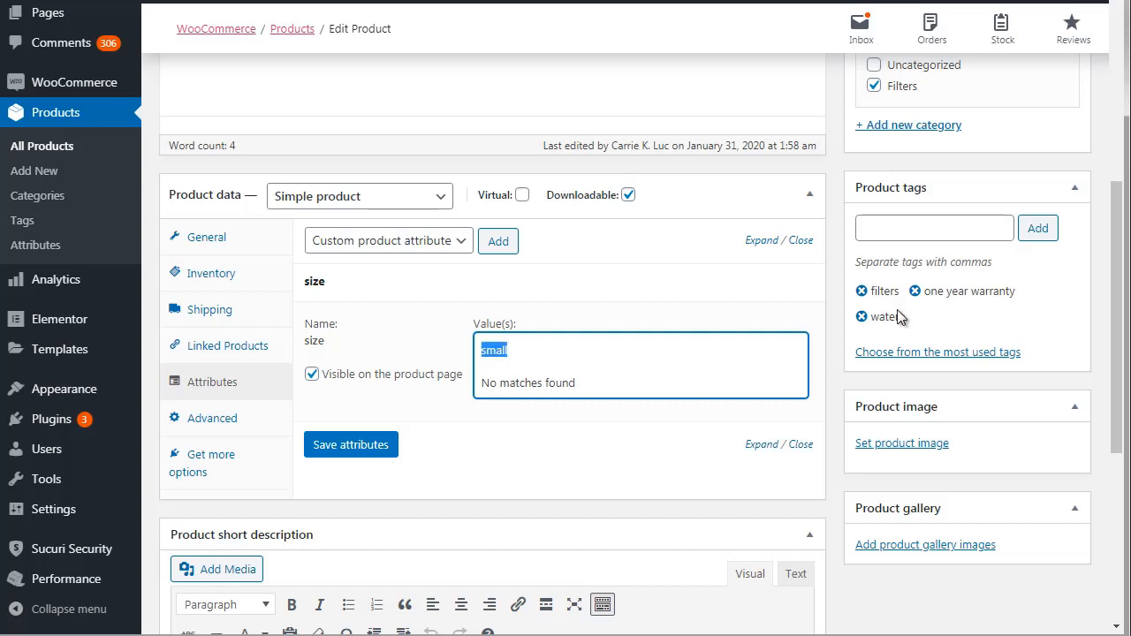
click(833, 342)
click(775, 389)
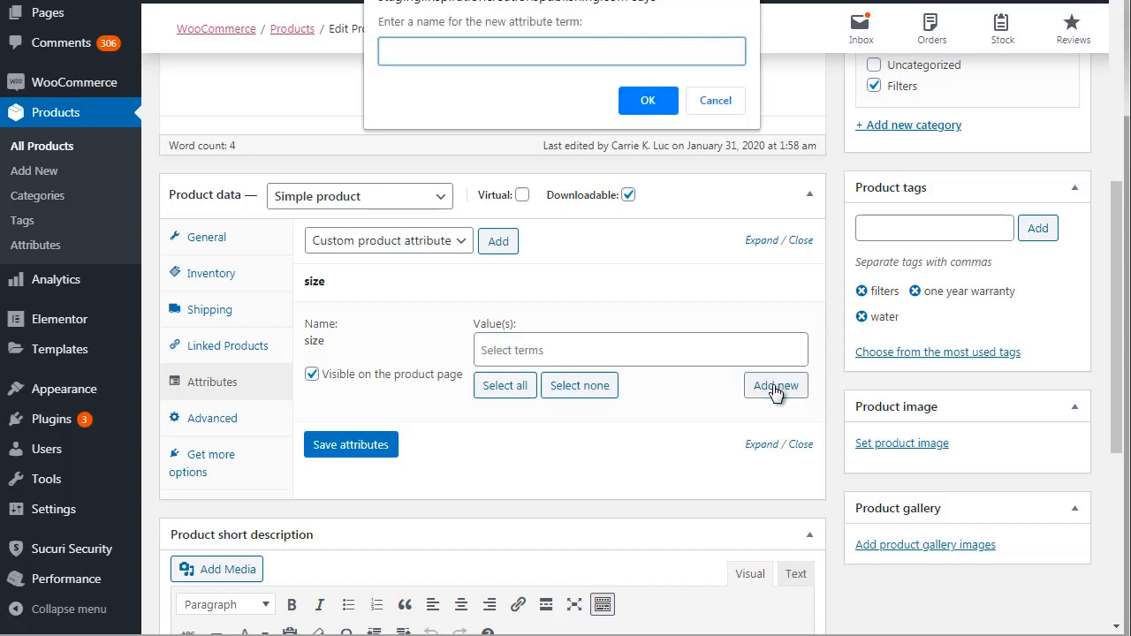
key(ctrl+v)
click(647, 102)
Create the new term "medium" as another value of the size attribute.
click(564, 354)
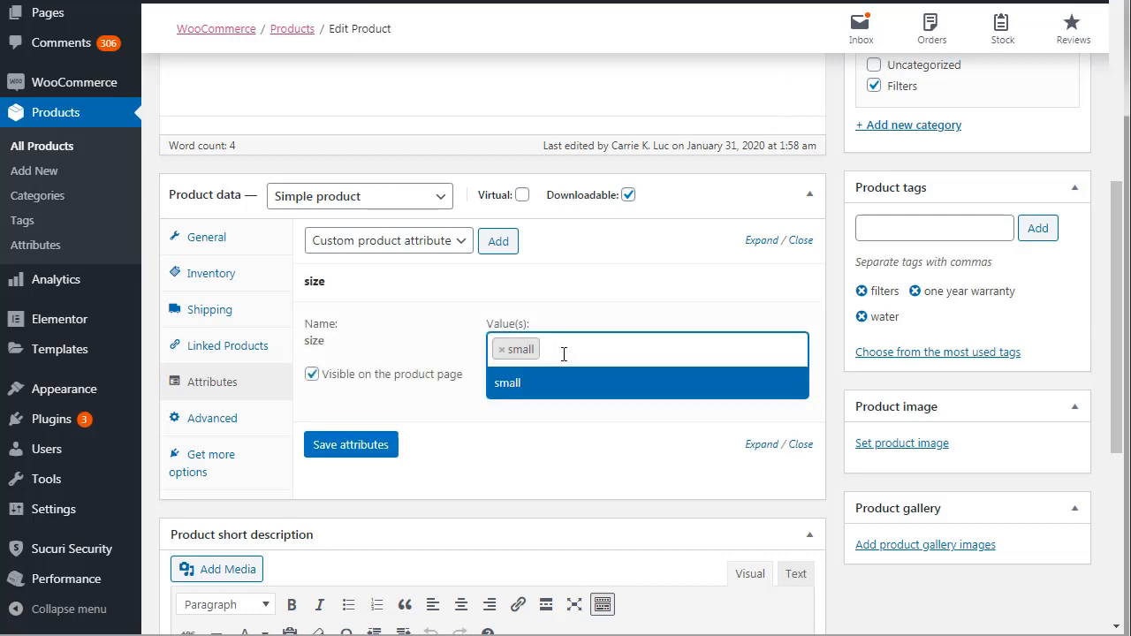
text(medium)
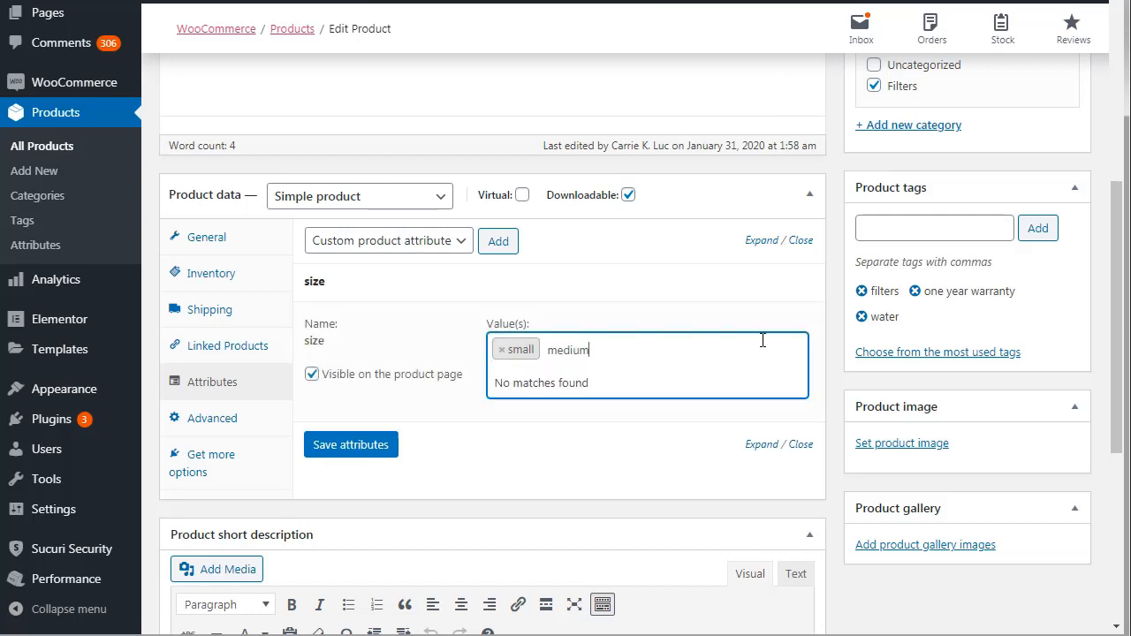
click(818, 394)
click(777, 385)
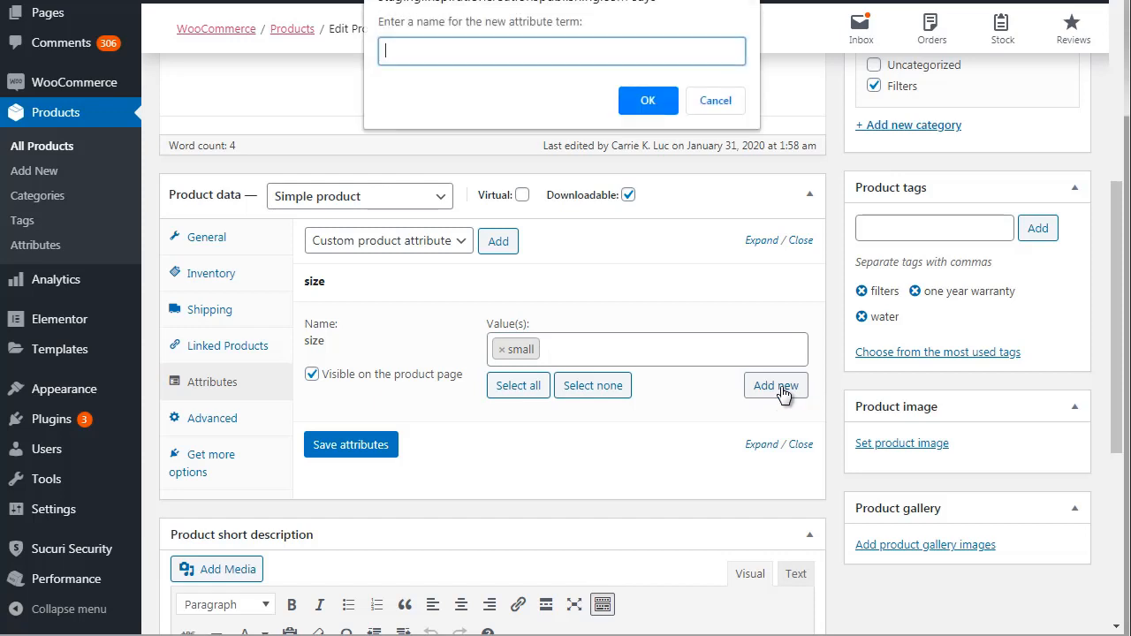
text(medium)
click(649, 102)
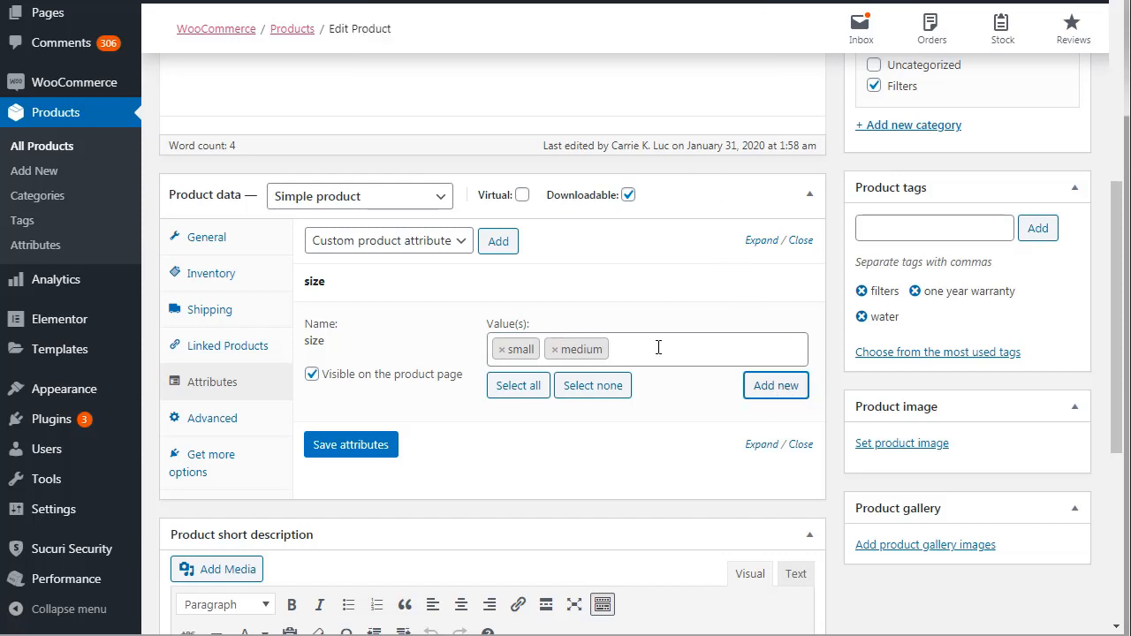
Create the new term "large" as another value of the size attribute.
click(658, 348)
text(large)
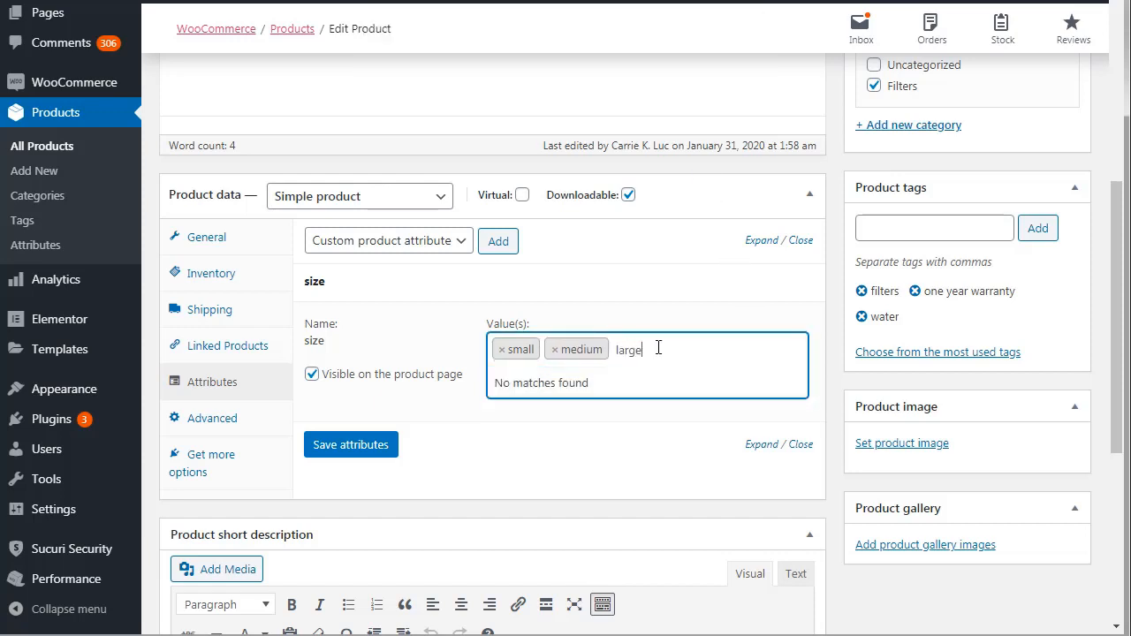
key(ctrl+a)
key(ctrl+c)
click(831, 339)
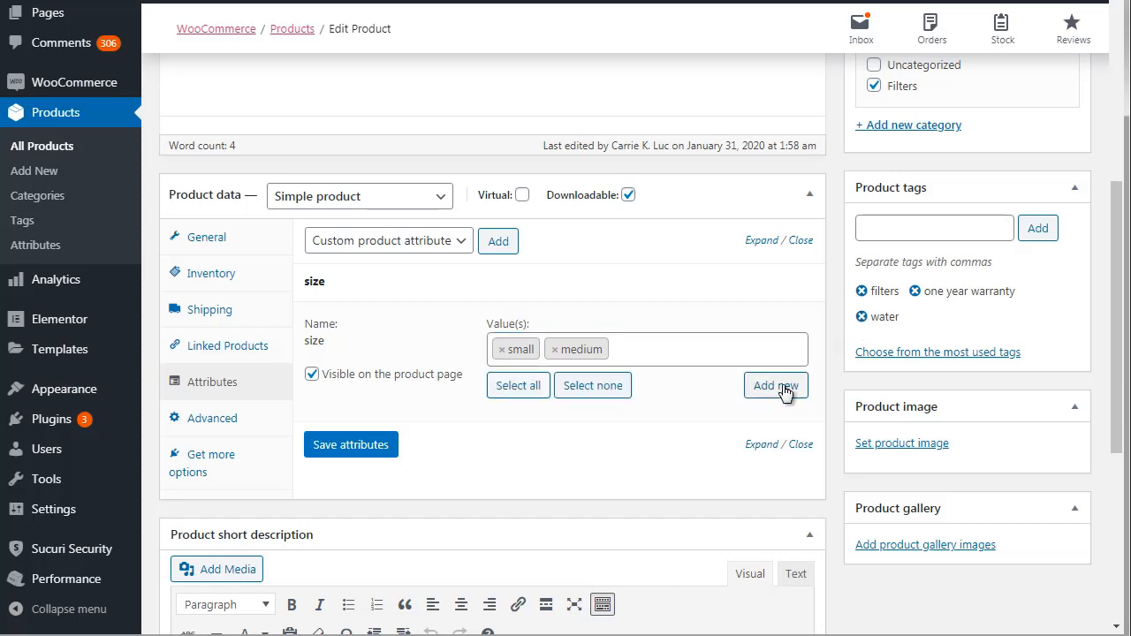
click(778, 387)
key(ctrl+v)
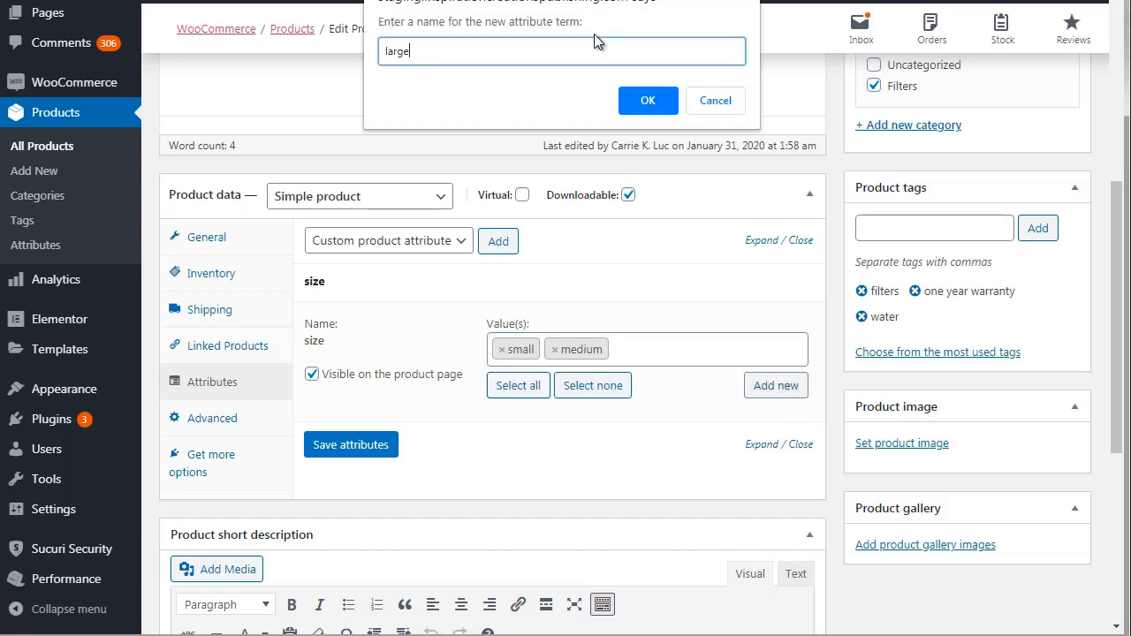
click(646, 101)
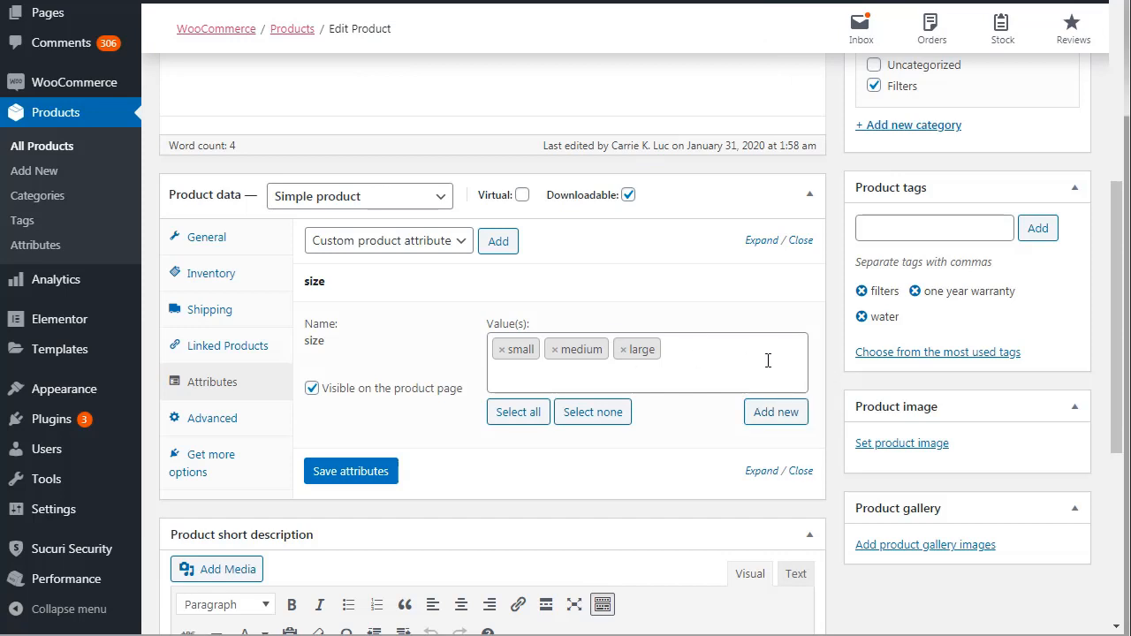
Add the existing color attribute to the Book 1 product data.
click(434, 248)
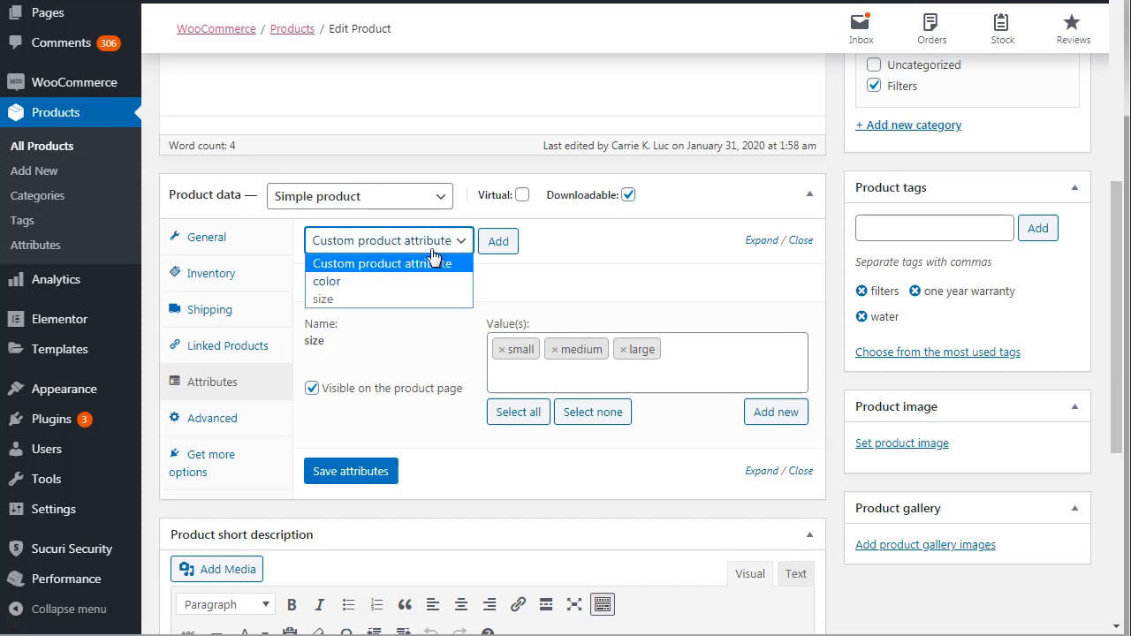
click(418, 281)
click(497, 241)
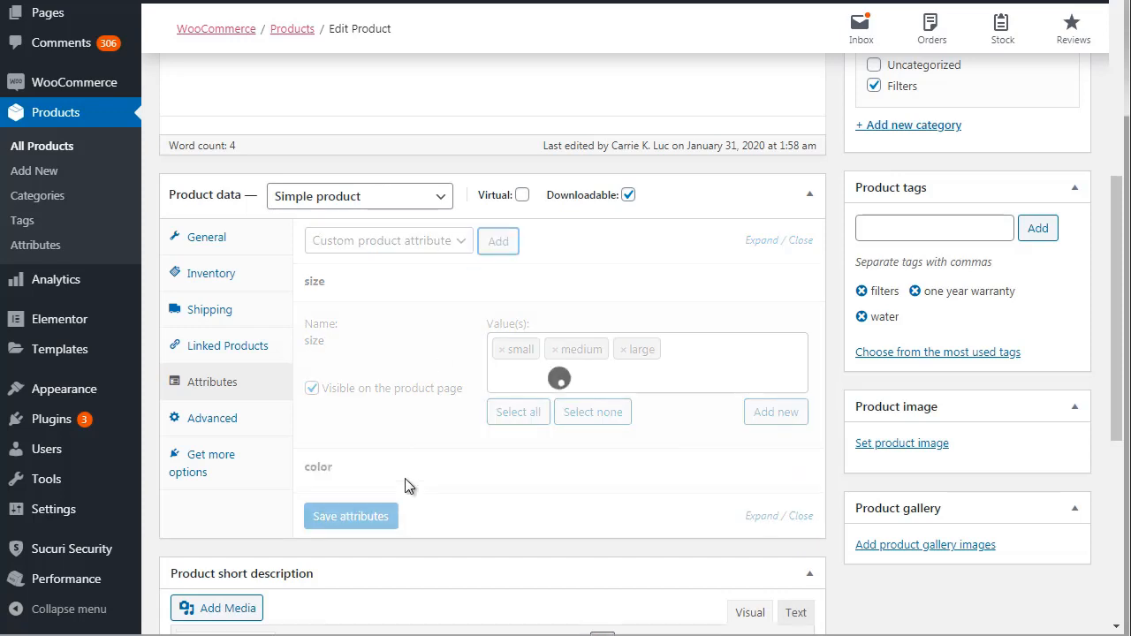
drag(1116, 346, 1118, 408)
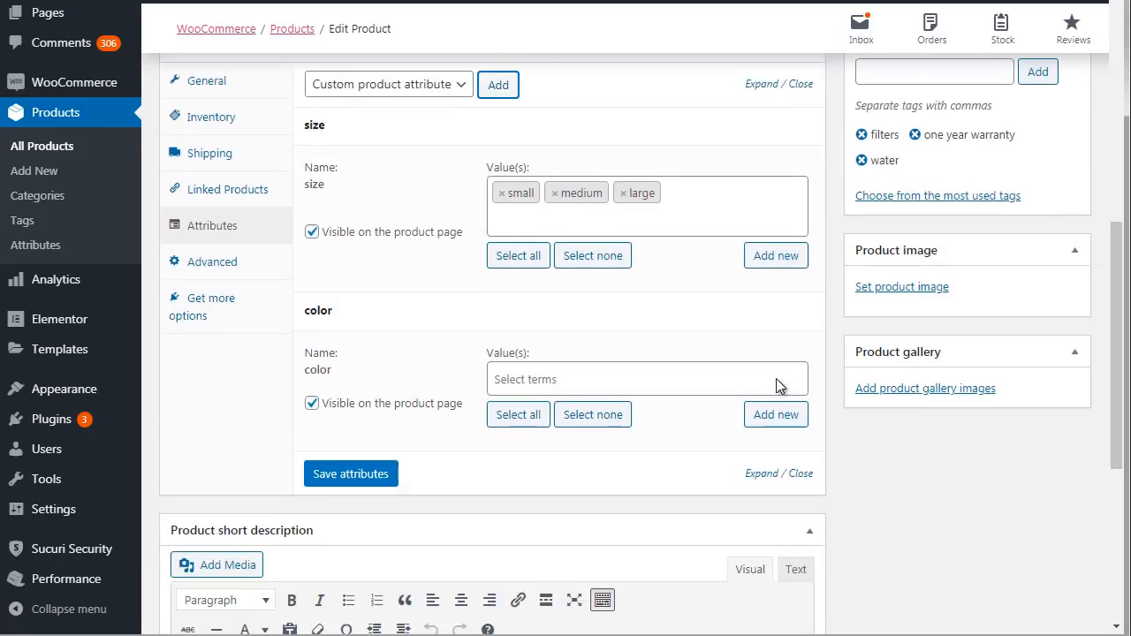
Create the new term "brown" as a value of the color attribute.
click(652, 370)
text(brown)
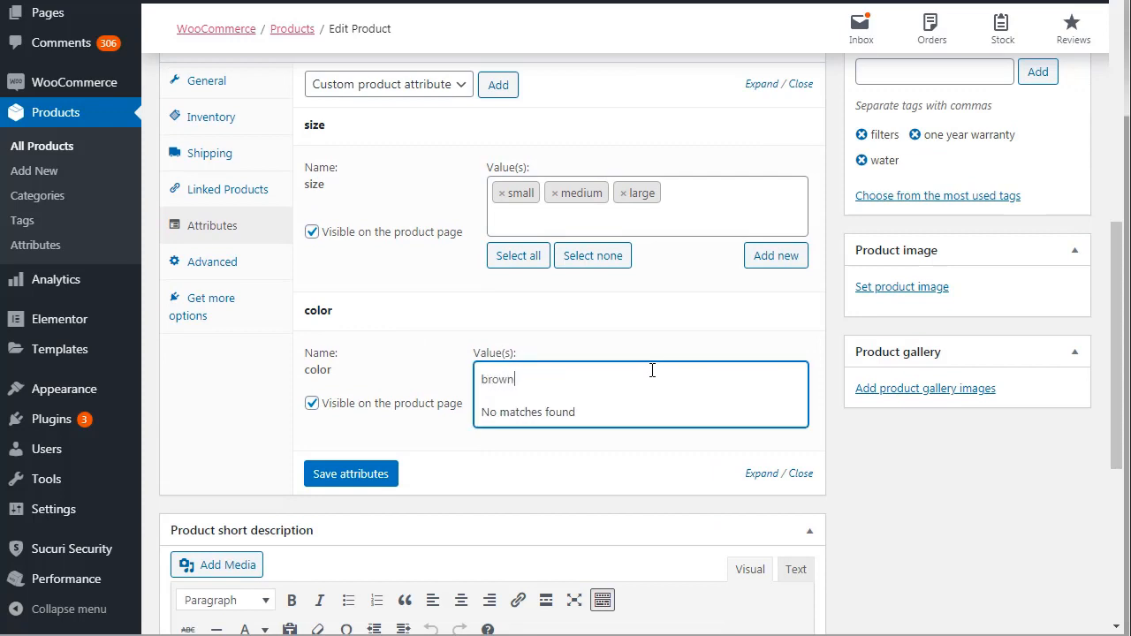
key(ctrl+a)
key(ctrl+c)
click(836, 381)
click(785, 415)
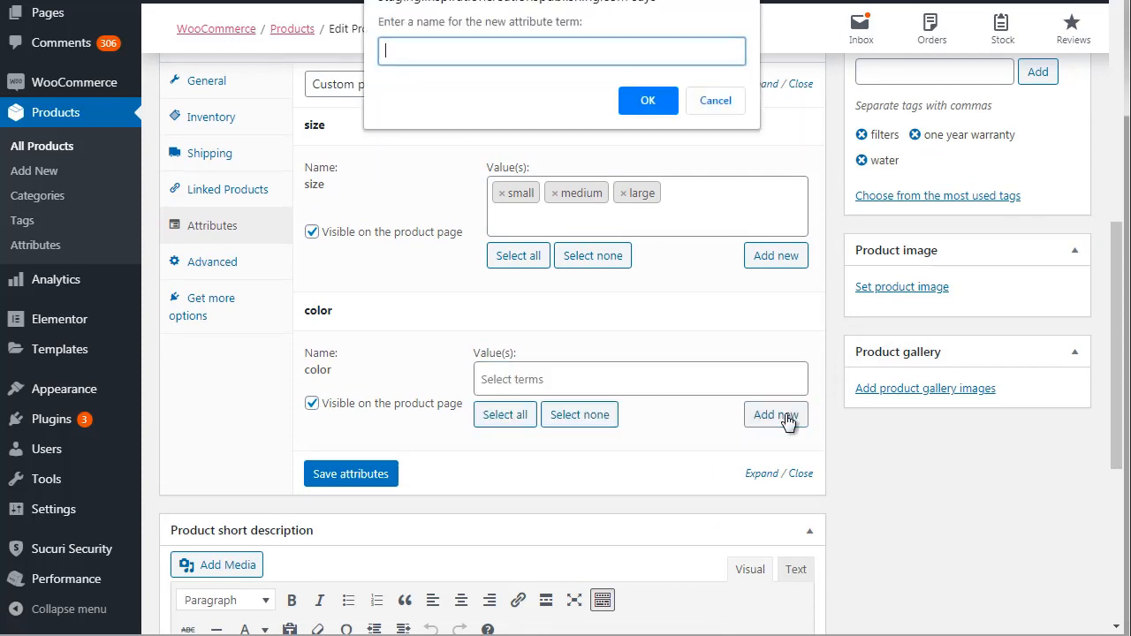
key(ctrl+v)
click(649, 104)
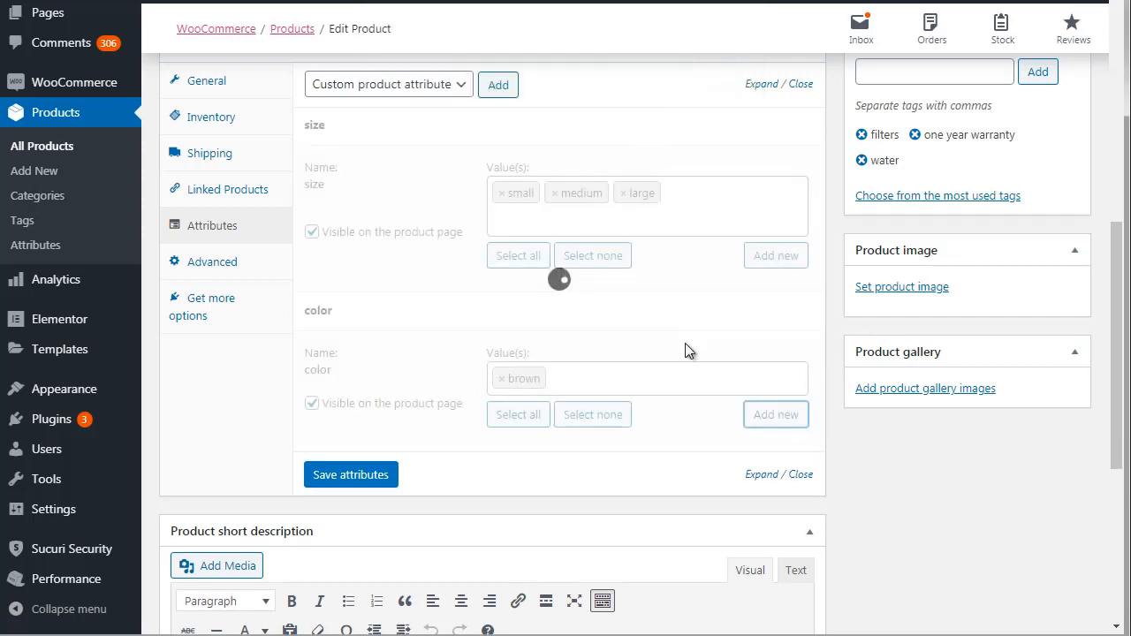
Create the new term "green" as another value of the color attribute.
click(760, 416)
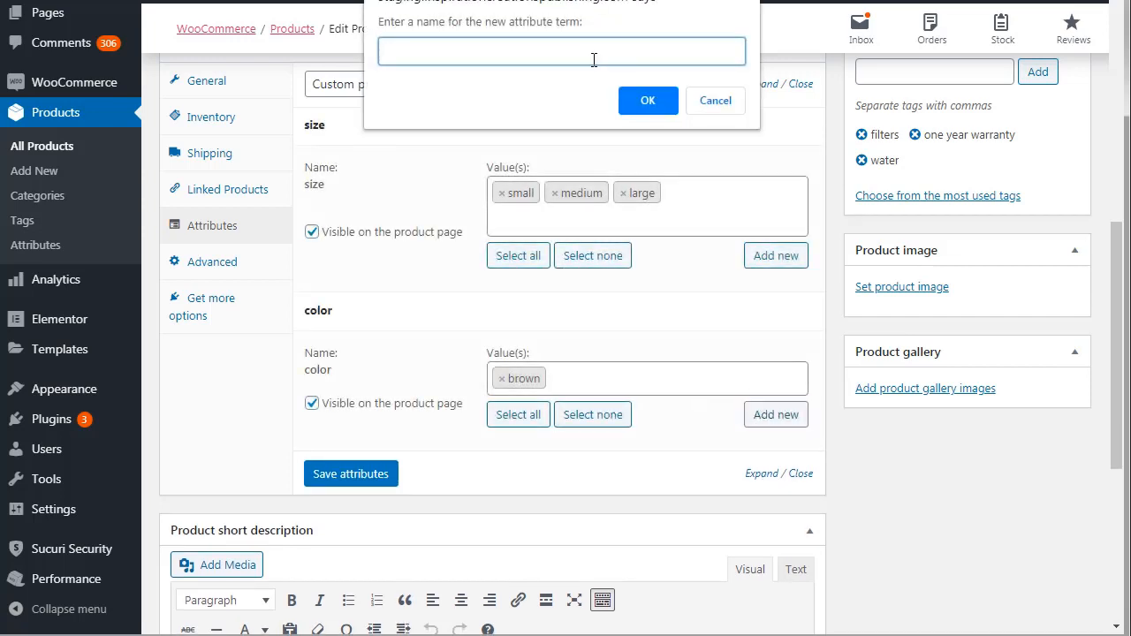
text(green)
key(Return)
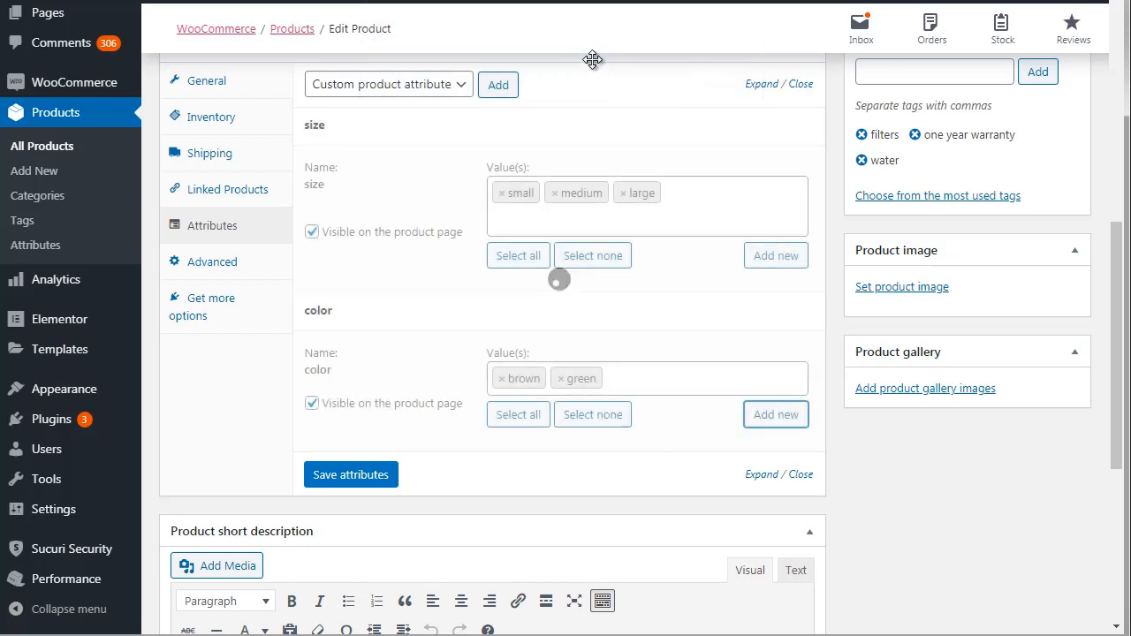
Create the new term "white" as a third value of the color attribute.
click(644, 378)
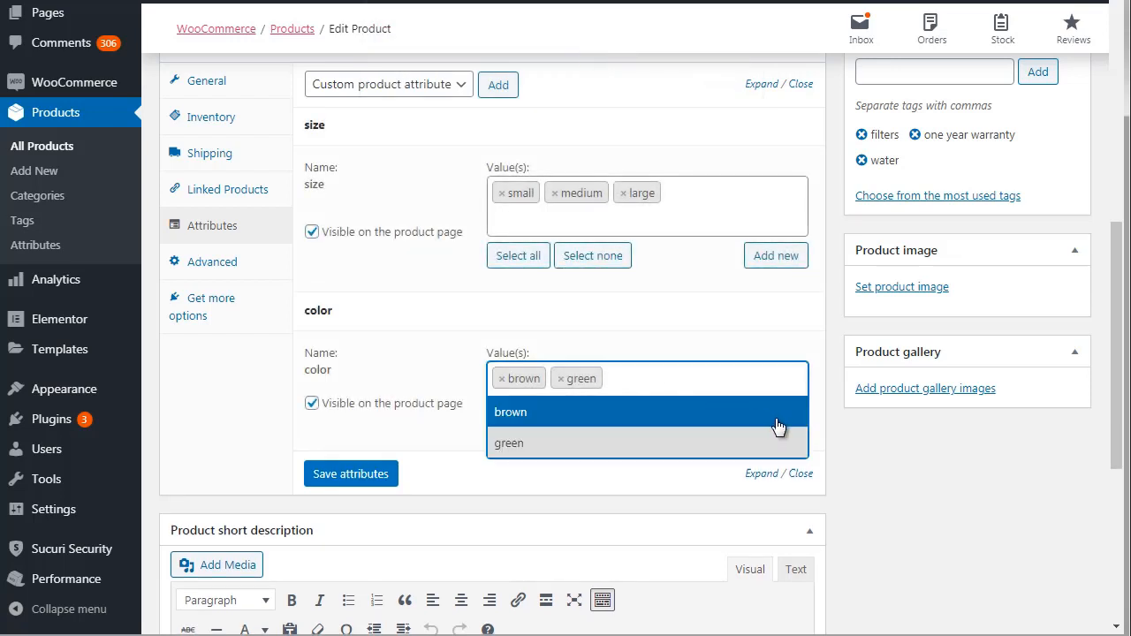
click(810, 418)
click(790, 421)
text(white)
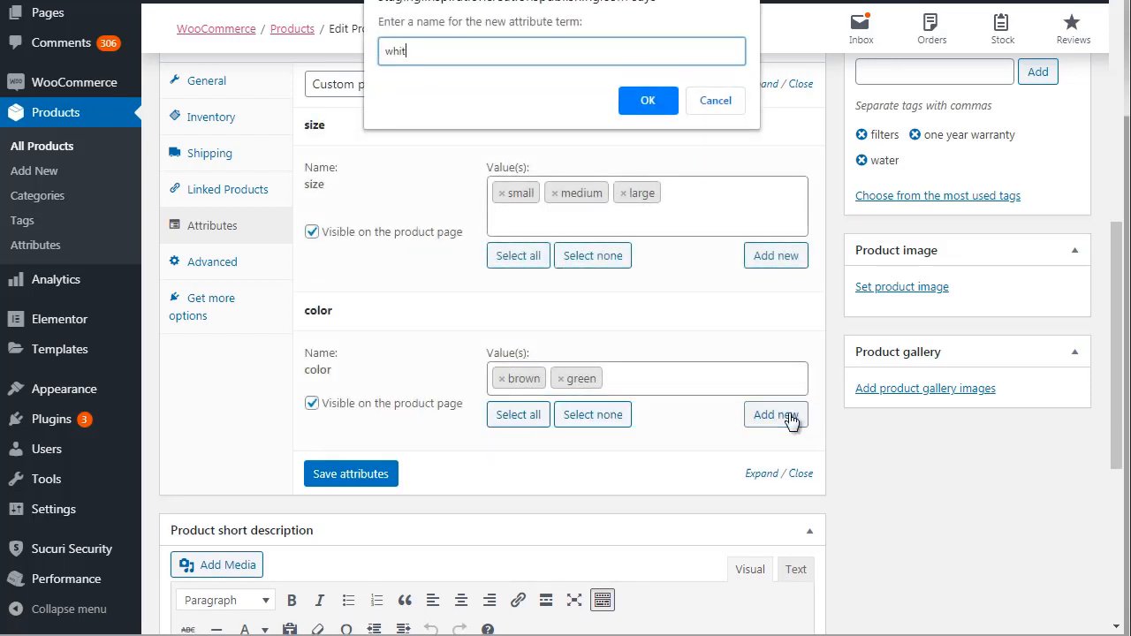
click(645, 100)
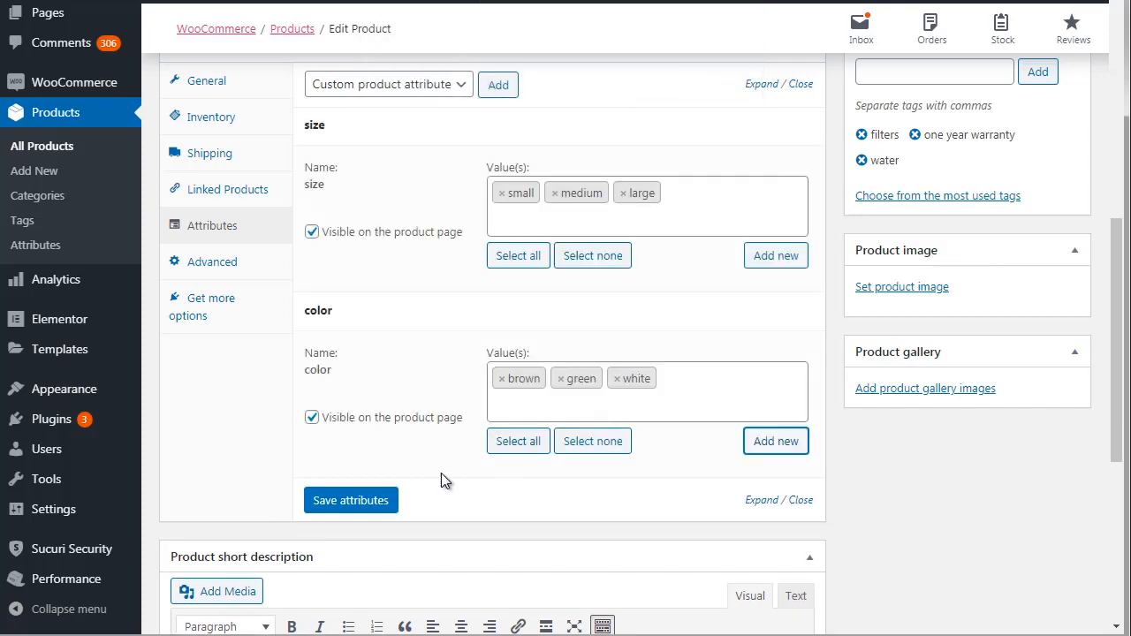
Save the size and color attributes and update the Book 1 product.
click(369, 511)
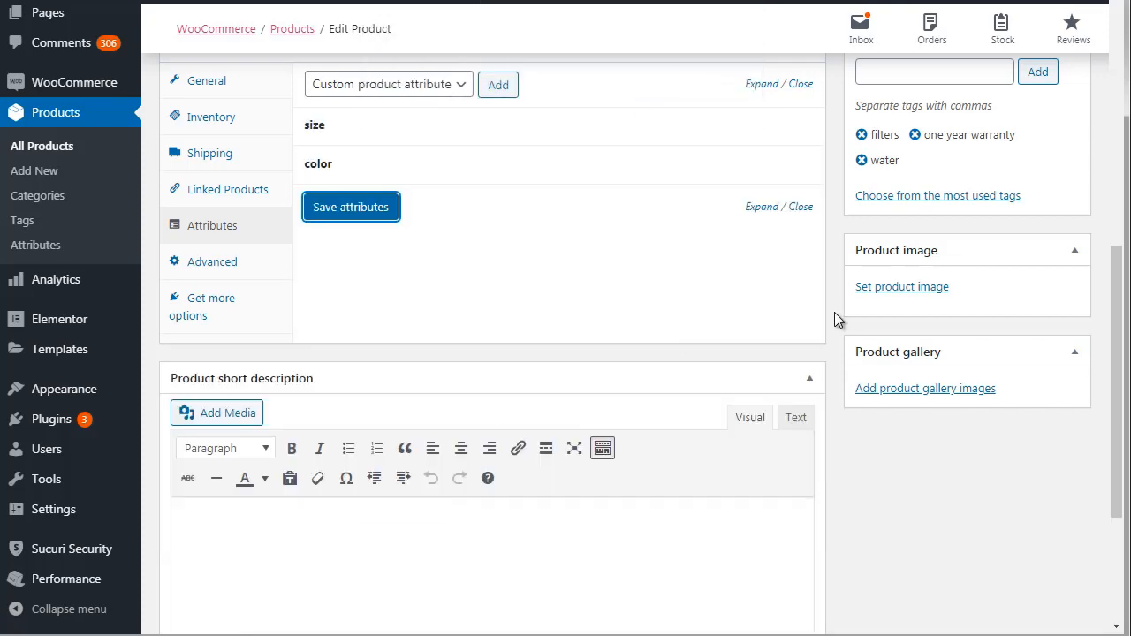
scroll(1115, 195, up, 1)
scroll(1114, 195, up, 3)
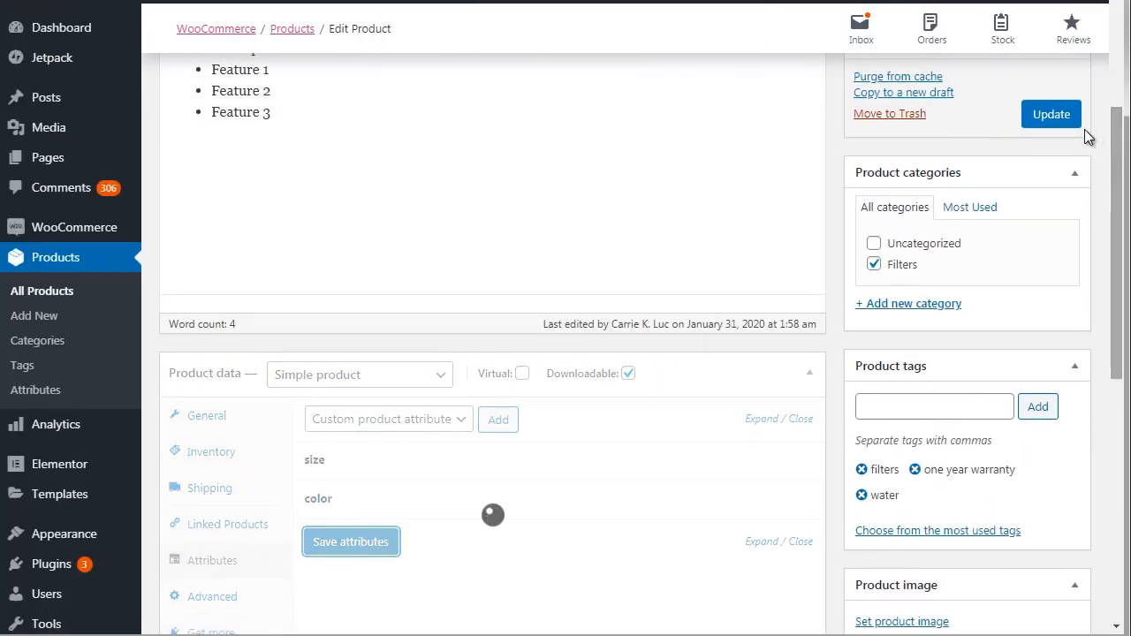
click(1035, 118)
Expand the size and color attributes in the Book 1 product data to check their saved values.
drag(1117, 166, 1117, 240)
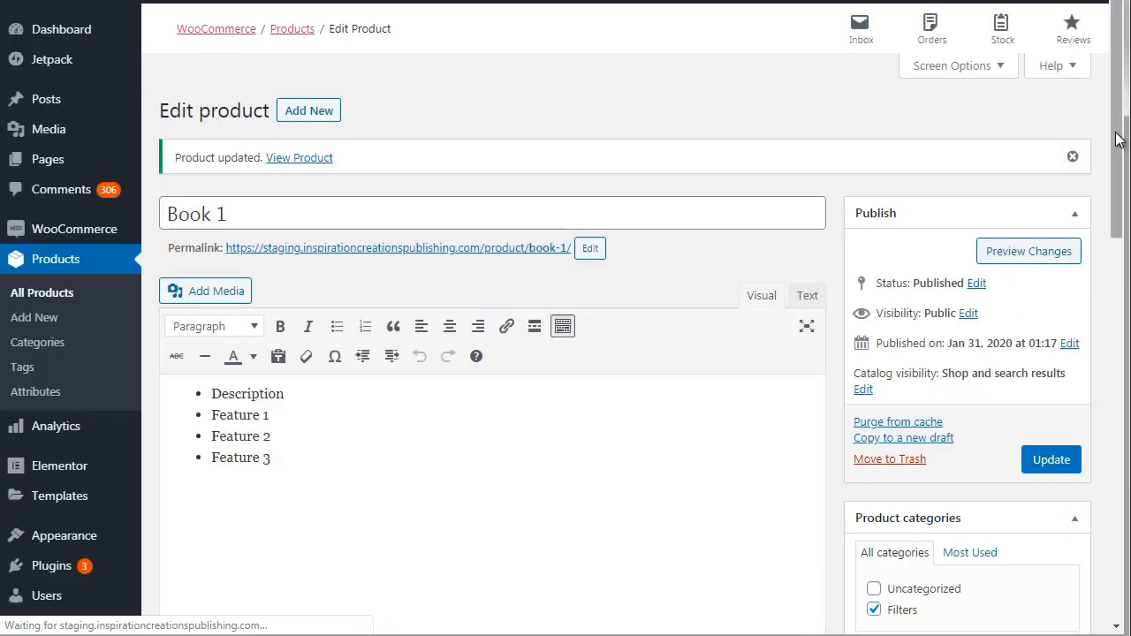
drag(1116, 177, 1114, 289)
scroll(1114, 289, down, 2)
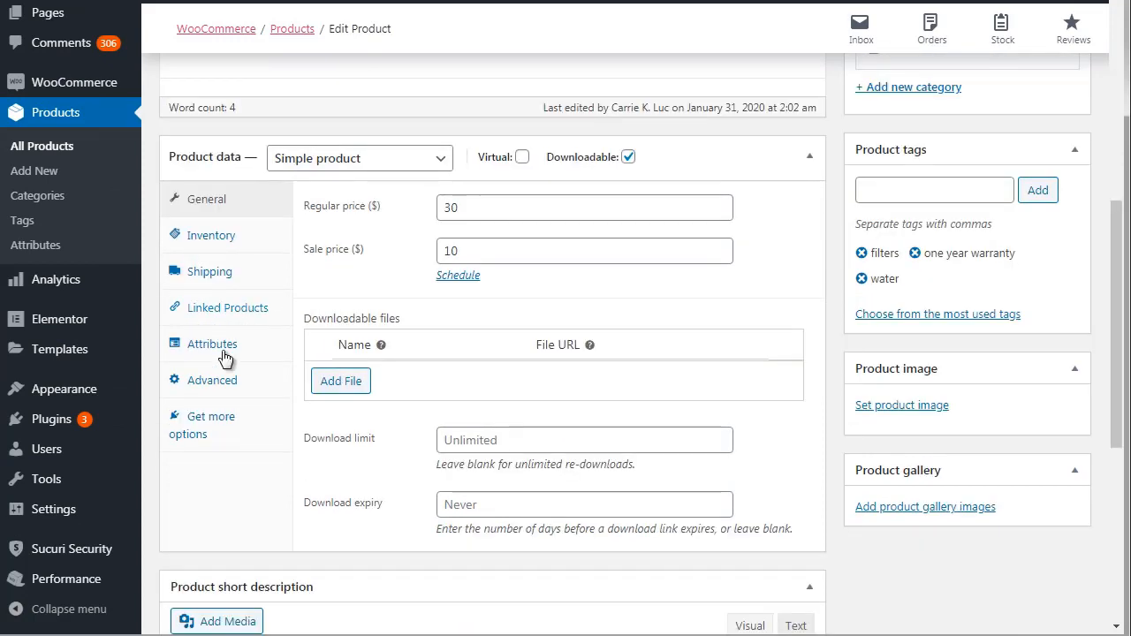
click(216, 346)
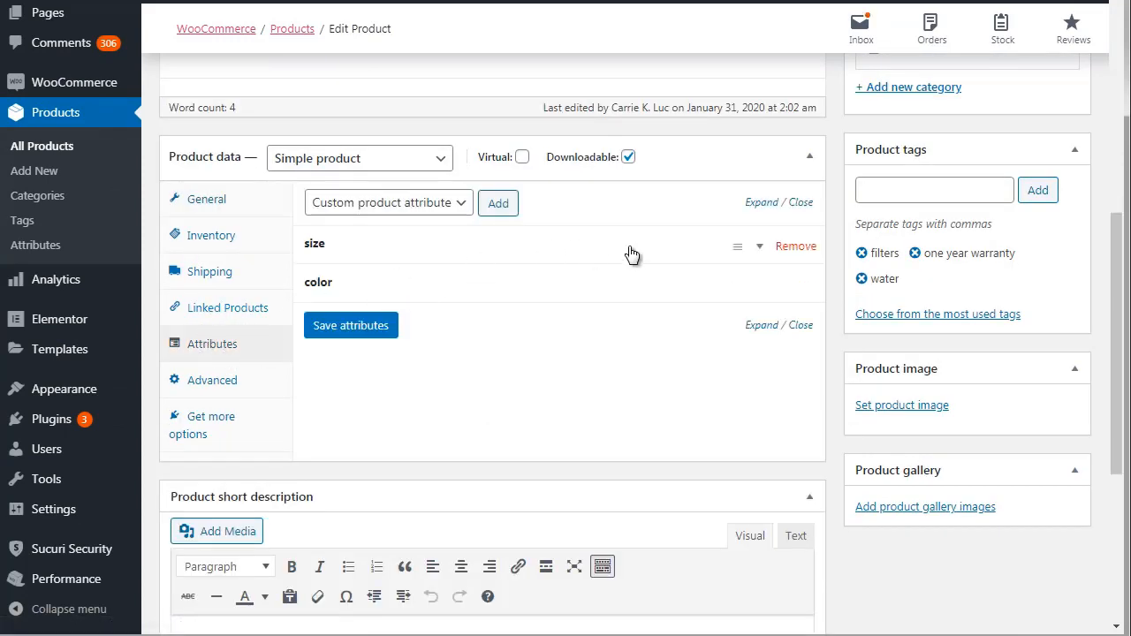
click(758, 252)
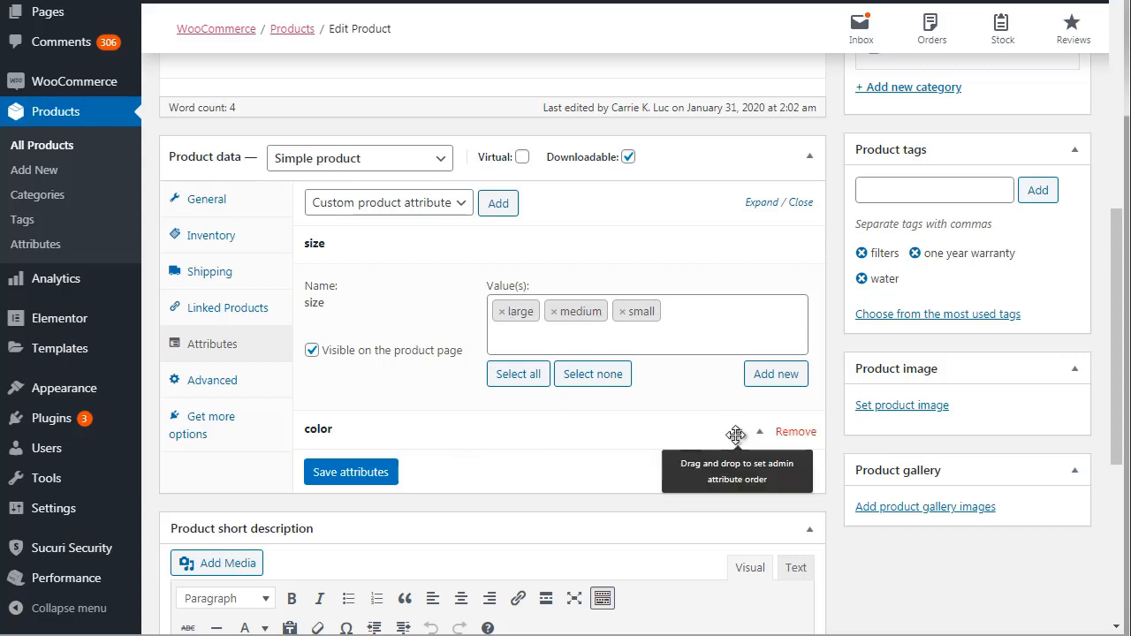
click(753, 442)
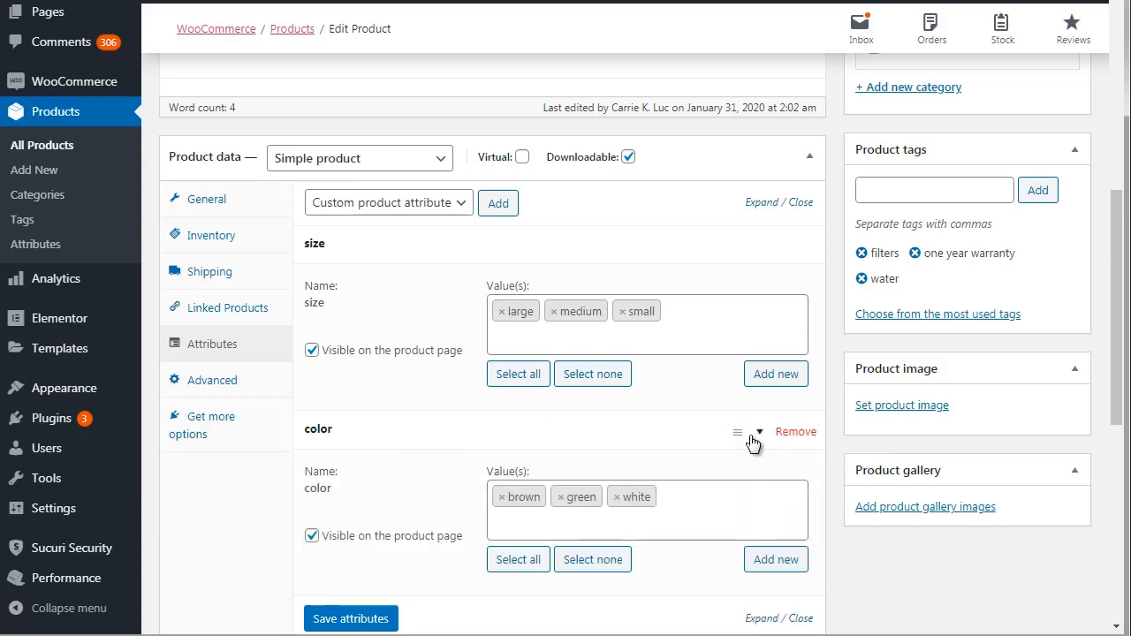
drag(1117, 309, 1115, 133)
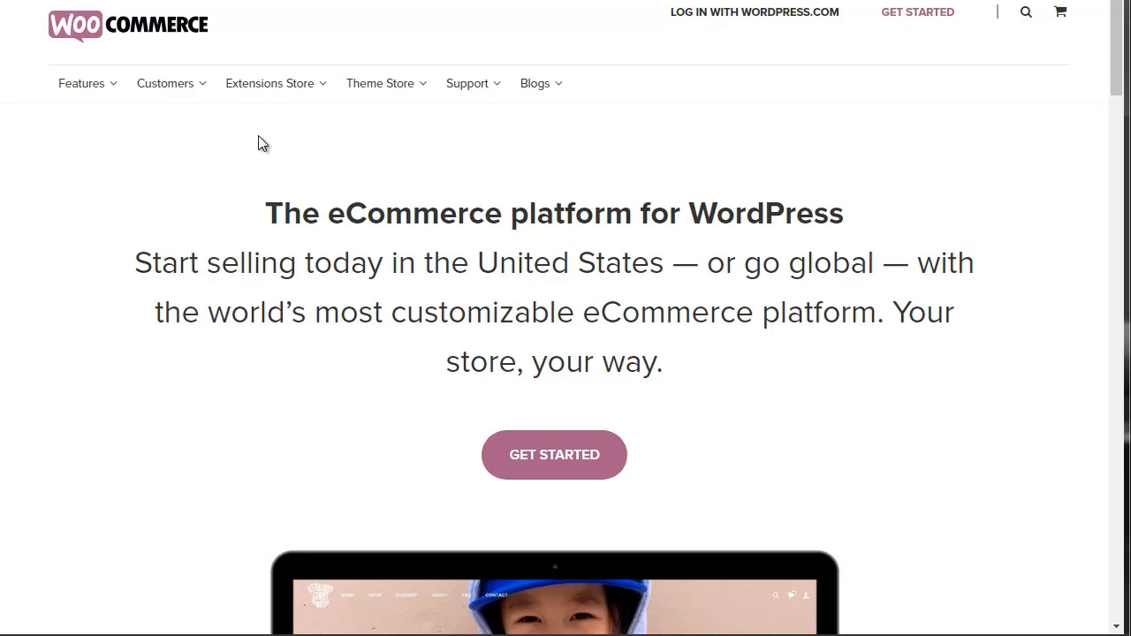
On the WooCommerce website, open the Subscriptions category of the Extensions Store in a new browser tab.
mouse_move(265, 84)
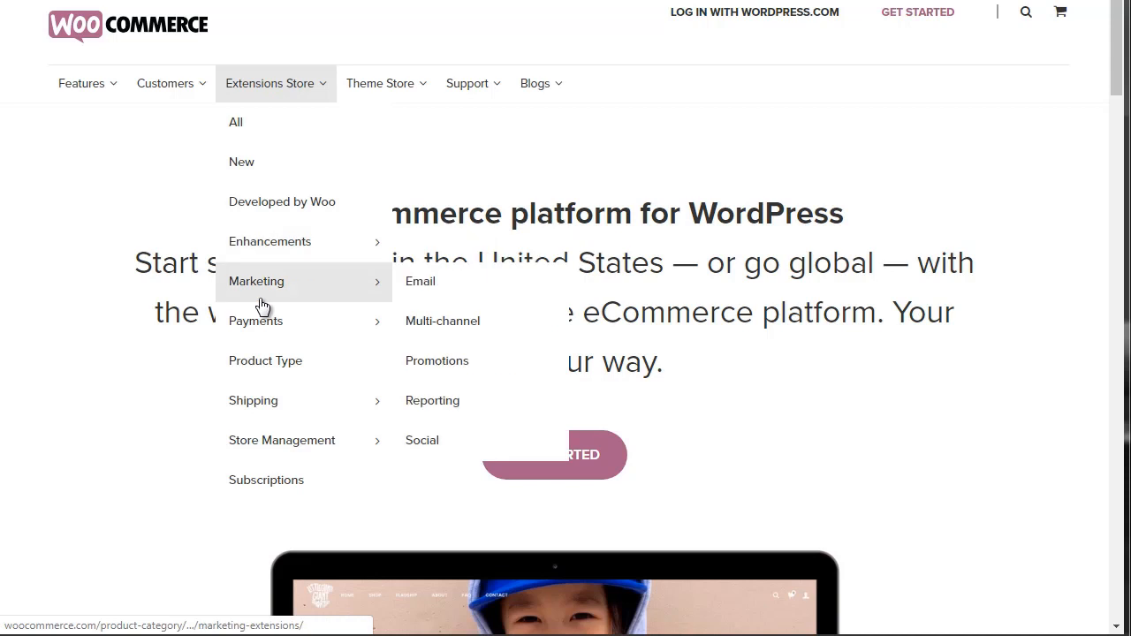
mouse_move(319, 278)
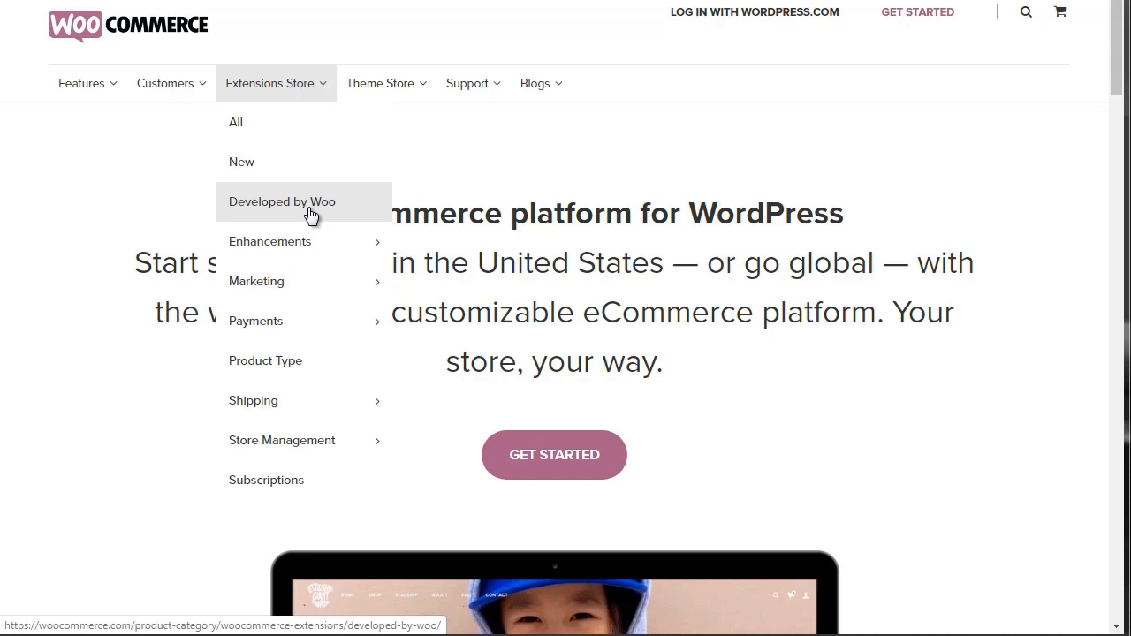
mouse_move(273, 240)
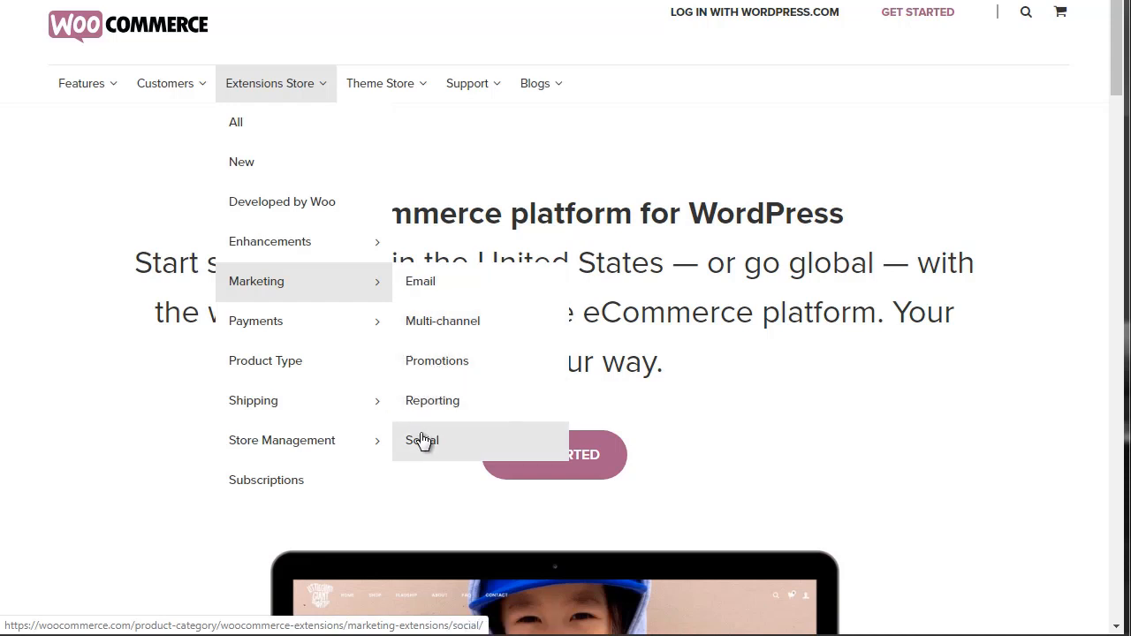
mouse_move(312, 333)
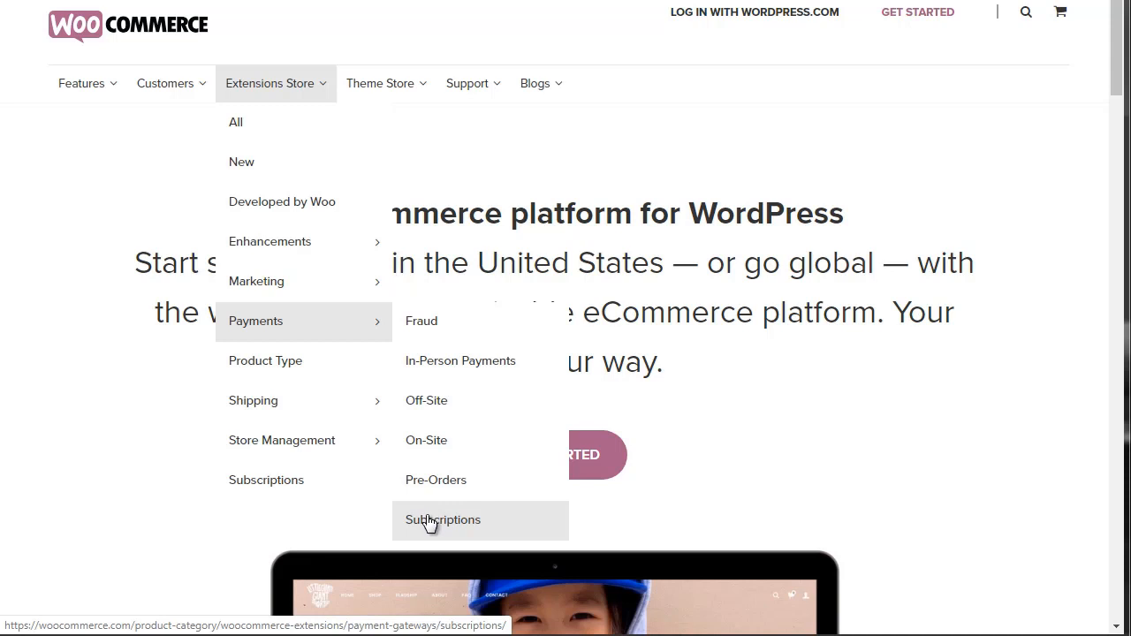
mouse_move(314, 405)
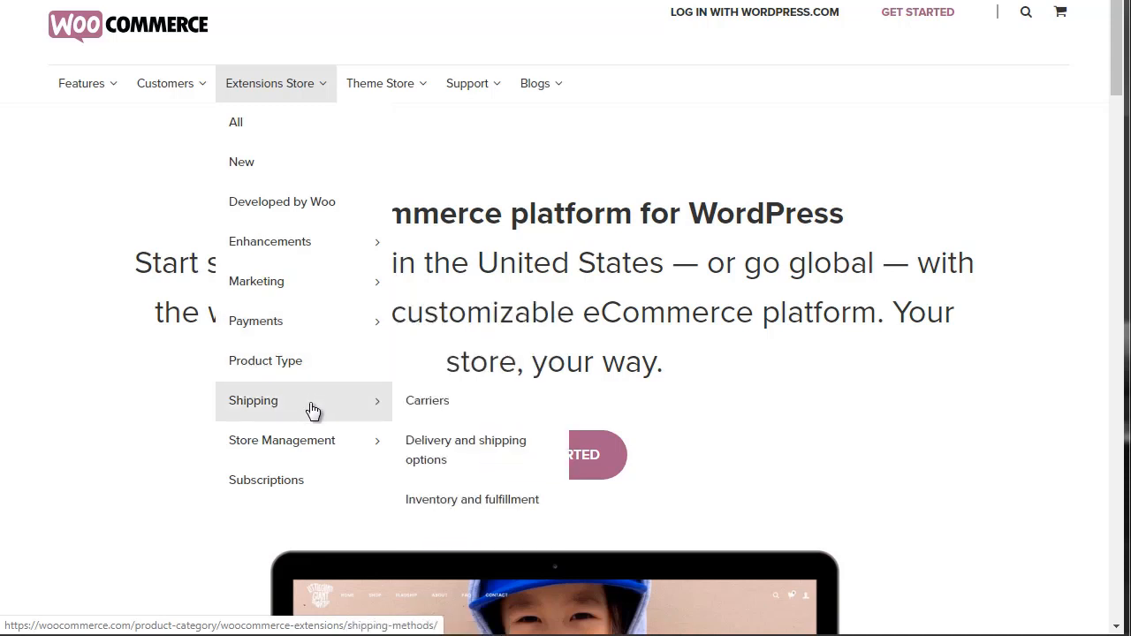
mouse_move(300, 442)
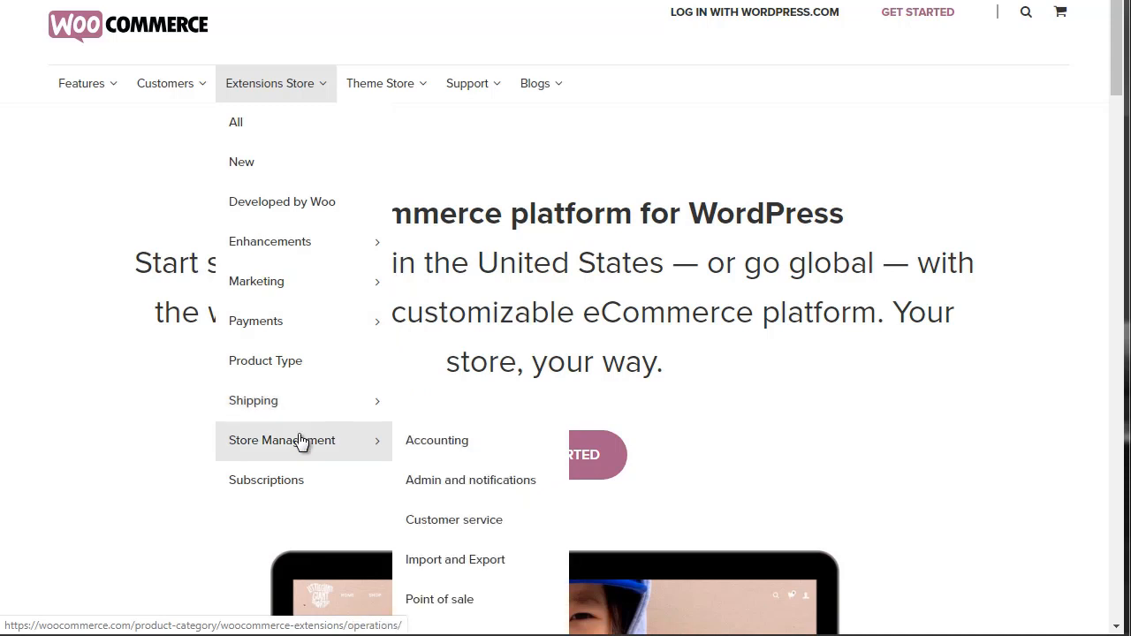
right_click(297, 490)
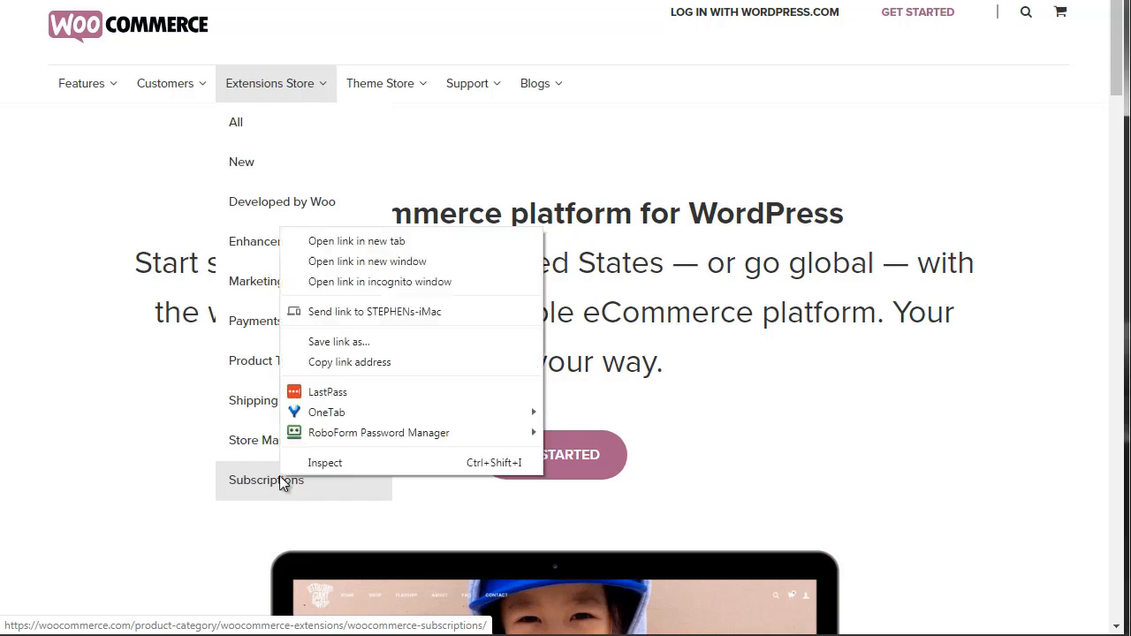
click(403, 234)
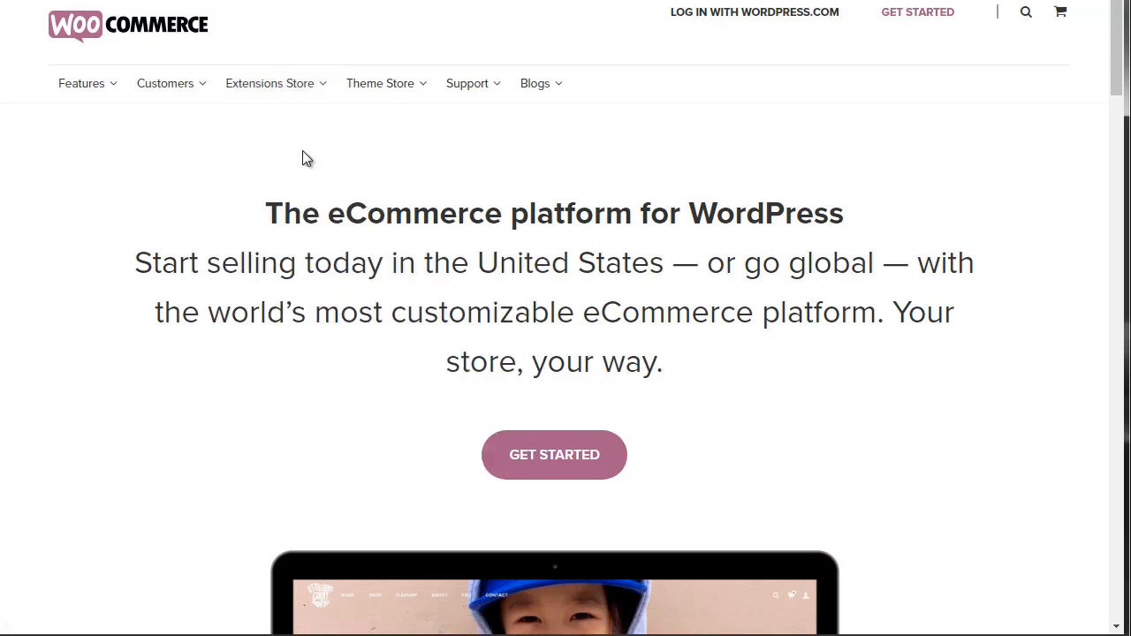
Open the full list of WooCommerce extensions and examine the popular extensions and their prices on the first page.
mouse_move(263, 102)
click(257, 132)
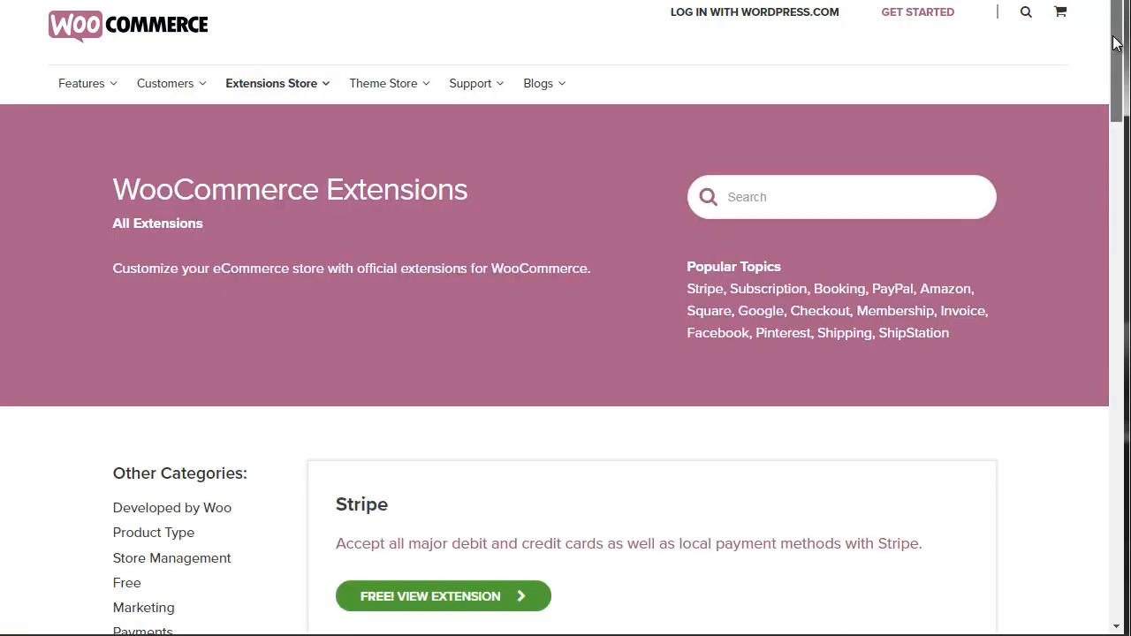
drag(1116, 44, 1116, 82)
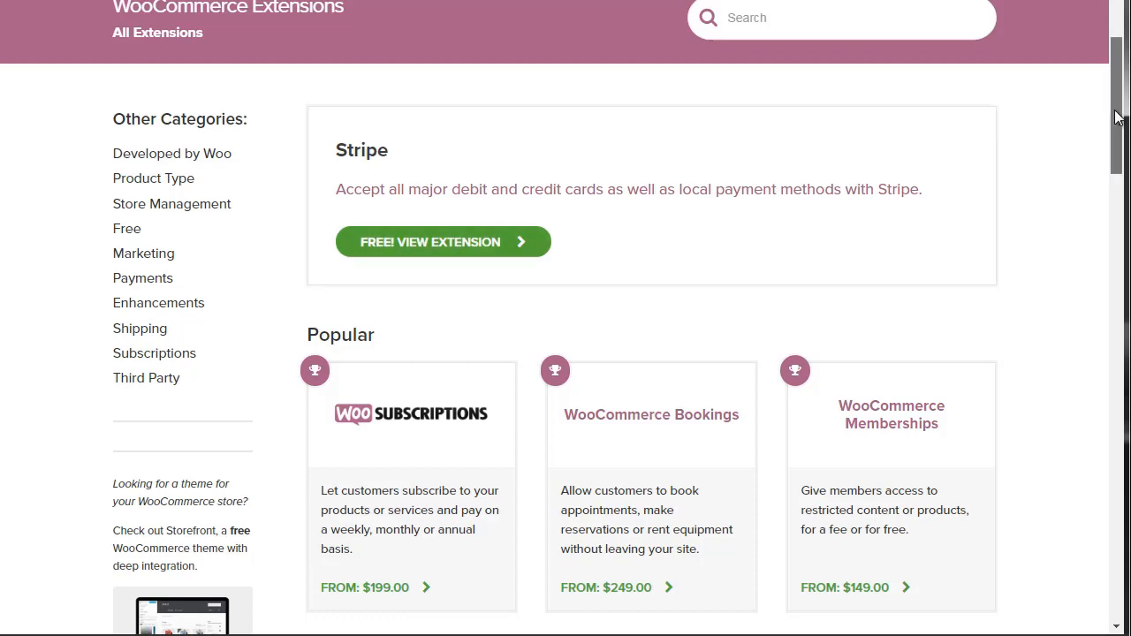
drag(1115, 115, 1114, 161)
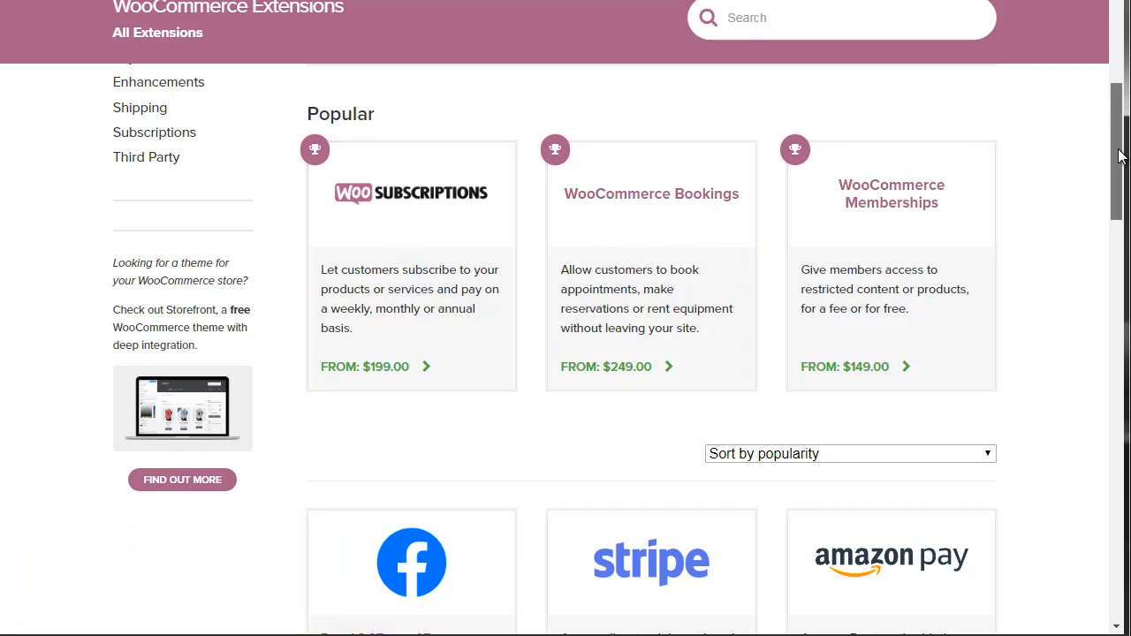
drag(1118, 156, 1118, 233)
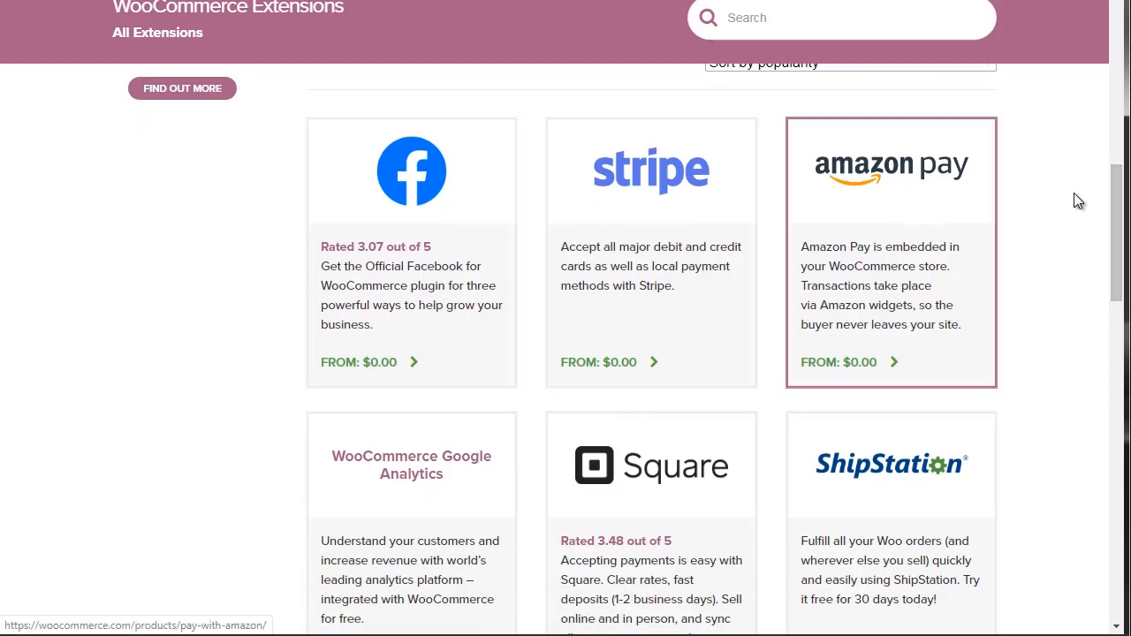
drag(1116, 214, 1117, 284)
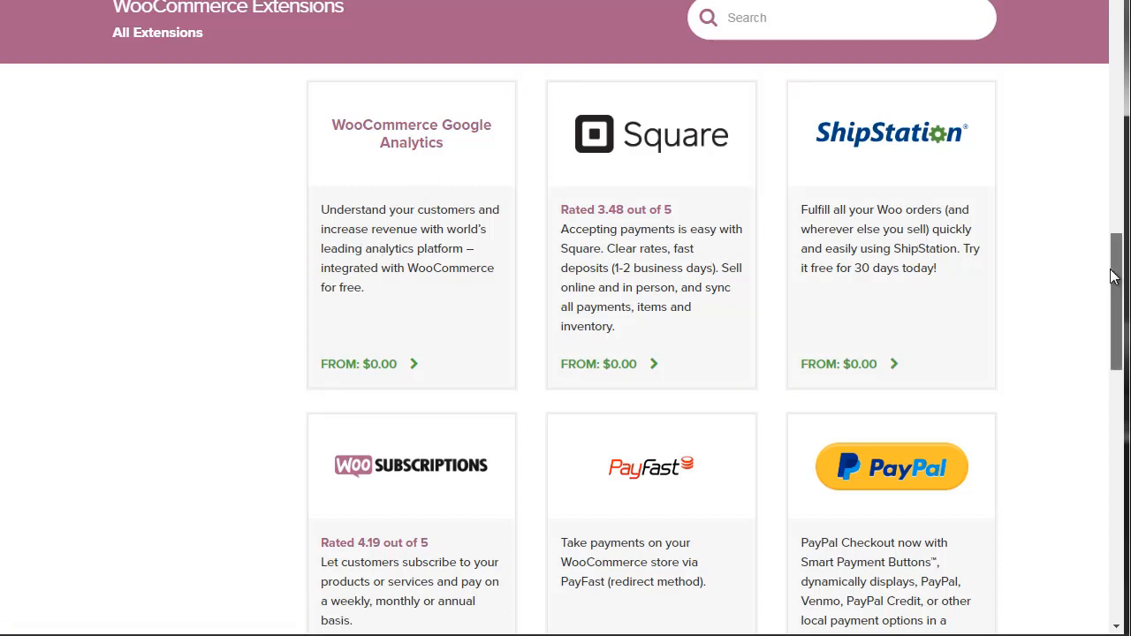
drag(1112, 269, 1113, 277)
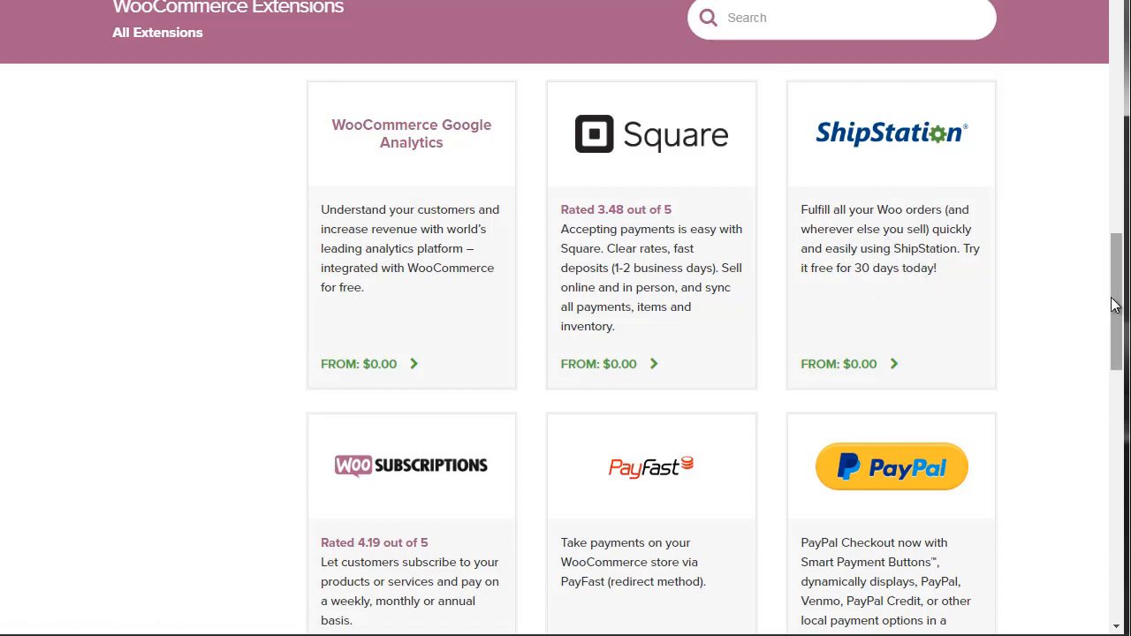
drag(1117, 304, 1117, 444)
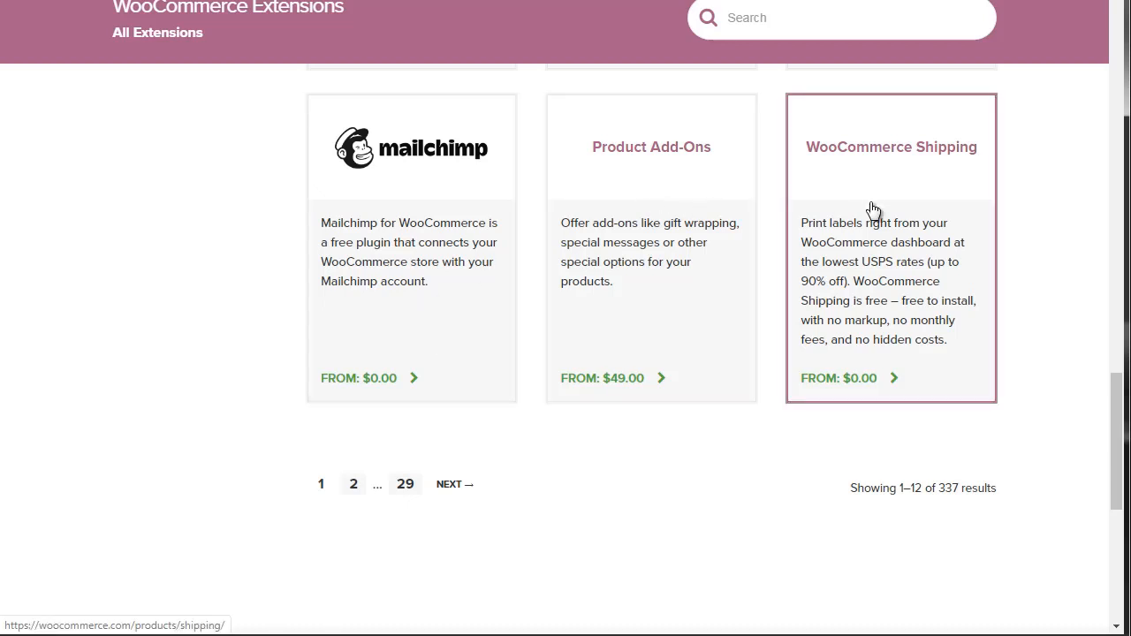
drag(1114, 448, 1114, 161)
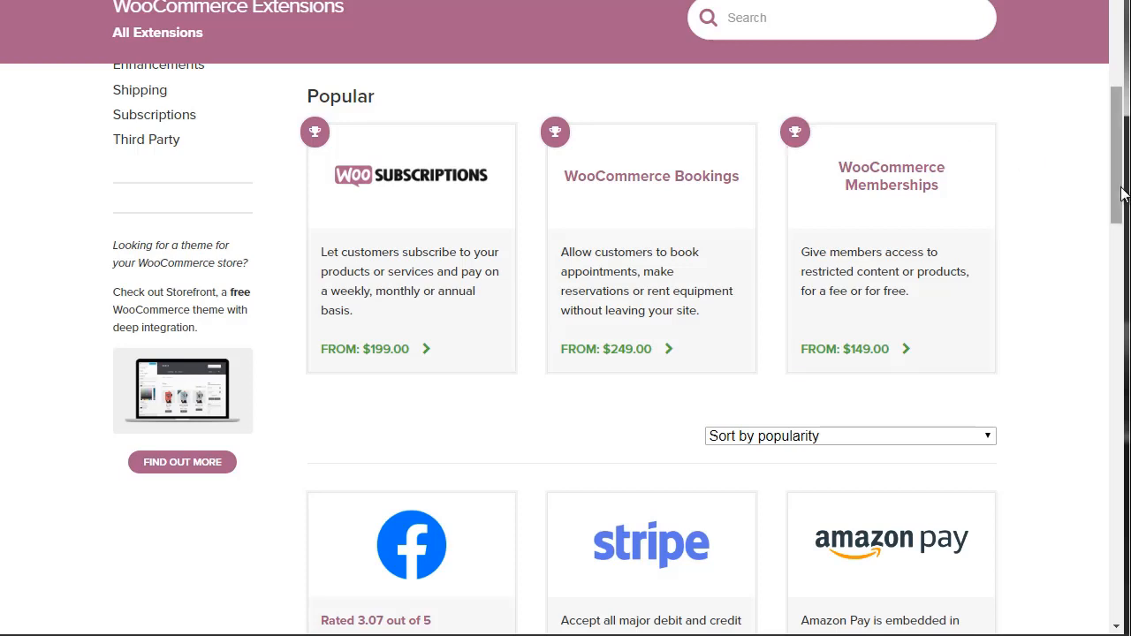
drag(1112, 188, 1114, 189)
Search the WooCommerce extensions for "subscription" and look through the matching extensions.
click(738, 17)
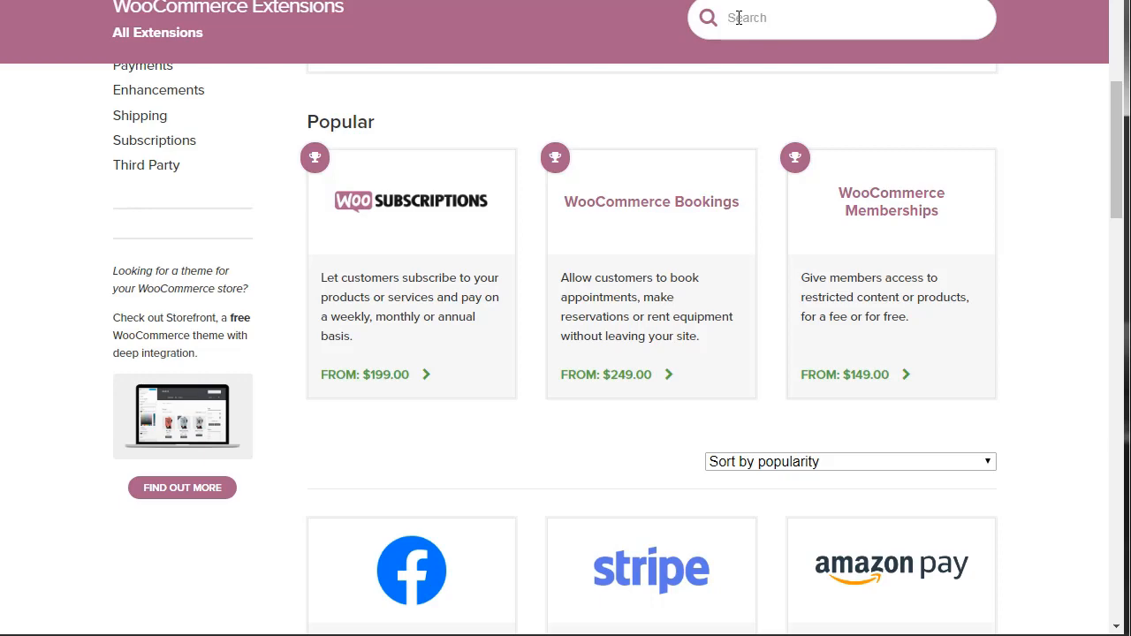
text(subscription)
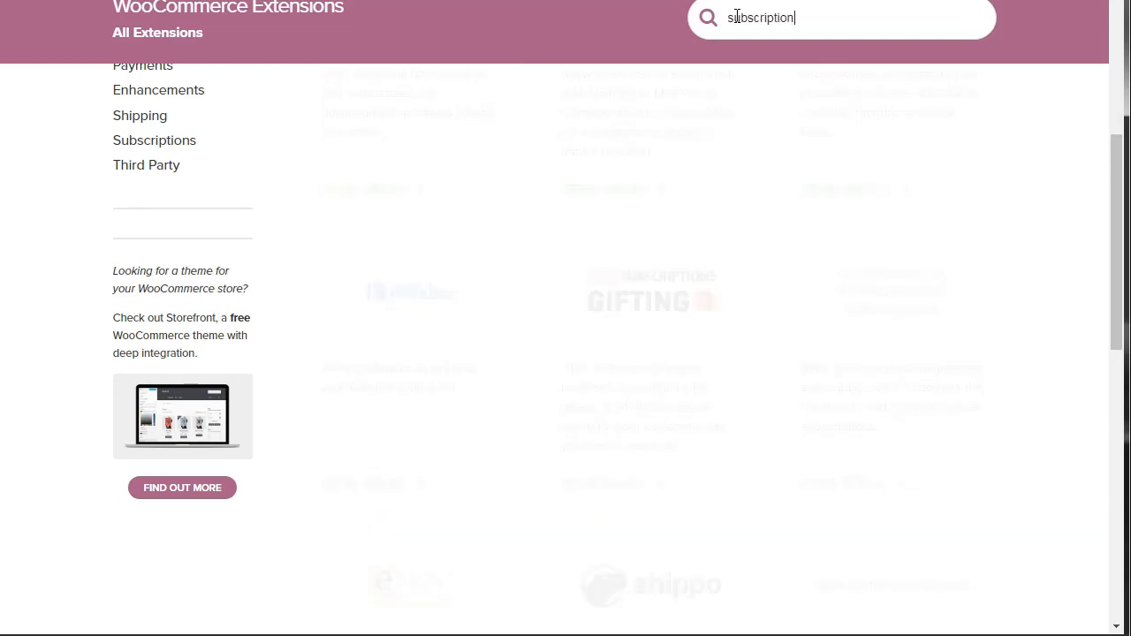
double_click(737, 16)
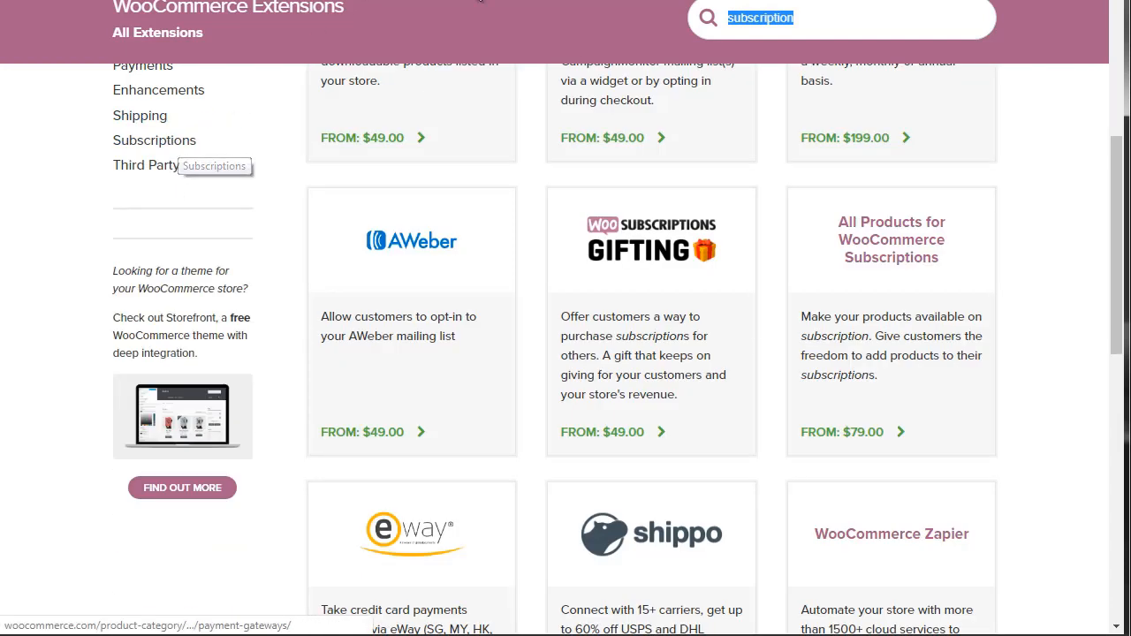
click(841, 19)
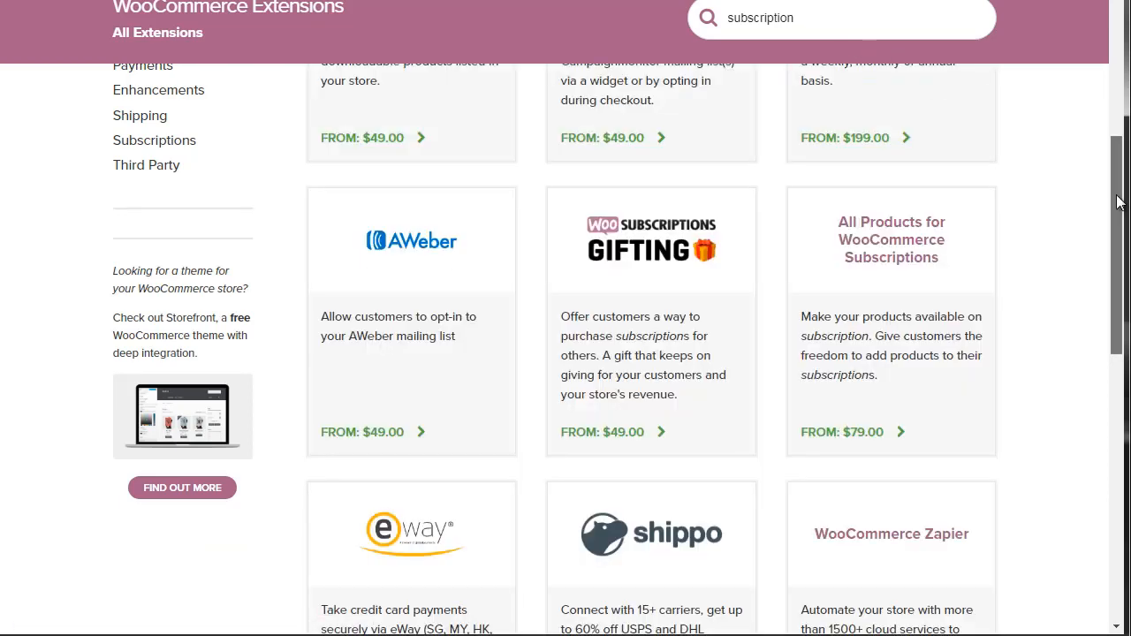
drag(1117, 202, 1119, 130)
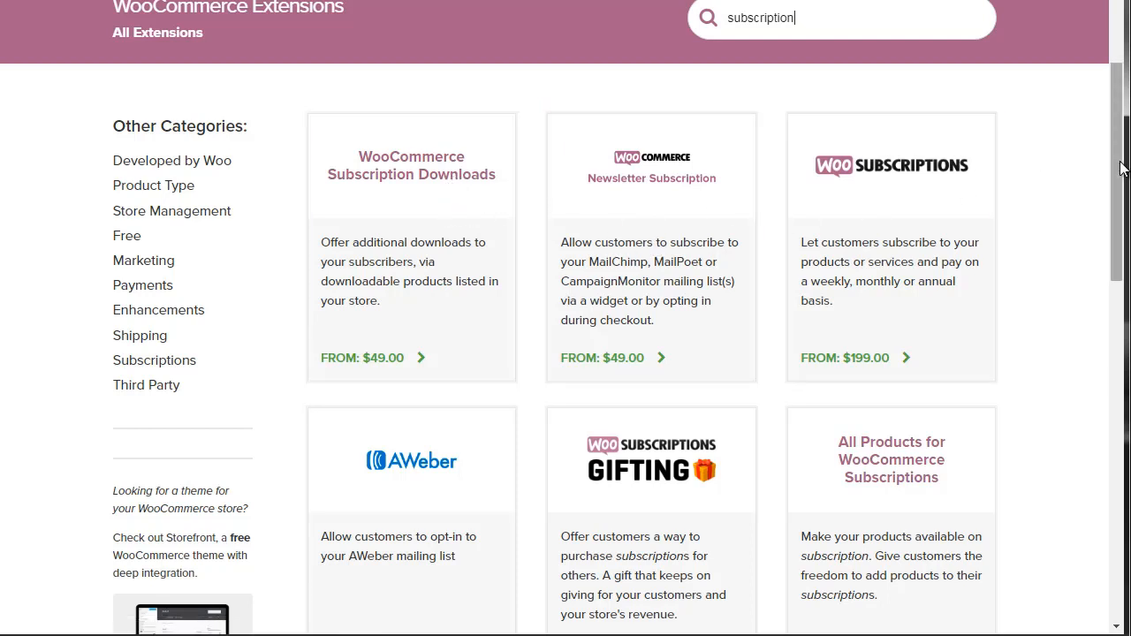
drag(1120, 163, 1115, 245)
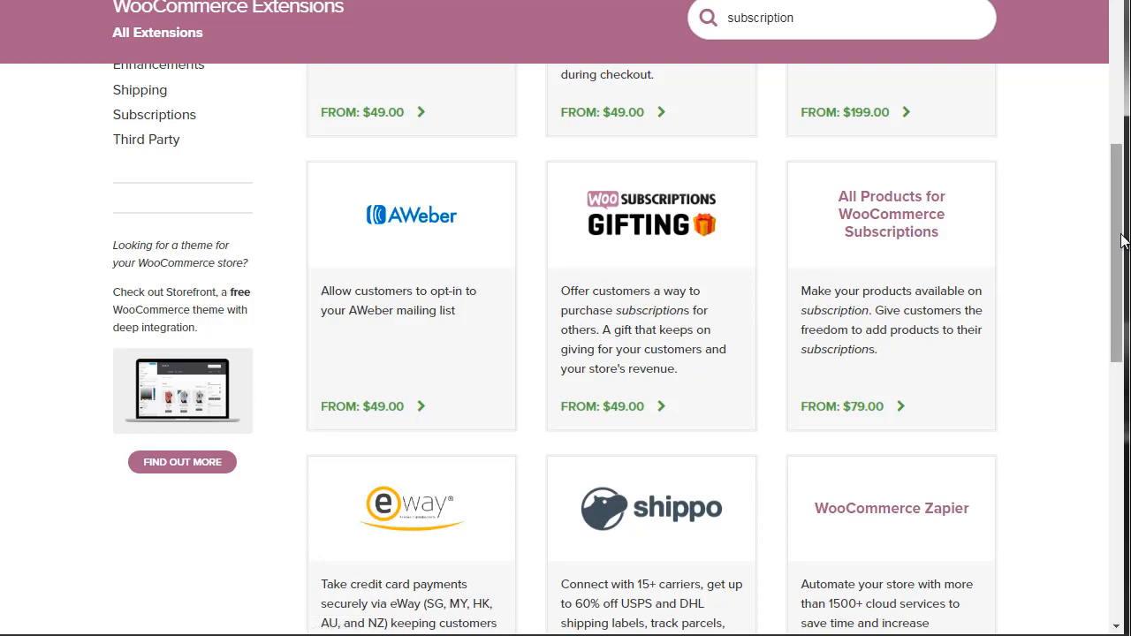
drag(1122, 241, 1120, 261)
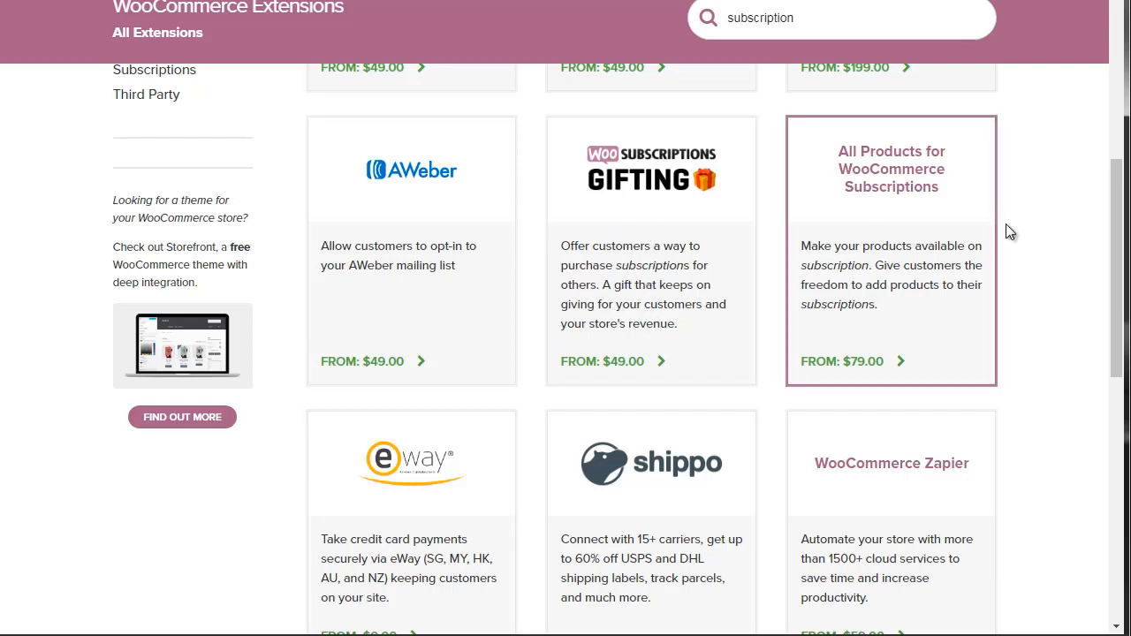
drag(1119, 245, 1117, 311)
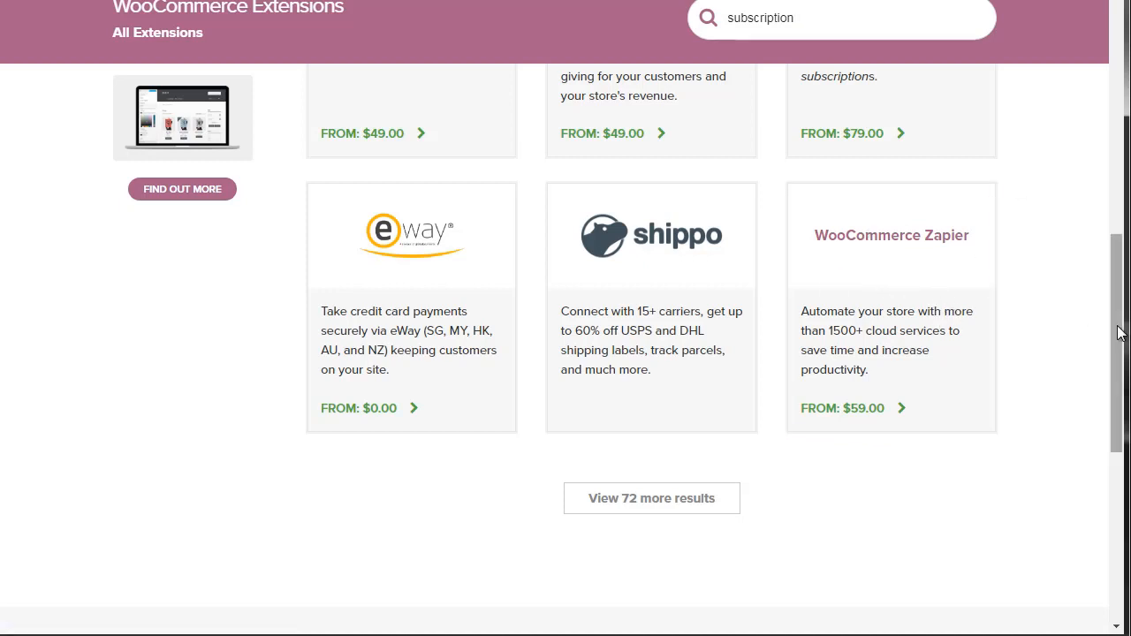
Return to the first subscription extensions in the results and examine their descriptions and starting prices.
drag(1118, 330, 1111, 179)
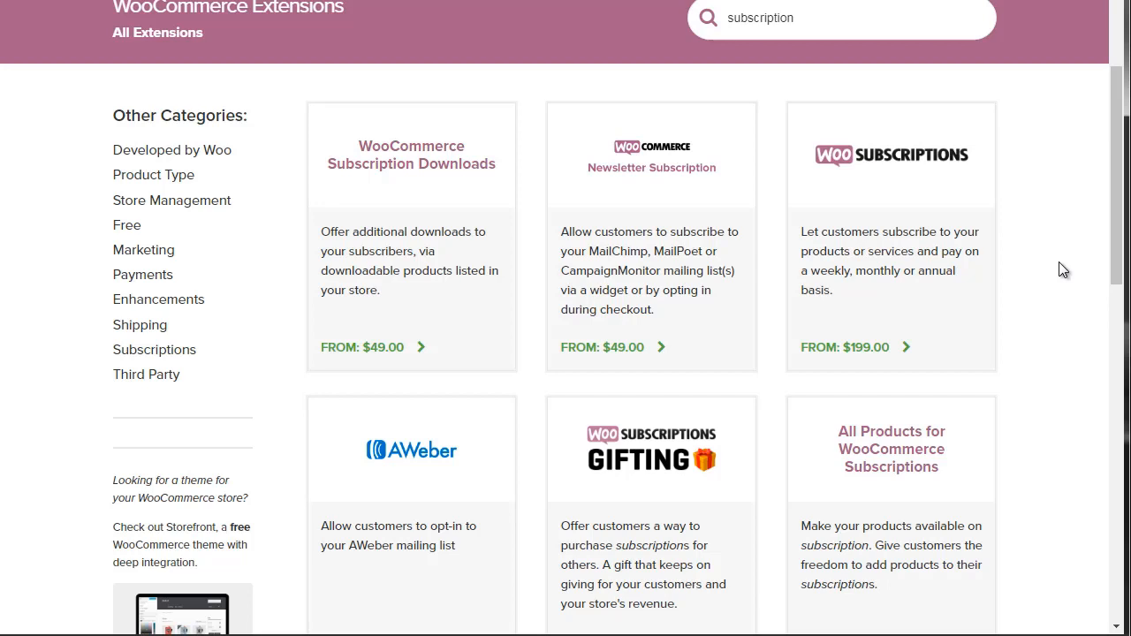
mouse_move(144, 253)
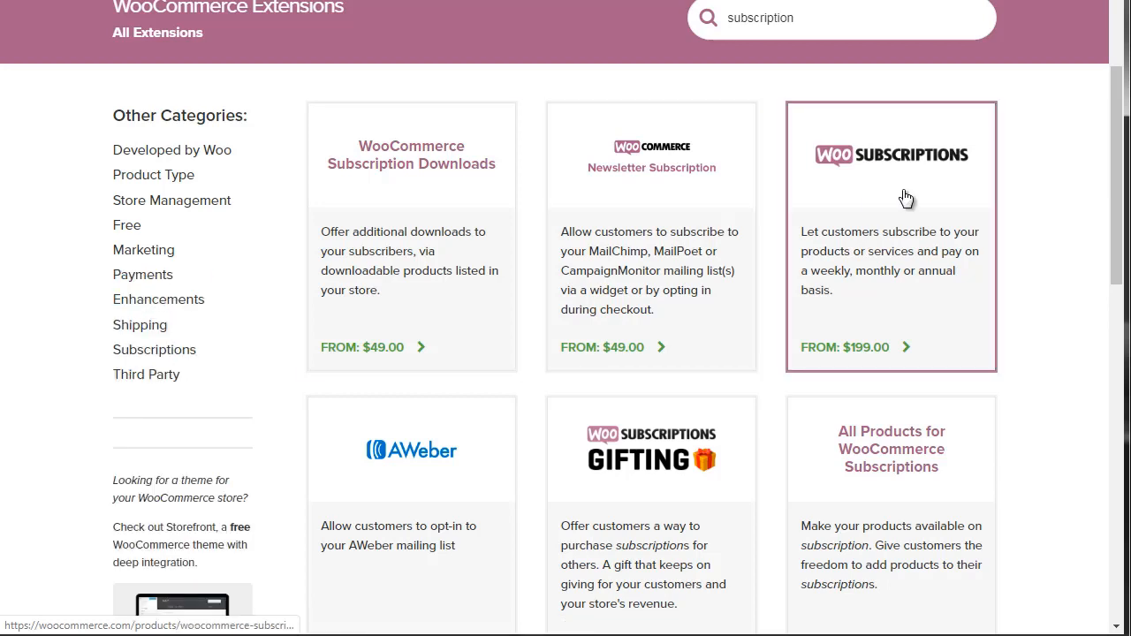
scroll(1102, 221, down, 1)
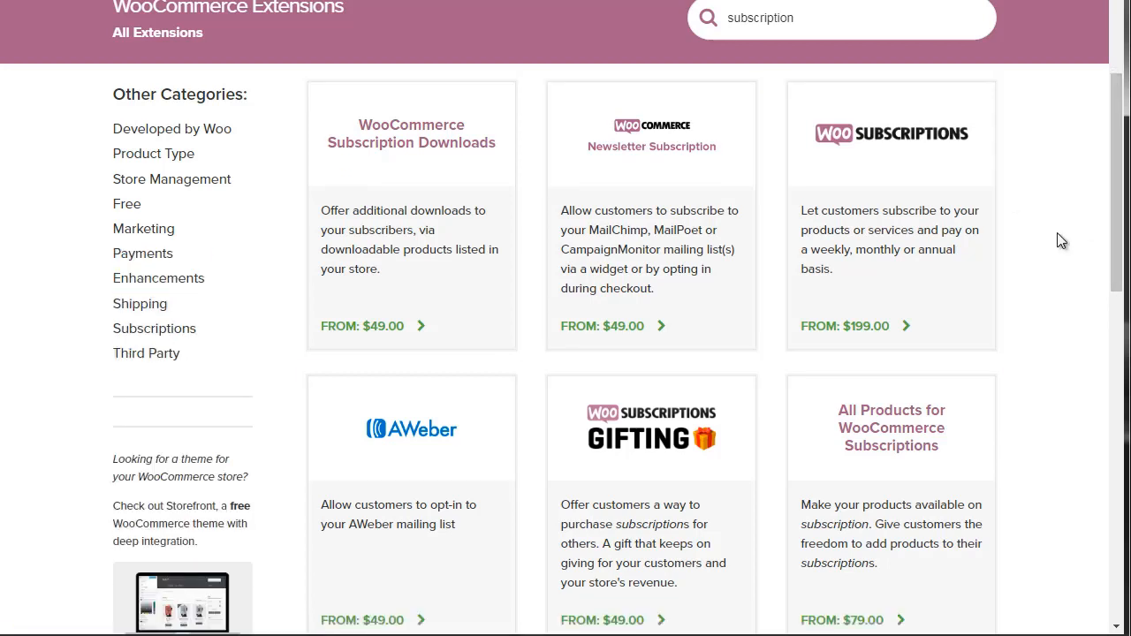
scroll(1120, 188, up, 1)
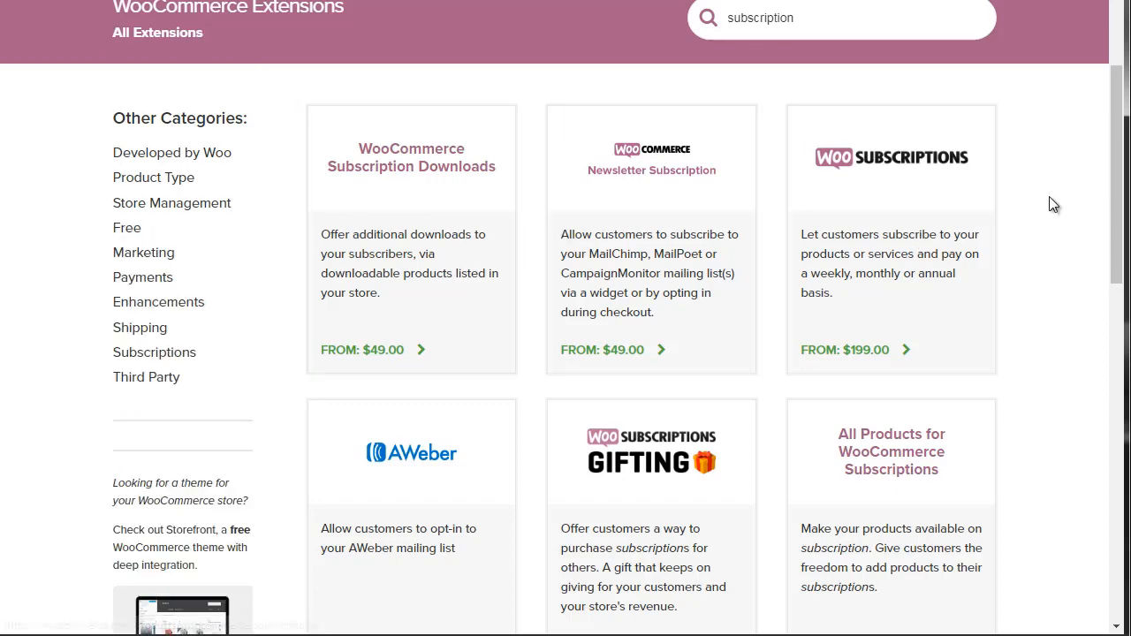
drag(1115, 194, 1114, 186)
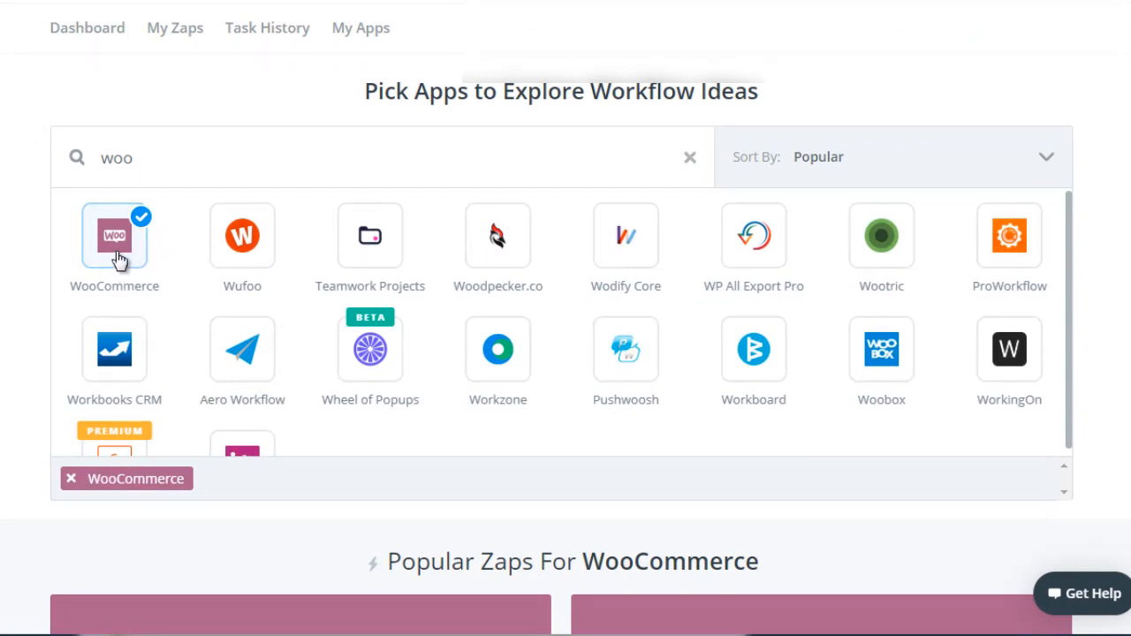
On the Zapier website, look through the popular Zaps for WooCommerce, down to the WooCommerce app details and triggers.
scroll(561, 318, down, 7)
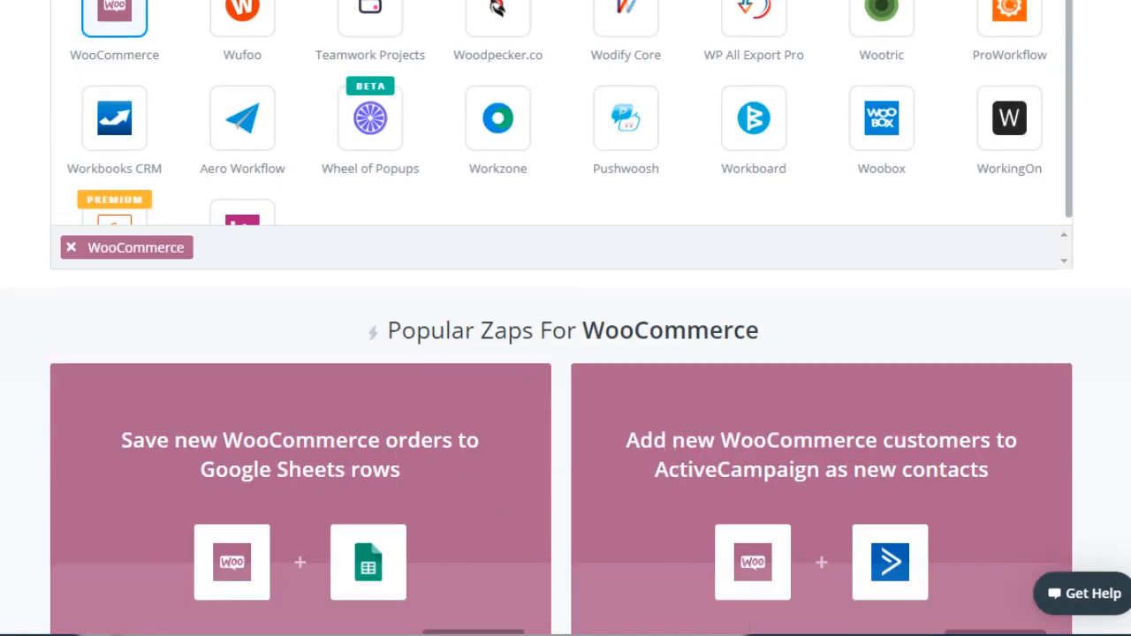
scroll(565, 318, up, 1)
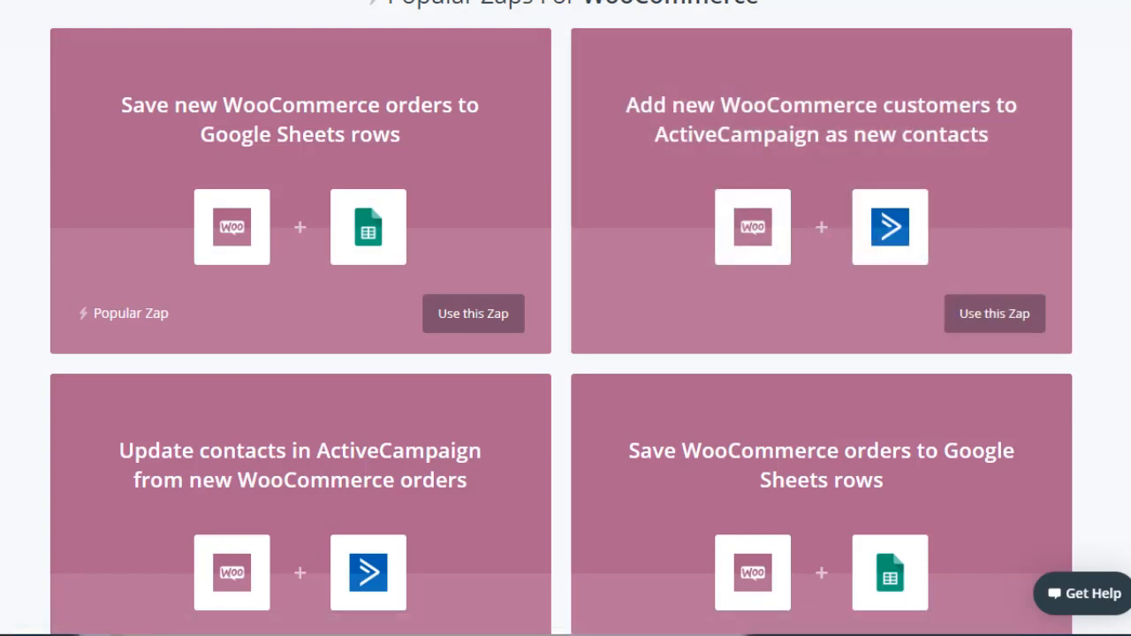
scroll(566, 318, down, 4)
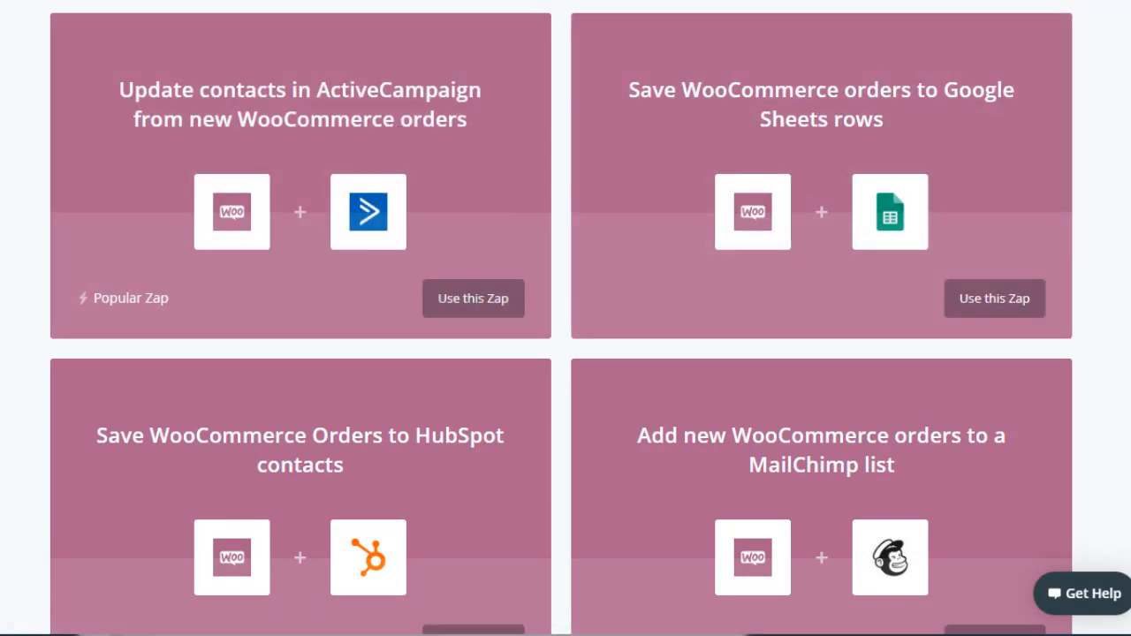
scroll(565, 318, down, 1)
scroll(566, 318, up, 1)
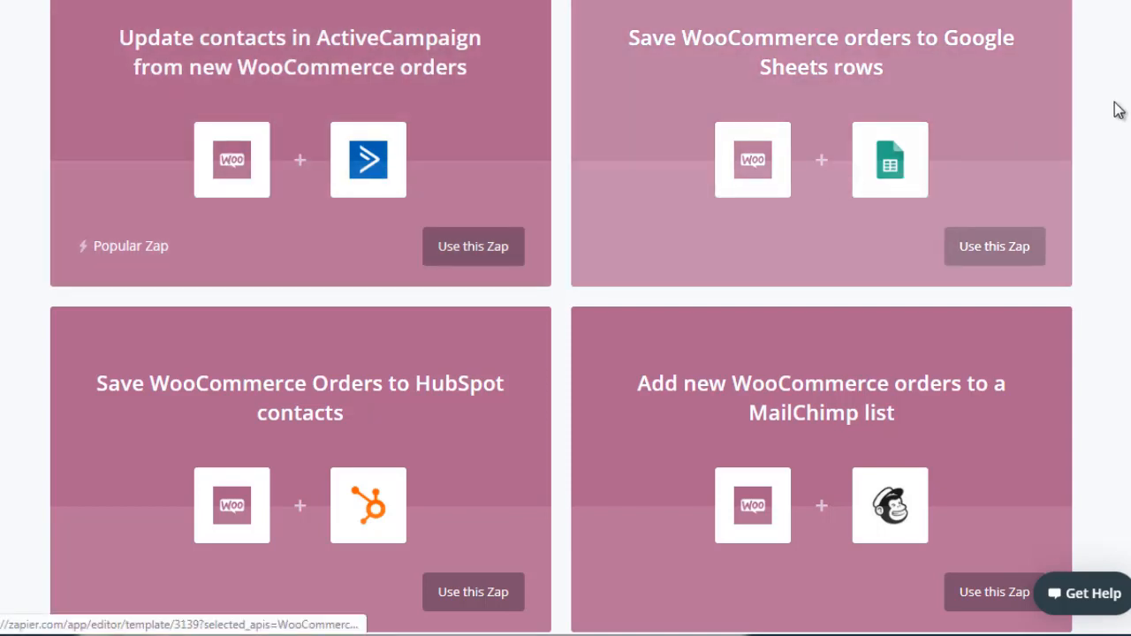
scroll(566, 318, down, 5)
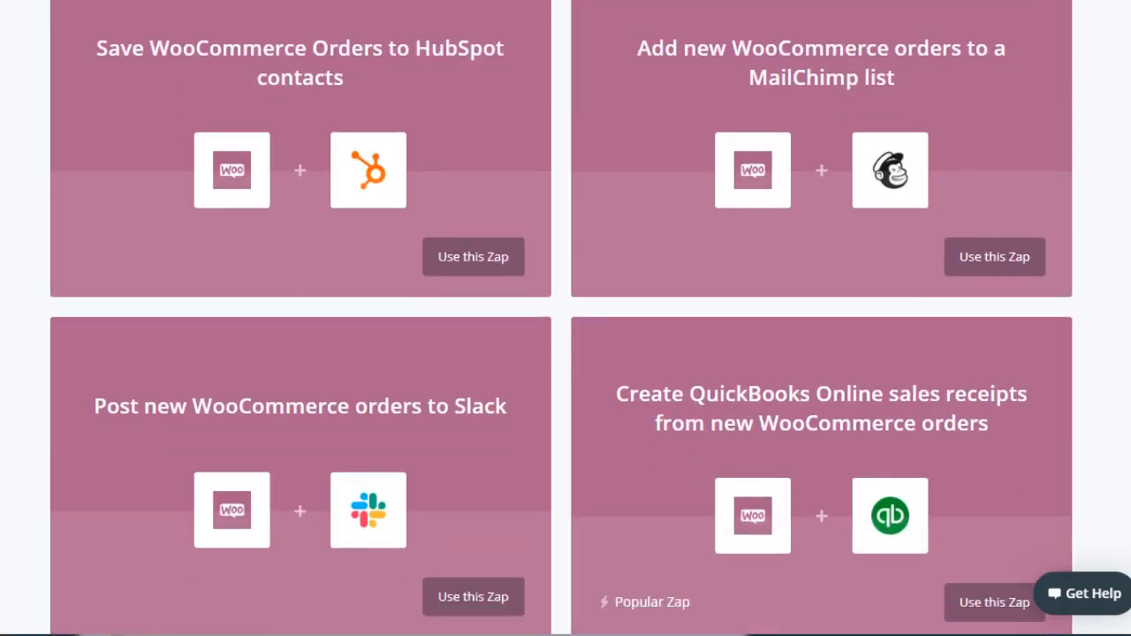
scroll(566, 318, down, 5)
scroll(565, 318, up, 4)
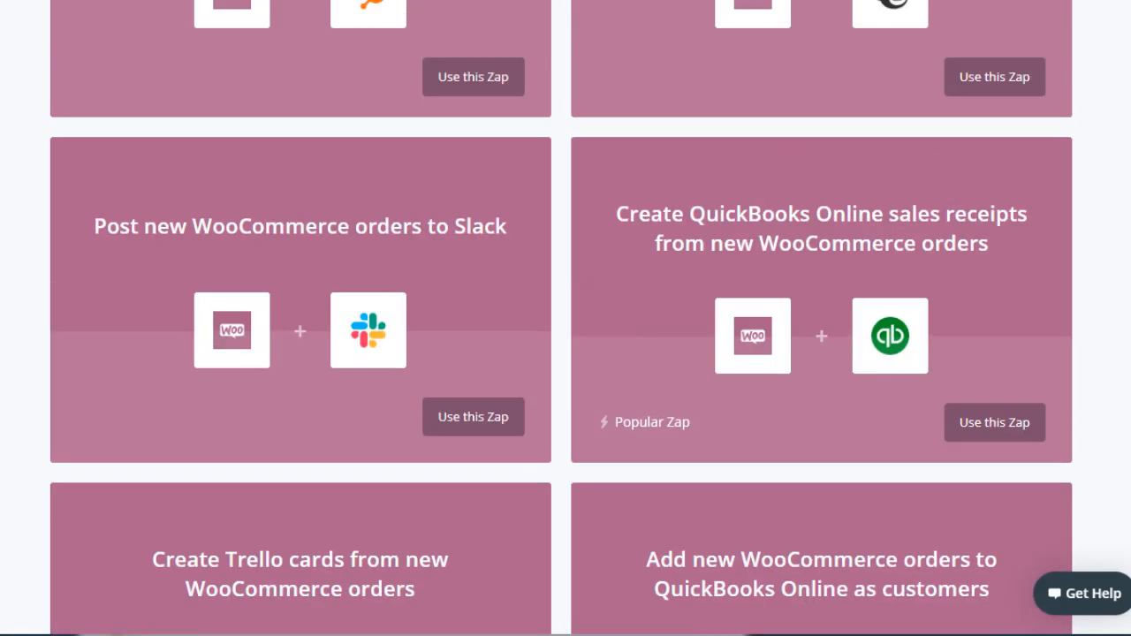
scroll(565, 318, down, 3)
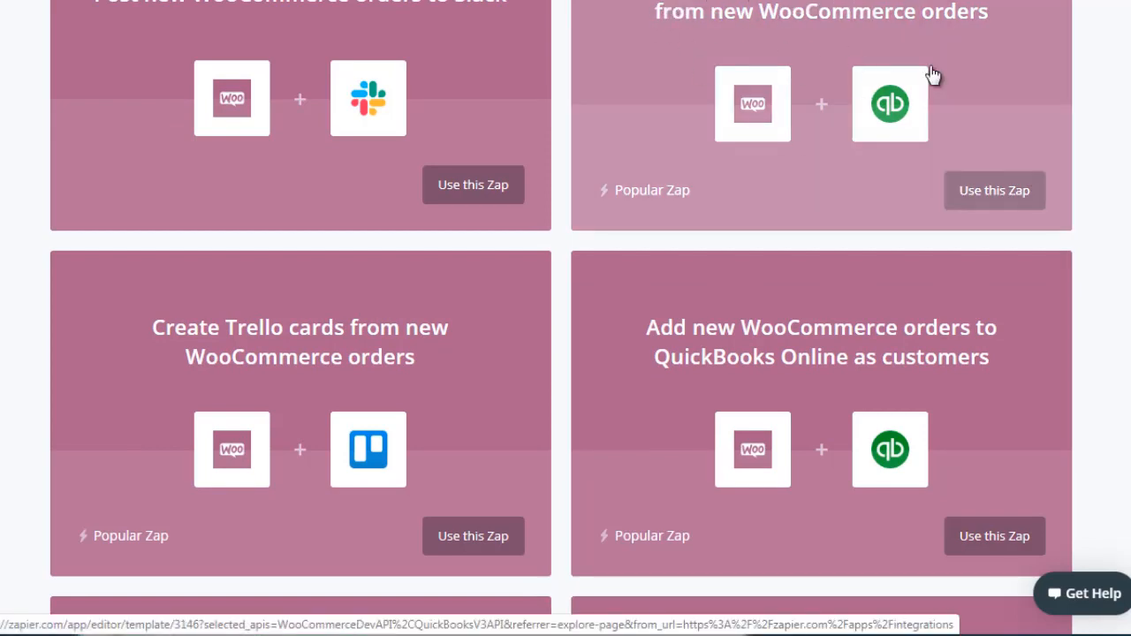
scroll(487, 89, down, 3)
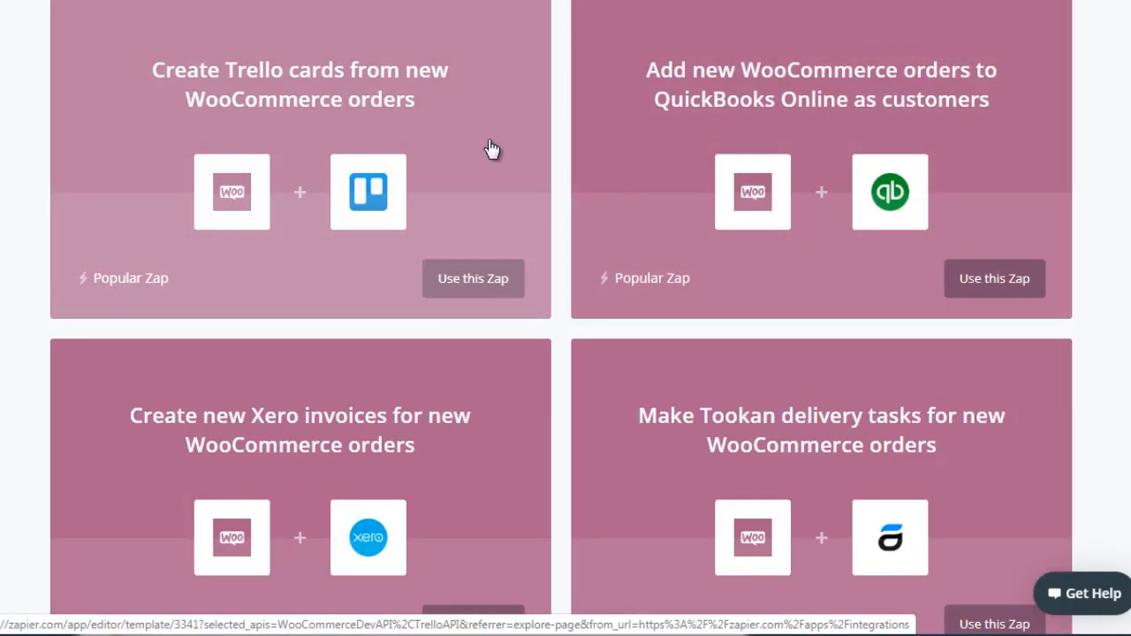
scroll(561, 318, down, 3)
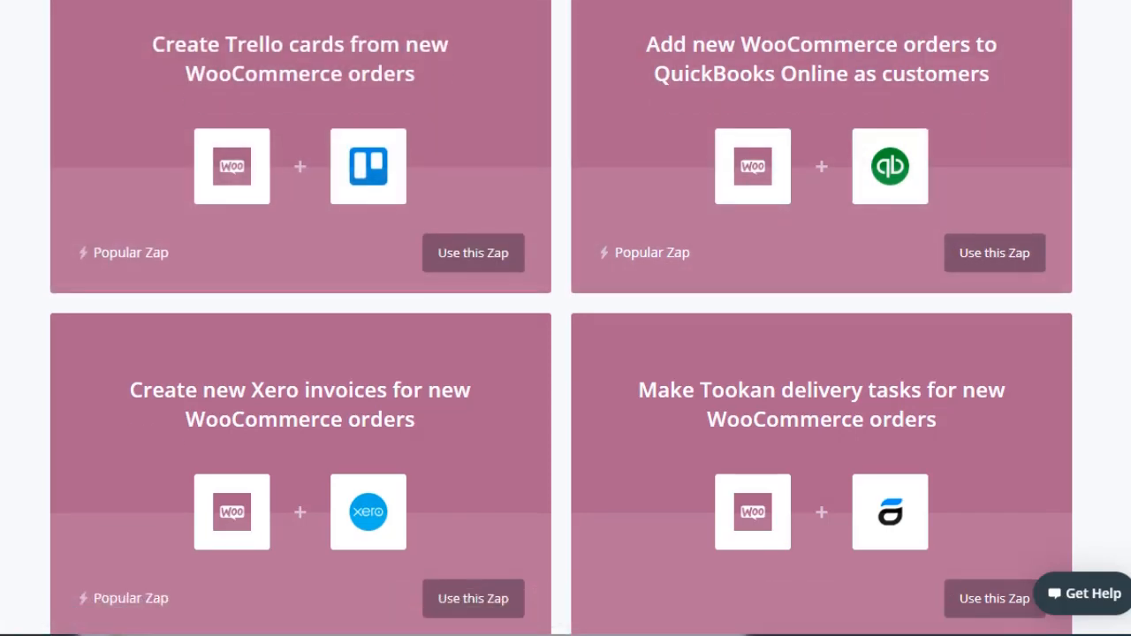
scroll(561, 318, up, 2)
scroll(561, 318, down, 5)
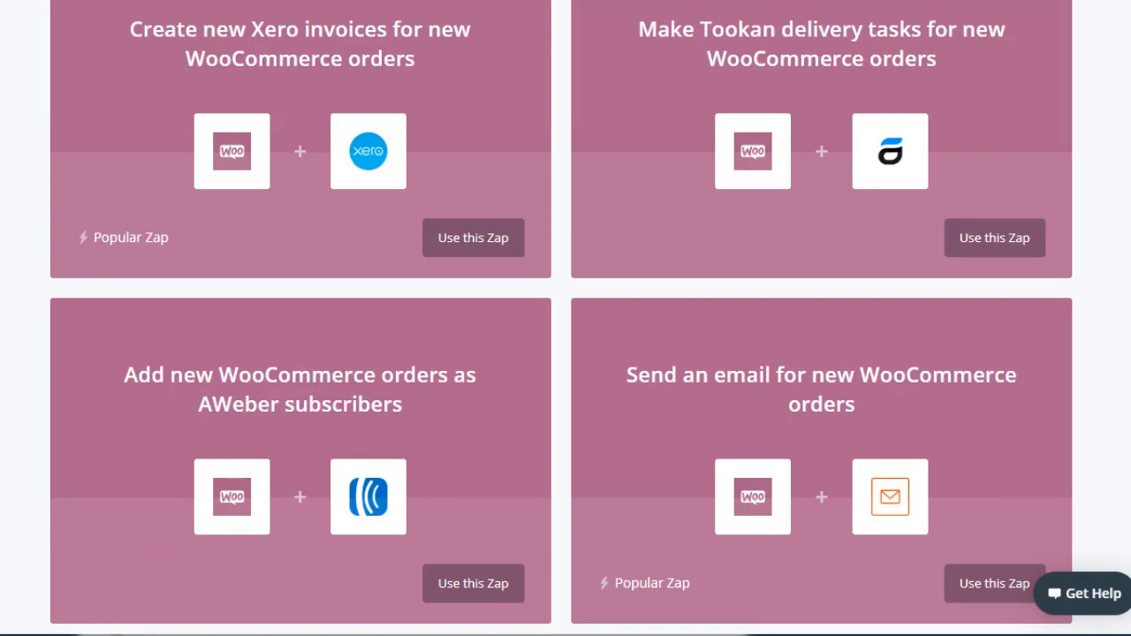
scroll(561, 318, up, 1)
scroll(560, 318, down, 6)
scroll(561, 318, down, 11)
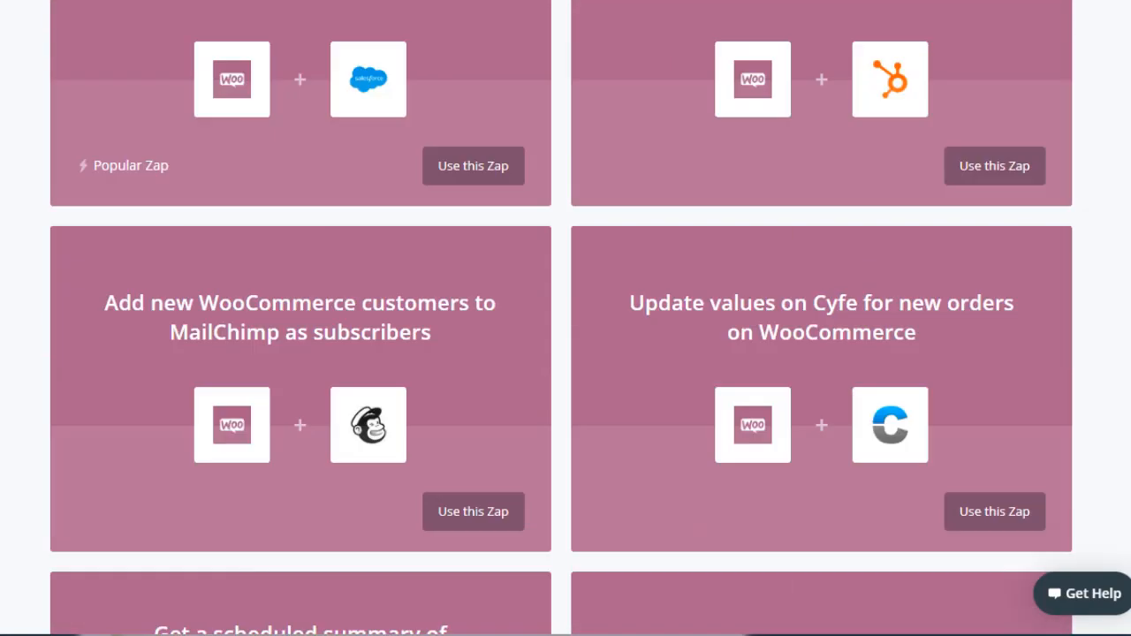
scroll(561, 318, down, 2)
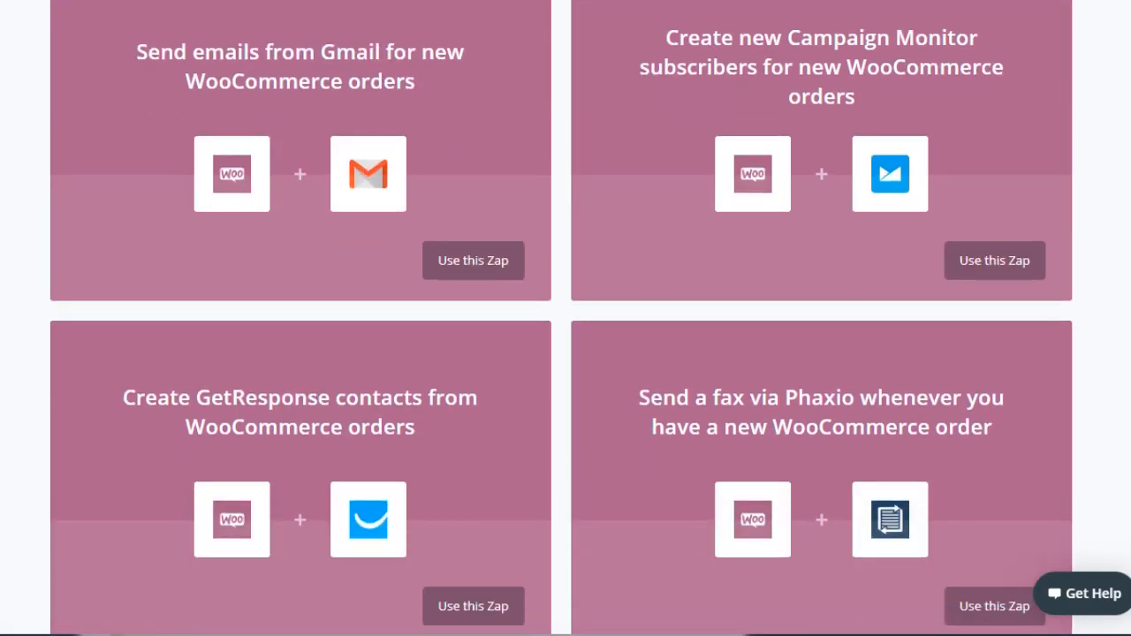
scroll(561, 318, down, 5)
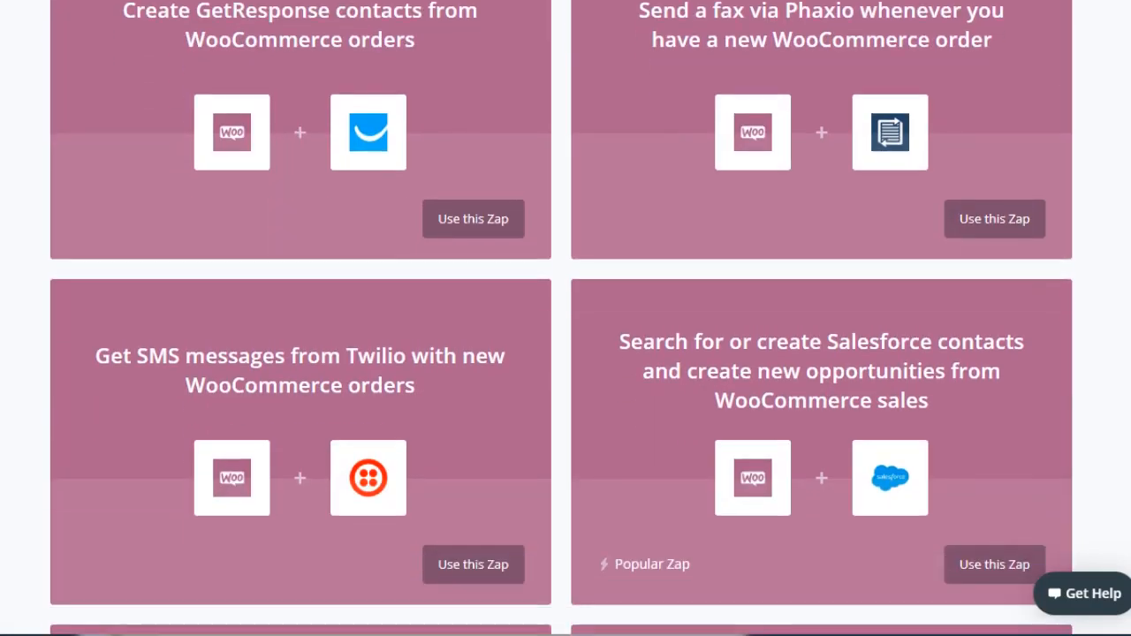
scroll(561, 318, down, 12)
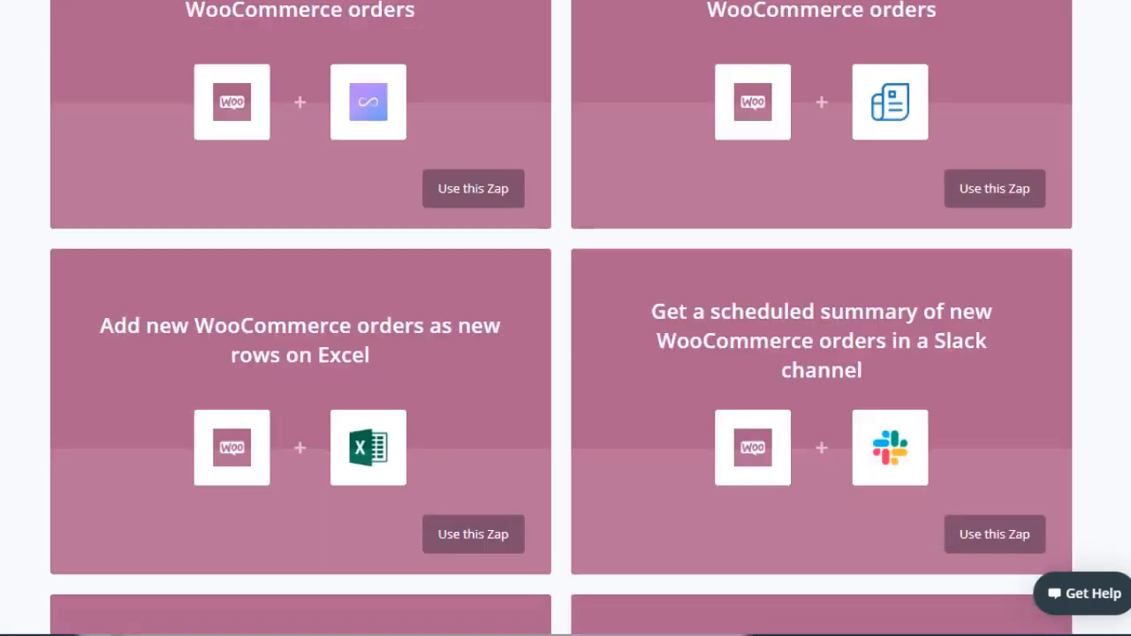
scroll(561, 318, down, 10)
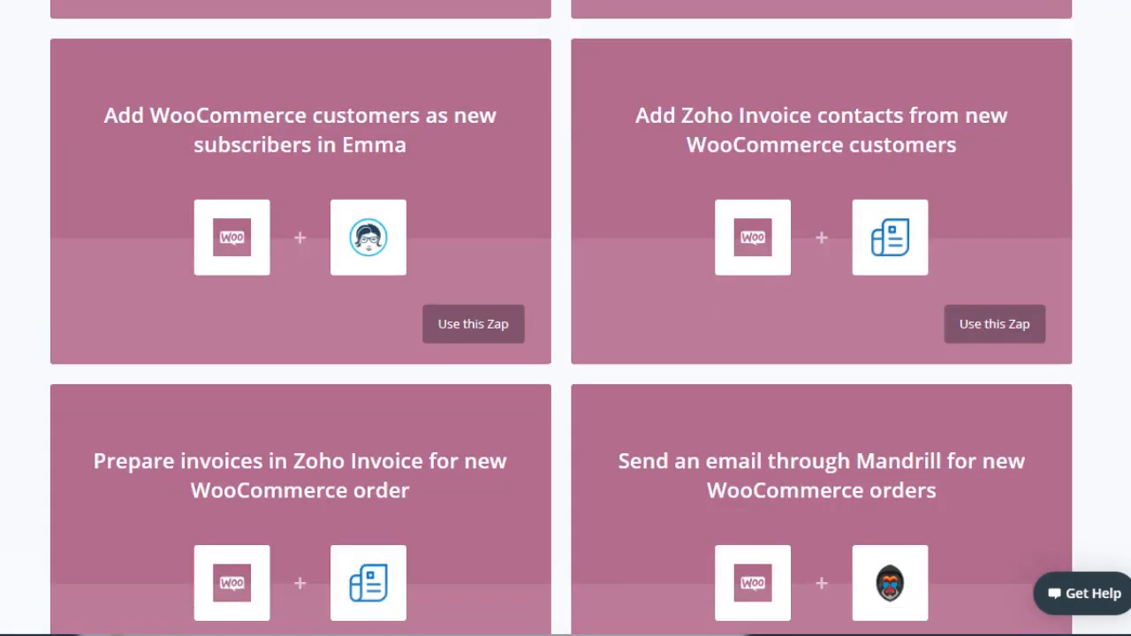
scroll(561, 318, up, 6)
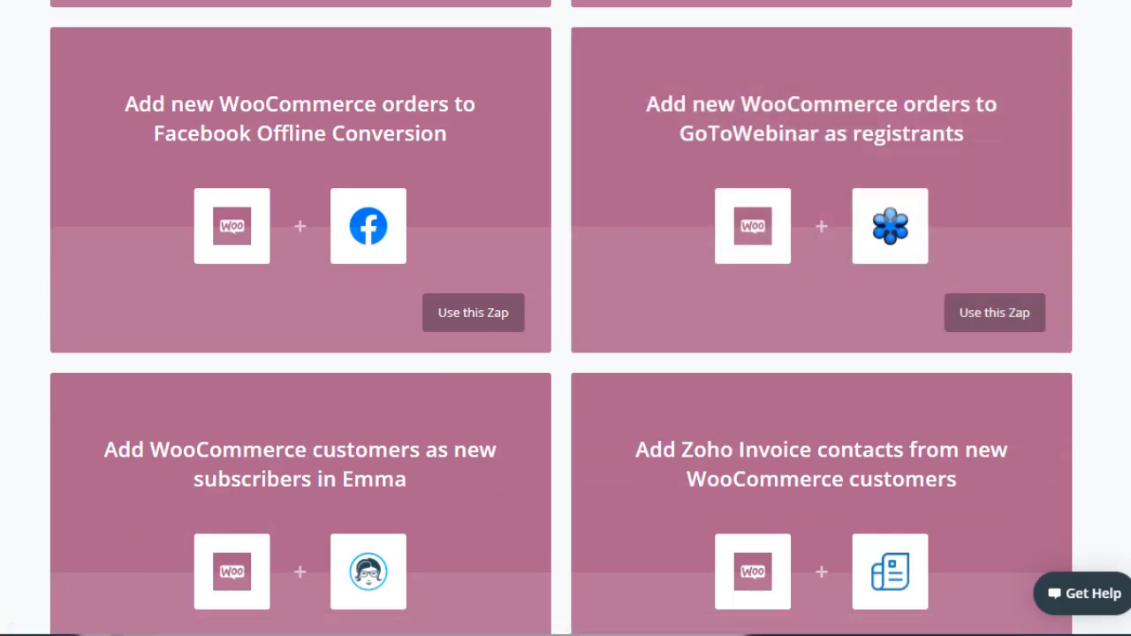
scroll(565, 318, down, 7)
scroll(565, 318, down, 20)
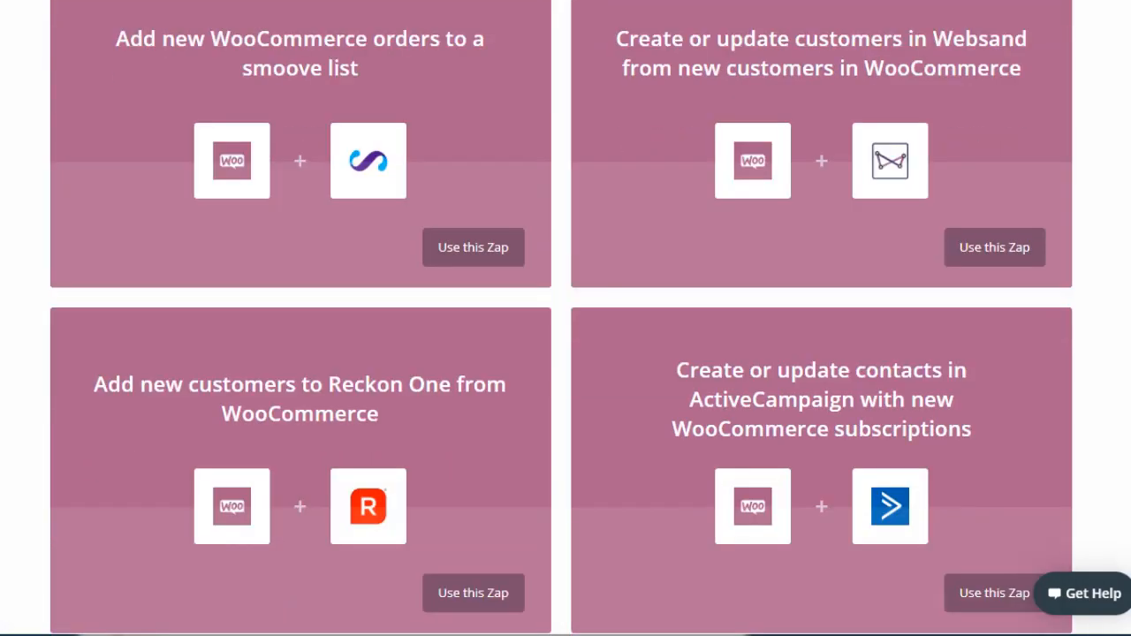
scroll(565, 318, down, 20)
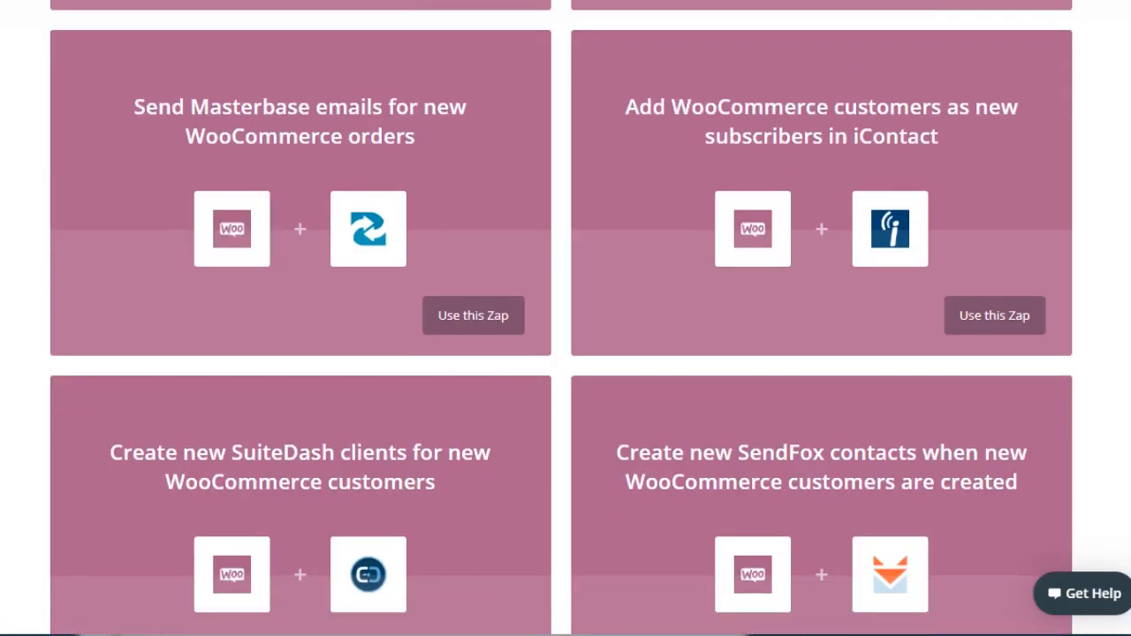
scroll(565, 318, down, 12)
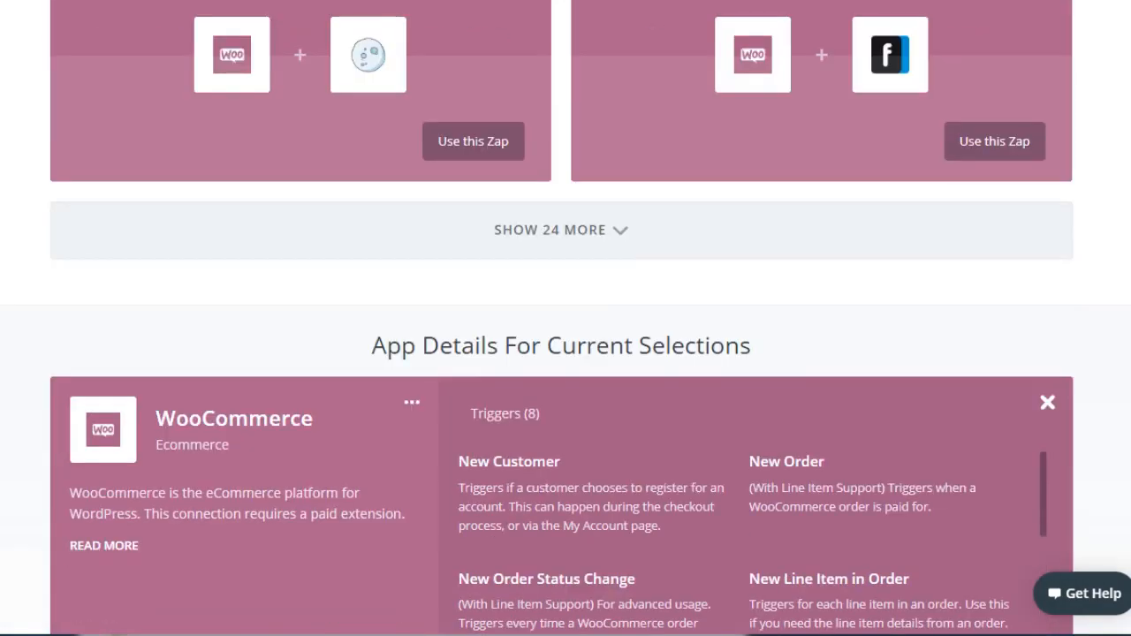
scroll(565, 318, up, 4)
scroll(565, 318, up, 1)
scroll(566, 318, down, 1)
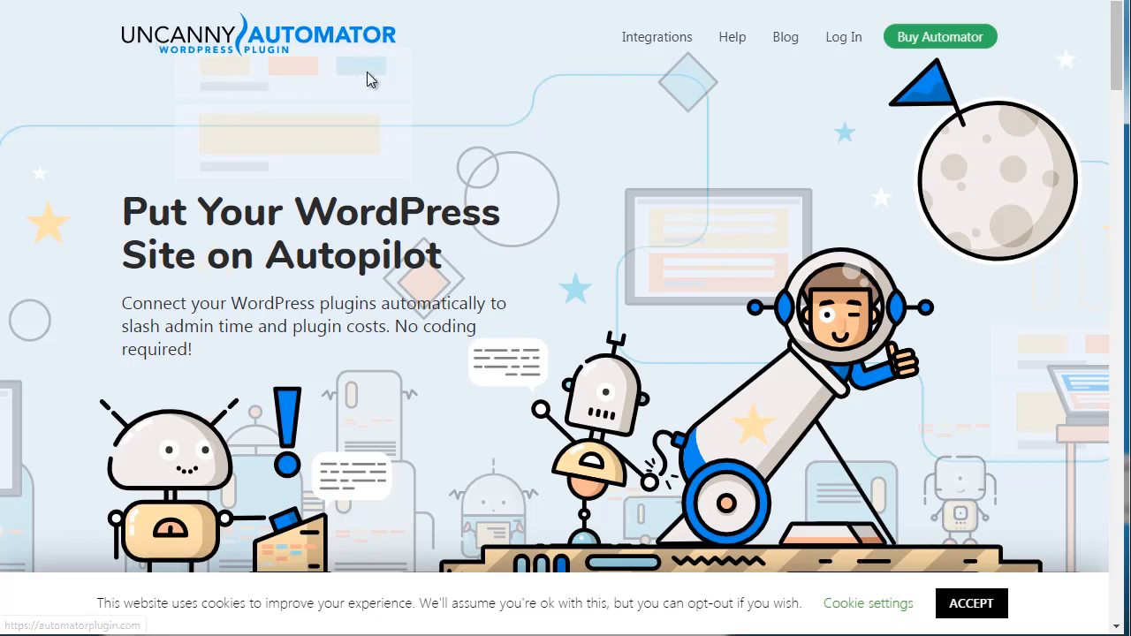
On the Uncanny Automator website, open the integrations overview of all triggers and actions.
mouse_move(623, 58)
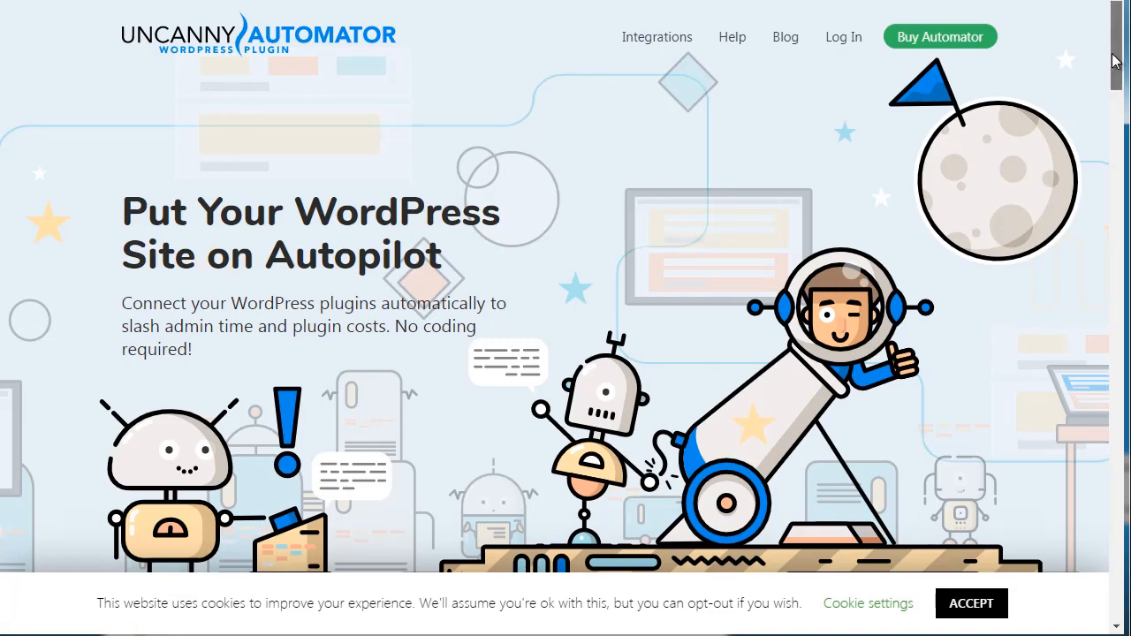
scroll(1115, 60, down, 5)
scroll(1124, 57, up, 4)
mouse_move(661, 36)
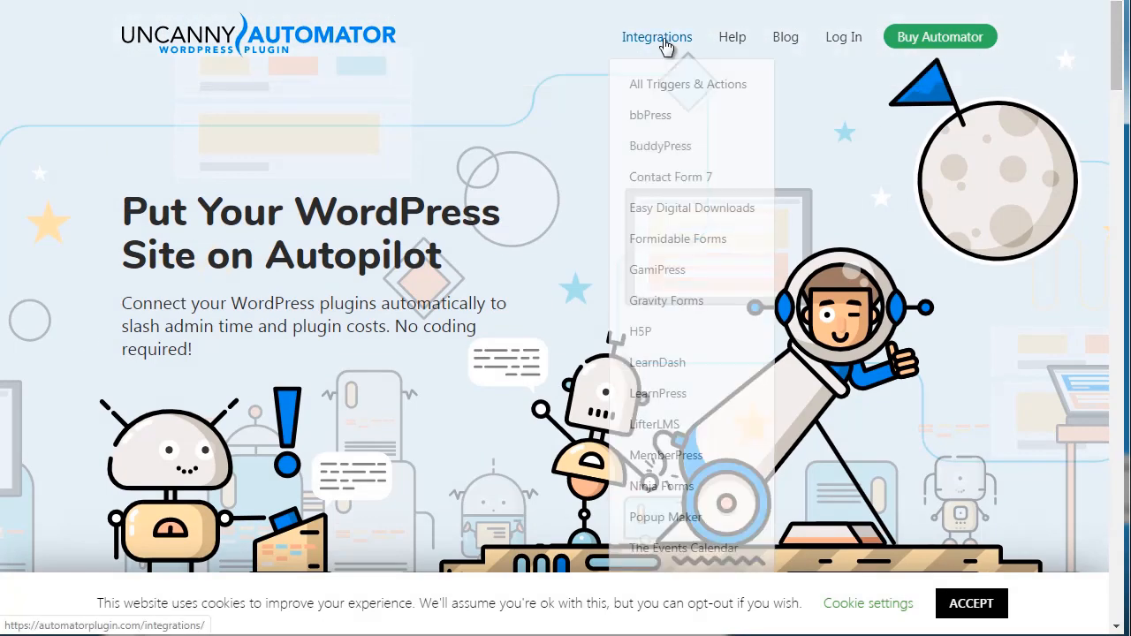
click(661, 85)
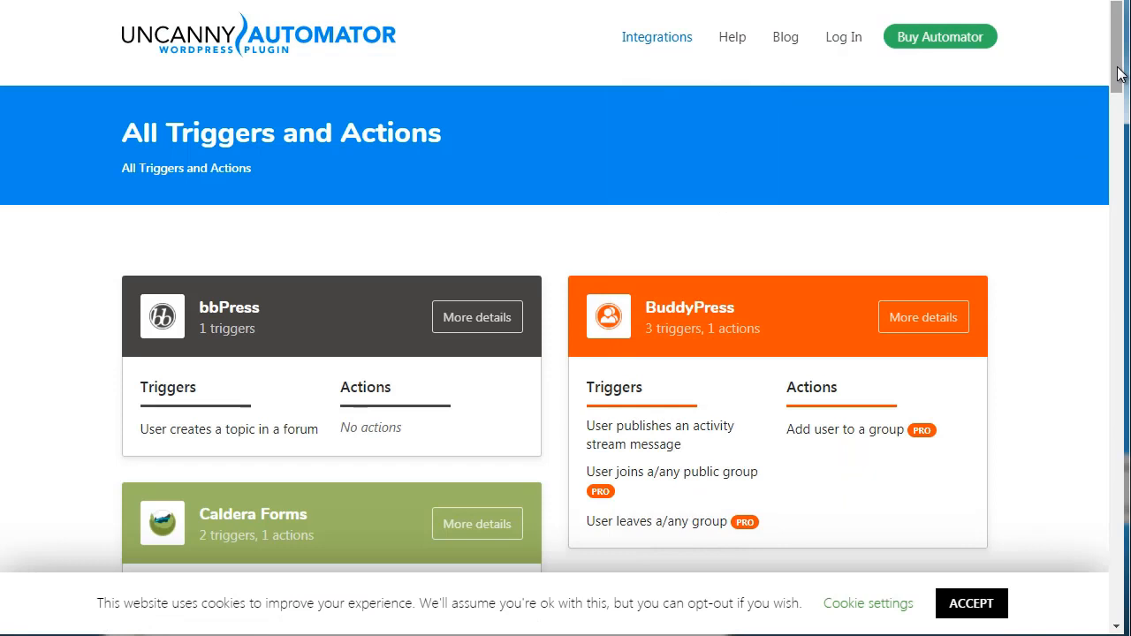
Examine the triggers and actions of the integrations from bbPress to LearnDash, dismissing the newsletter sign-up popup, and return to the first integrations.
drag(1118, 73, 1118, 95)
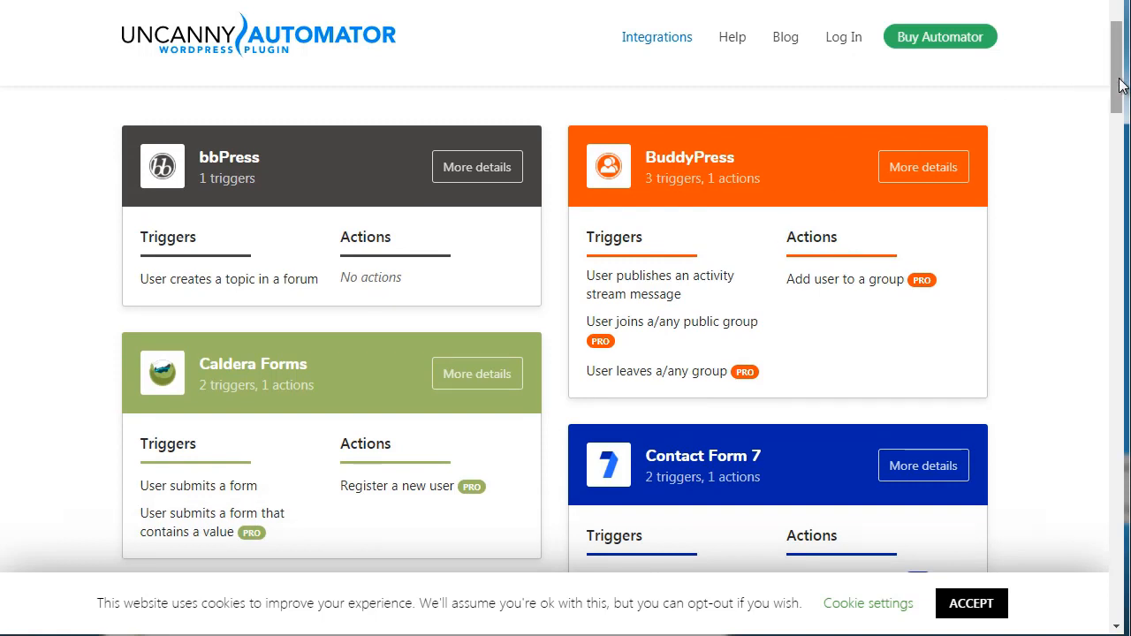
drag(1117, 86, 1118, 89)
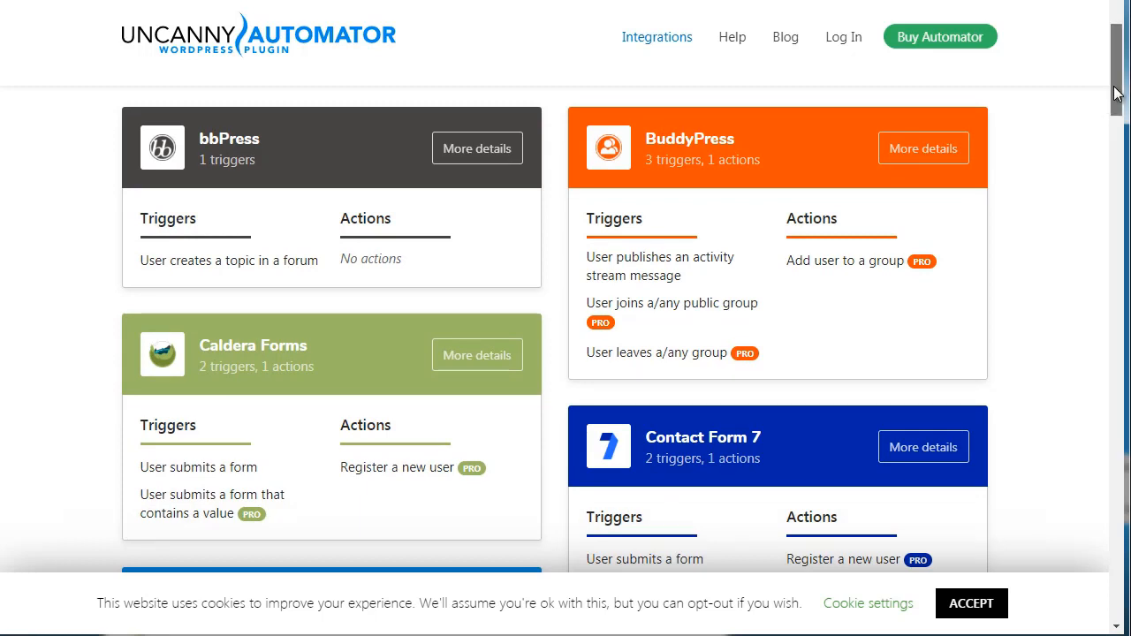
drag(1115, 93, 1115, 97)
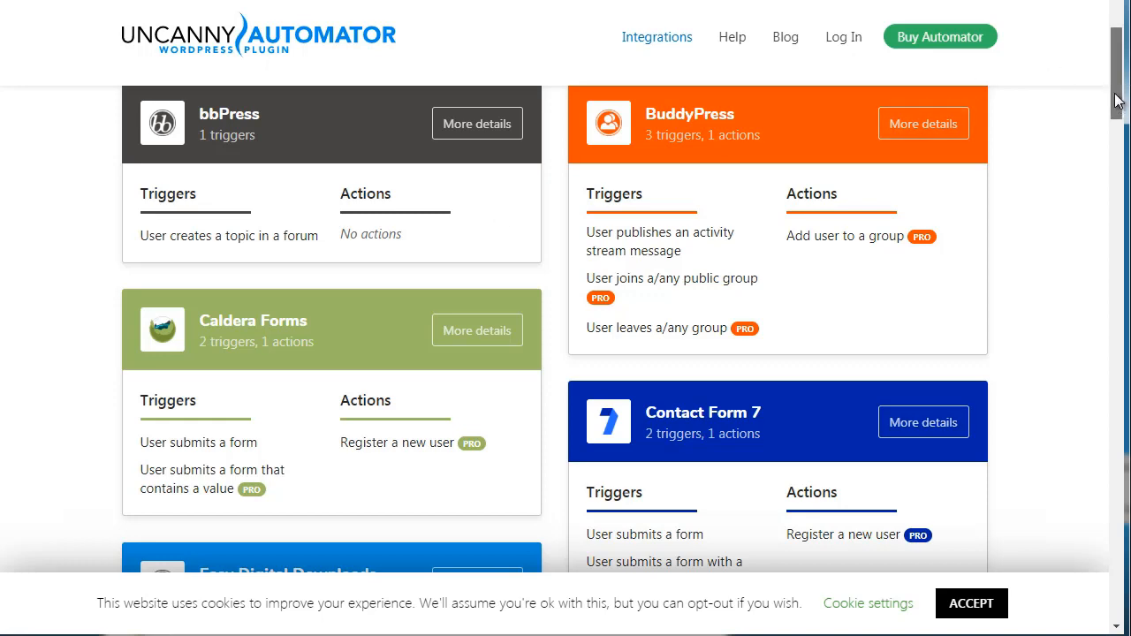
drag(1115, 100, 1102, 197)
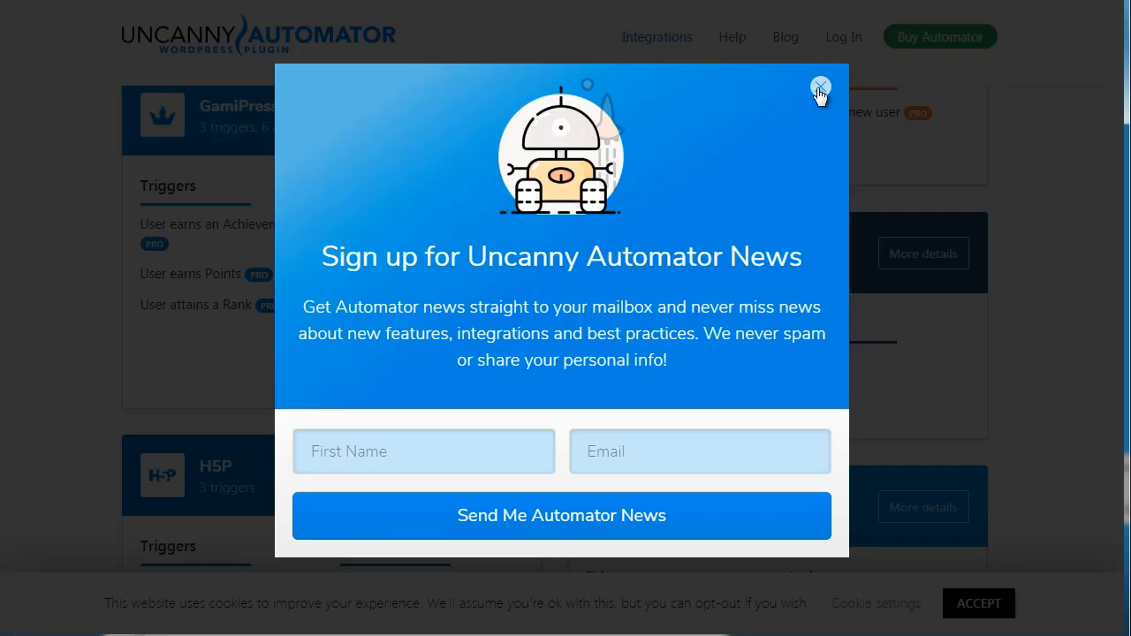
click(819, 87)
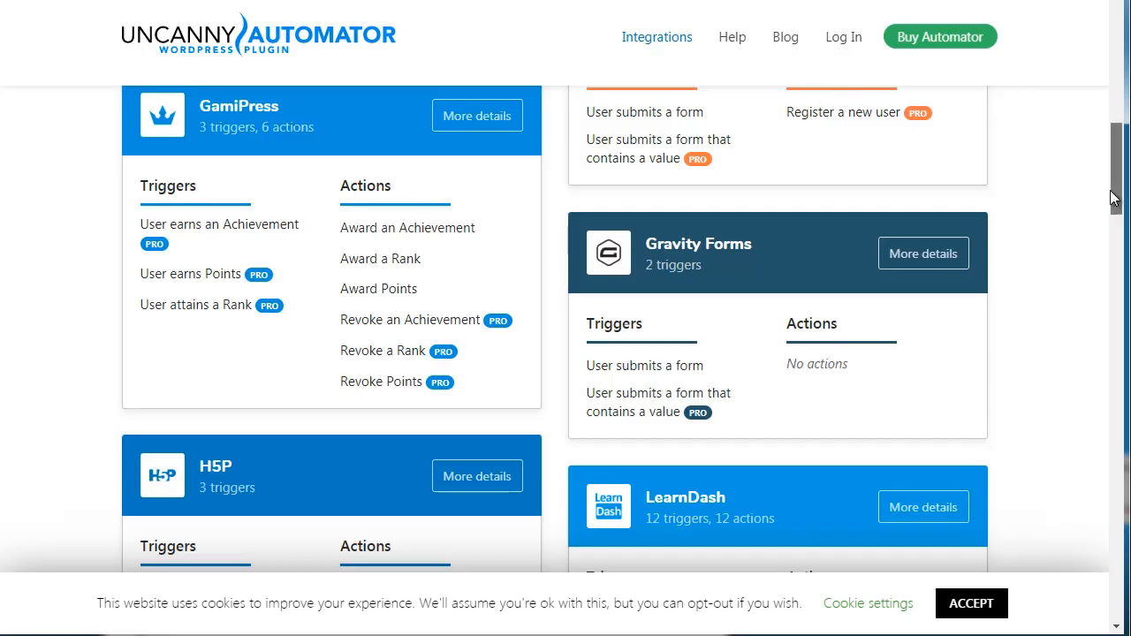
drag(1114, 199, 1109, 209)
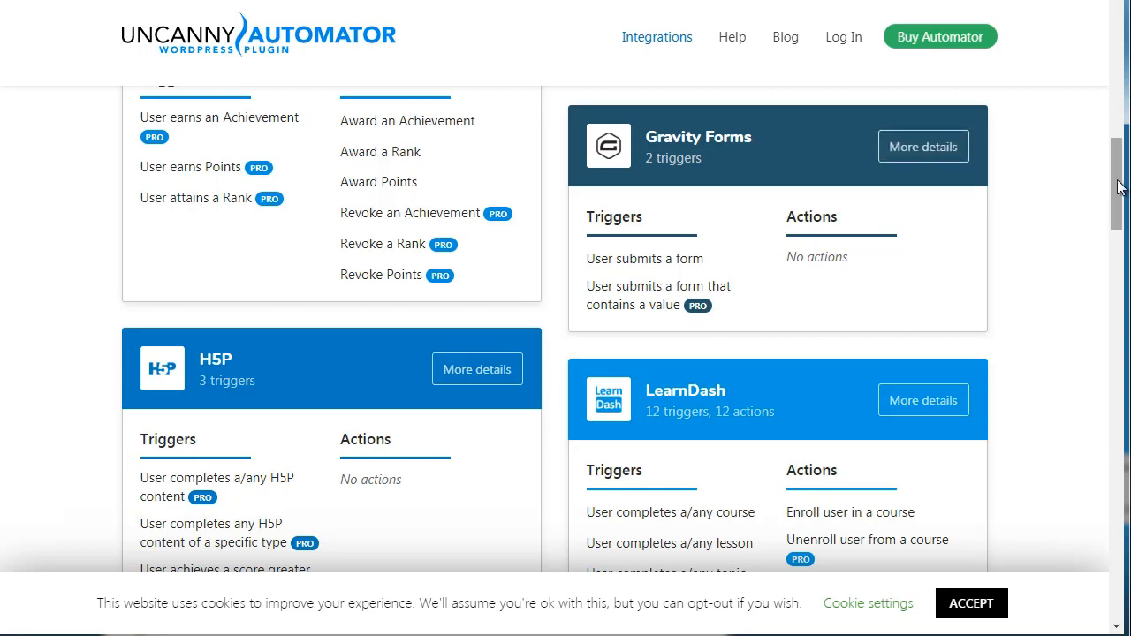
drag(1114, 181, 1114, 73)
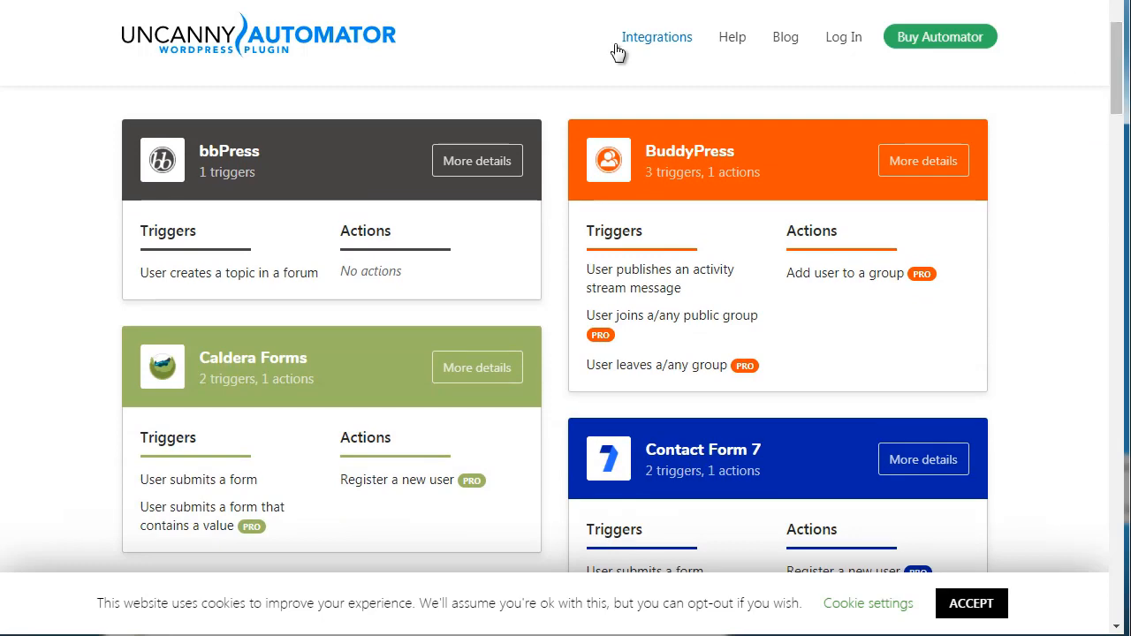
Go back to the Uncanny Automator home page, open its pricing plans and compare the features of each plan.
click(291, 46)
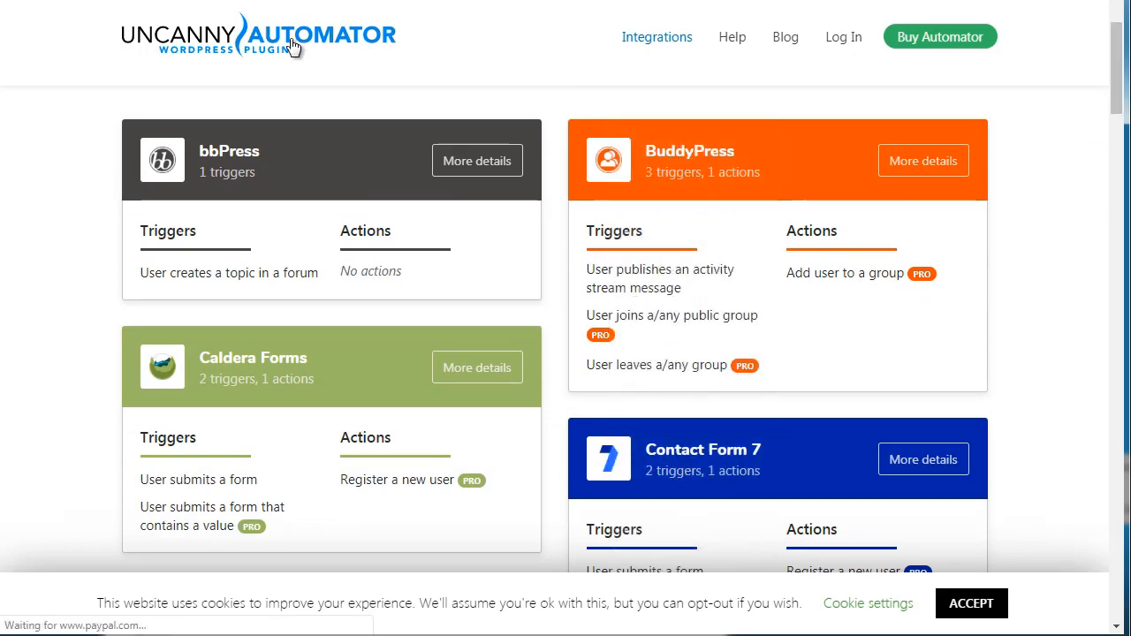
click(958, 36)
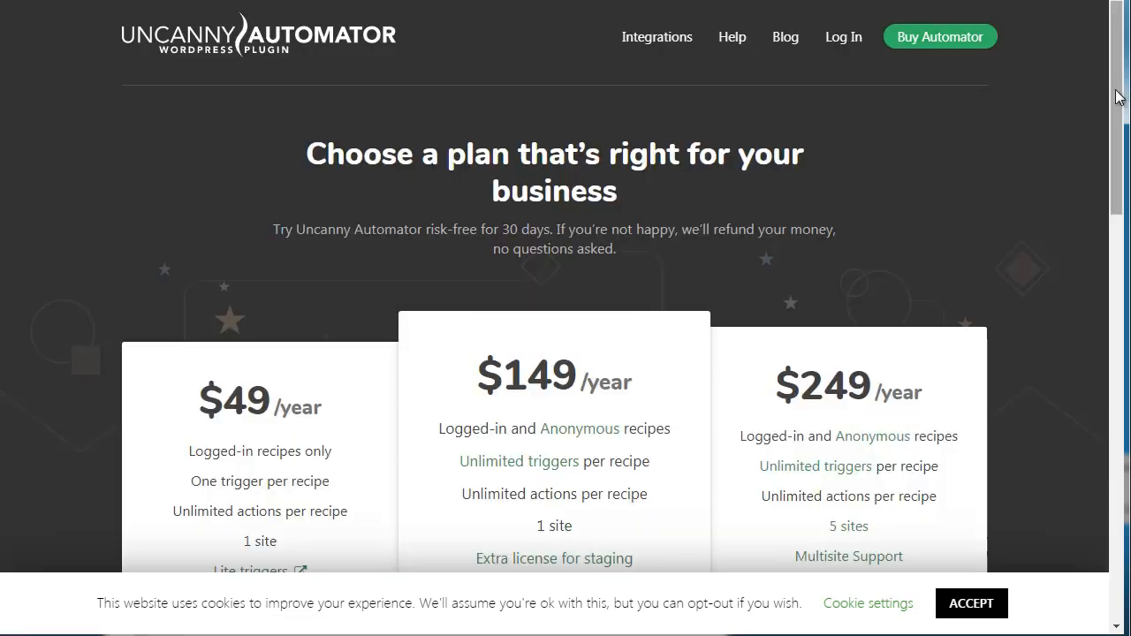
drag(1116, 99, 1120, 168)
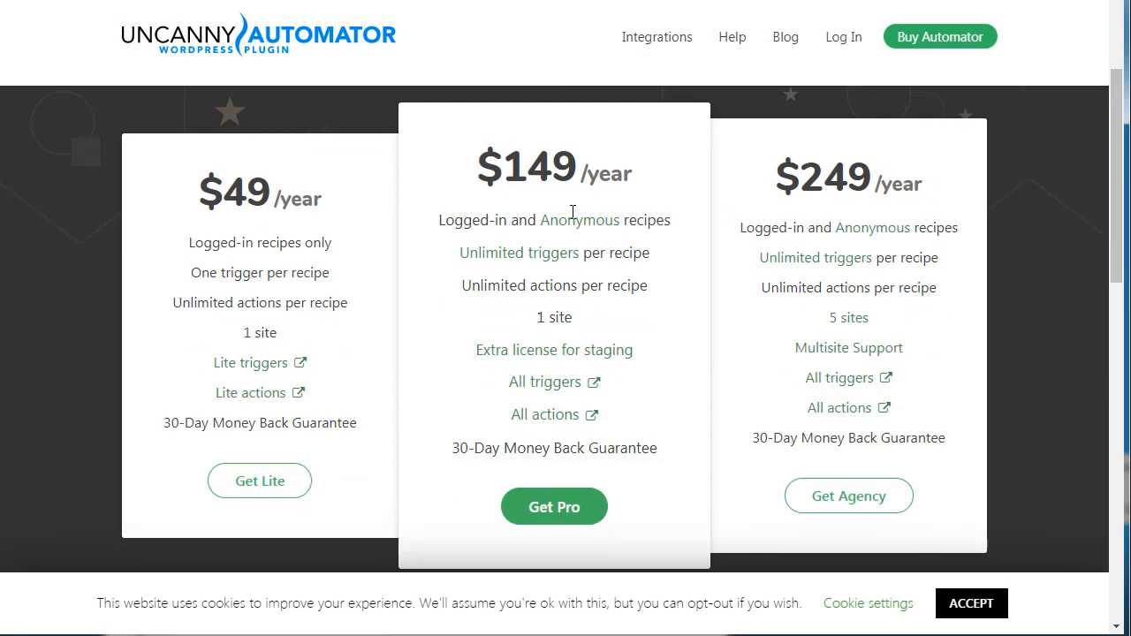